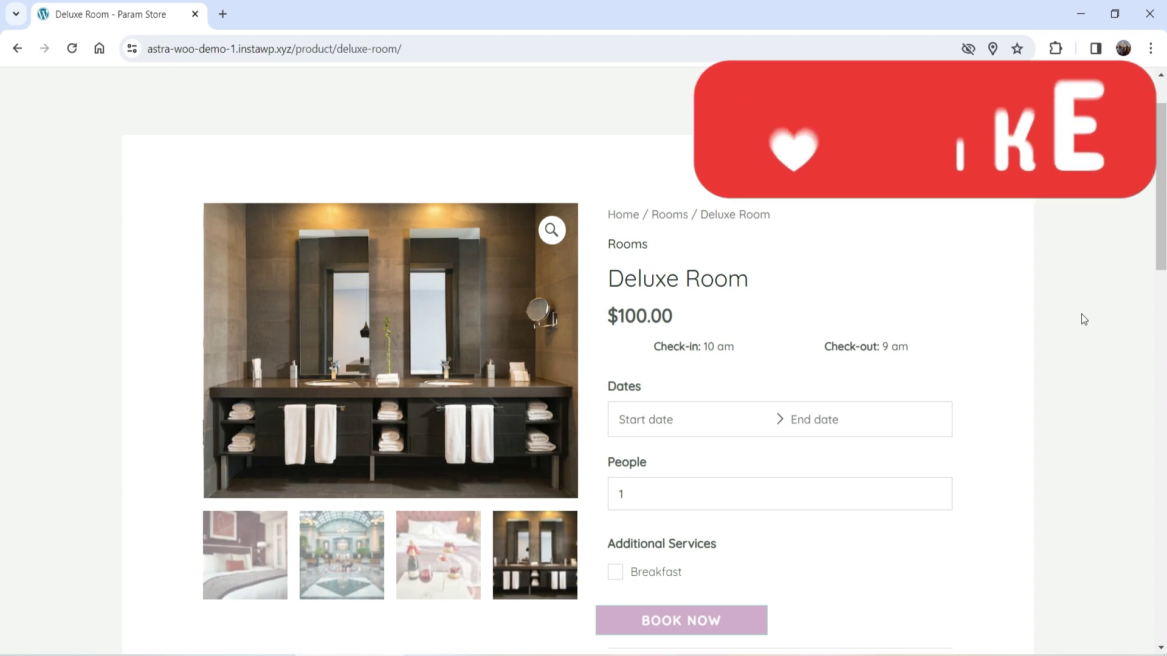
Browse the Deluxe Room gallery images and examine the room's price and the check-in and check-out times.
{"action": "left_click", "coordinate": [326, 551]}
{"action": "left_click", "coordinate": [438, 564]}
{"action": "left_click", "coordinate": [535, 535]}
{"action": "left_click_drag", "start_coordinate": [607, 314], "coordinate": [647, 317]}
{"action": "left_click", "coordinate": [647, 348]}
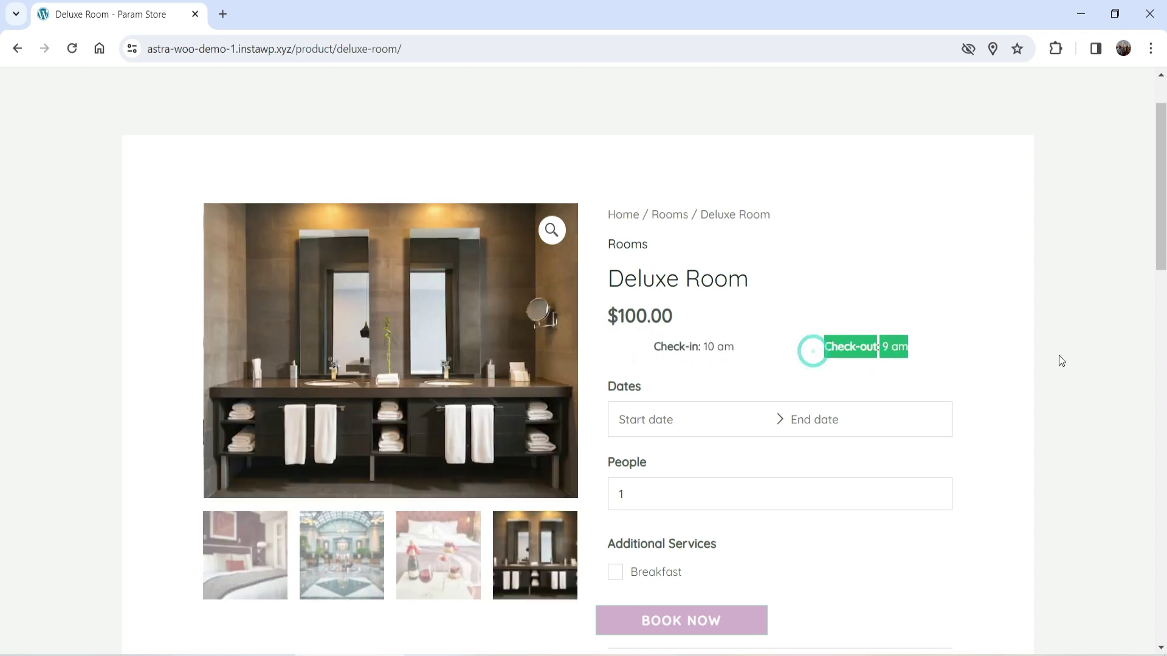
Set the booking dates from 2023-12-05 to 2023-12-07 and check the price for that stay.
{"action": "scroll", "coordinate": [1058, 355], "scroll_direction": "down", "scroll_amount": 3}
{"action": "left_click", "coordinate": [665, 261]}
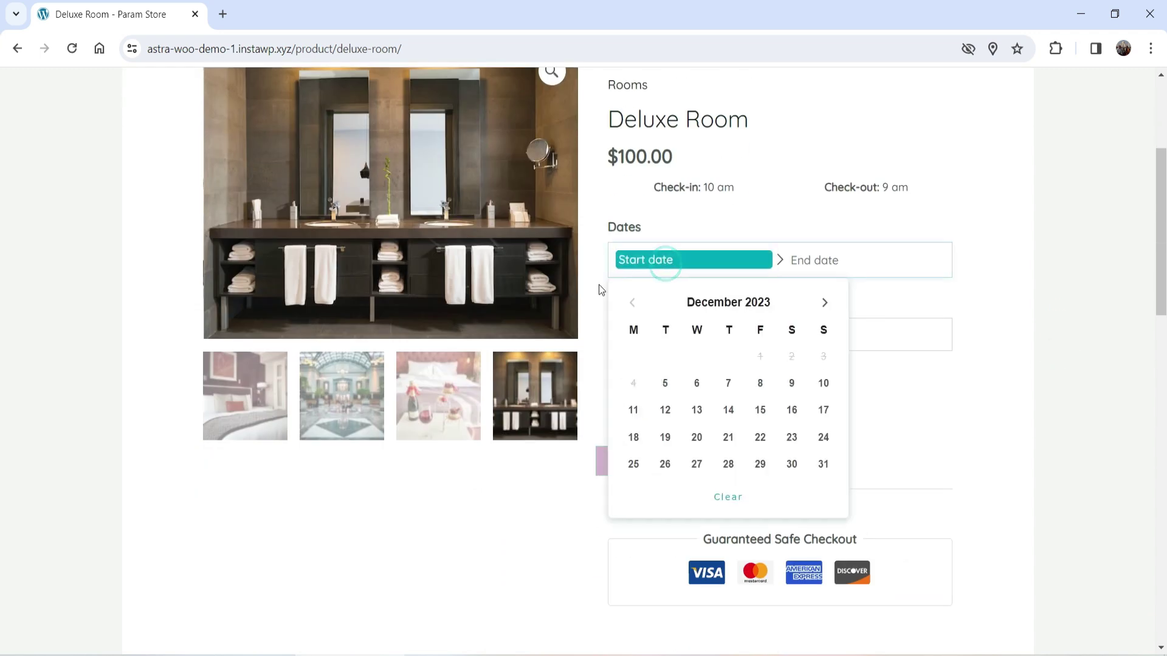
{"action": "left_click", "coordinate": [673, 389]}
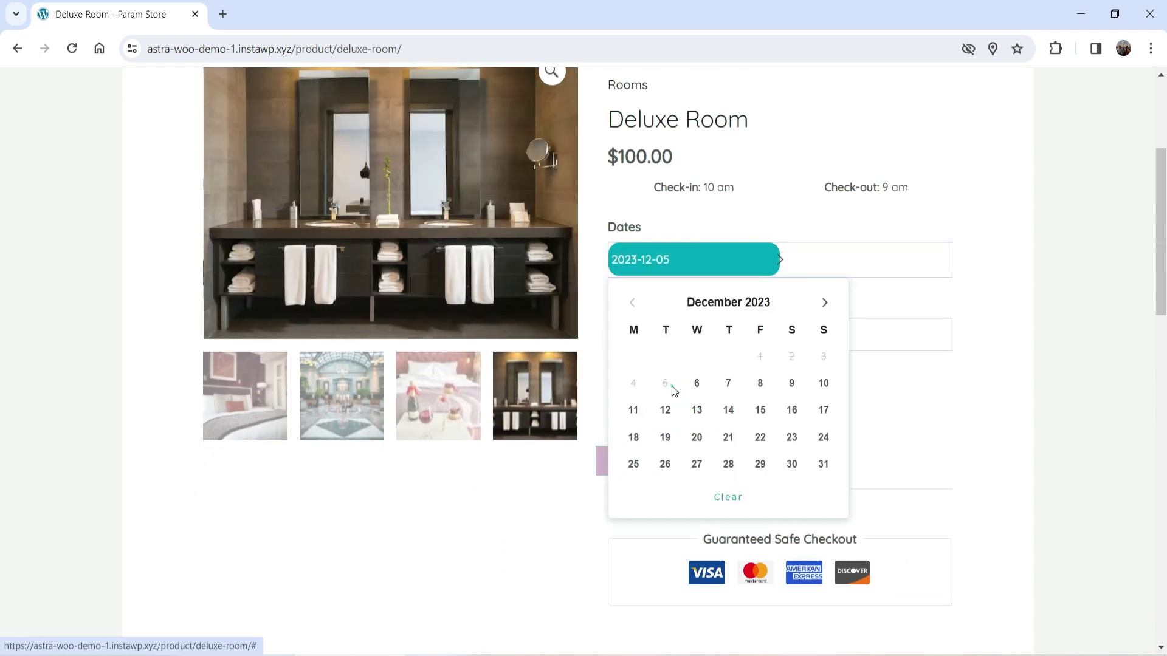
{"action": "left_click", "coordinate": [723, 388]}
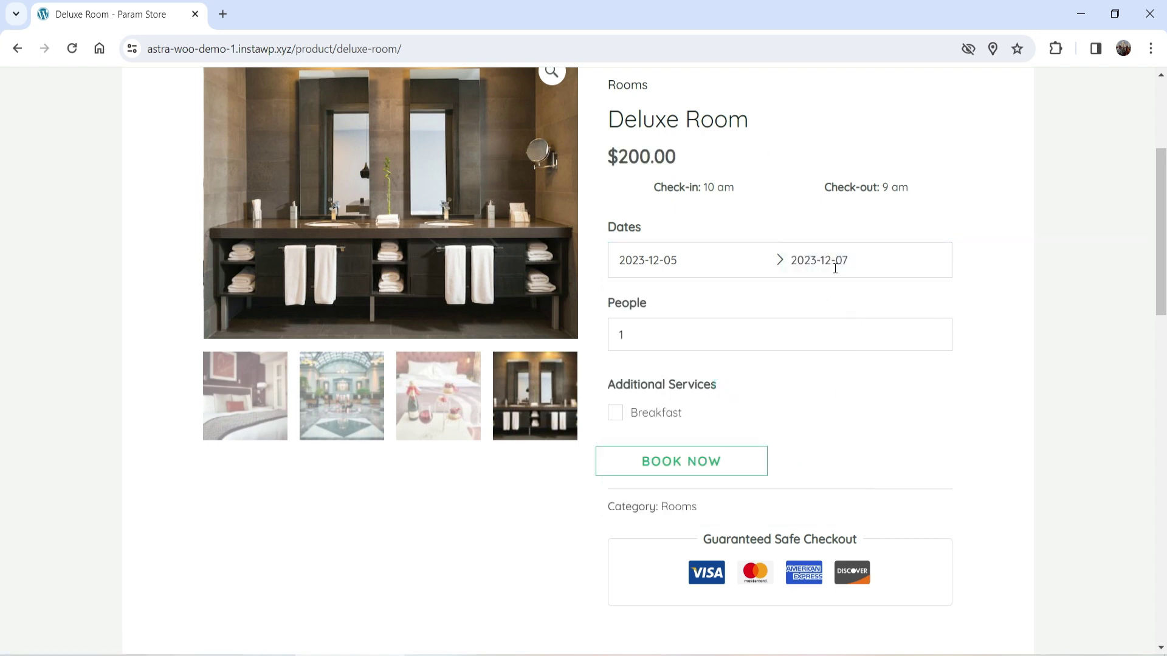
{"action": "left_click_drag", "start_coordinate": [619, 157], "coordinate": [642, 157]}
Change the booking dates to a weekend stay from 2023-12-09 to 2023-12-10 and check its price.
{"action": "left_click", "coordinate": [707, 265]}
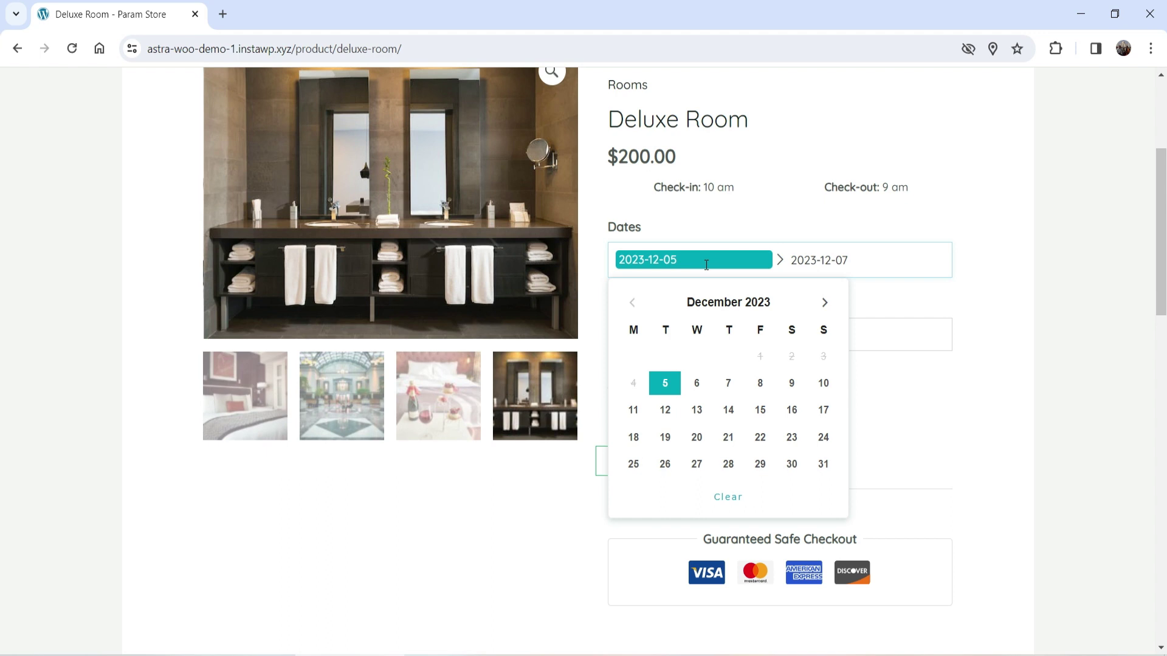
{"action": "left_click", "coordinate": [792, 383]}
{"action": "left_click", "coordinate": [821, 388]}
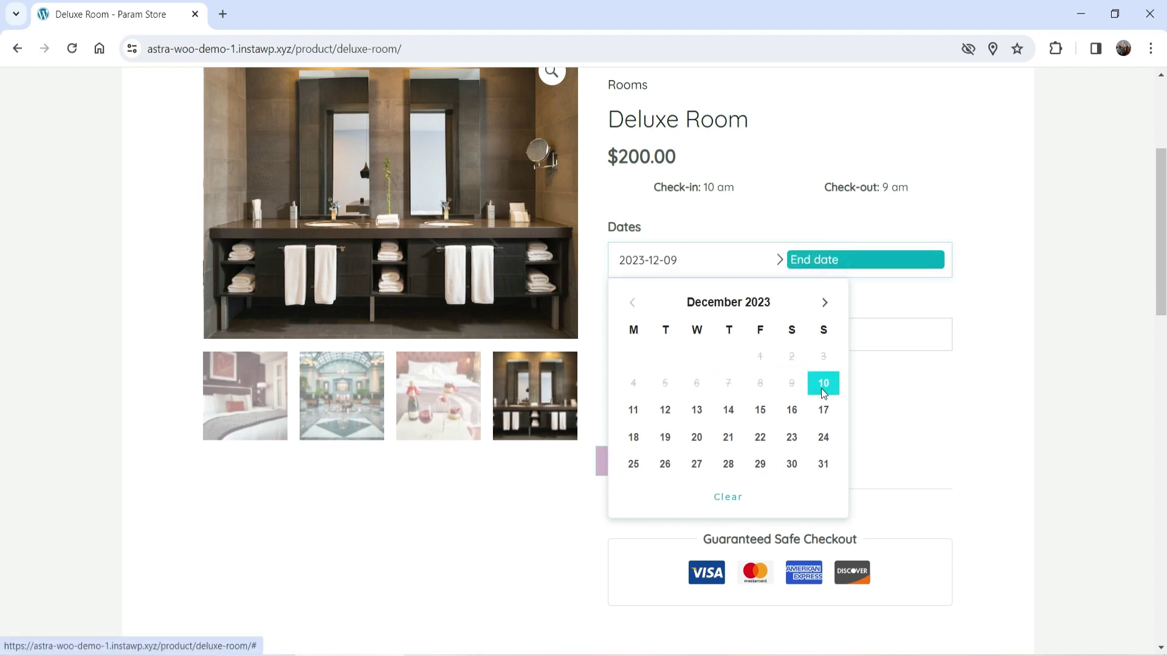
{"action": "left_click", "coordinate": [822, 392]}
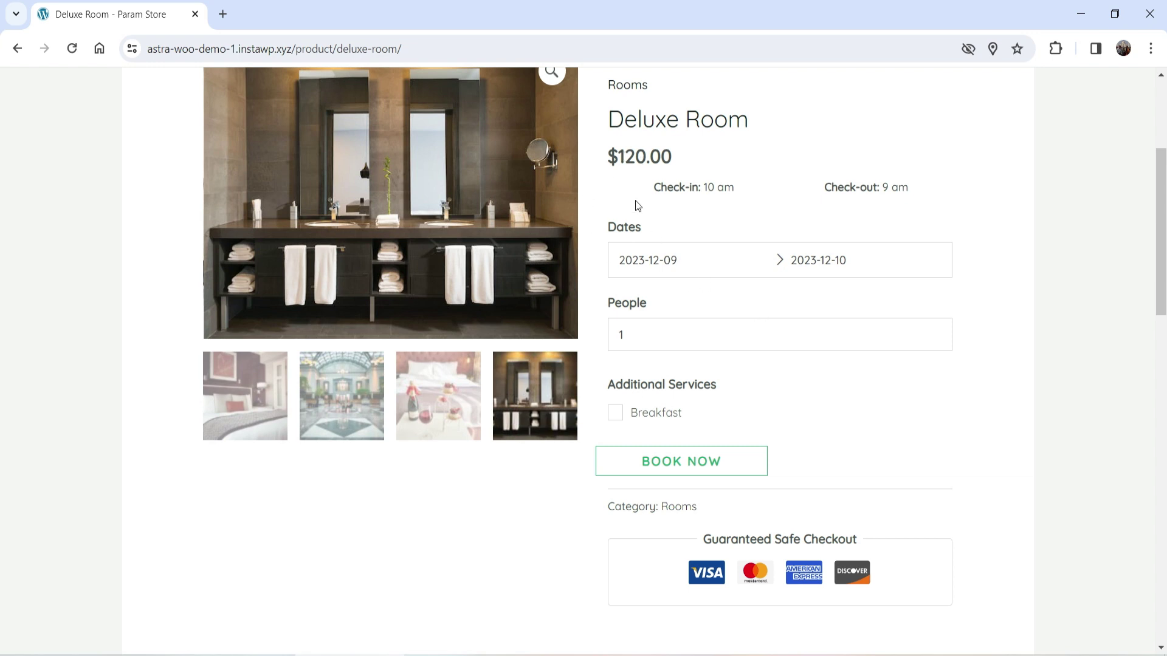
{"action": "left_click_drag", "start_coordinate": [619, 159], "coordinate": [644, 161]}
{"action": "left_click", "coordinate": [1120, 352]}
Set the number of people to 4 and add the Breakfast additional service to the booking.
{"action": "left_click", "coordinate": [935, 331]}
{"action": "left_click", "coordinate": [935, 332]}
{"action": "left_click", "coordinate": [936, 331]}
{"action": "left_click", "coordinate": [935, 331]}
{"action": "left_click", "coordinate": [936, 331]}
{"action": "left_click", "coordinate": [940, 384]}
{"action": "left_click", "coordinate": [615, 413]}
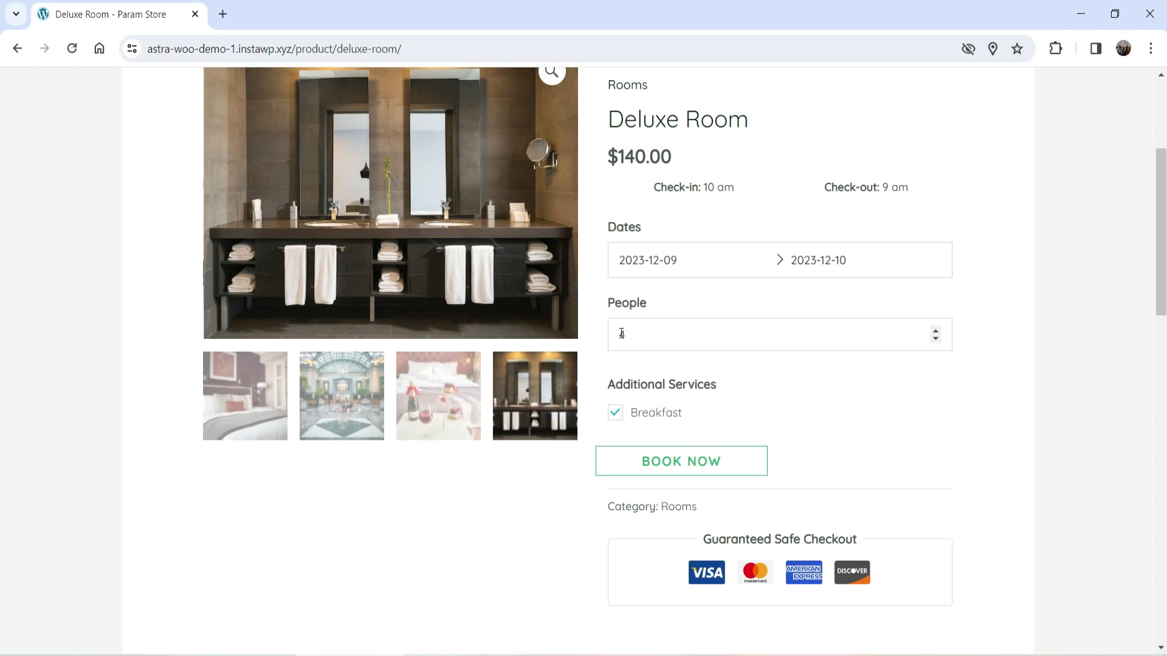
Extend the stay by setting the booking's end date to 2023-12-11.
{"action": "left_click", "coordinate": [630, 335]}
{"action": "left_click", "coordinate": [836, 261]}
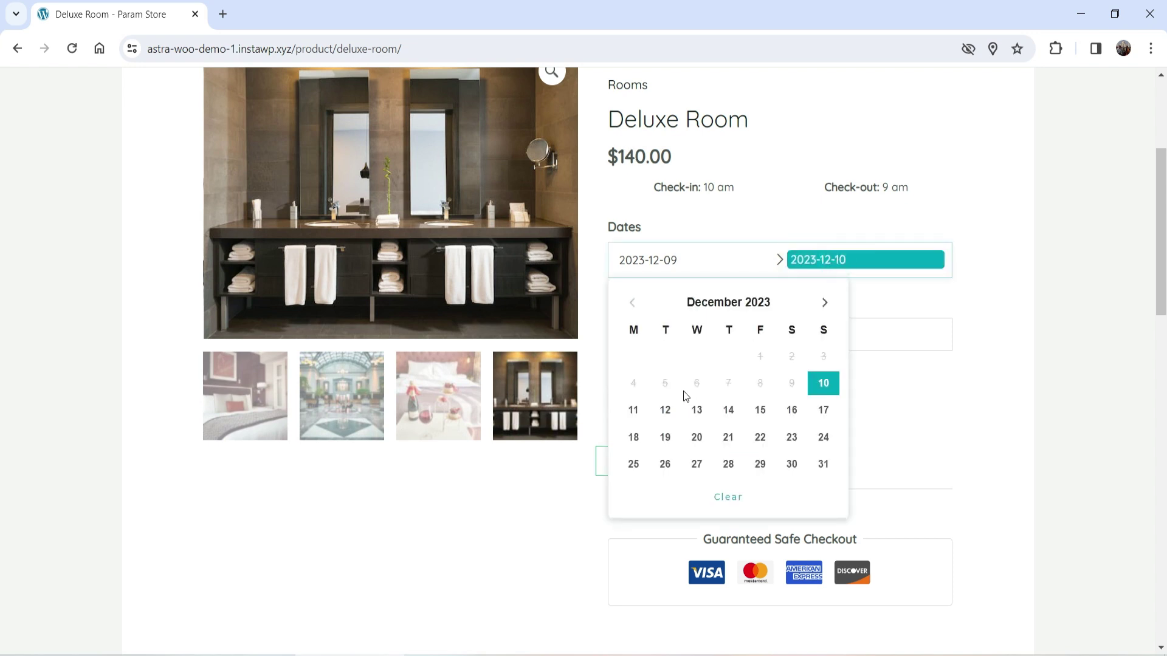
{"action": "left_click", "coordinate": [633, 409]}
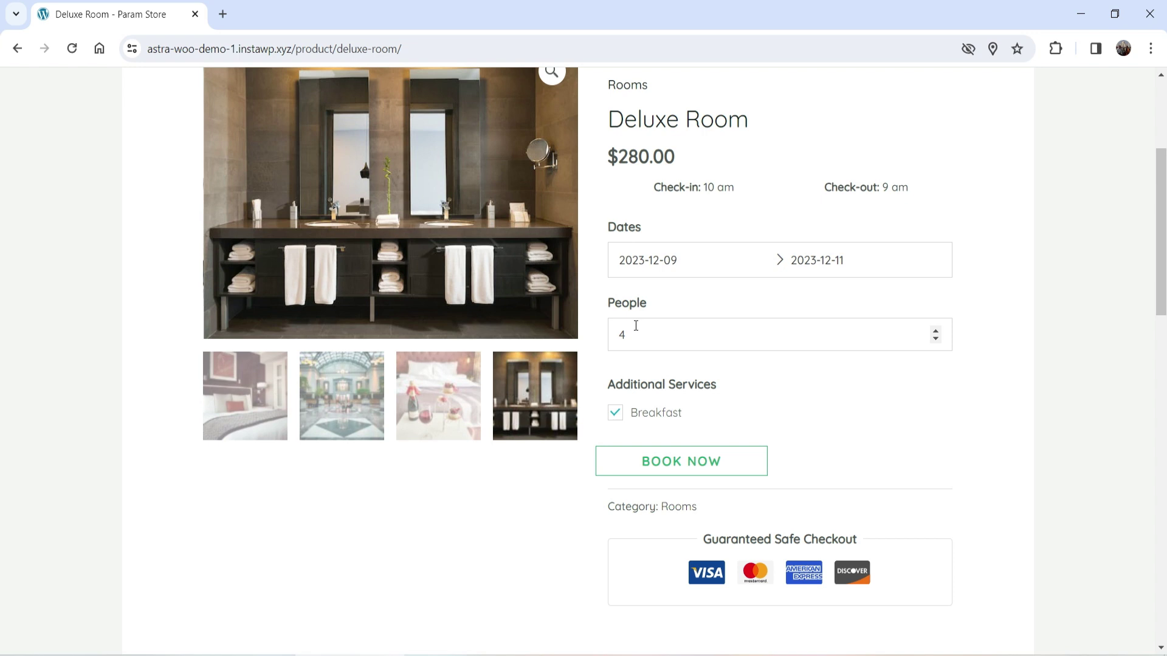
Look over the bookings list in the store's admin, and open the bookings calendar to examine the December bookings.
{"action": "scroll", "coordinate": [643, 344], "scroll_direction": "down", "scroll_amount": 1}
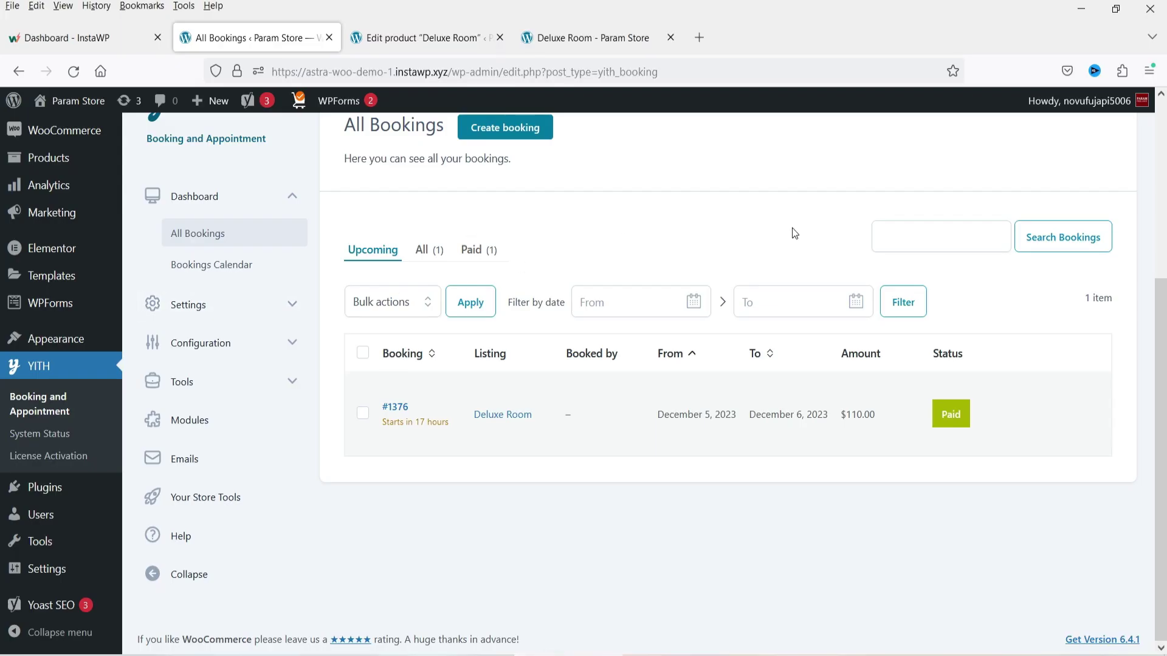
{"action": "left_click", "coordinate": [252, 262]}
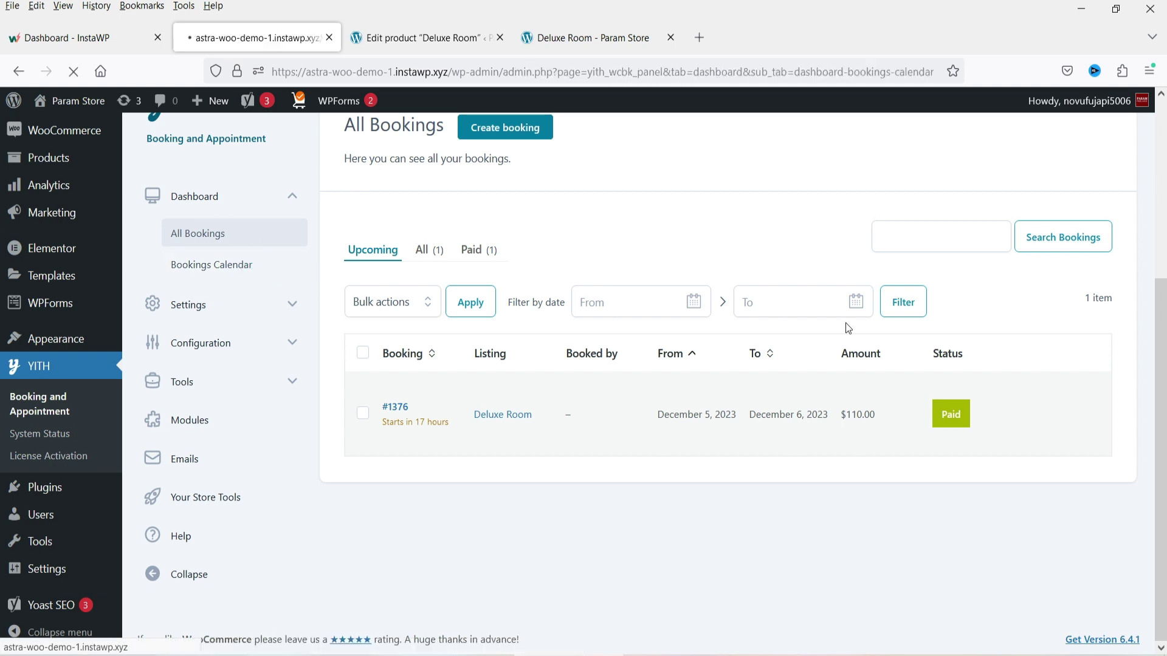
{"action": "scroll", "coordinate": [844, 322], "scroll_direction": "down", "scroll_amount": 6}
{"action": "scroll", "coordinate": [649, 286], "scroll_direction": "down", "scroll_amount": 3}
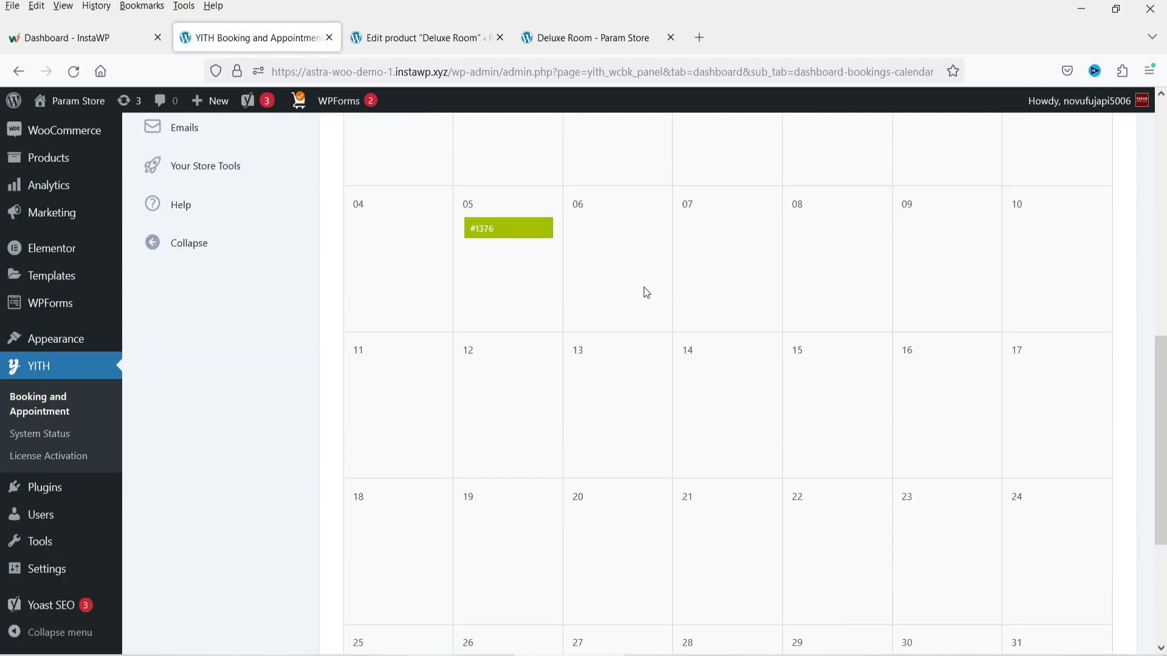
{"action": "scroll", "coordinate": [535, 298], "scroll_direction": "up", "scroll_amount": 3}
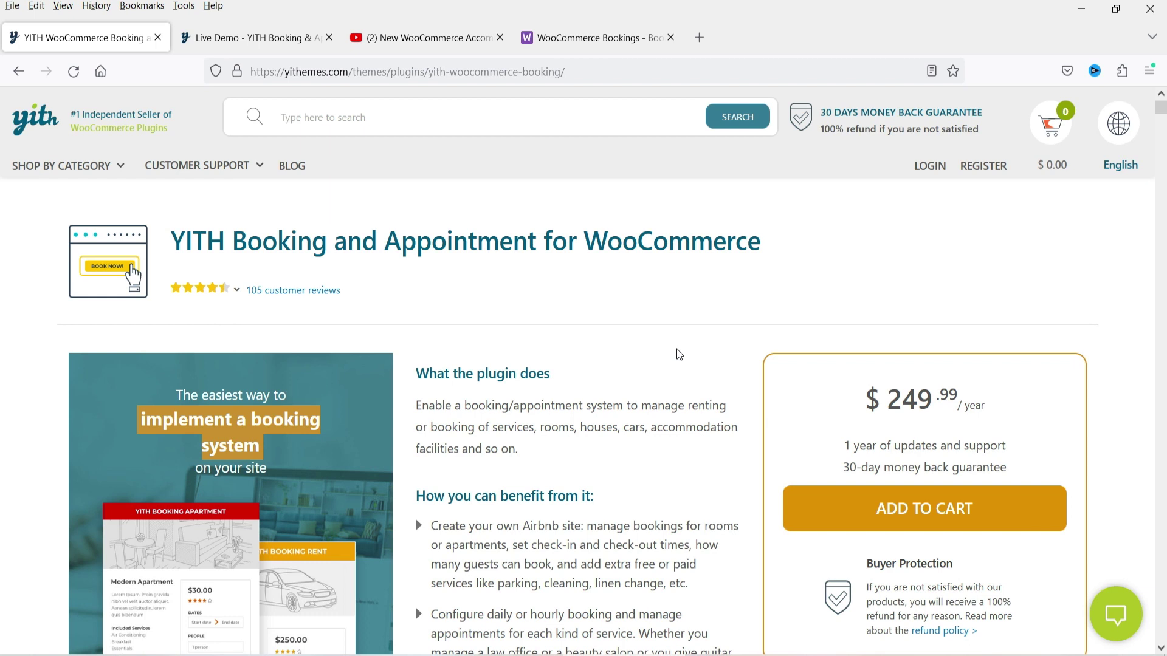
Review the WooCommerce Accommodation Bookings tutorial video page and check the WooCommerce Bookings product page for its annual price.
{"action": "left_click", "coordinate": [412, 35]}
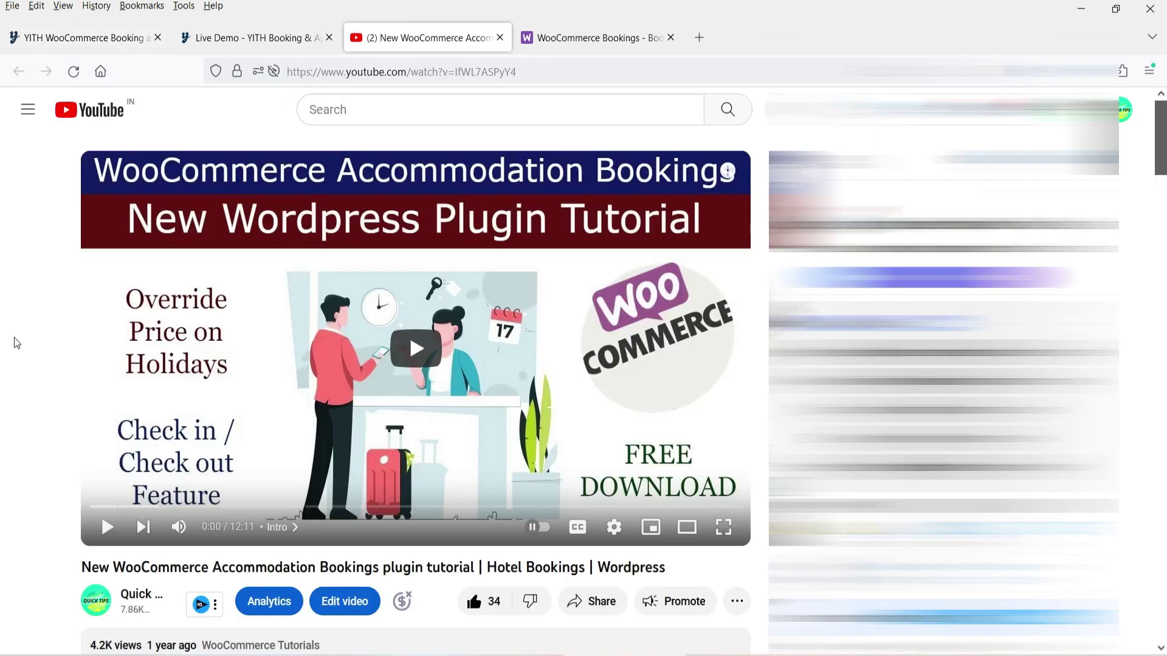
{"action": "left_click", "coordinate": [559, 39]}
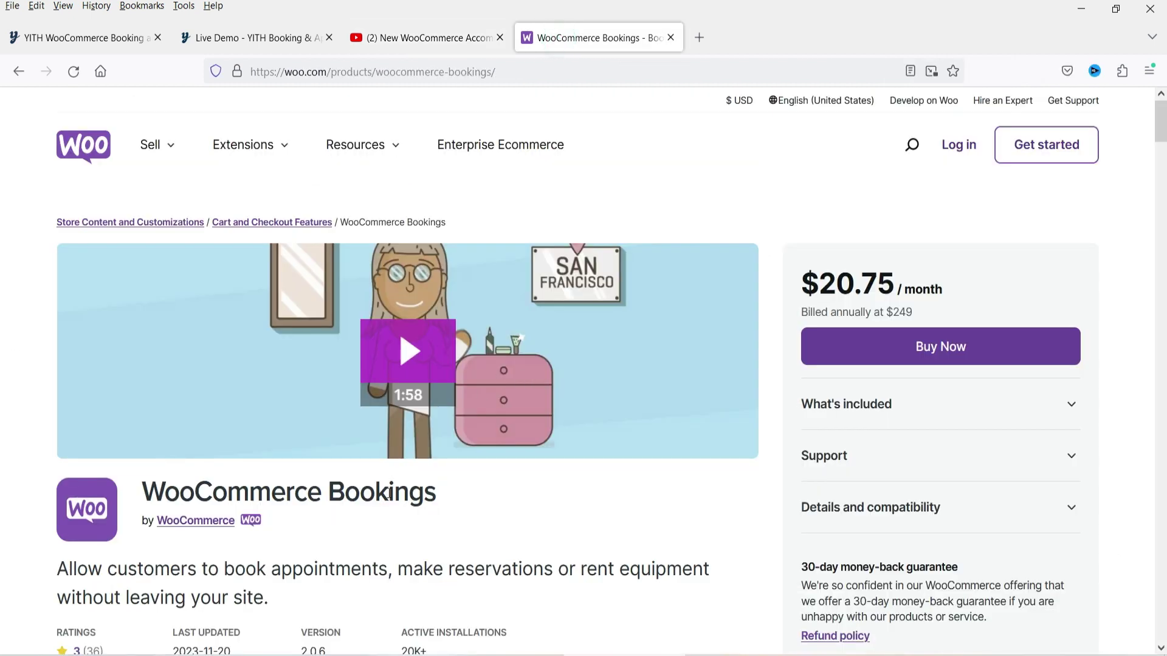
{"action": "left_click_drag", "start_coordinate": [459, 499], "coordinate": [142, 493]}
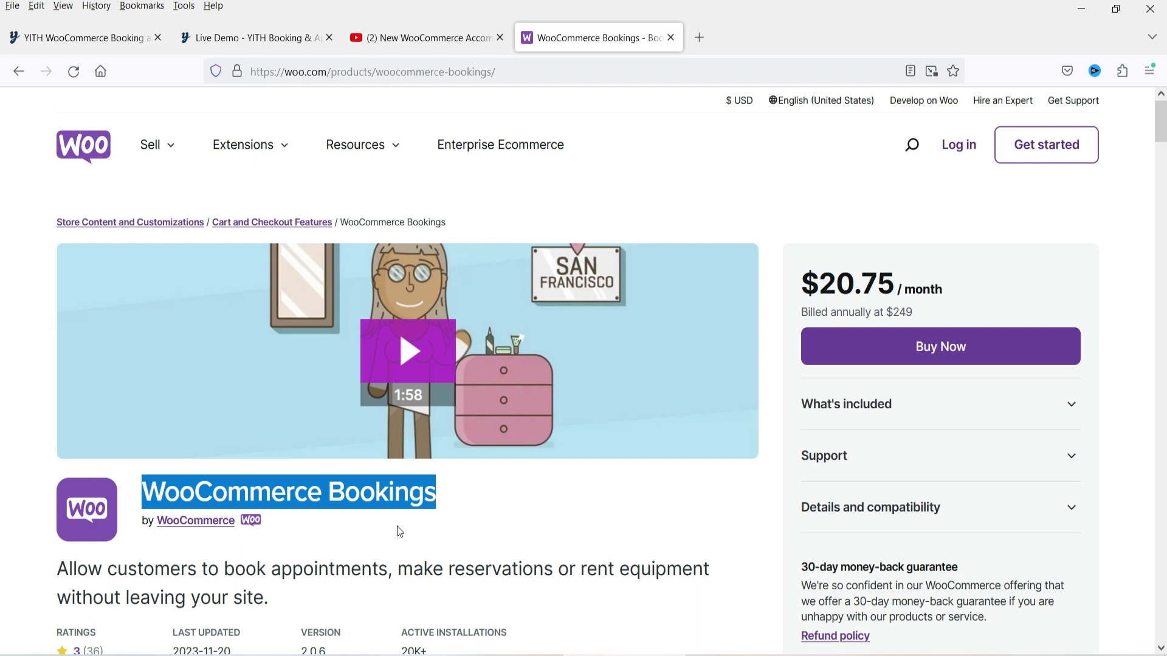
{"action": "left_click", "coordinate": [477, 524]}
{"action": "left_click_drag", "start_coordinate": [893, 312], "coordinate": [916, 312]}
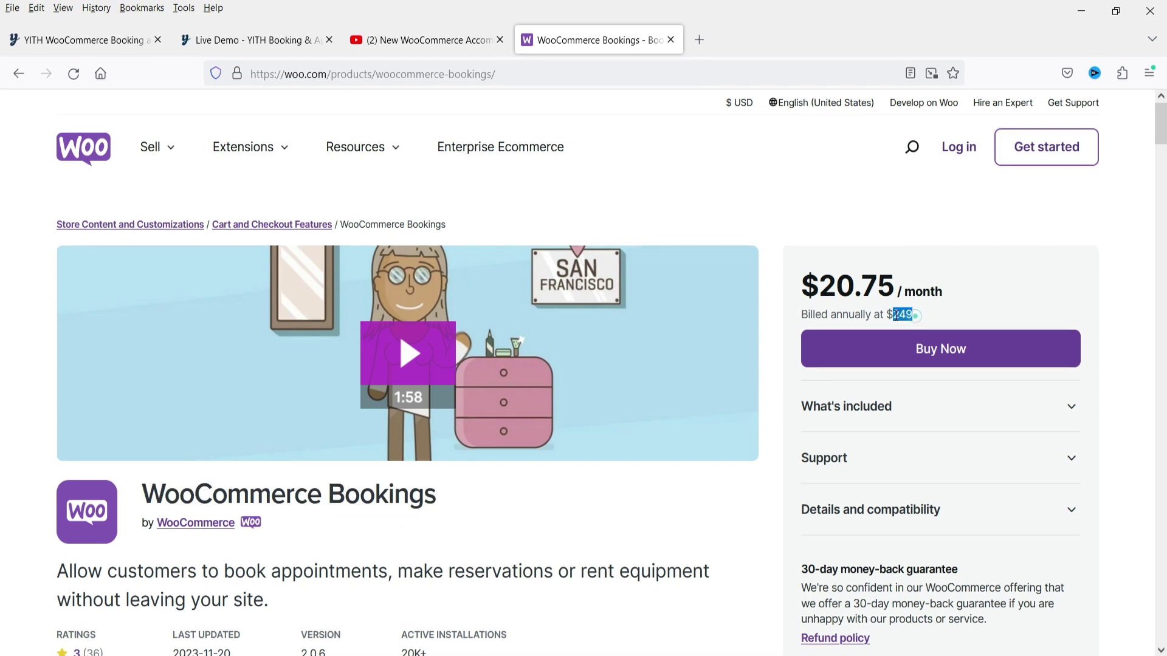
{"action": "left_click", "coordinate": [944, 310]}
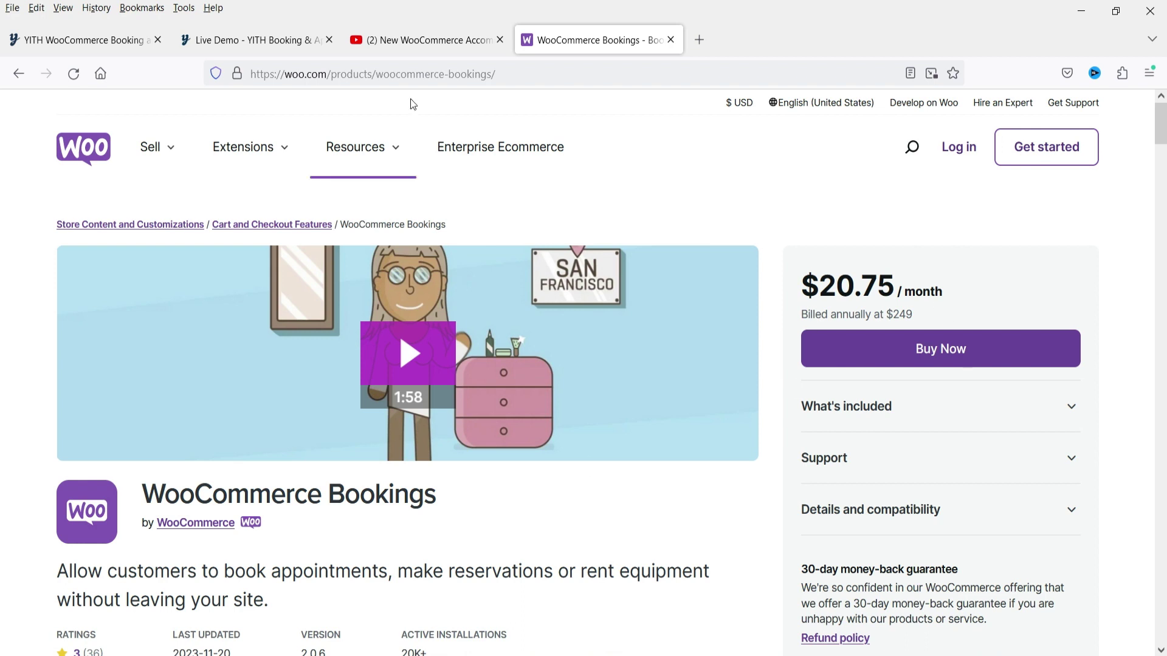
{"action": "left_click", "coordinate": [423, 42]}
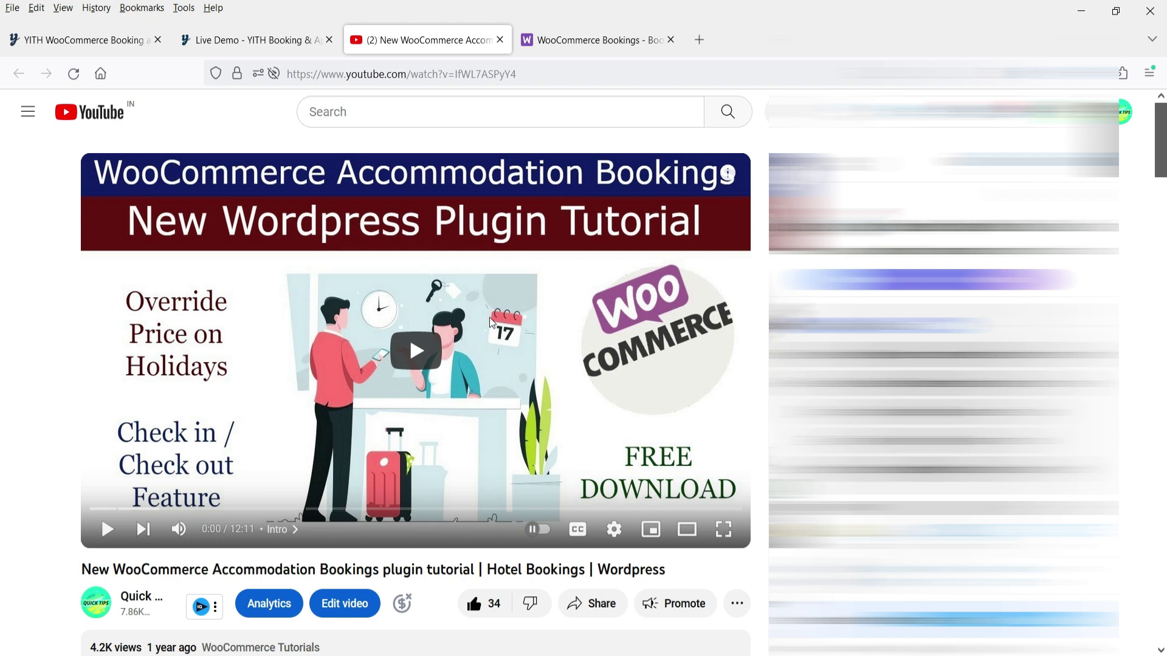
Read through the YITH Booking and Appointment for WooCommerce page, from the plugin description to the booking duration section of the main overview.
{"action": "left_click", "coordinate": [50, 38]}
{"action": "left_click_drag", "start_coordinate": [170, 246], "coordinate": [620, 252]}
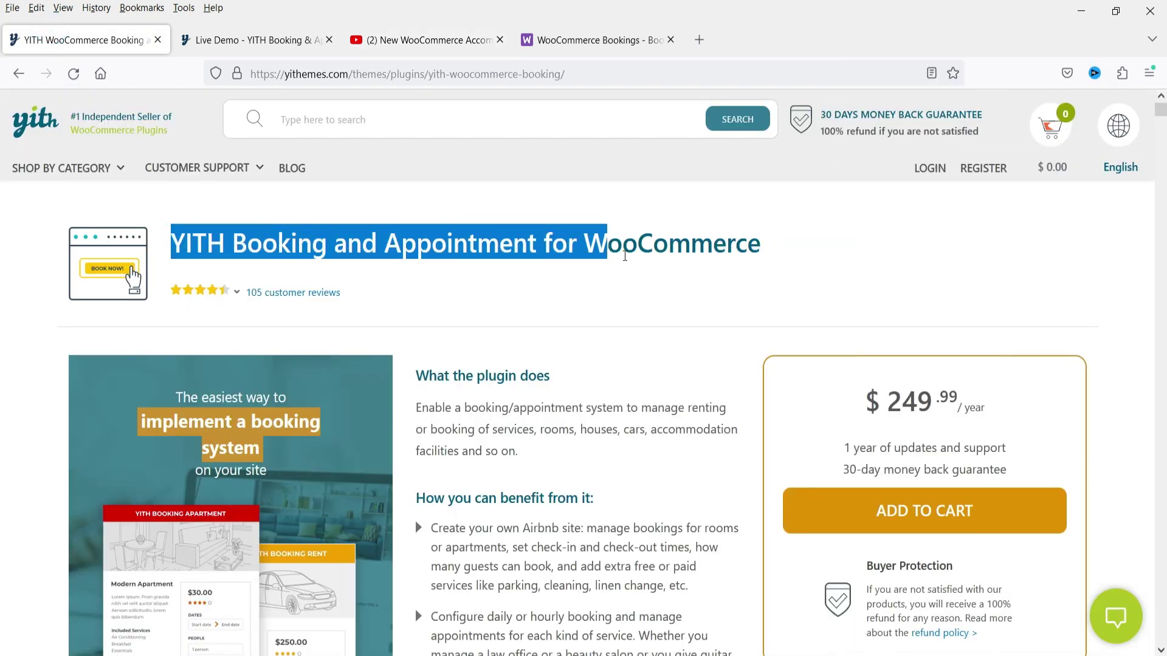
{"action": "scroll", "coordinate": [702, 326], "scroll_direction": "down", "scroll_amount": 8}
{"action": "scroll", "coordinate": [619, 334], "scroll_direction": "down", "scroll_amount": 7}
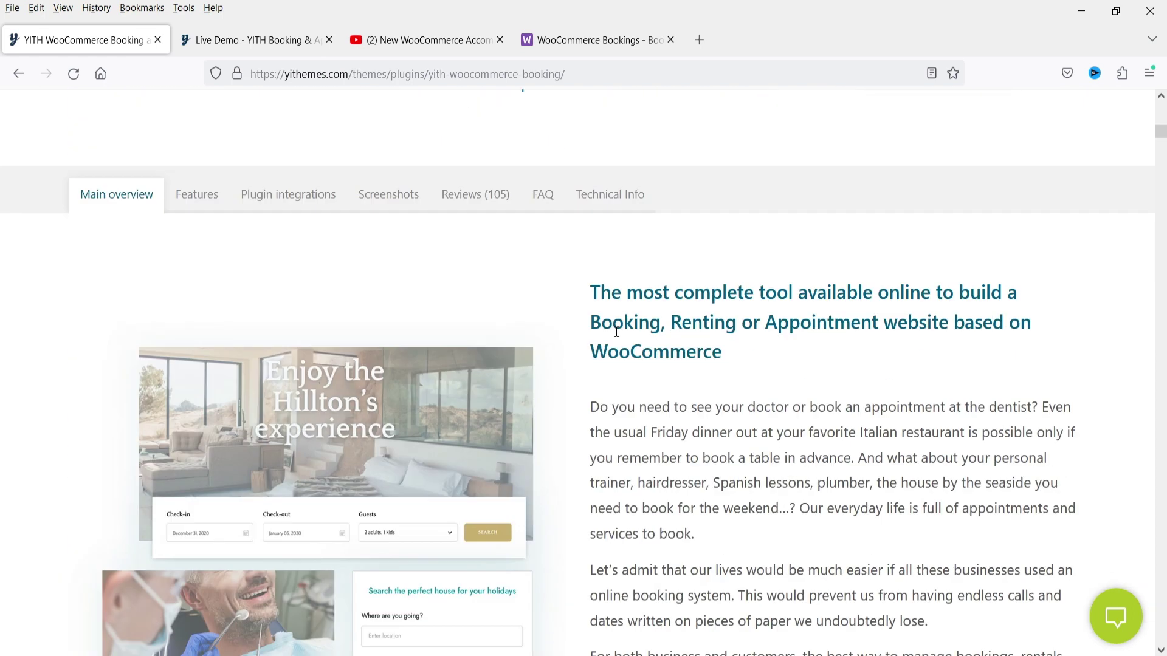
{"action": "scroll", "coordinate": [547, 359], "scroll_direction": "up", "scroll_amount": 15}
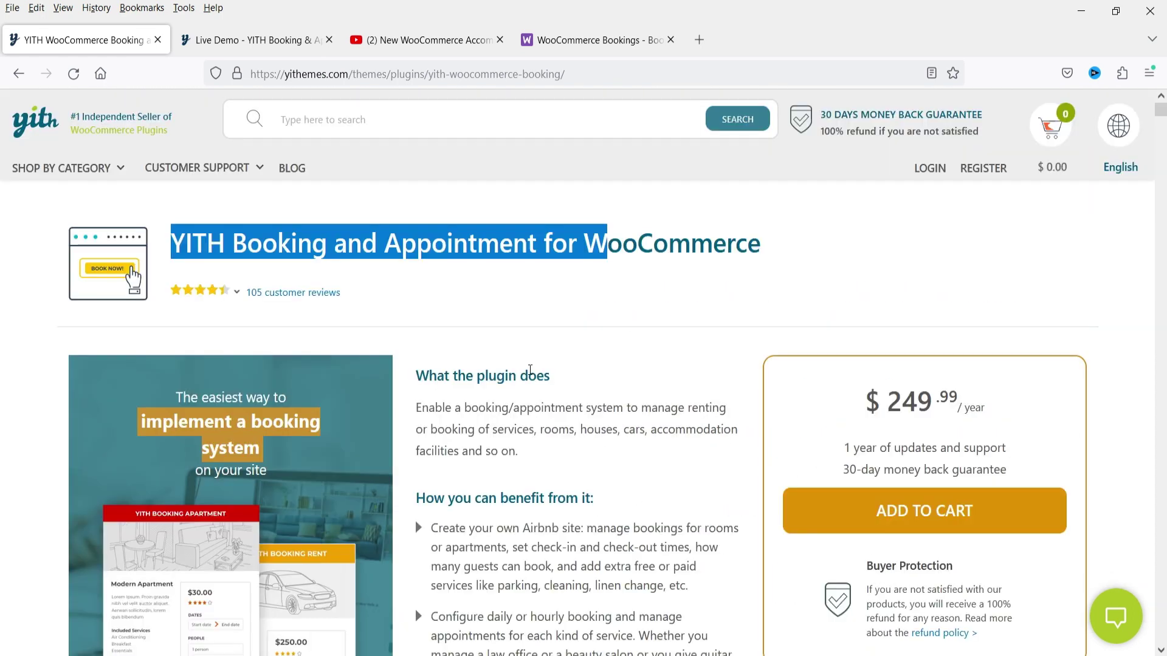
{"action": "left_click", "coordinate": [589, 410]}
{"action": "scroll", "coordinate": [588, 395], "scroll_direction": "down", "scroll_amount": 15}
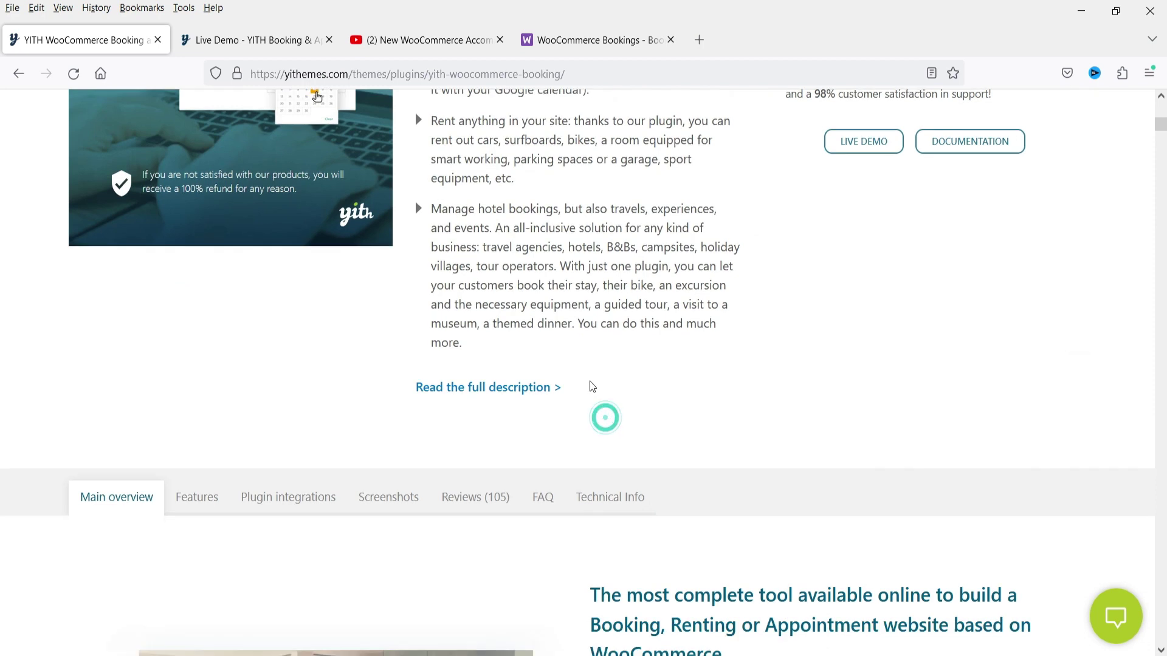
{"action": "scroll", "coordinate": [590, 383], "scroll_direction": "down", "scroll_amount": 8}
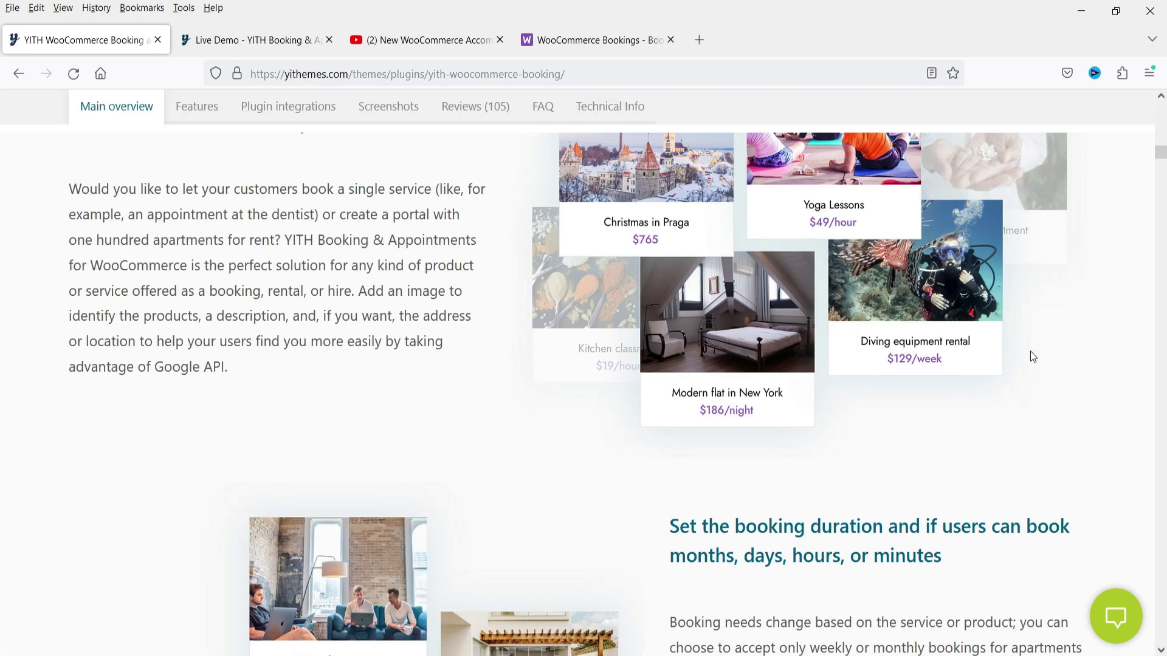
{"action": "scroll", "coordinate": [918, 320], "scroll_direction": "up", "scroll_amount": 4}
{"action": "scroll", "coordinate": [919, 321], "scroll_direction": "down", "scroll_amount": 5}
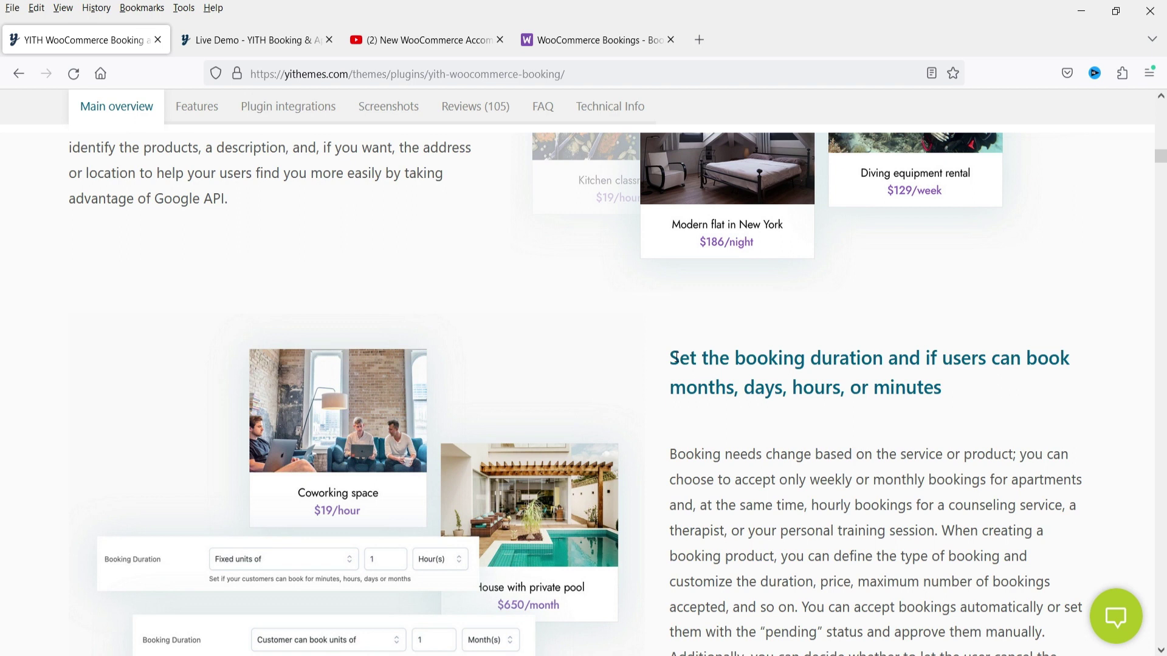
{"action": "scroll", "coordinate": [714, 350], "scroll_direction": "down", "scroll_amount": 15}
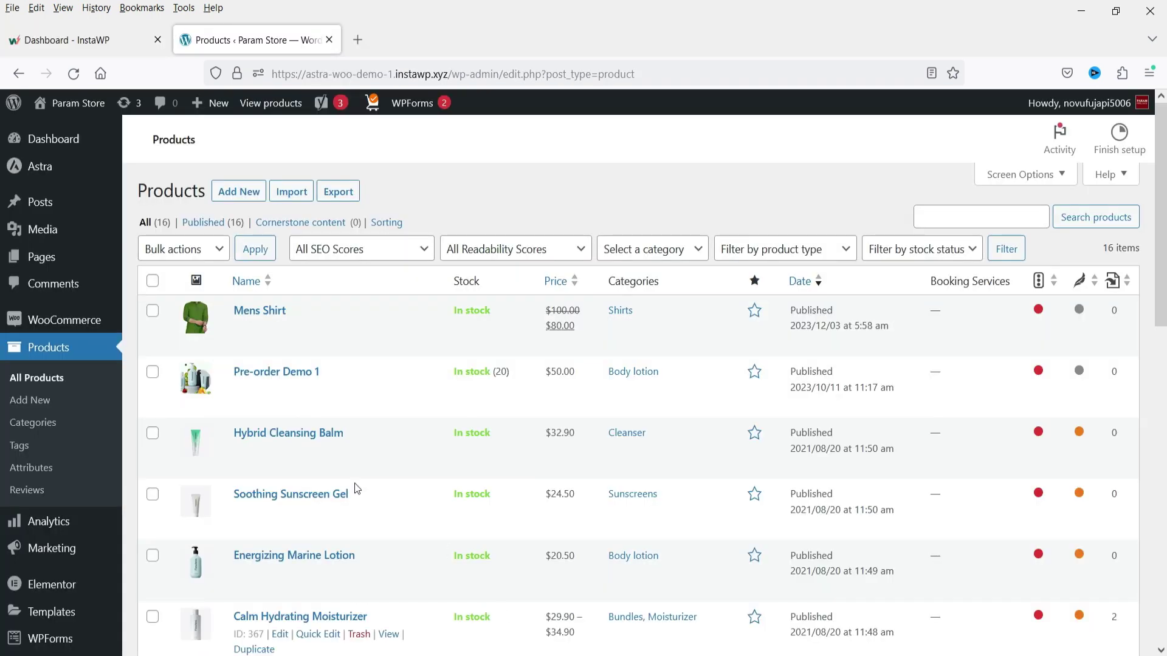
Check the store's installed plugins for YITH Booking and Appointment for WooCommerce Premium.
{"action": "scroll", "coordinate": [12, 517], "scroll_direction": "down", "scroll_amount": 3}
{"action": "left_click", "coordinate": [41, 558]}
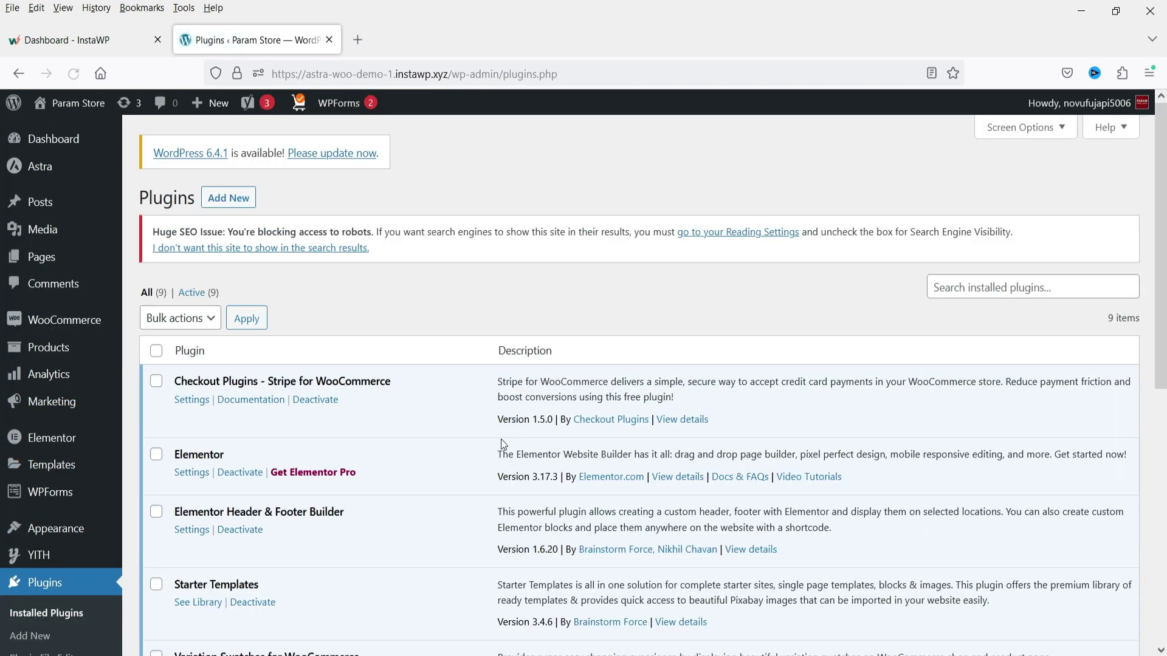
{"action": "scroll", "coordinate": [500, 438], "scroll_direction": "down", "scroll_amount": 5}
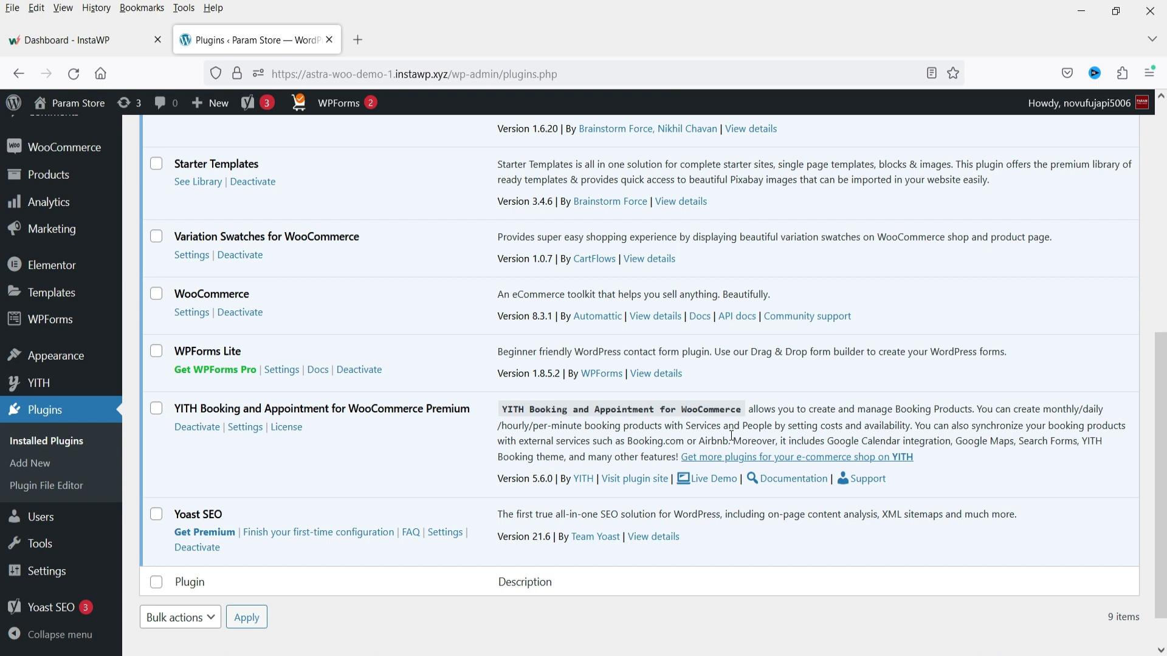
Add a new product to the store and name it Deluxe Room.
{"action": "left_click", "coordinate": [47, 175]}
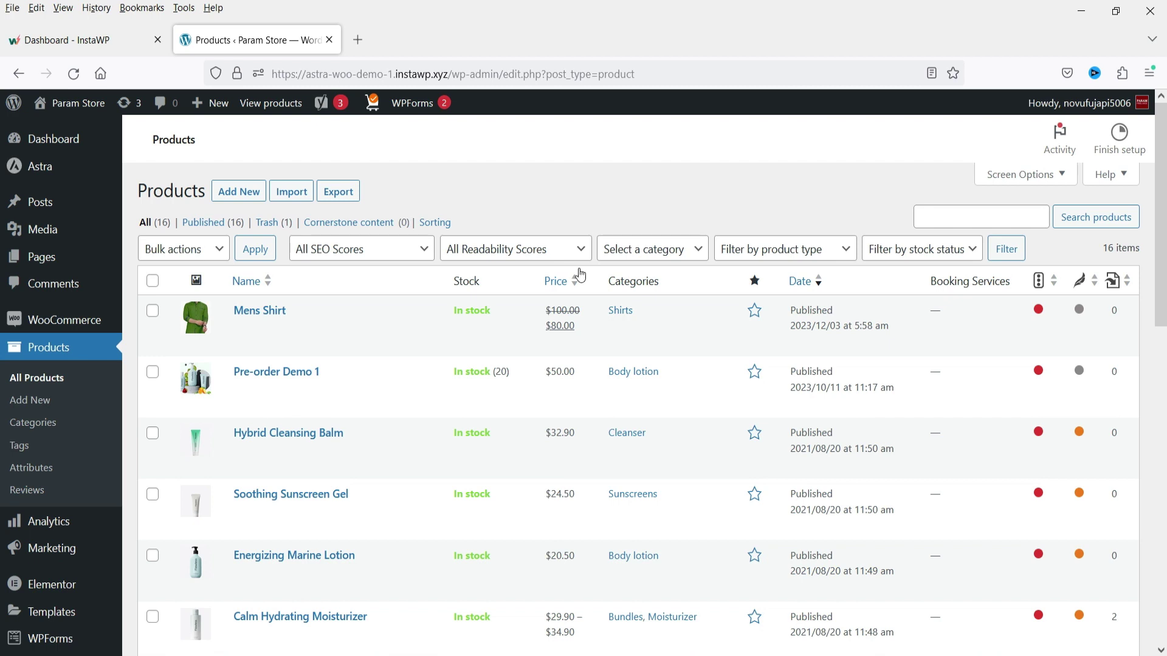
{"action": "left_click", "coordinate": [243, 194]}
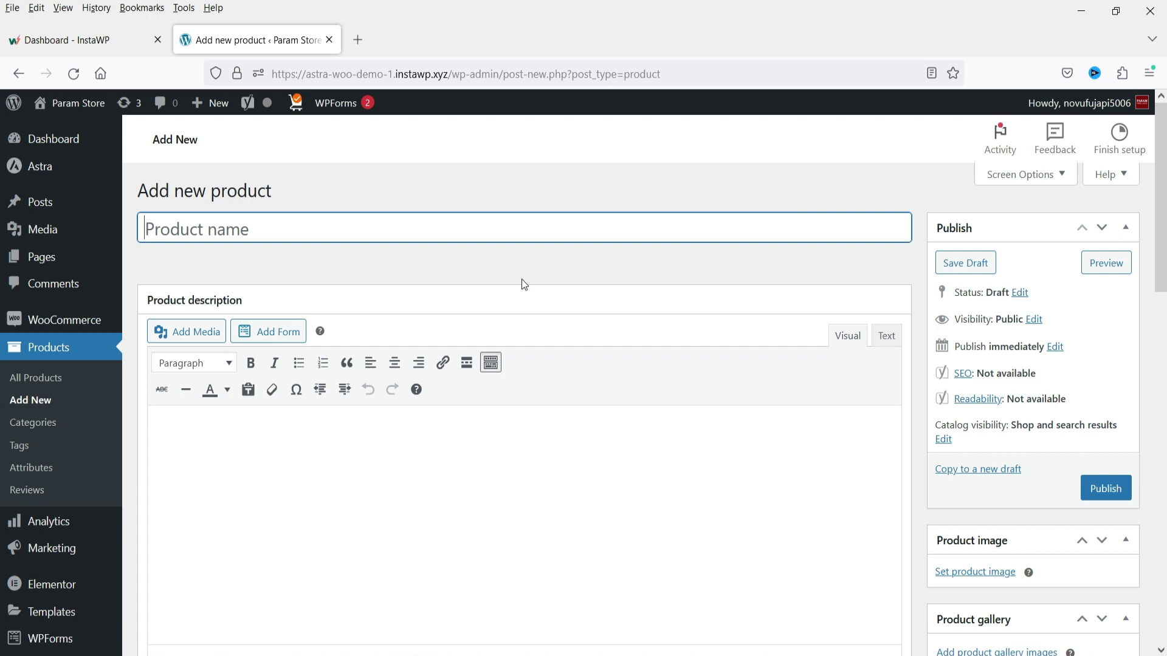
{"action": "type", "text": "Delux Room"}
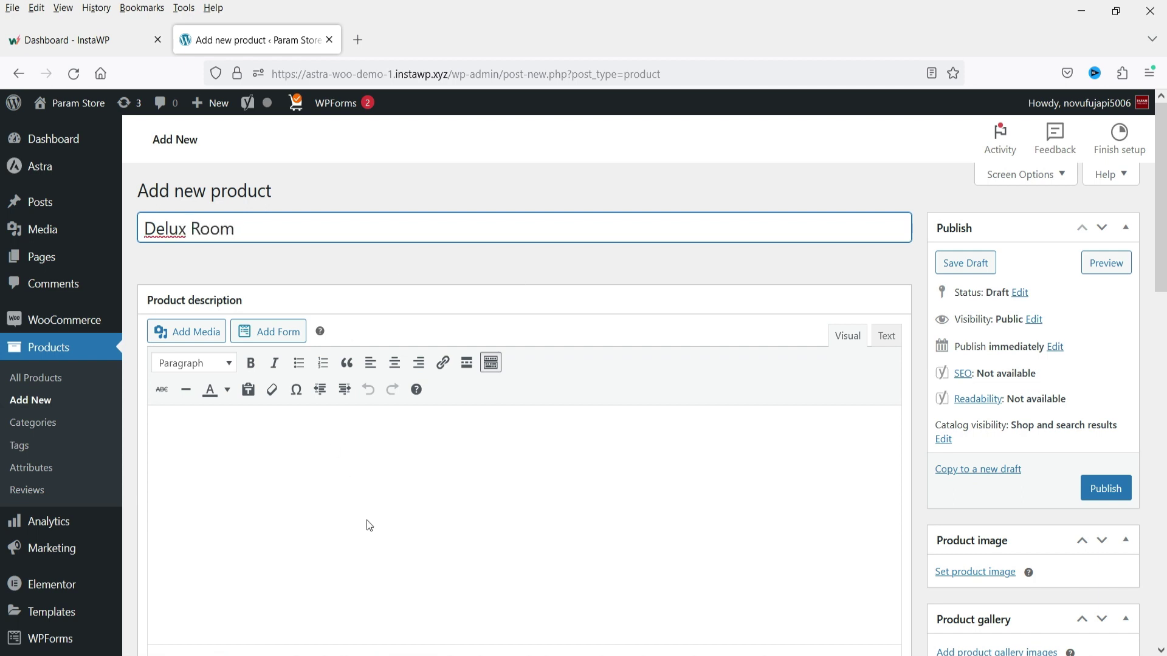
{"action": "left_click", "coordinate": [372, 515]}
{"action": "scroll", "coordinate": [391, 495], "scroll_direction": "down", "scroll_amount": 2}
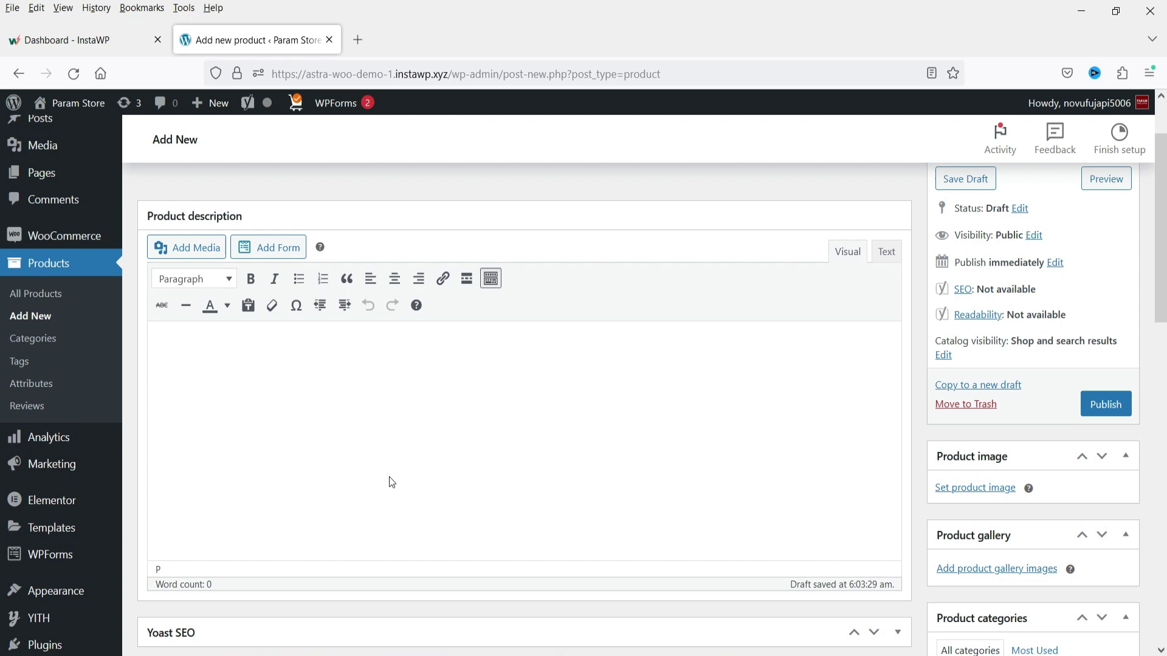
{"action": "scroll", "coordinate": [389, 477], "scroll_direction": "up", "scroll_amount": 2}
{"action": "left_click", "coordinate": [185, 227]}
{"action": "type", "text": "e"}
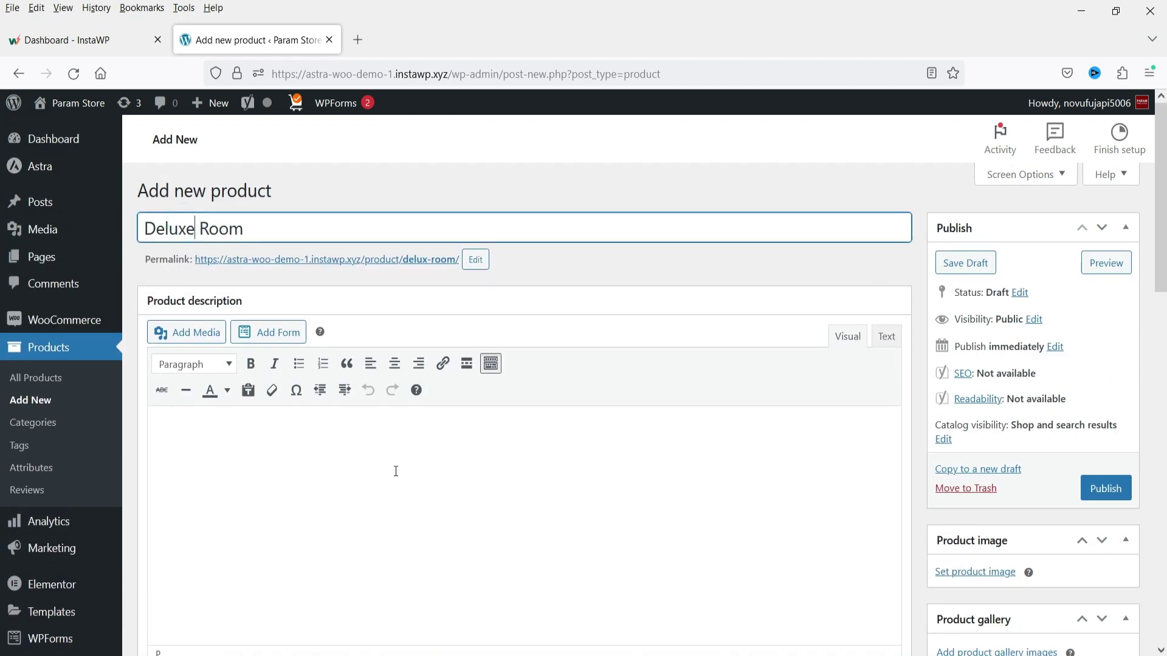
Set the Deluxe Room's product data type to Bookable Product.
{"action": "left_click", "coordinate": [395, 472]}
{"action": "scroll", "coordinate": [390, 461], "scroll_direction": "down", "scroll_amount": 2}
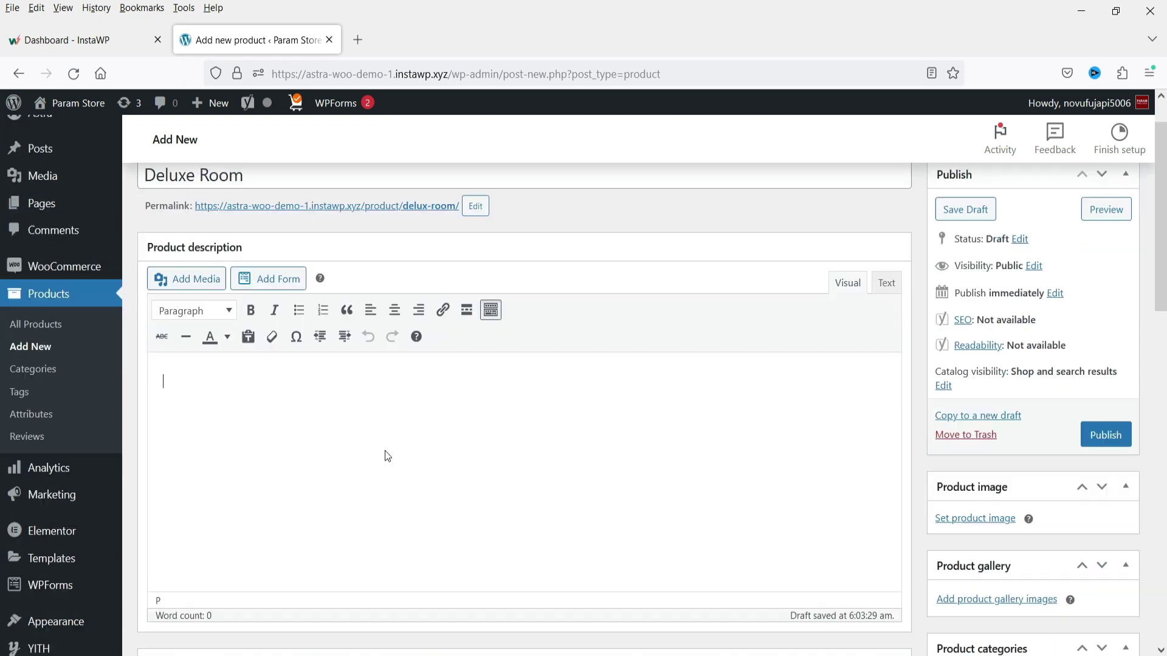
{"action": "scroll", "coordinate": [365, 450], "scroll_direction": "down", "scroll_amount": 1}
{"action": "left_click", "coordinate": [195, 349]}
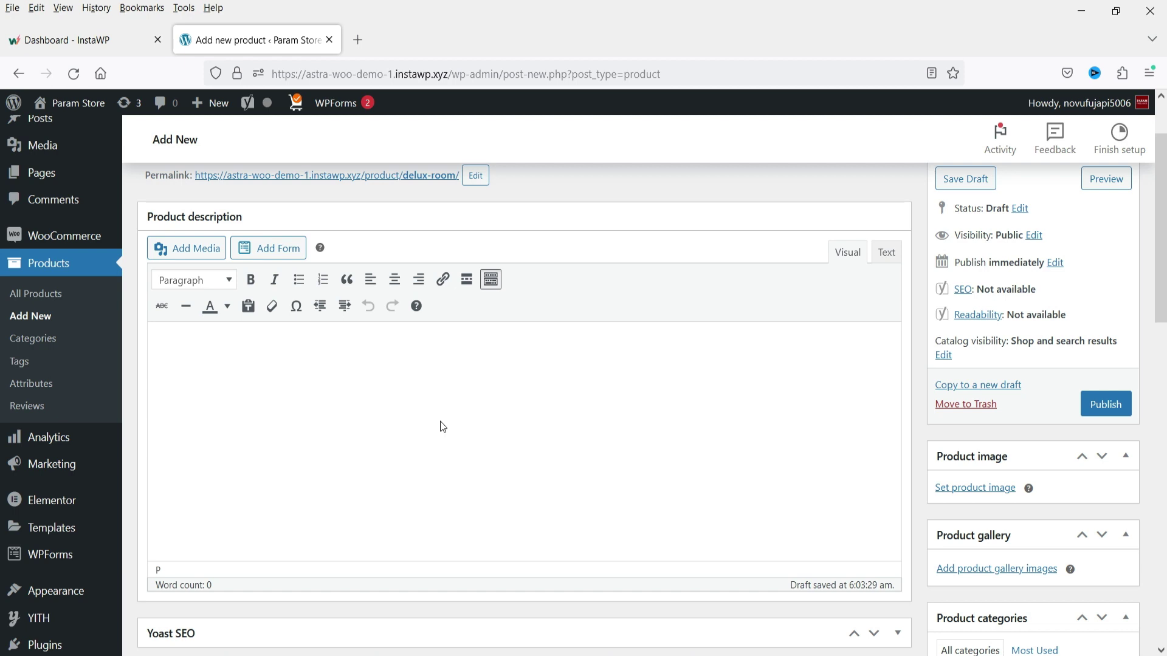
{"action": "scroll", "coordinate": [435, 420], "scroll_direction": "down", "scroll_amount": 5}
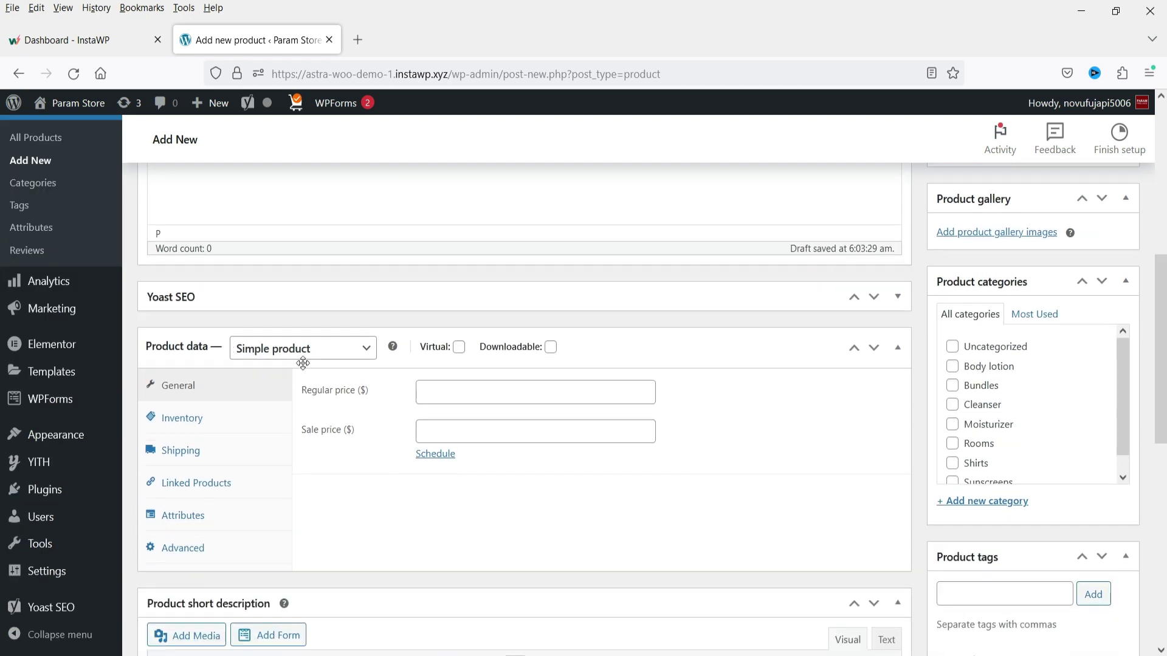
{"action": "left_click", "coordinate": [295, 361]}
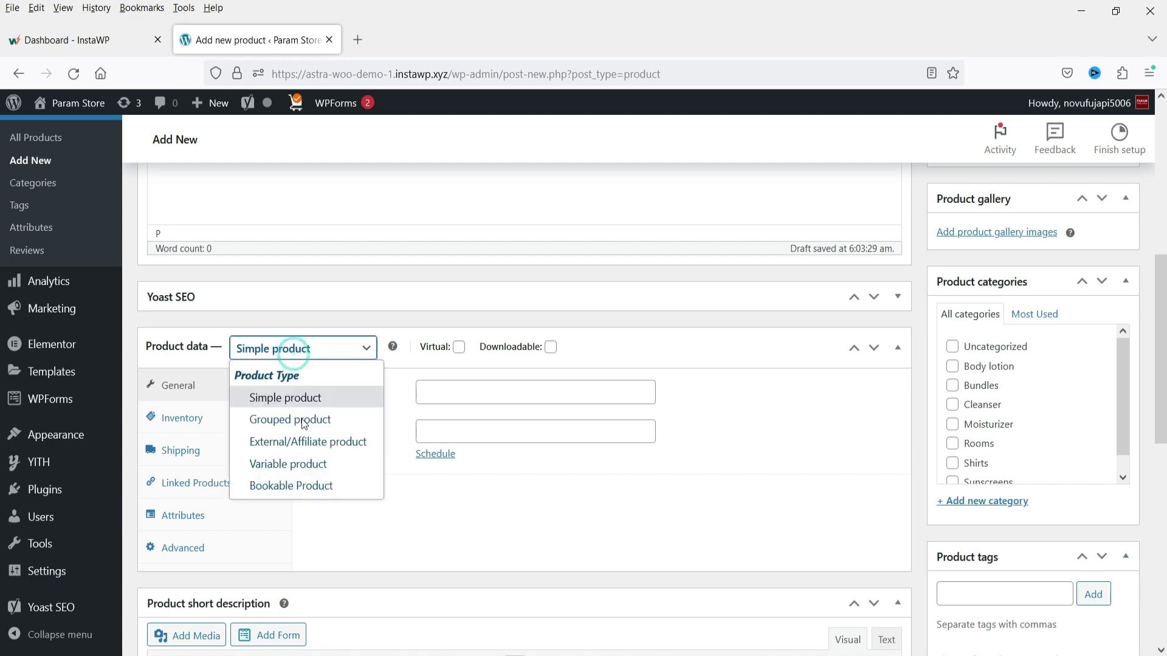
{"action": "left_click", "coordinate": [311, 484]}
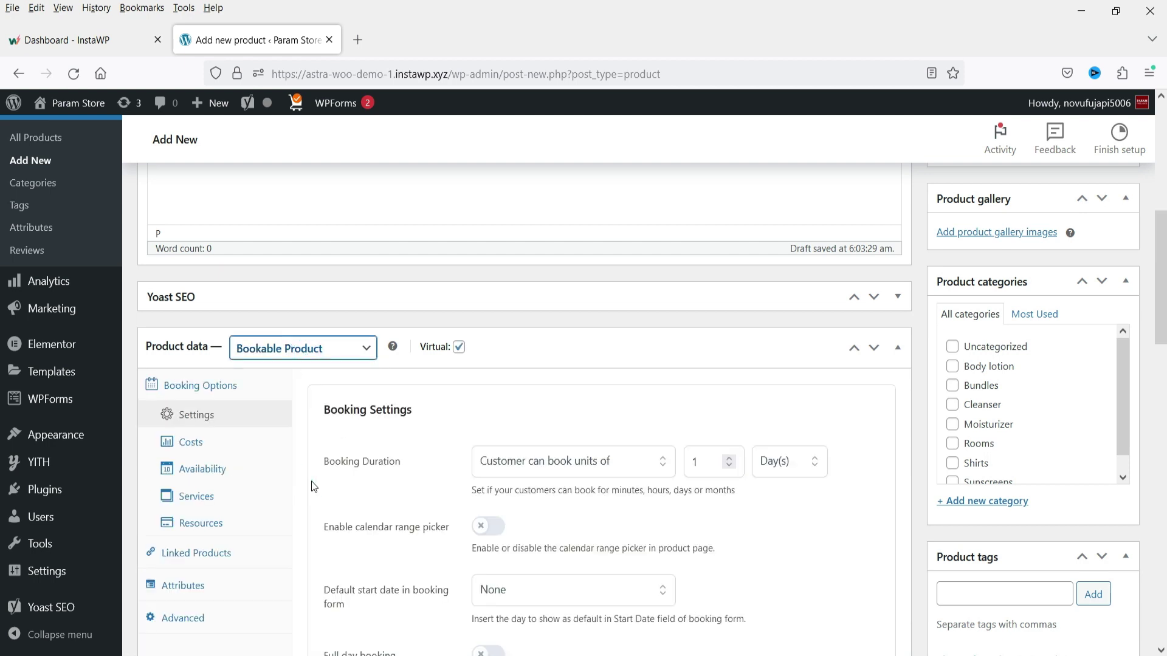
Check the booking duration's type and unit choices, then enable the calendar range picker.
{"action": "scroll", "coordinate": [348, 424], "scroll_direction": "down", "scroll_amount": 1}
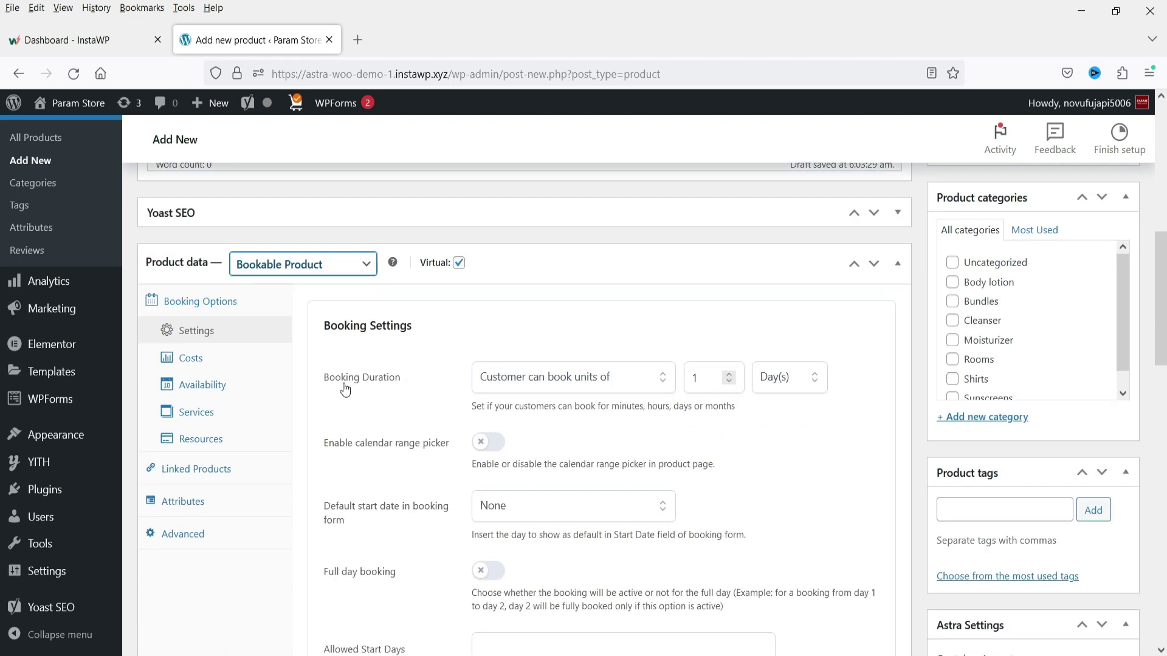
{"action": "left_click", "coordinate": [538, 386]}
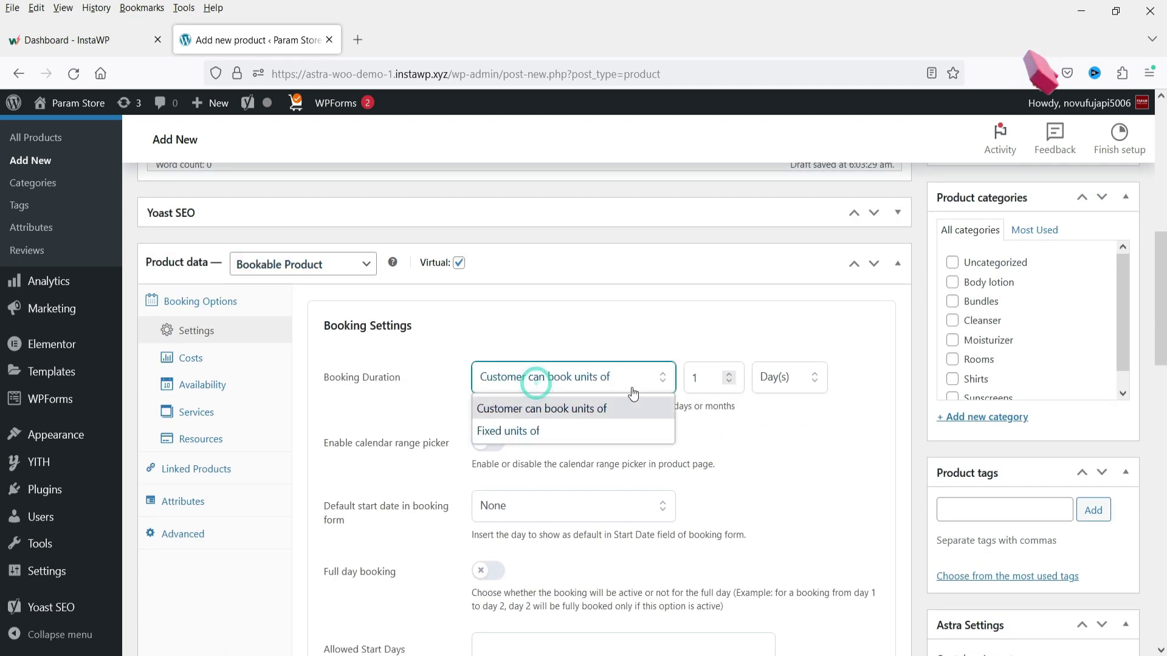
{"action": "left_click", "coordinate": [775, 378]}
{"action": "left_click", "coordinate": [850, 437]}
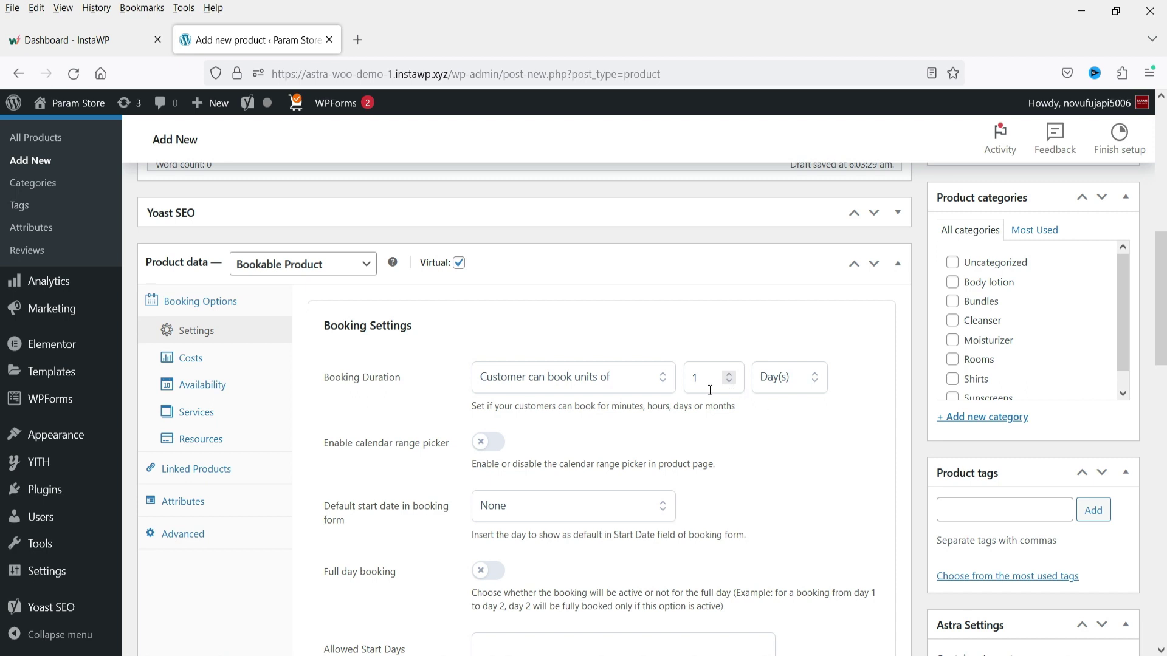
{"action": "left_click", "coordinate": [783, 388]}
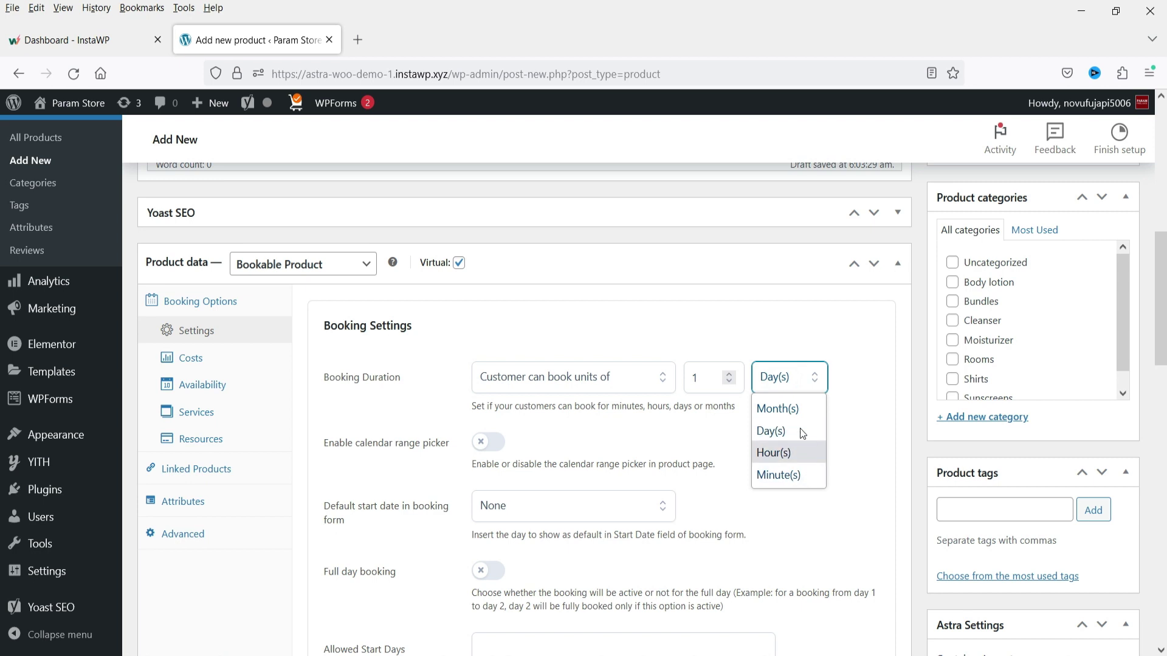
{"action": "left_click", "coordinate": [665, 401]}
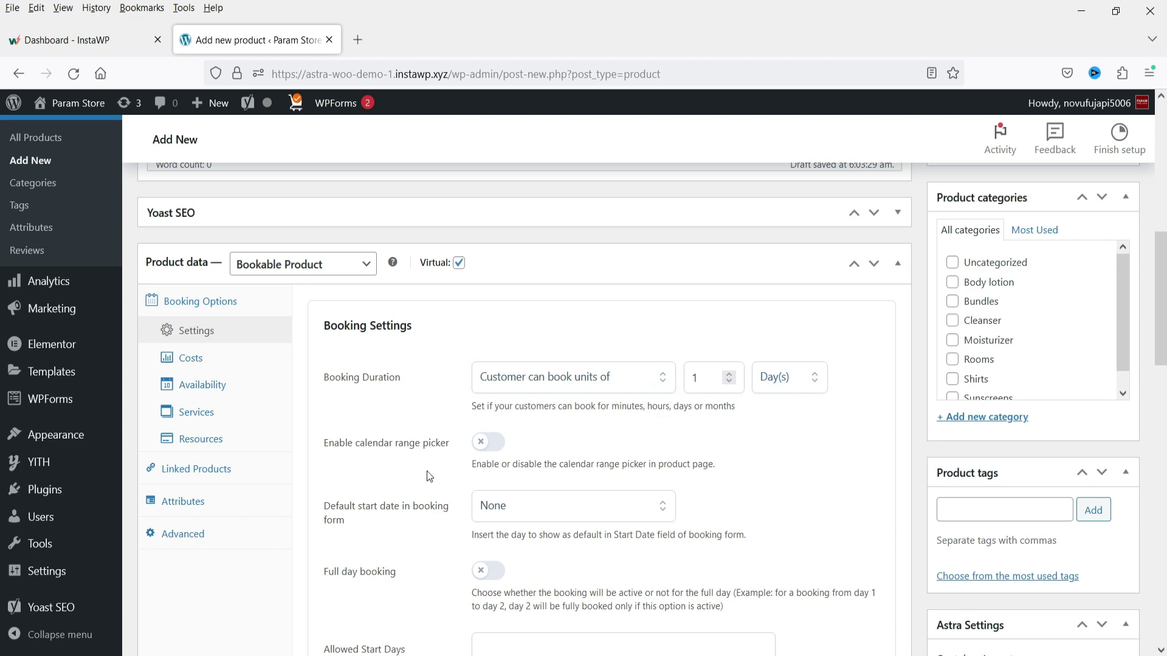
{"action": "left_click", "coordinate": [491, 444]}
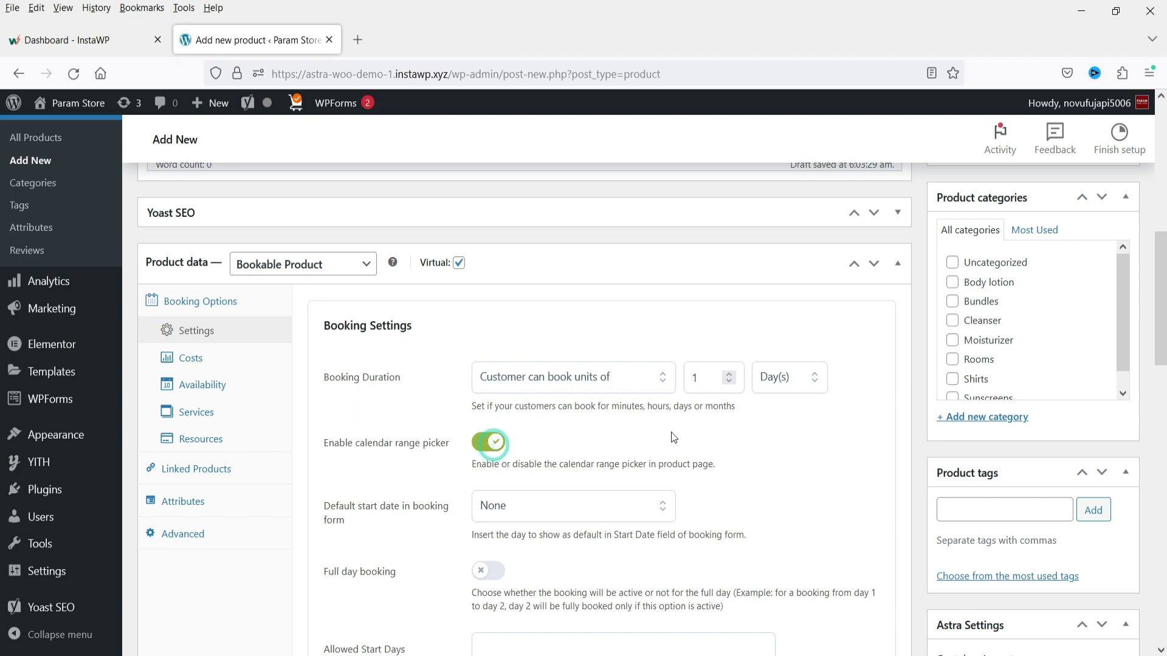
Examine the default start date choices and the full day booking and allowed start days options.
{"action": "scroll", "coordinate": [672, 437], "scroll_direction": "down", "scroll_amount": 4}
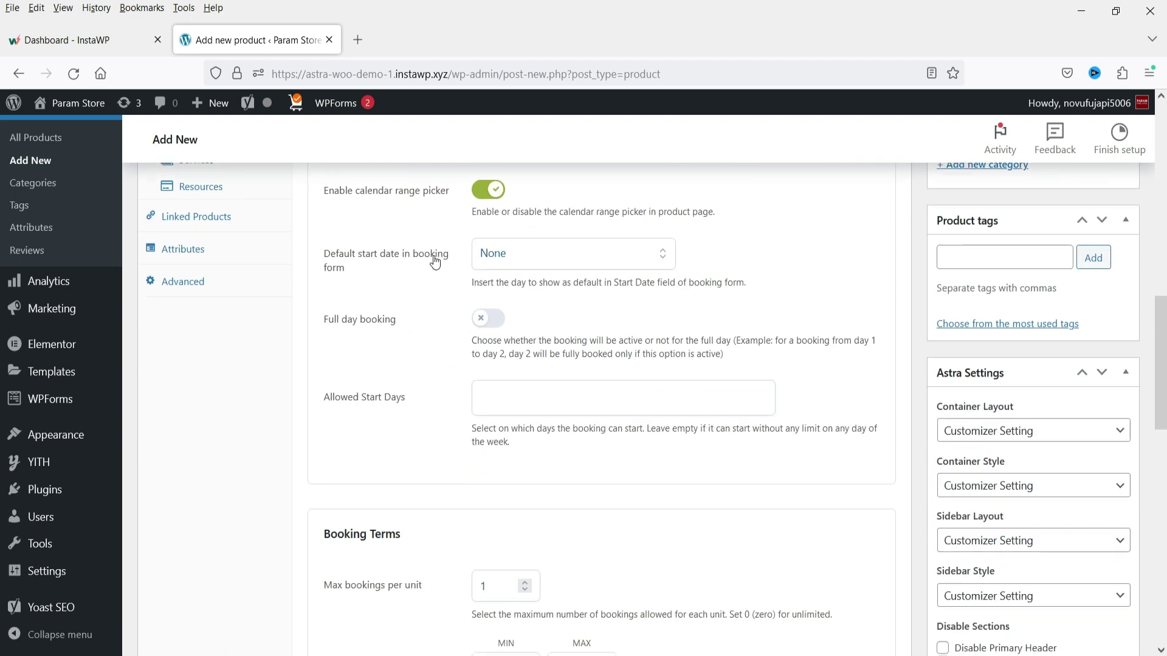
{"action": "left_click", "coordinate": [553, 261]}
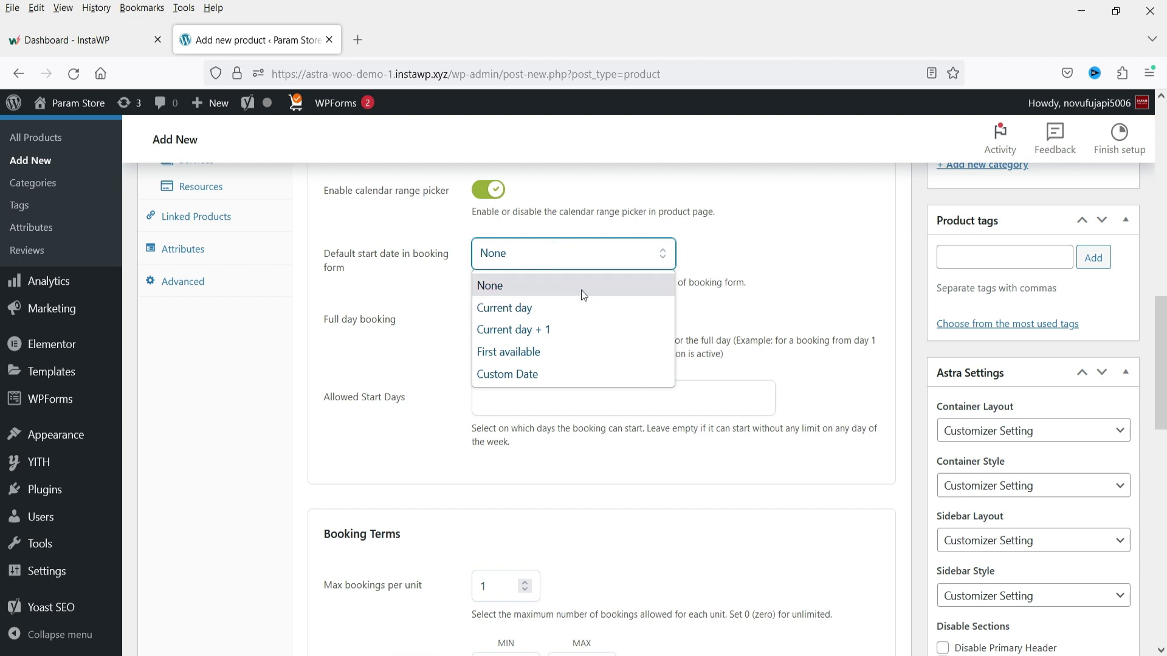
{"action": "left_click", "coordinate": [797, 260]}
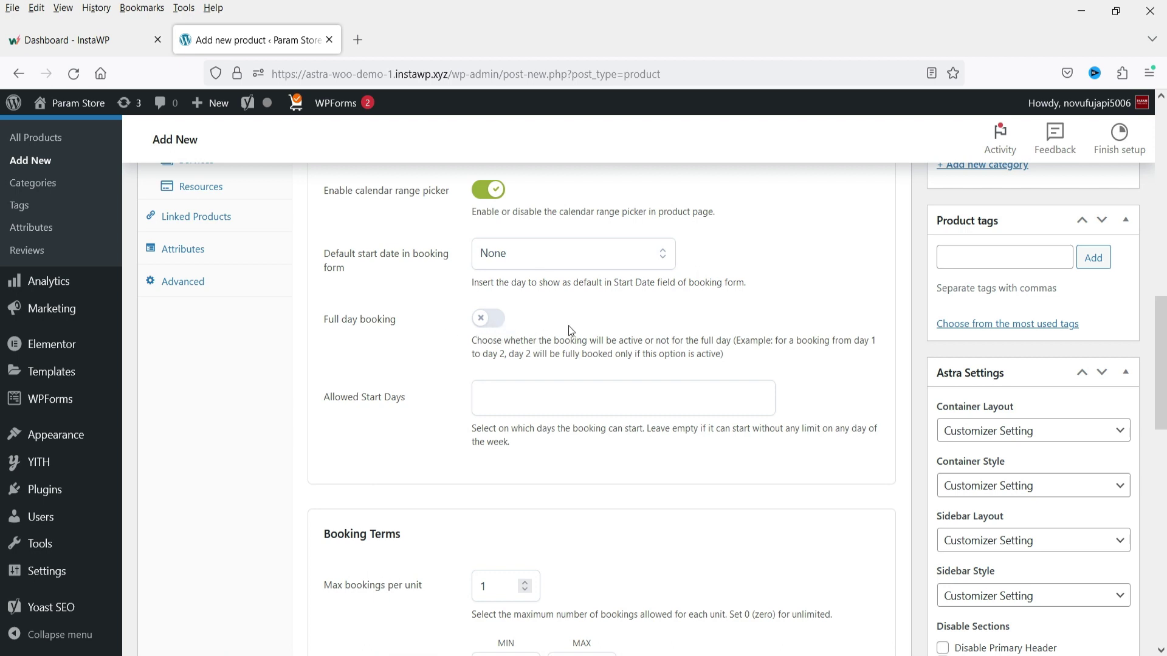
{"action": "scroll", "coordinate": [570, 330], "scroll_direction": "down", "scroll_amount": 5}
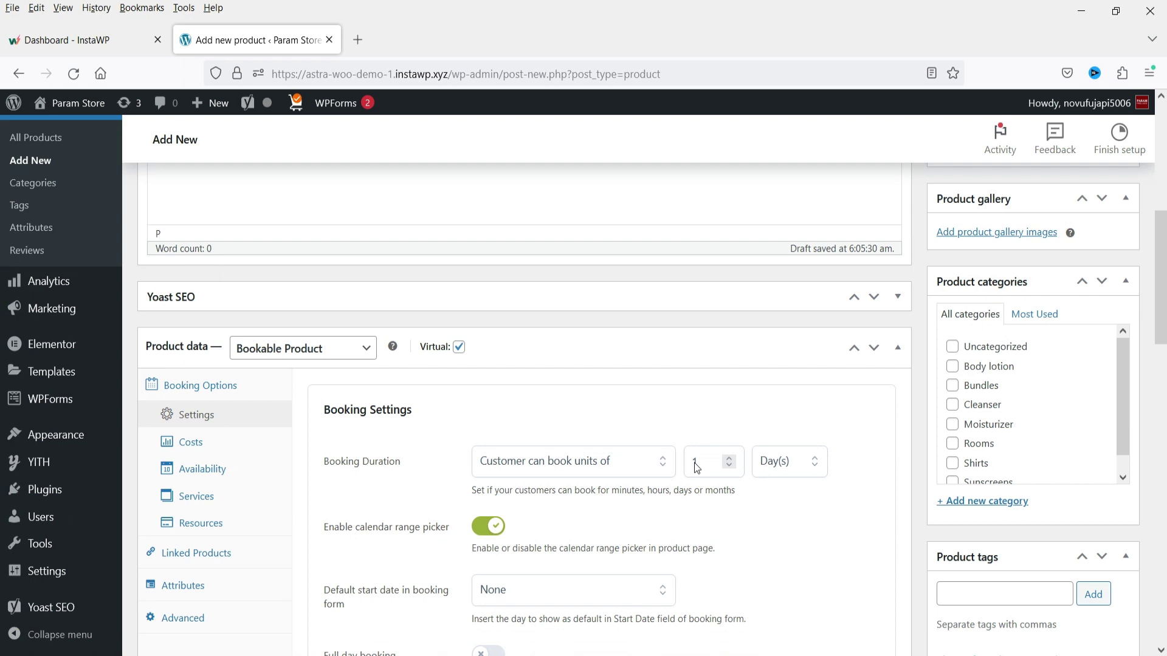
Set the maximum bookings per unit to 5 in the booking terms.
{"action": "scroll", "coordinate": [694, 462], "scroll_direction": "down", "scroll_amount": 7}
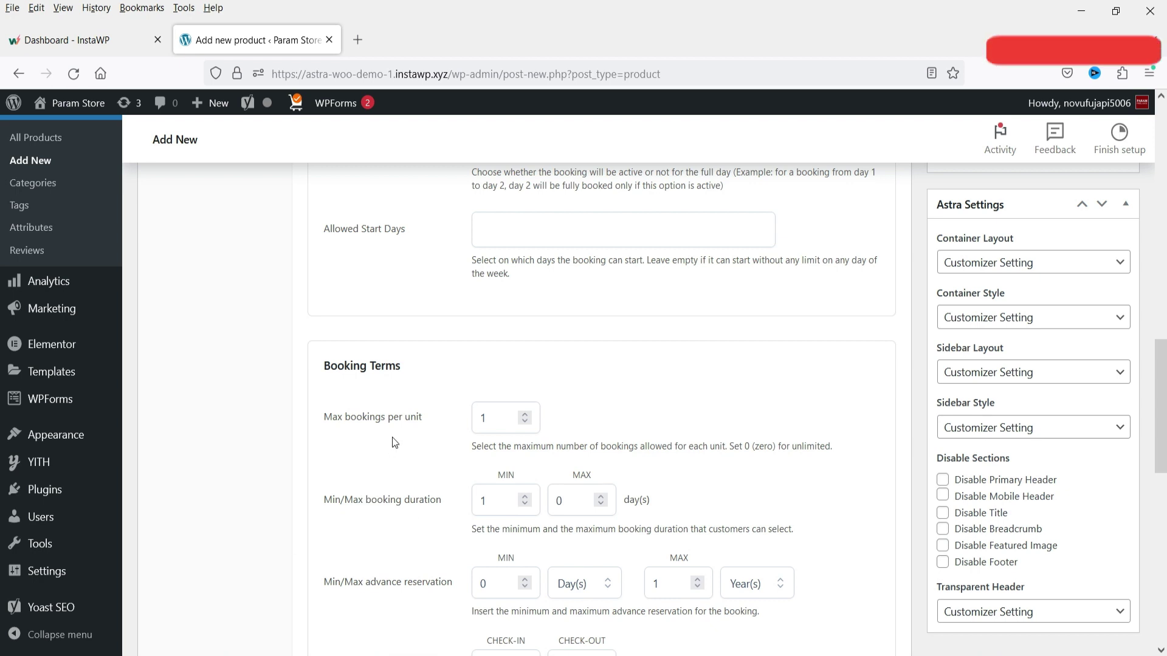
{"action": "left_click_drag", "start_coordinate": [490, 418], "coordinate": [438, 417]}
{"action": "left_click", "coordinate": [421, 458]}
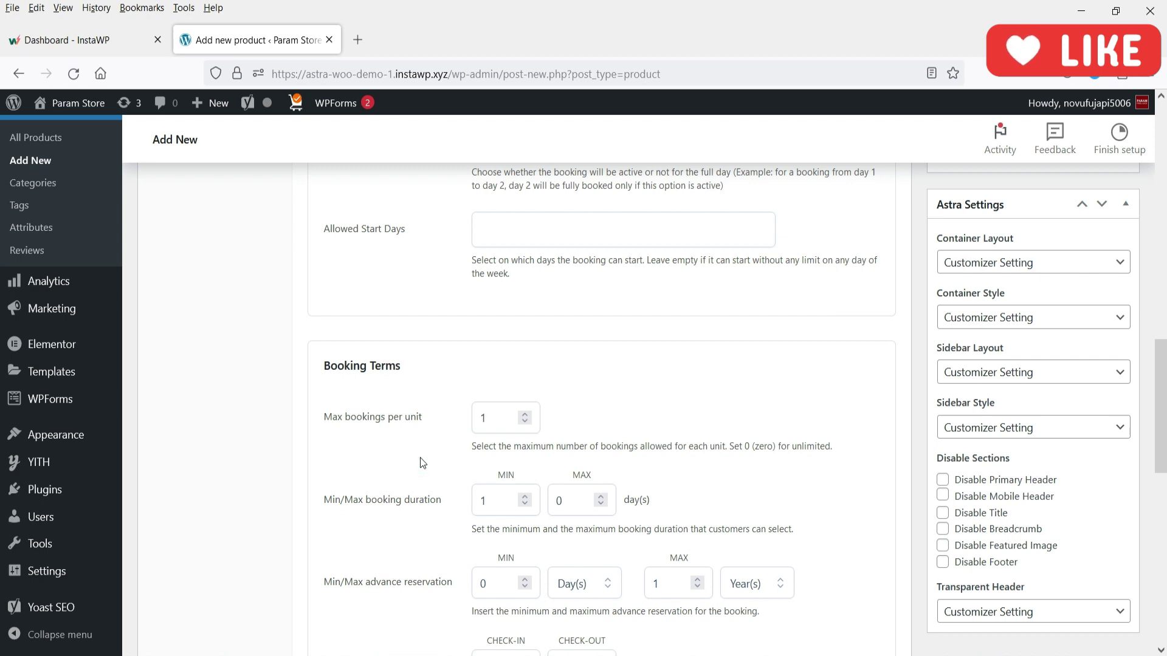
{"action": "left_click_drag", "start_coordinate": [493, 419], "coordinate": [429, 428]}
{"action": "type", "text": "5"}
{"action": "left_click", "coordinate": [428, 432]}
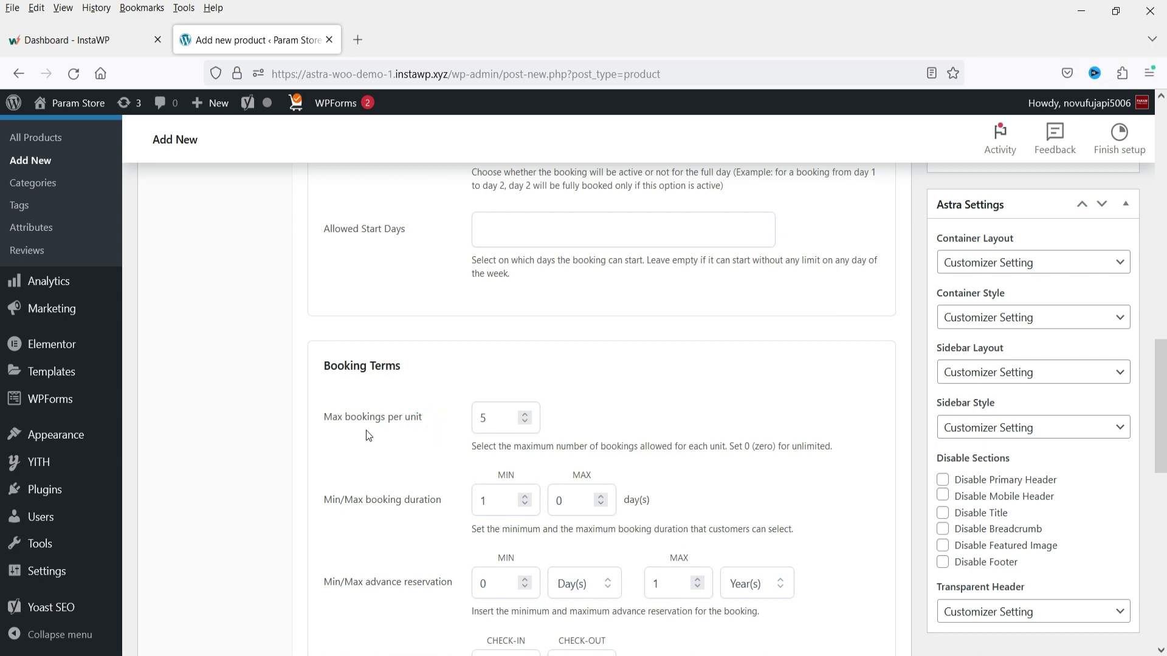
Try a maximum booking duration of 7 days, then reset the maximum to 0.
{"action": "scroll", "coordinate": [367, 435], "scroll_direction": "down", "scroll_amount": 3}
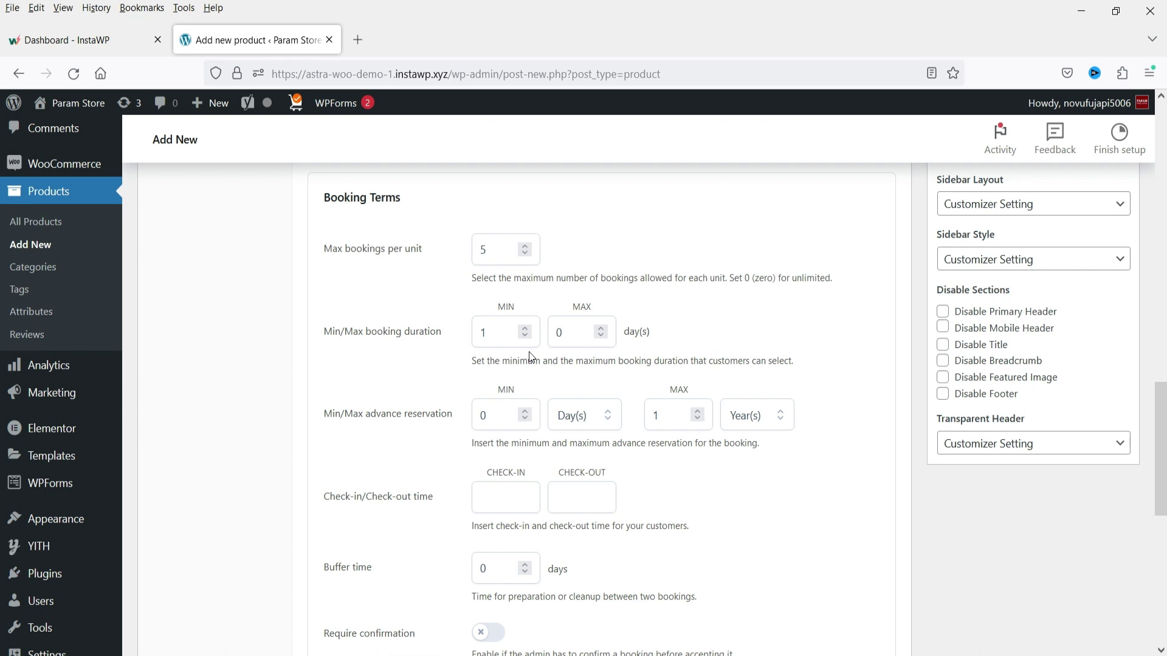
{"action": "double_click", "coordinate": [569, 332]}
{"action": "type", "text": "7"}
{"action": "left_click", "coordinate": [677, 339]}
{"action": "left_click_drag", "start_coordinate": [582, 335], "coordinate": [521, 326]}
{"action": "left_click", "coordinate": [683, 344]}
{"action": "double_click", "coordinate": [561, 333]}
{"action": "type", "text": "0"}
{"action": "left_click", "coordinate": [707, 354]}
Set the advance reservation to a minimum of 1 day and a maximum of 30 days.
{"action": "left_click_drag", "start_coordinate": [500, 417], "coordinate": [396, 419]}
{"action": "type", "text": "1"}
{"action": "left_click", "coordinate": [373, 452]}
{"action": "left_click_drag", "start_coordinate": [667, 415], "coordinate": [771, 497]}
{"action": "type", "text": "30"}
{"action": "left_click", "coordinate": [764, 481]}
{"action": "left_click", "coordinate": [754, 415]}
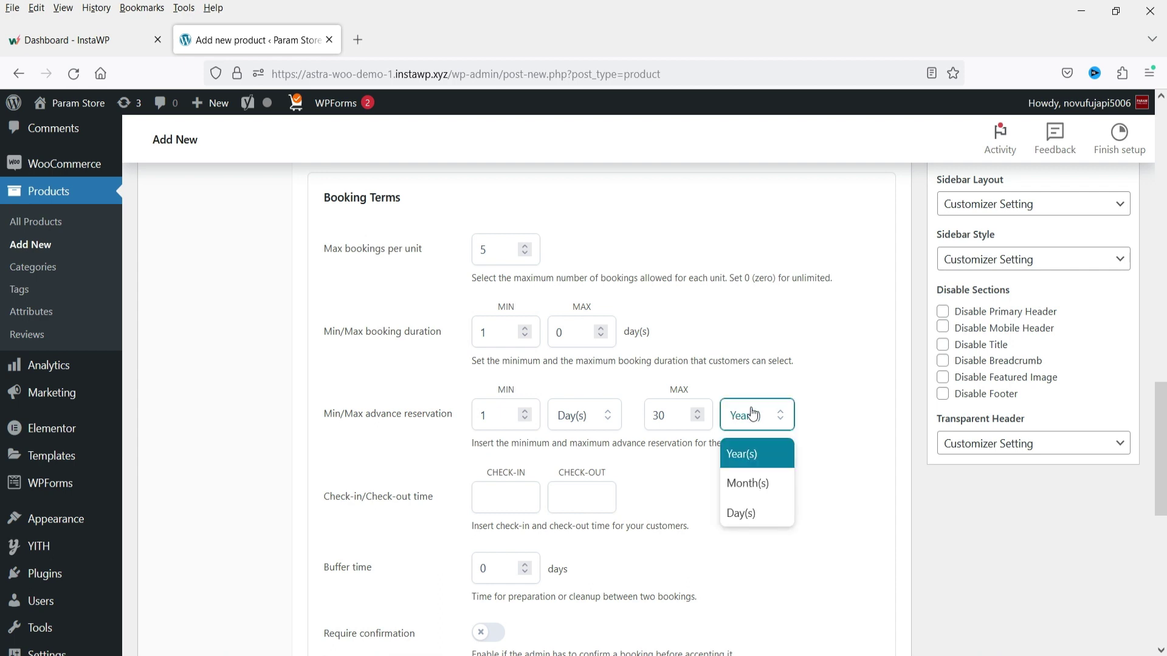
{"action": "left_click", "coordinate": [740, 514]}
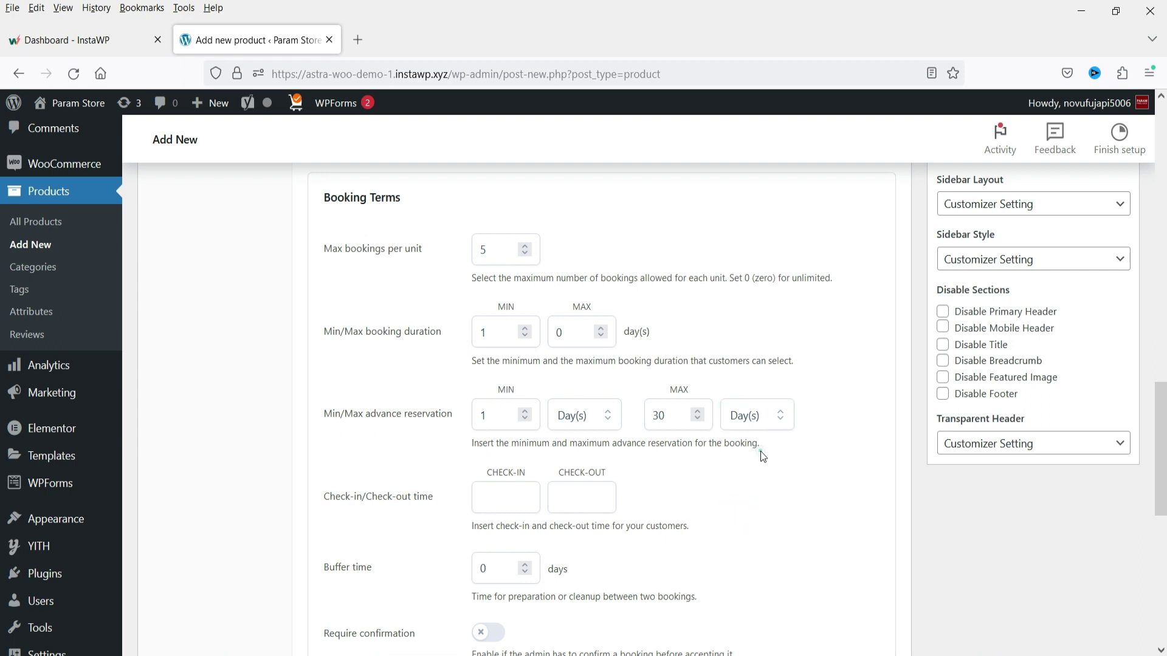
Set the check-in time to 10 am and the check-out time to 9 am.
{"action": "scroll", "coordinate": [756, 450], "scroll_direction": "down", "scroll_amount": 2}
{"action": "left_click", "coordinate": [490, 406]}
{"action": "type", "text": "10 am"}
{"action": "key", "text": "Tab"}
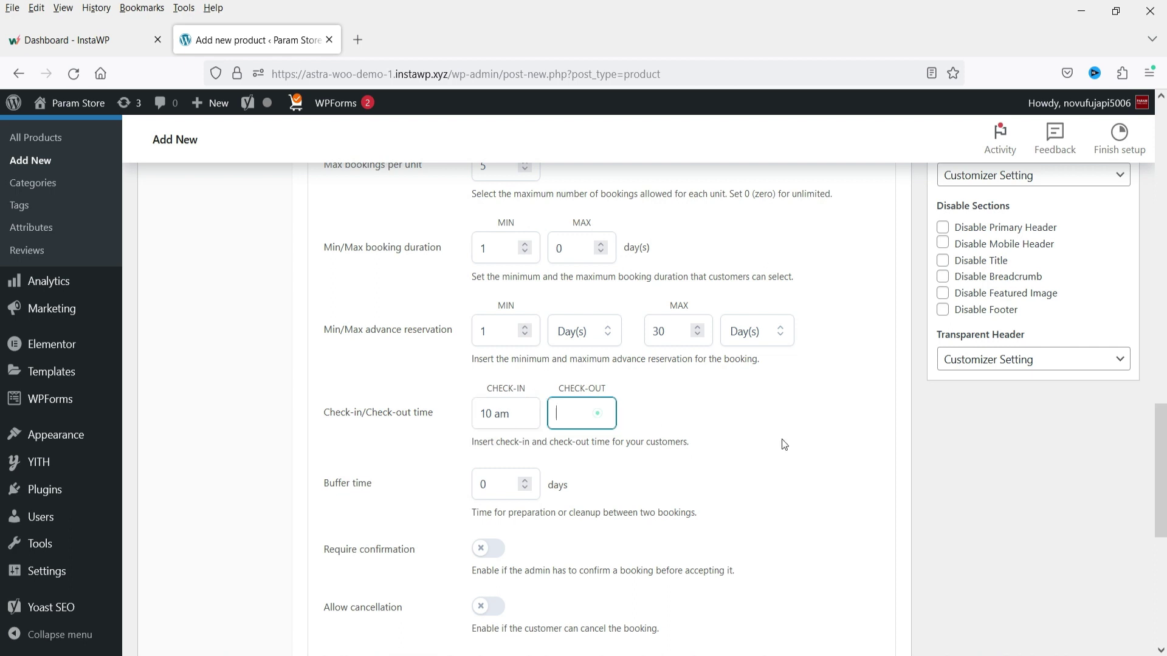
{"action": "type", "text": "9 am"}
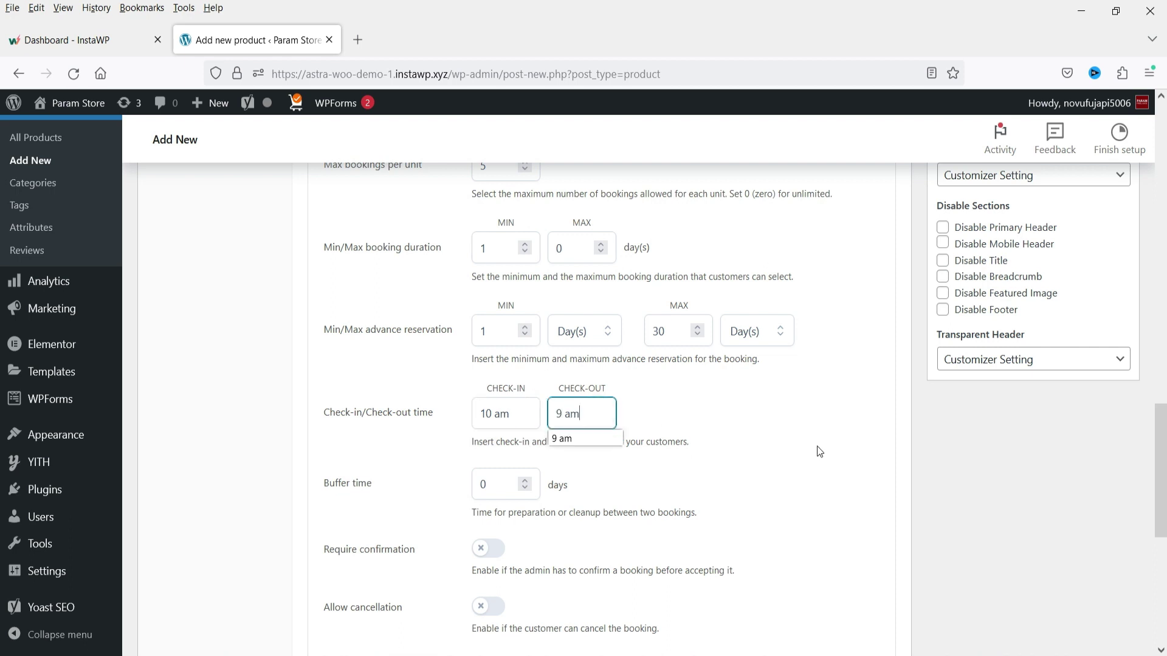
{"action": "left_click", "coordinate": [755, 450]}
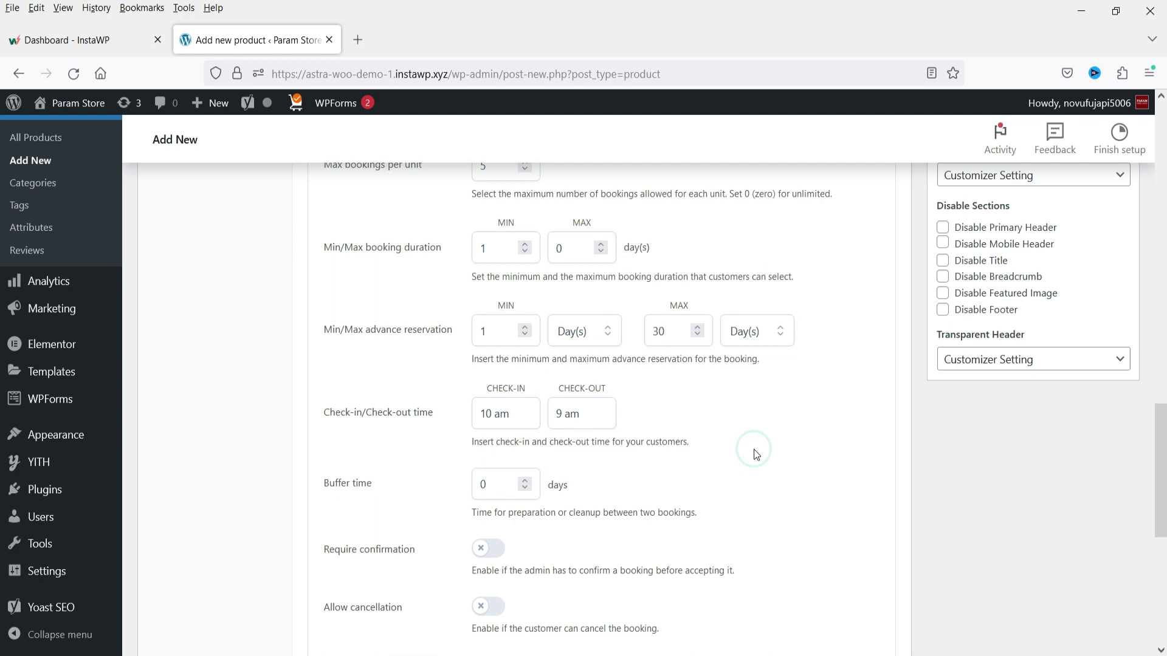
Review the remaining booking terms: buffer time, require confirmation and allow cancellation, down to the product short description.
{"action": "scroll", "coordinate": [753, 453], "scroll_direction": "down", "scroll_amount": 2}
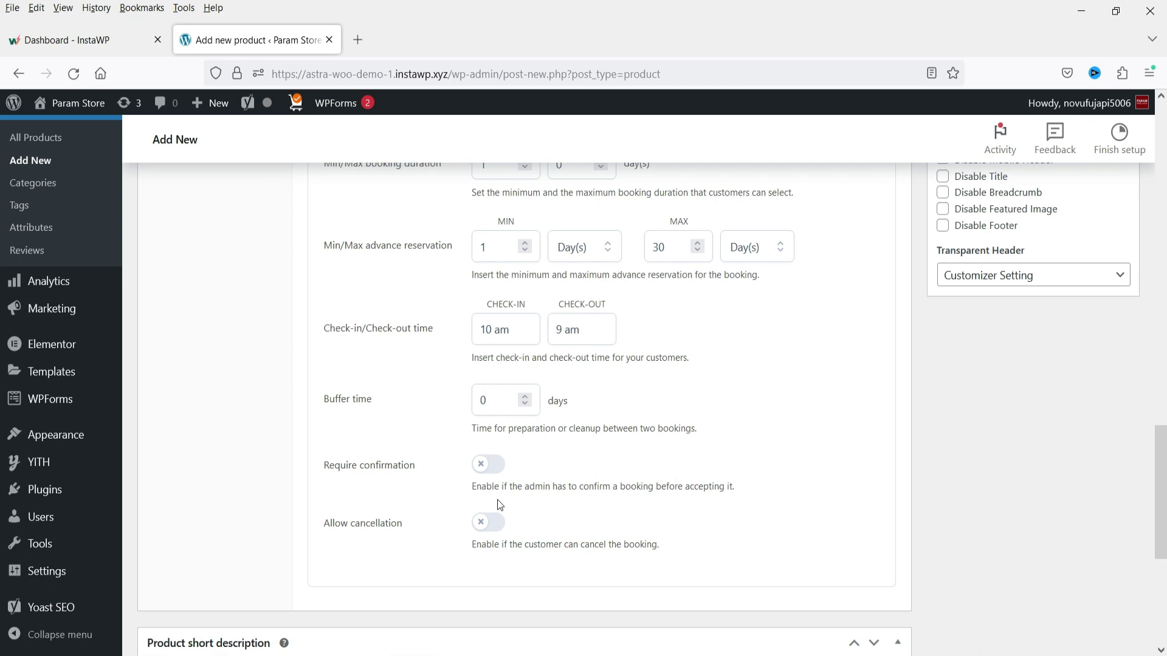
{"action": "left_click_drag", "start_coordinate": [512, 485], "coordinate": [747, 504]}
{"action": "left_click", "coordinate": [747, 504]}
{"action": "left_click_drag", "start_coordinate": [479, 548], "coordinate": [669, 549]}
{"action": "left_click", "coordinate": [666, 549]}
{"action": "scroll", "coordinate": [641, 547], "scroll_direction": "down", "scroll_amount": 4}
{"action": "scroll", "coordinate": [607, 498], "scroll_direction": "up", "scroll_amount": 3}
{"action": "scroll", "coordinate": [563, 462], "scroll_direction": "down", "scroll_amount": 5}
{"action": "left_click", "coordinate": [320, 464]}
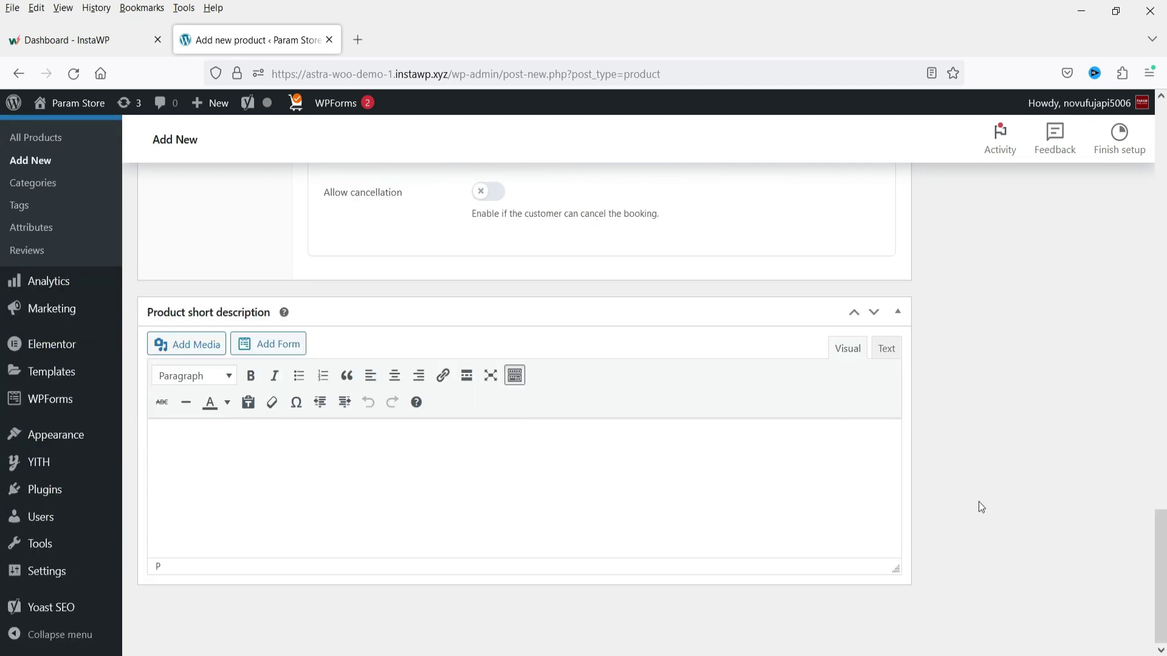
Set the hotel bedroom photo with the red pillow from the media library as the product image.
{"action": "scroll", "coordinate": [1033, 505], "scroll_direction": "up", "scroll_amount": 15}
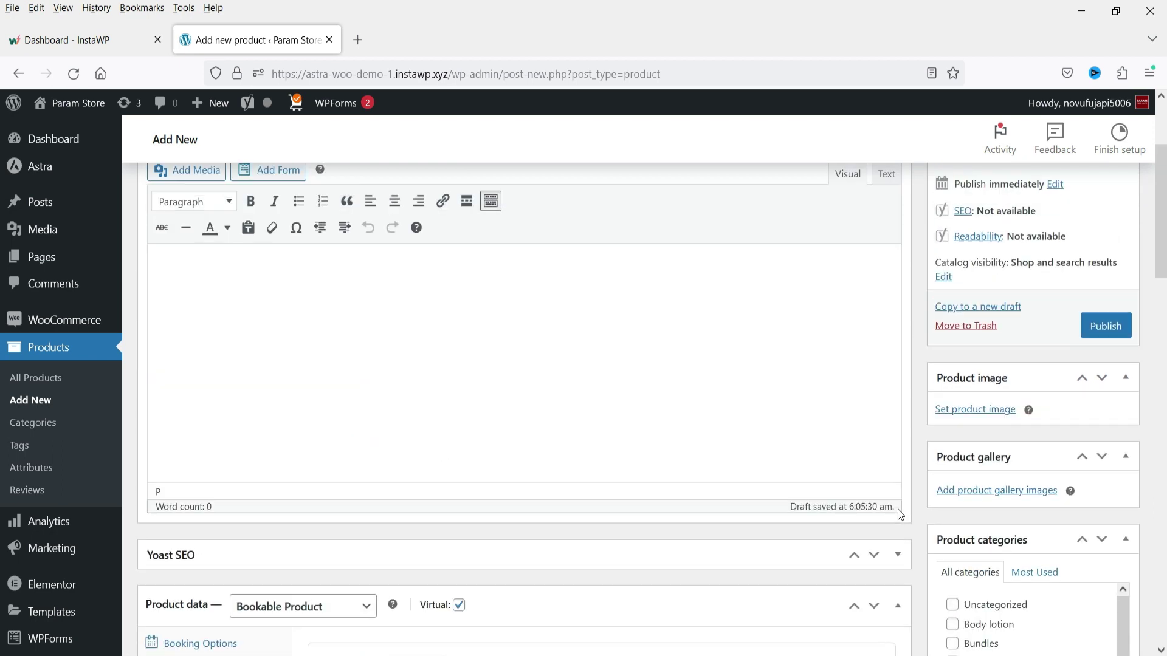
{"action": "scroll", "coordinate": [1164, 430], "scroll_direction": "down", "scroll_amount": 1}
{"action": "left_click", "coordinate": [976, 328]}
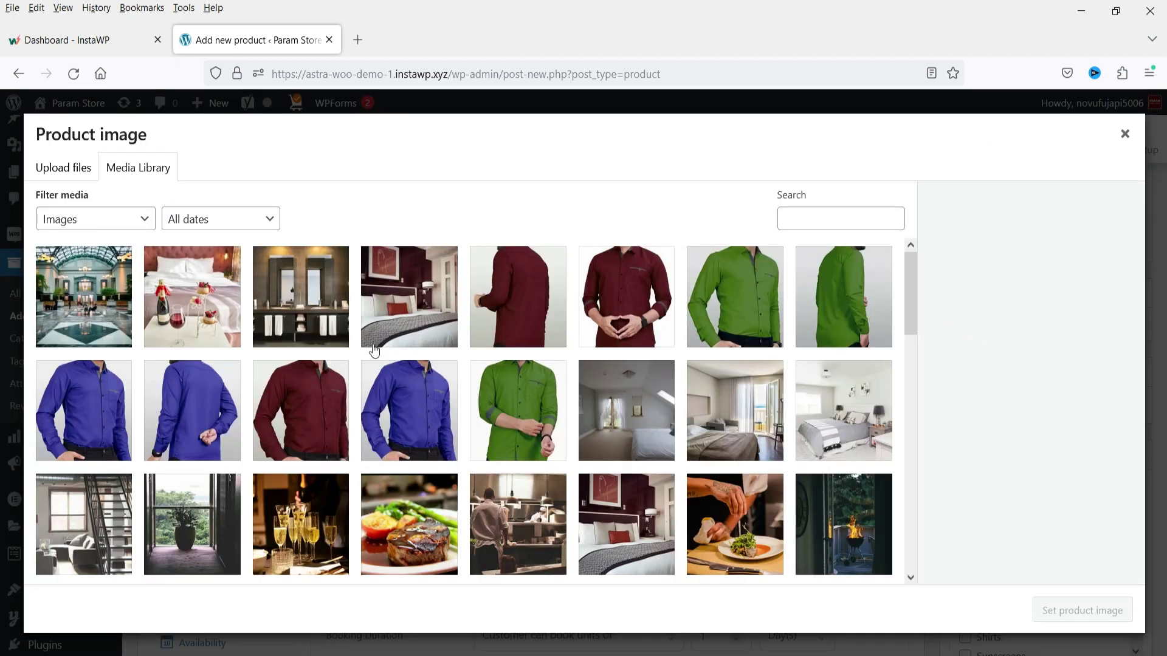
{"action": "left_click", "coordinate": [395, 296]}
{"action": "left_click", "coordinate": [1082, 610]}
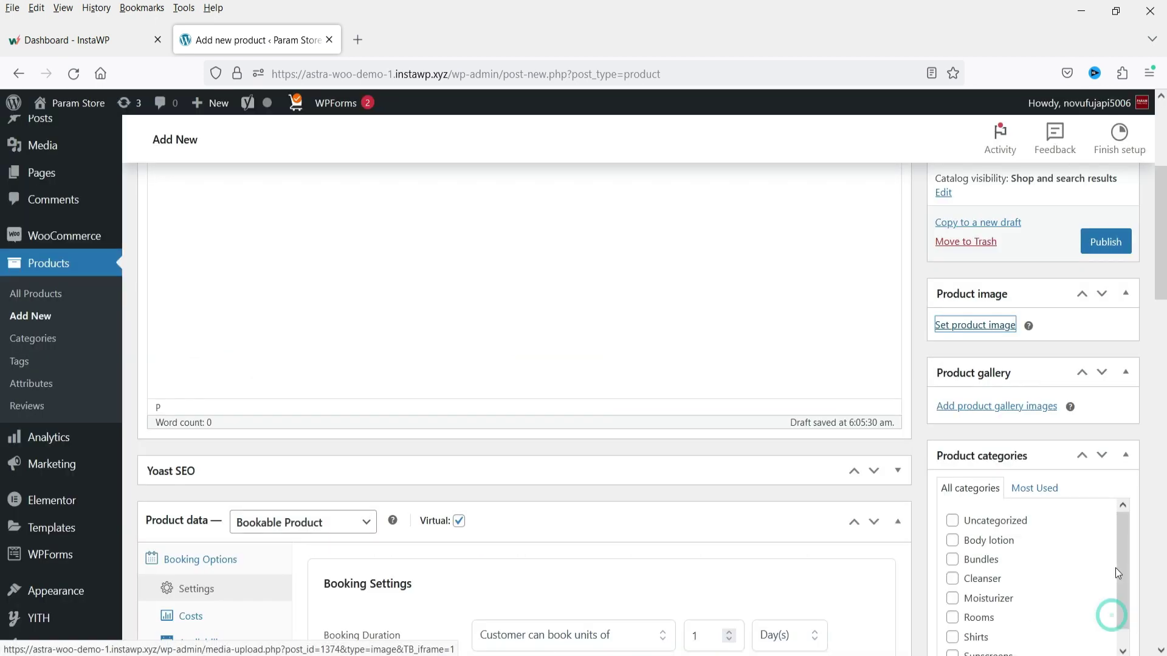
Add the delux-4 lobby photo, the bed with champagne photo and the delux-2 bathroom photo to the product gallery.
{"action": "scroll", "coordinate": [1129, 423], "scroll_direction": "down", "scroll_amount": 4}
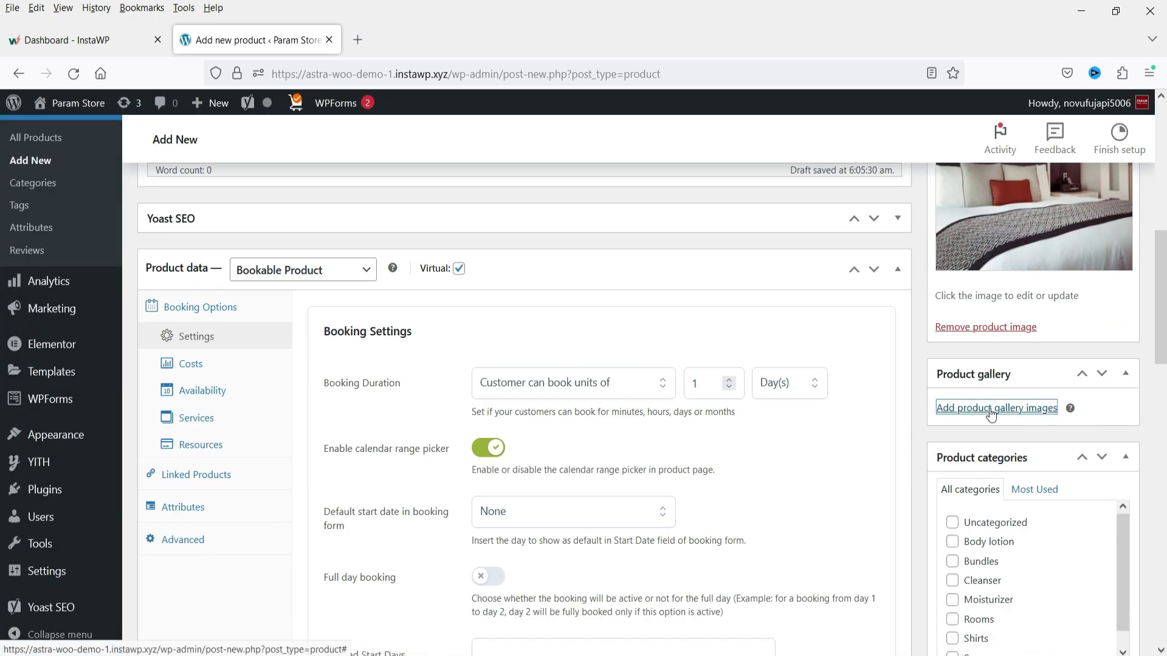
{"action": "left_click", "coordinate": [993, 409]}
{"action": "left_click", "coordinate": [109, 319]}
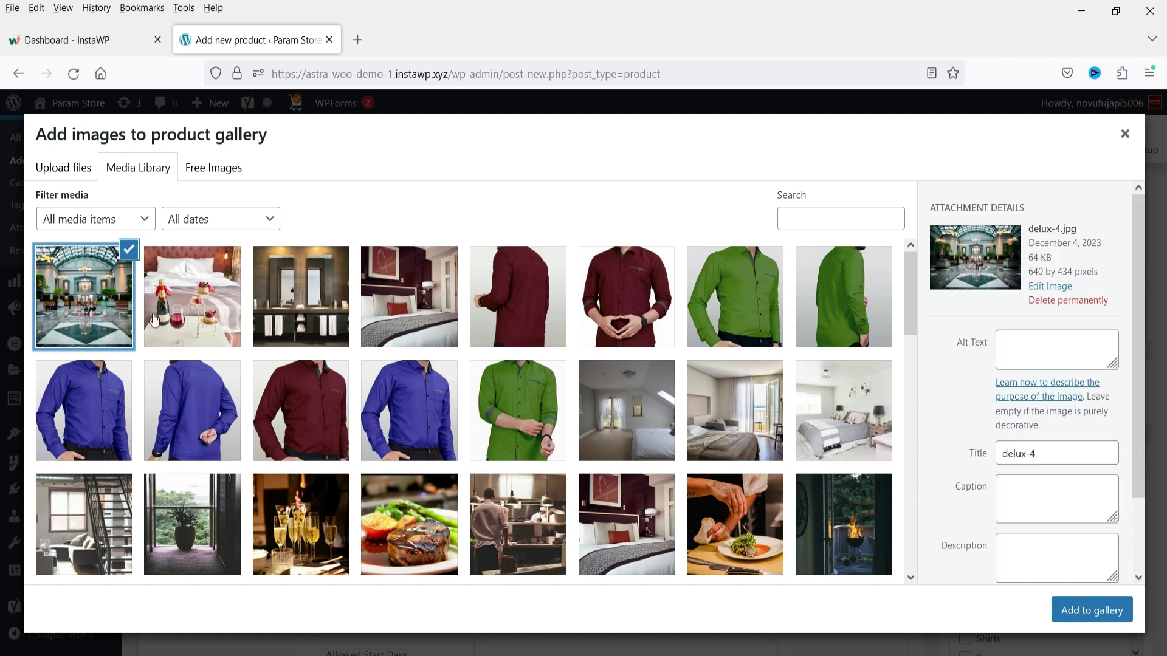
{"action": "left_click", "coordinate": [198, 322]}
{"action": "left_click", "coordinate": [288, 316]}
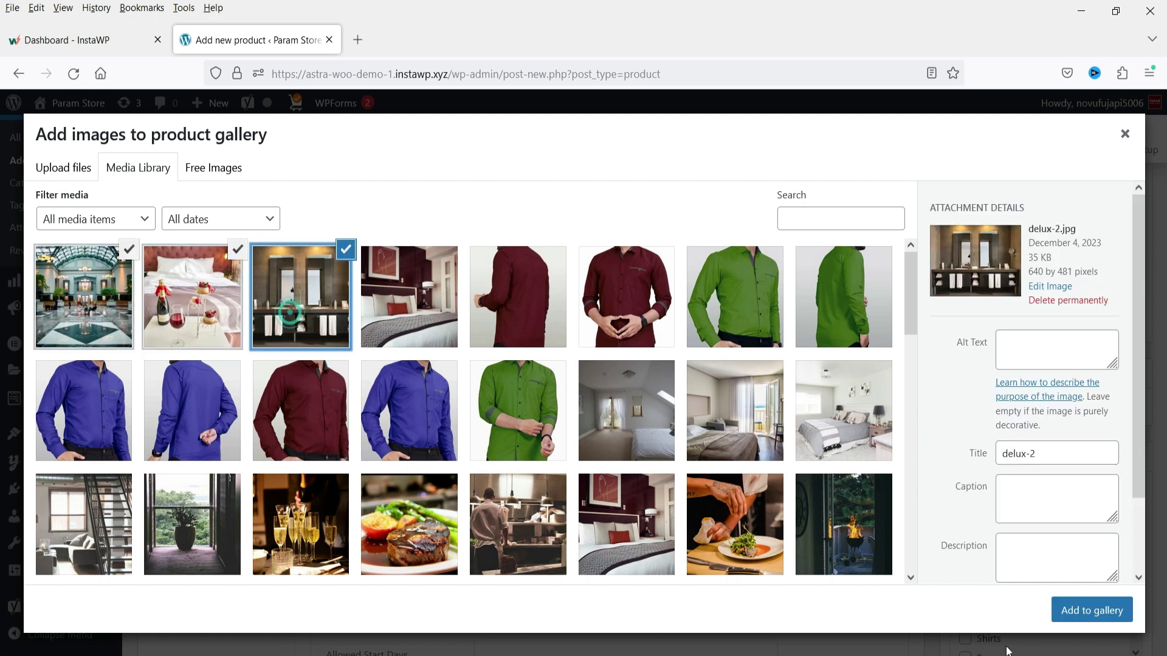
{"action": "left_click", "coordinate": [1064, 611]}
Assign the product to the Rooms category.
{"action": "scroll", "coordinate": [1147, 413], "scroll_direction": "down", "scroll_amount": 3}
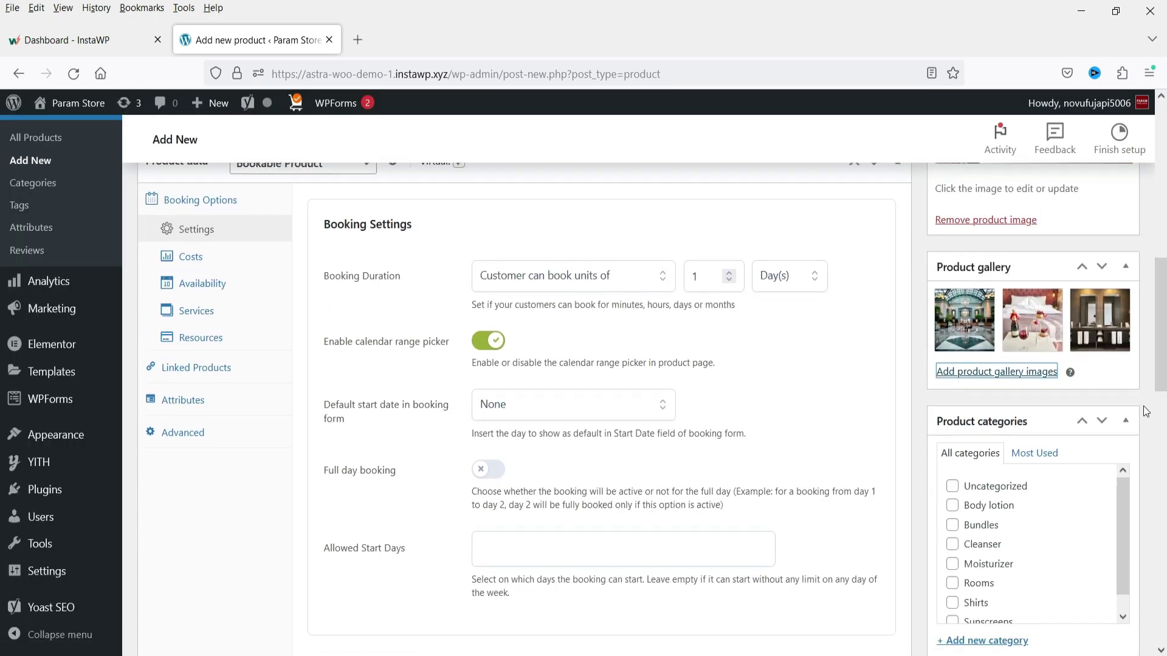
{"action": "left_click", "coordinate": [952, 522]}
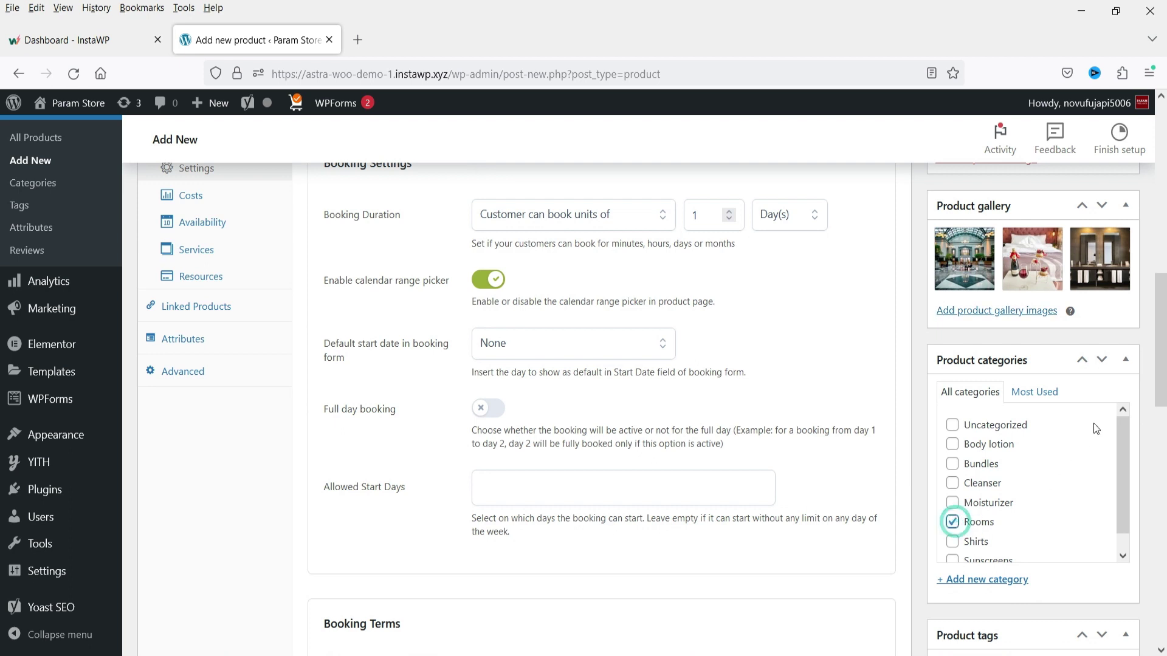
{"action": "scroll", "coordinate": [1093, 450], "scroll_direction": "down", "scroll_amount": 3}
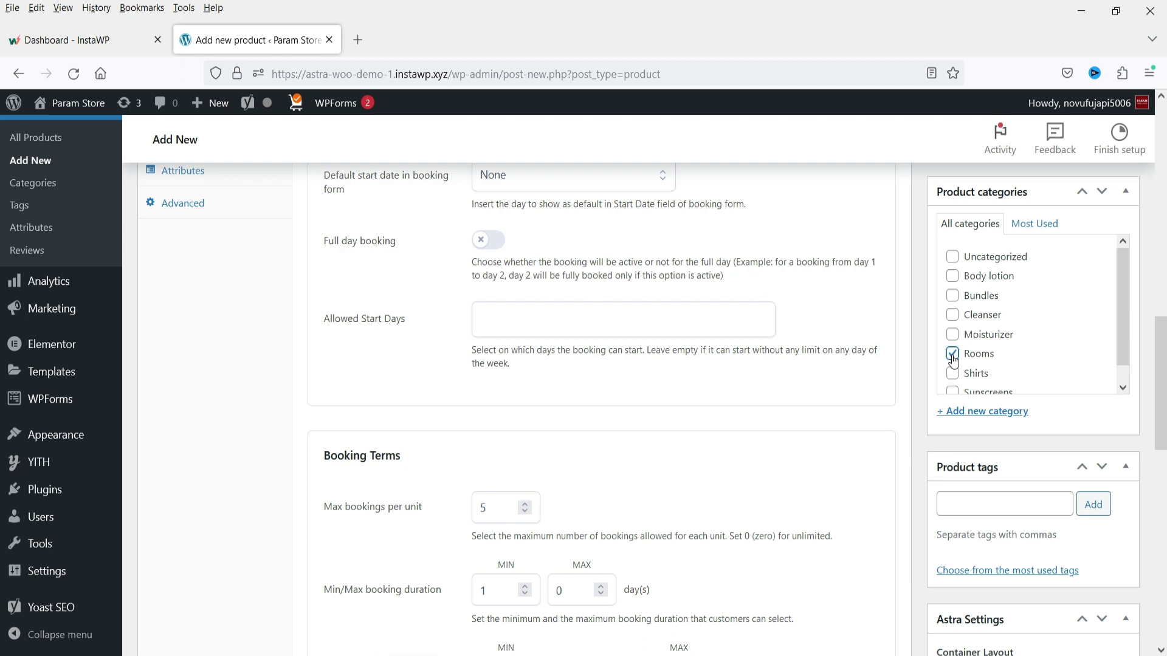
Set the base price for 1 day to $100 in the product's booking costs.
{"action": "scroll", "coordinate": [1000, 382], "scroll_direction": "down", "scroll_amount": 14}
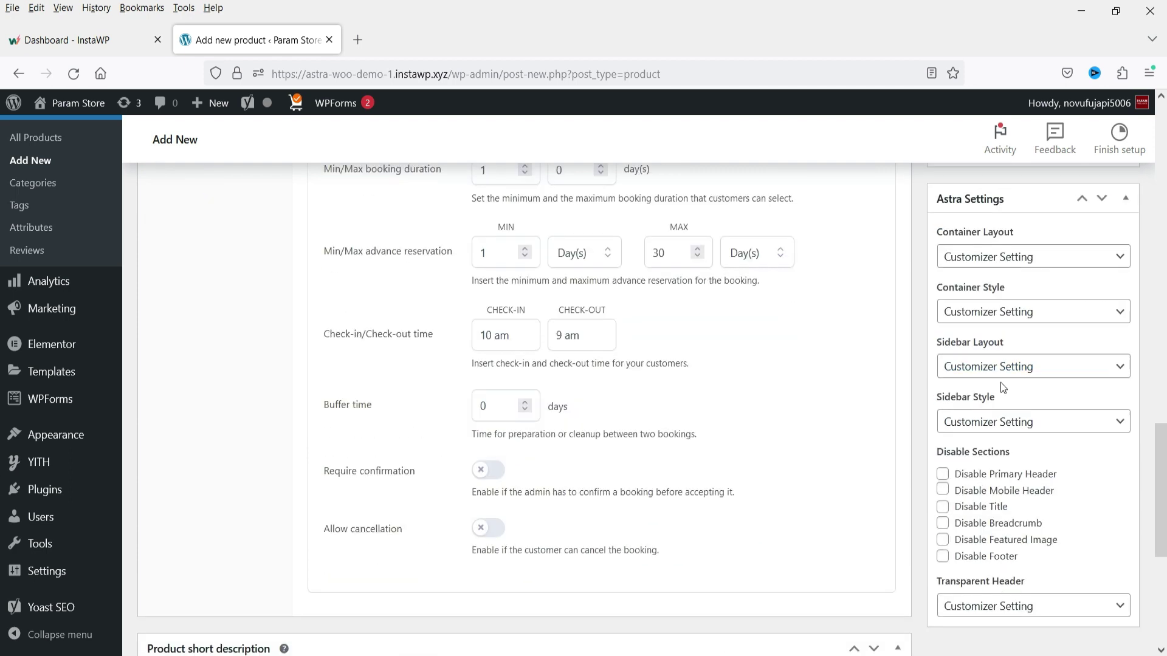
{"action": "scroll", "coordinate": [1001, 382], "scroll_direction": "up", "scroll_amount": 18}
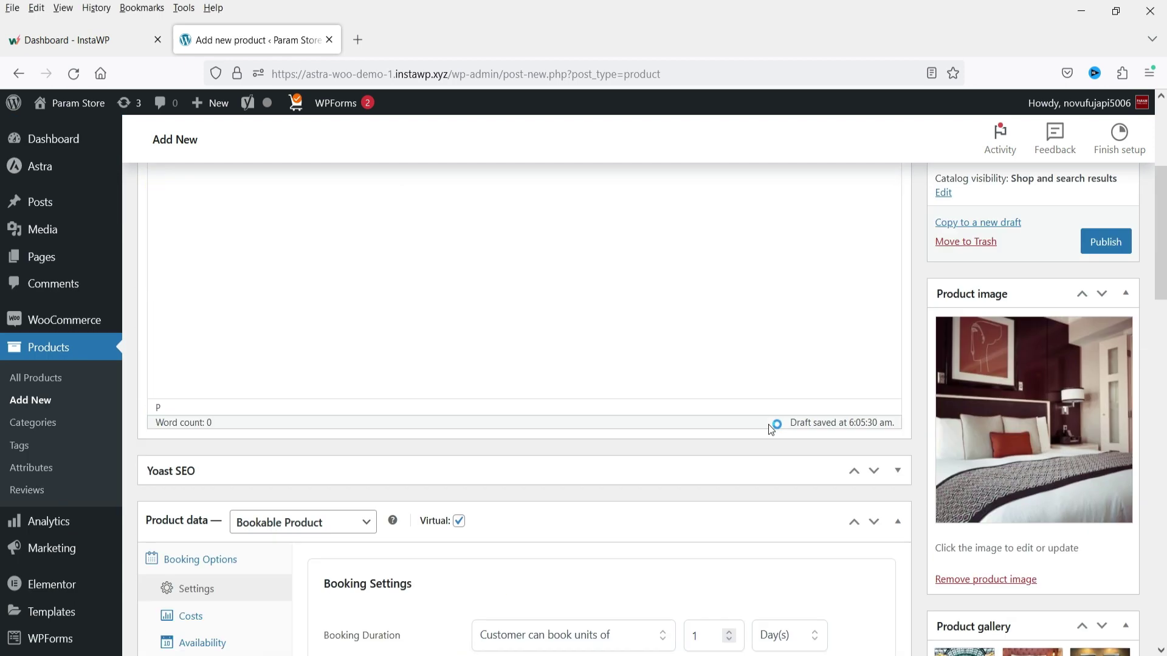
{"action": "scroll", "coordinate": [317, 332], "scroll_direction": "down", "scroll_amount": 1}
{"action": "scroll", "coordinate": [385, 442], "scroll_direction": "down", "scroll_amount": 3}
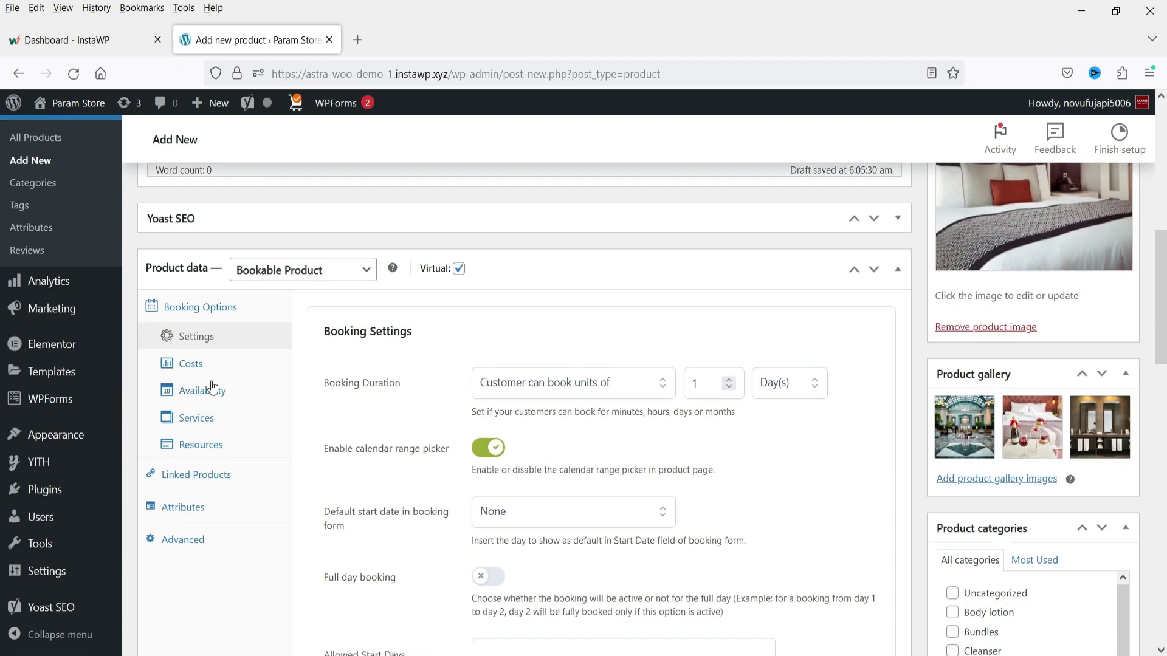
{"action": "left_click", "coordinate": [198, 367]}
{"action": "left_click", "coordinate": [492, 383]}
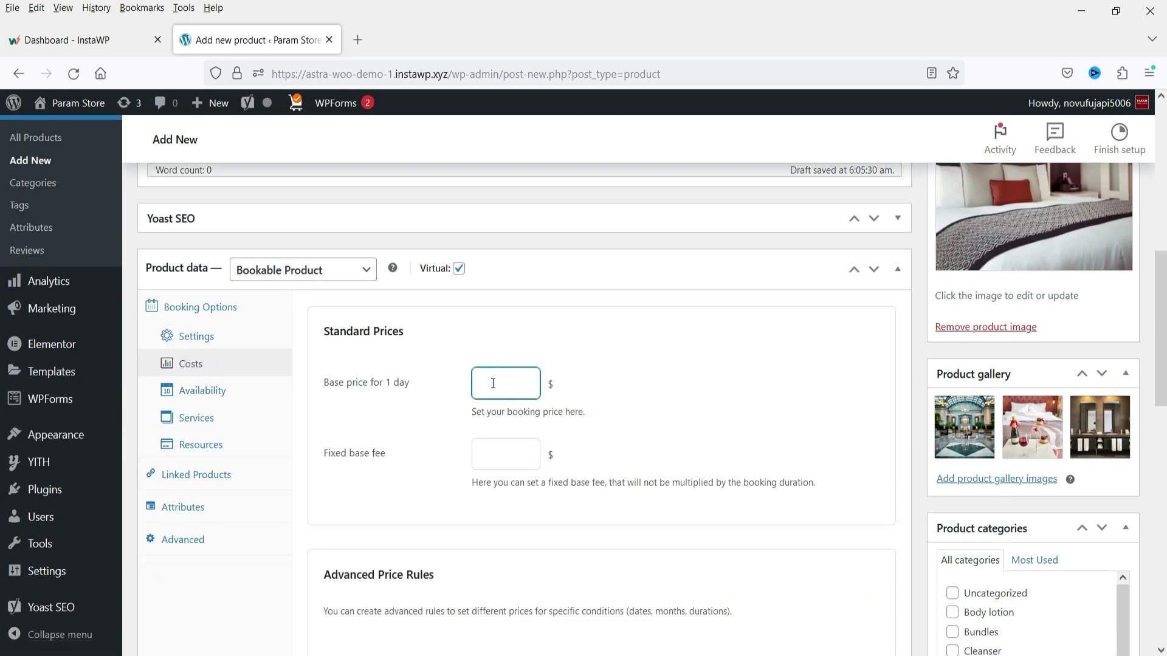
{"action": "type", "text": "100"}
{"action": "left_click", "coordinate": [605, 404]}
{"action": "left_click_drag", "start_coordinate": [491, 484], "coordinate": [575, 486]}
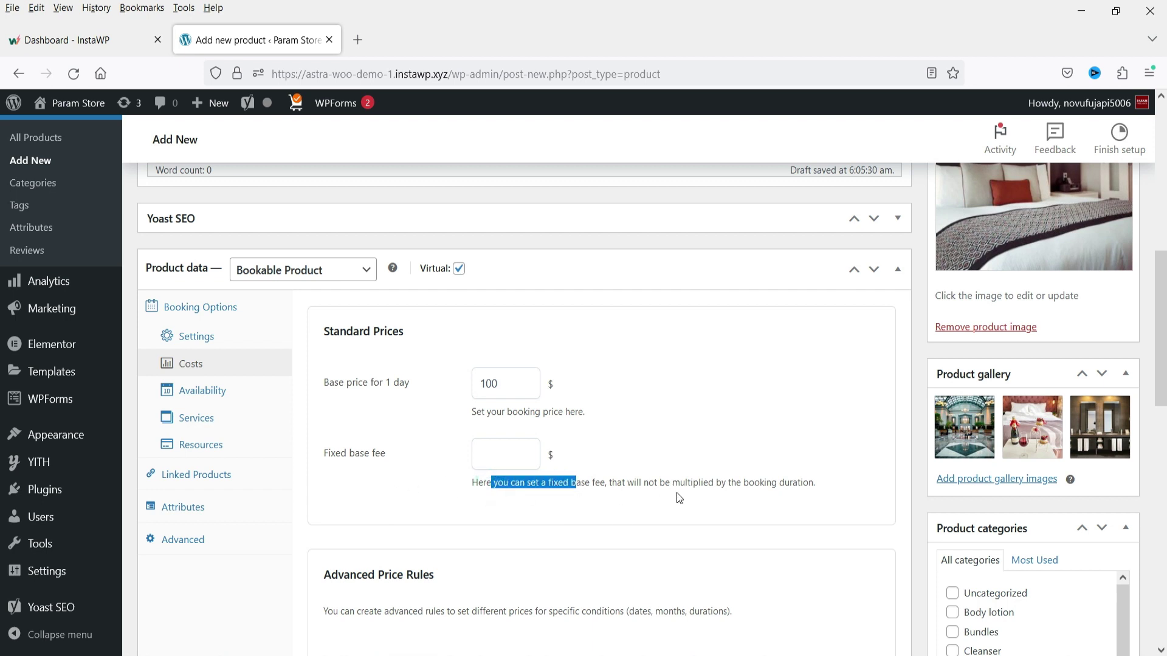
{"action": "left_click", "coordinate": [691, 482]}
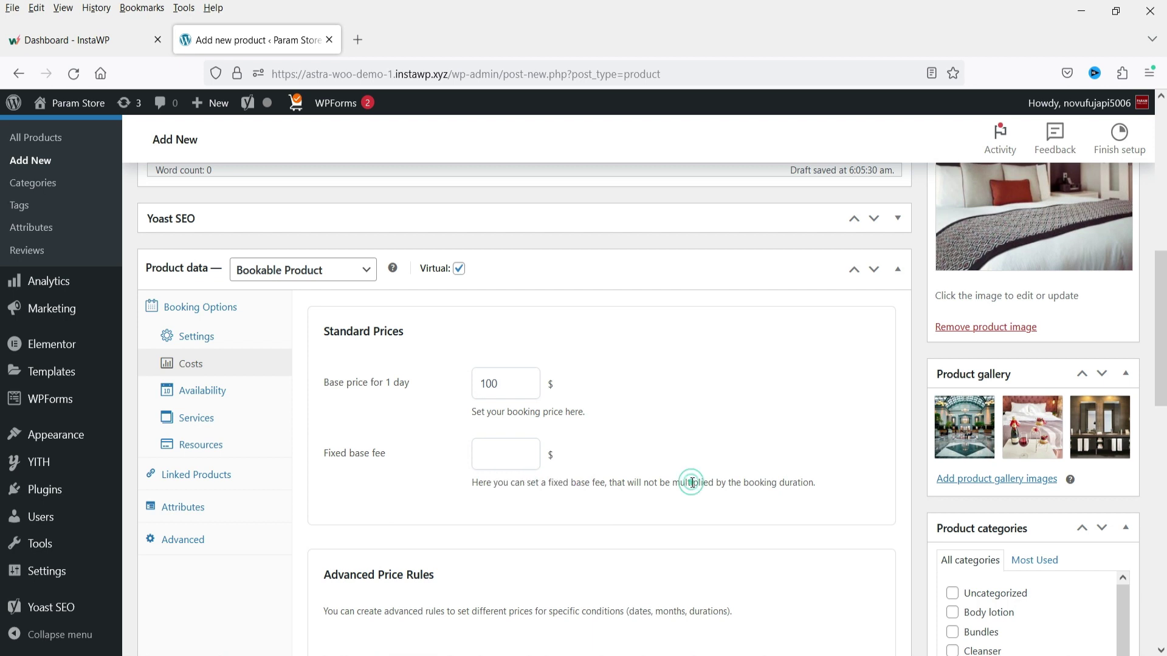
Start a new advanced price rule and name it Weekend.
{"action": "scroll", "coordinate": [679, 411], "scroll_direction": "down", "scroll_amount": 3}
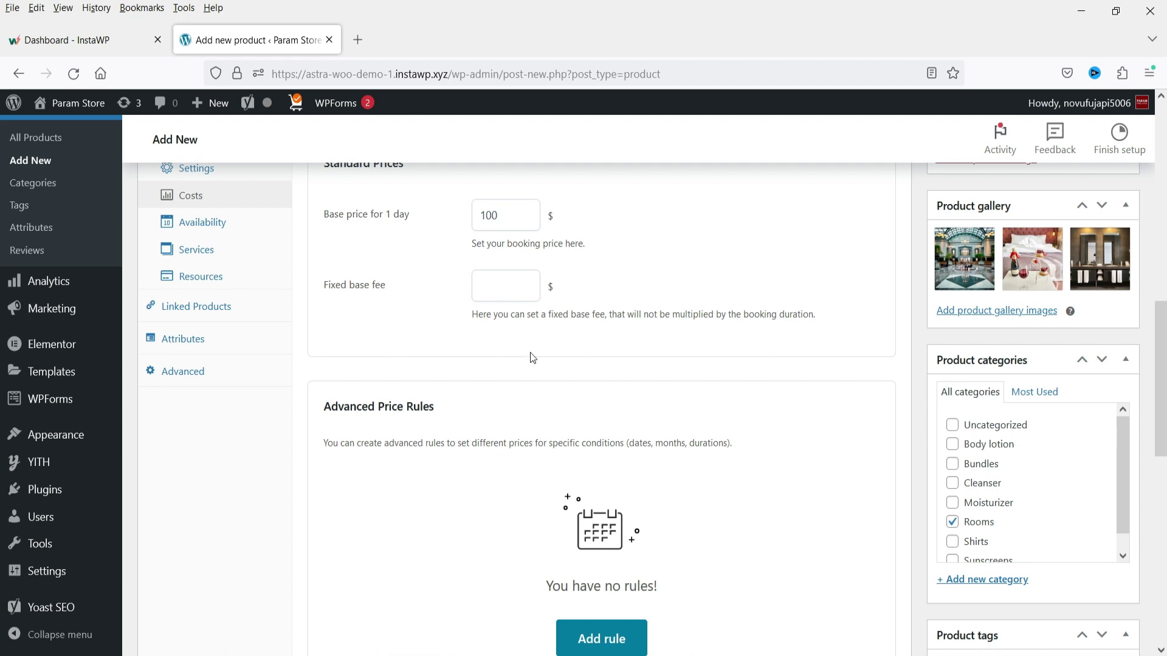
{"action": "scroll", "coordinate": [530, 356], "scroll_direction": "down", "scroll_amount": 3}
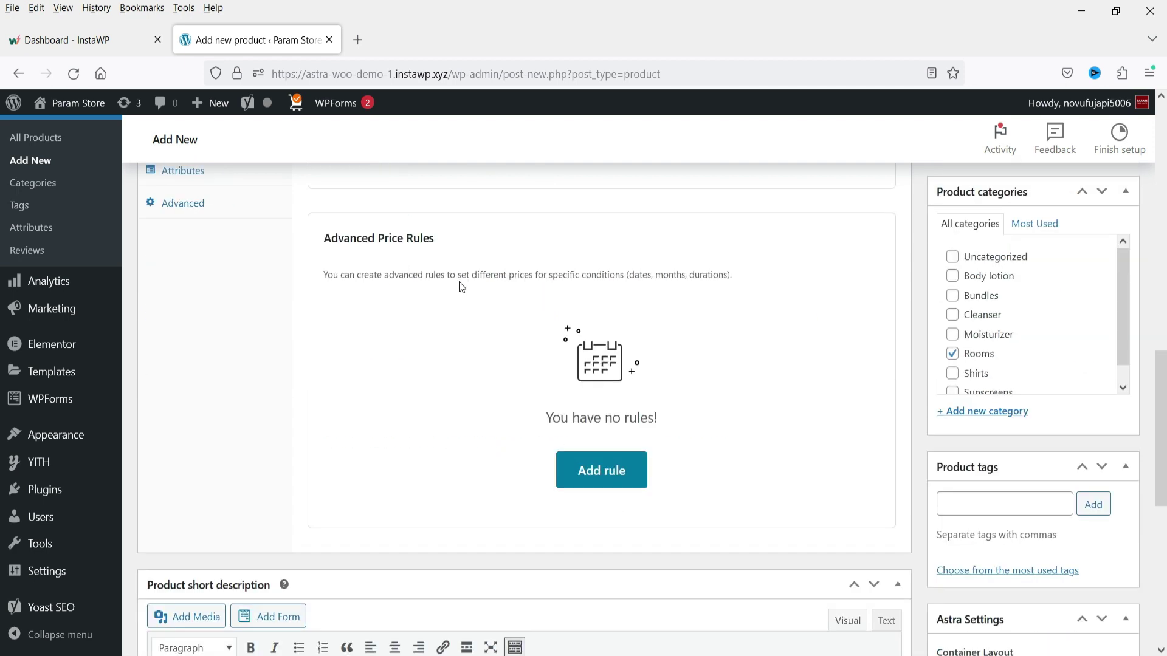
{"action": "left_click", "coordinate": [599, 477]}
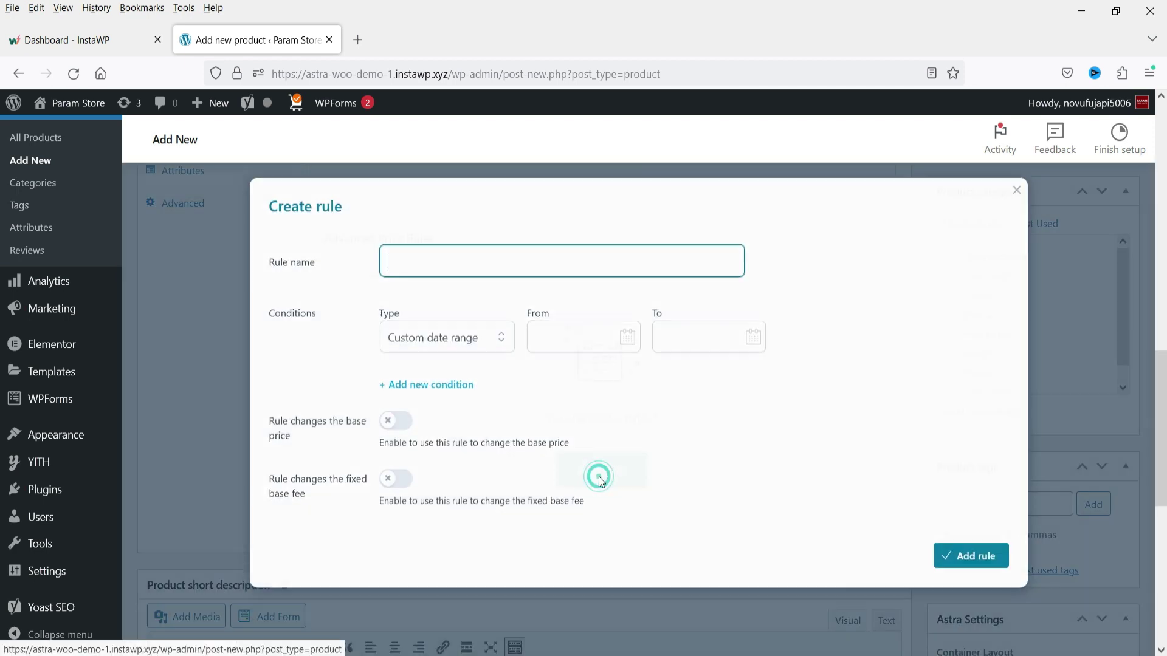
{"action": "type", "text": "Week"}
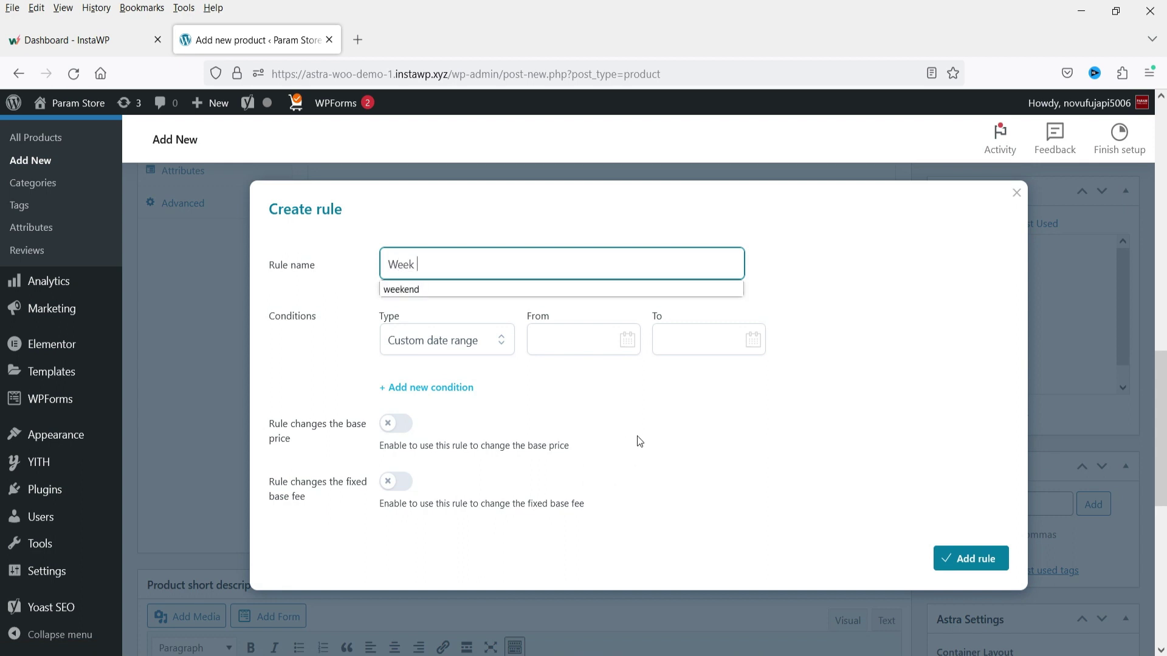
{"action": "type", "text": "end"}
{"action": "left_click", "coordinate": [633, 436]}
Set the Weekend rule's condition to a range of days from Saturday to Sunday.
{"action": "left_click", "coordinate": [462, 341]}
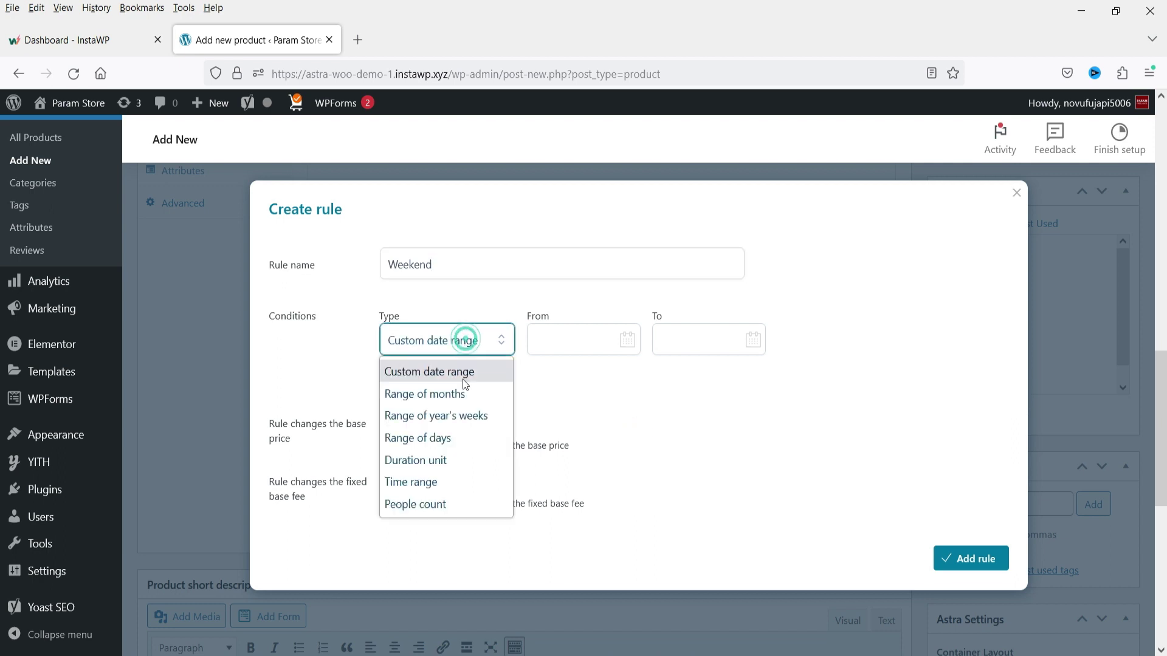
{"action": "left_click", "coordinate": [462, 438]}
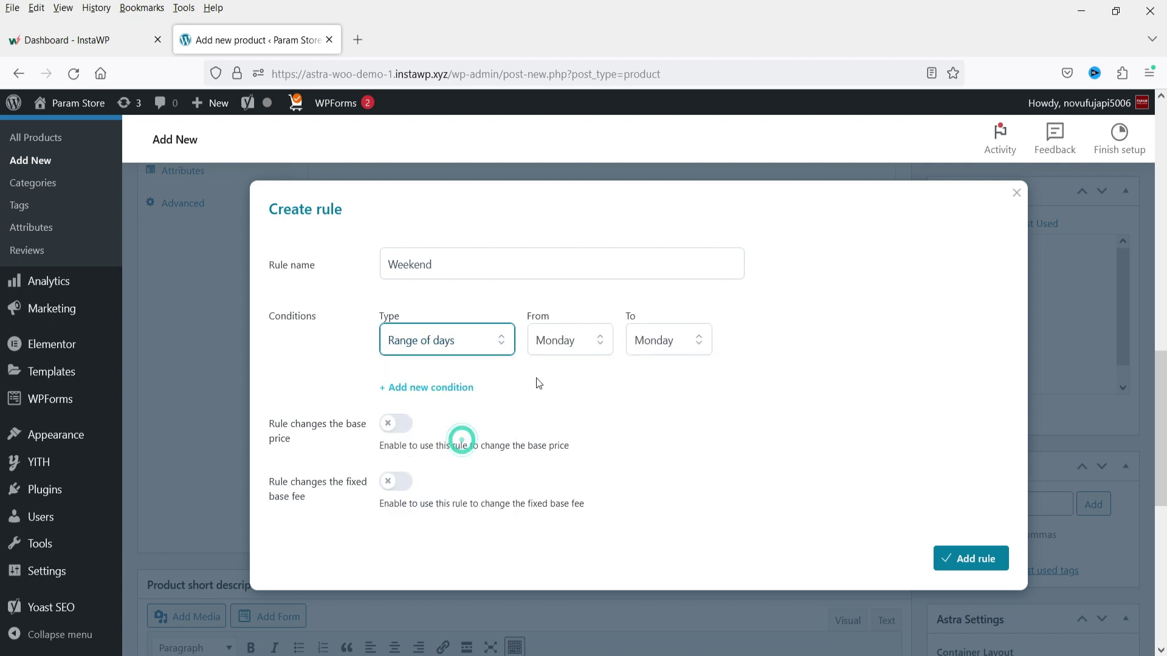
{"action": "left_click", "coordinate": [566, 350]}
{"action": "left_click", "coordinate": [563, 486]}
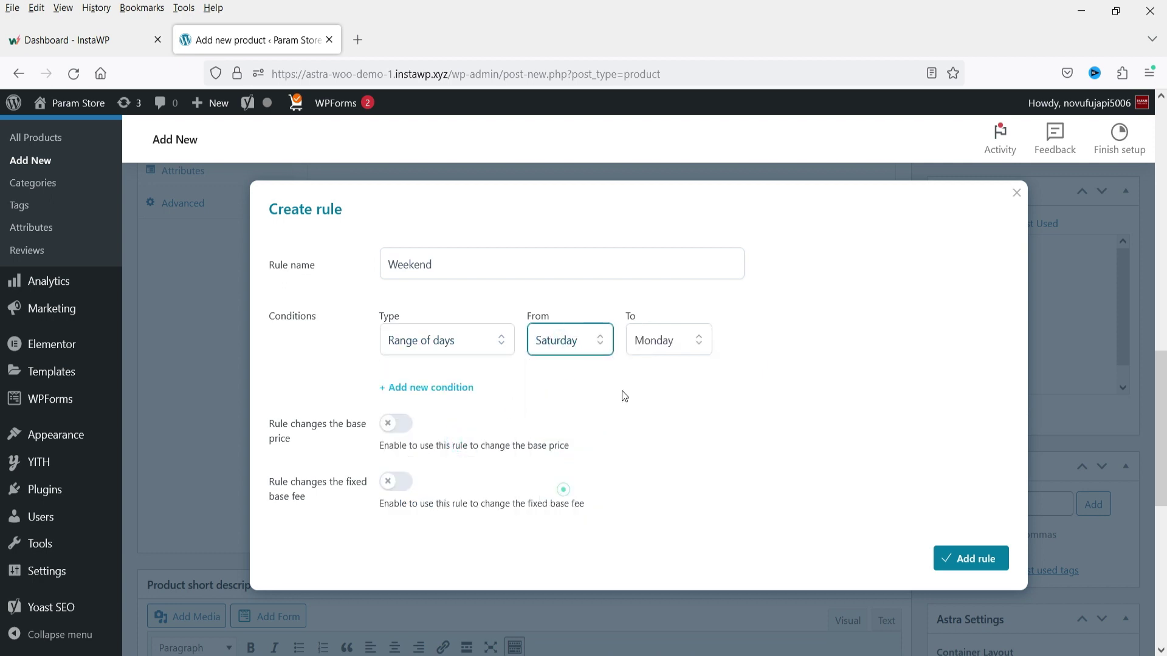
{"action": "left_click", "coordinate": [650, 354]}
{"action": "left_click", "coordinate": [652, 501]}
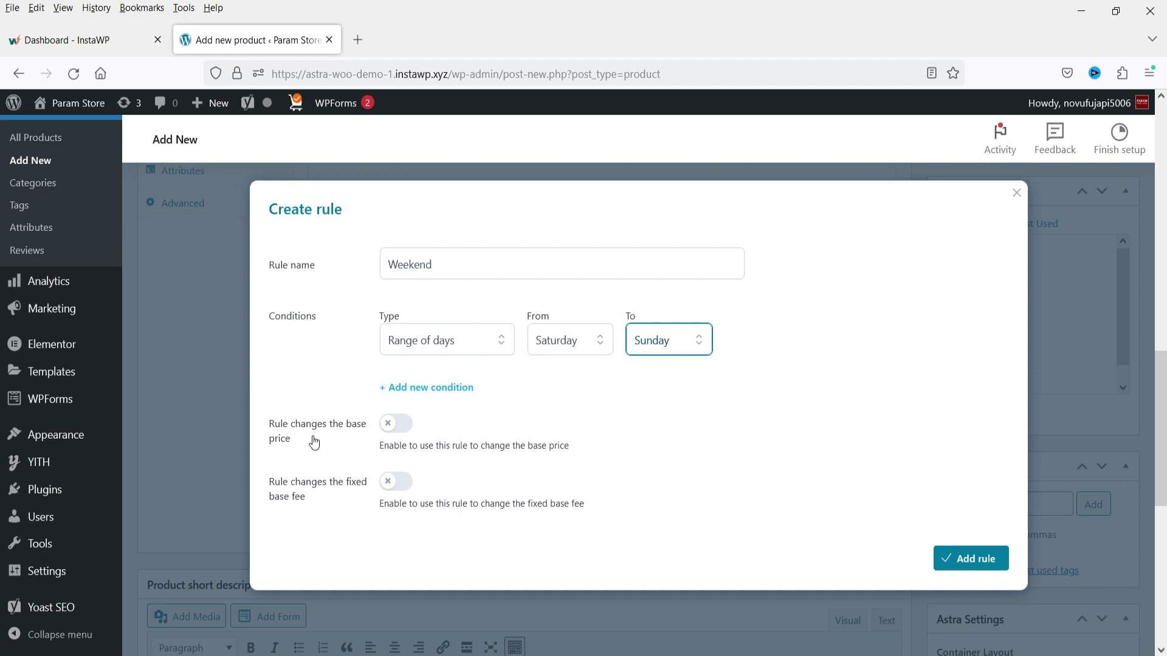
Enable the rule's base price change and increase the price for 1 day by $20.
{"action": "left_click", "coordinate": [407, 432]}
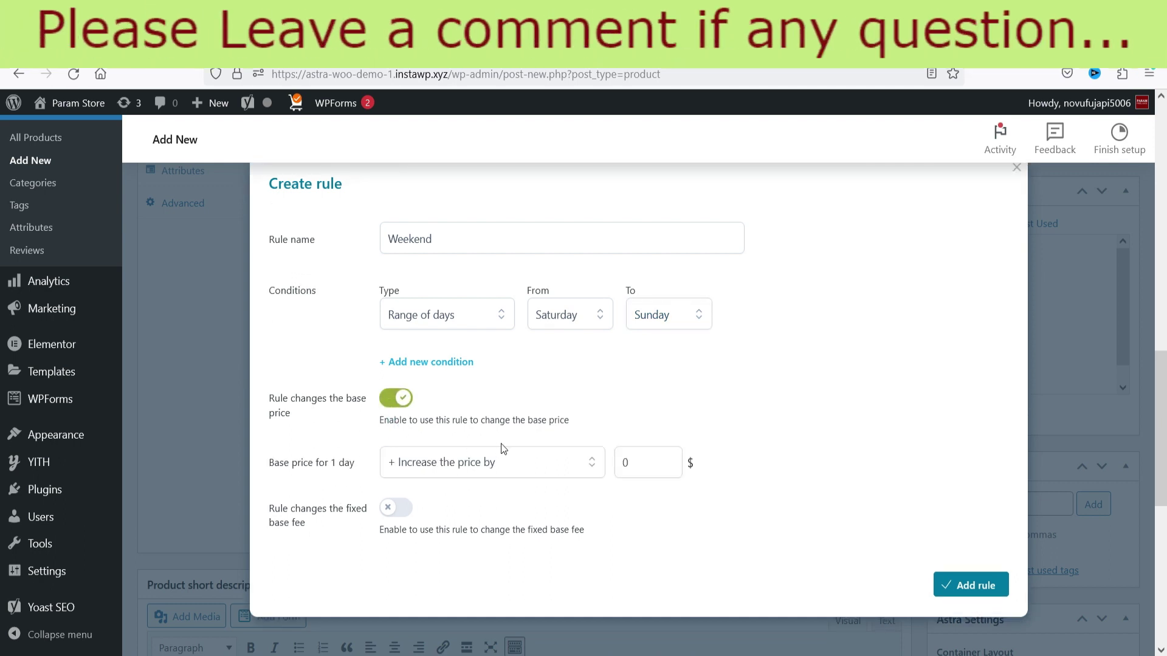
{"action": "left_click", "coordinate": [470, 462]}
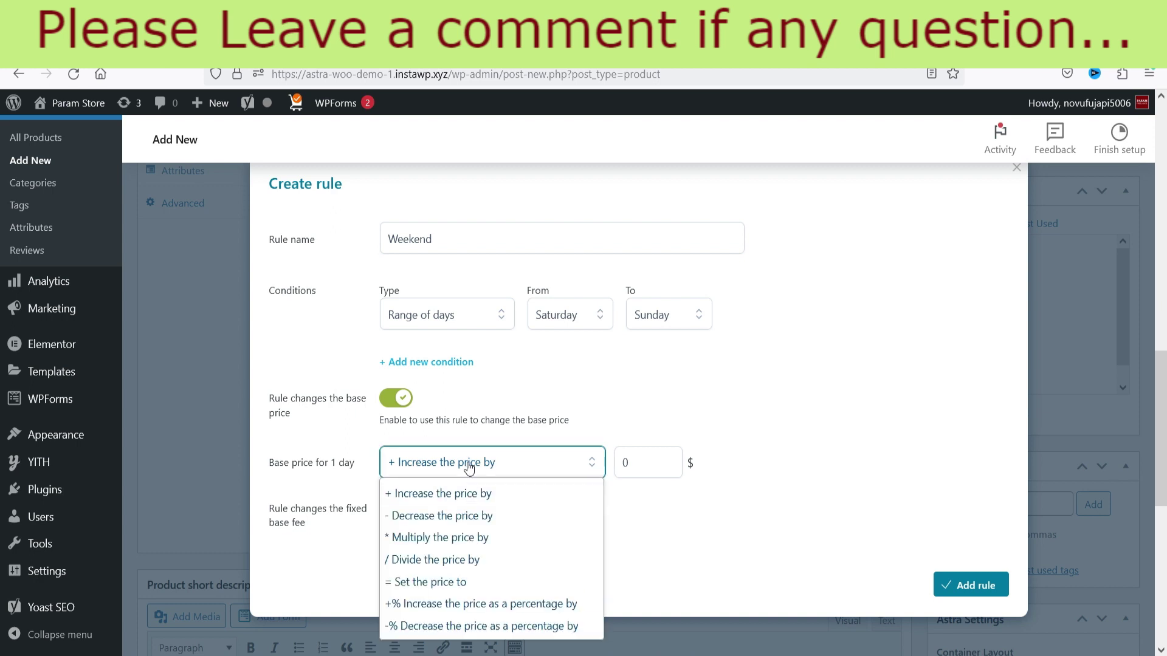
{"action": "left_click", "coordinate": [613, 465]}
{"action": "double_click", "coordinate": [626, 464]}
{"action": "type", "text": "20"}
{"action": "left_click", "coordinate": [775, 470]}
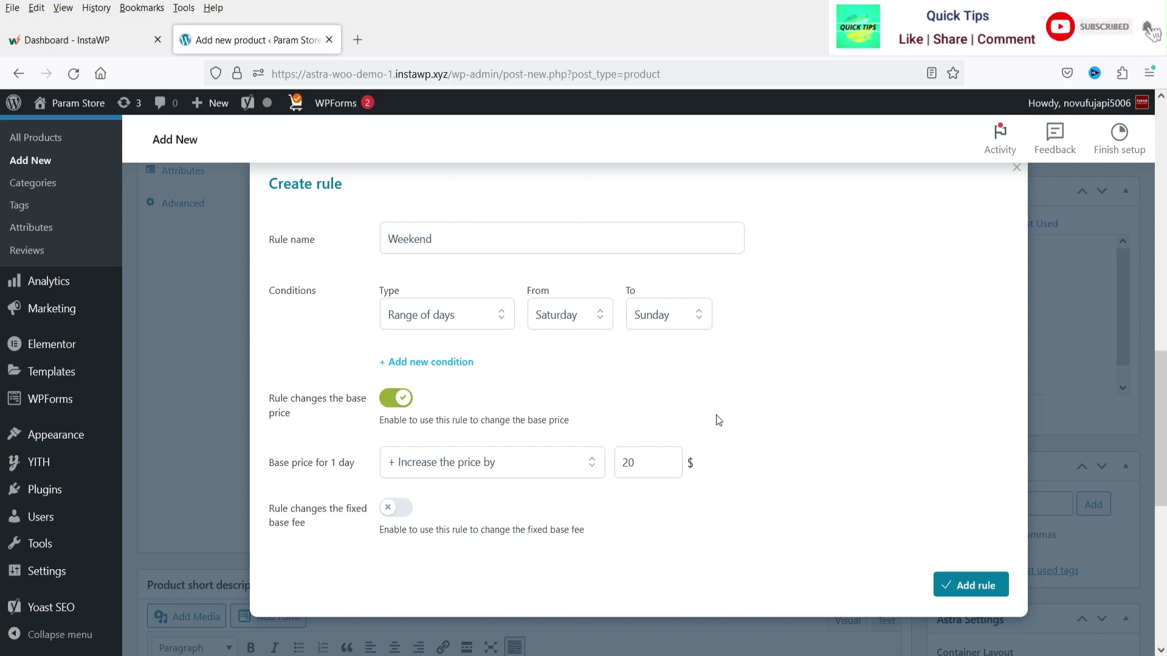
{"action": "left_click", "coordinate": [458, 471]}
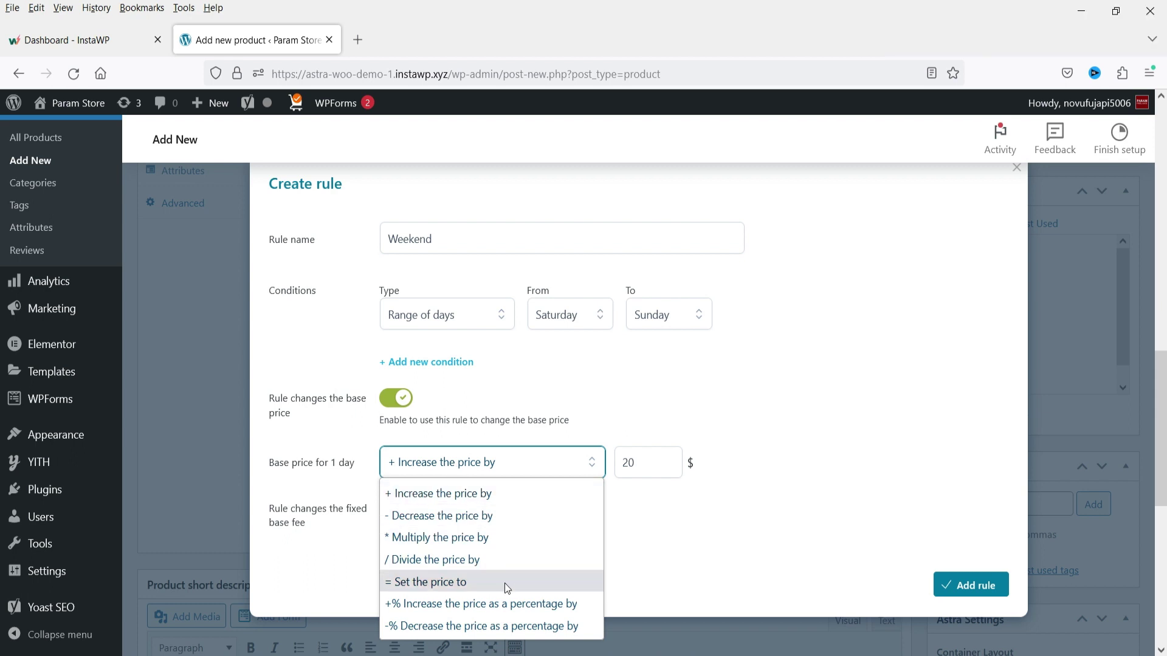
{"action": "left_click", "coordinate": [785, 416]}
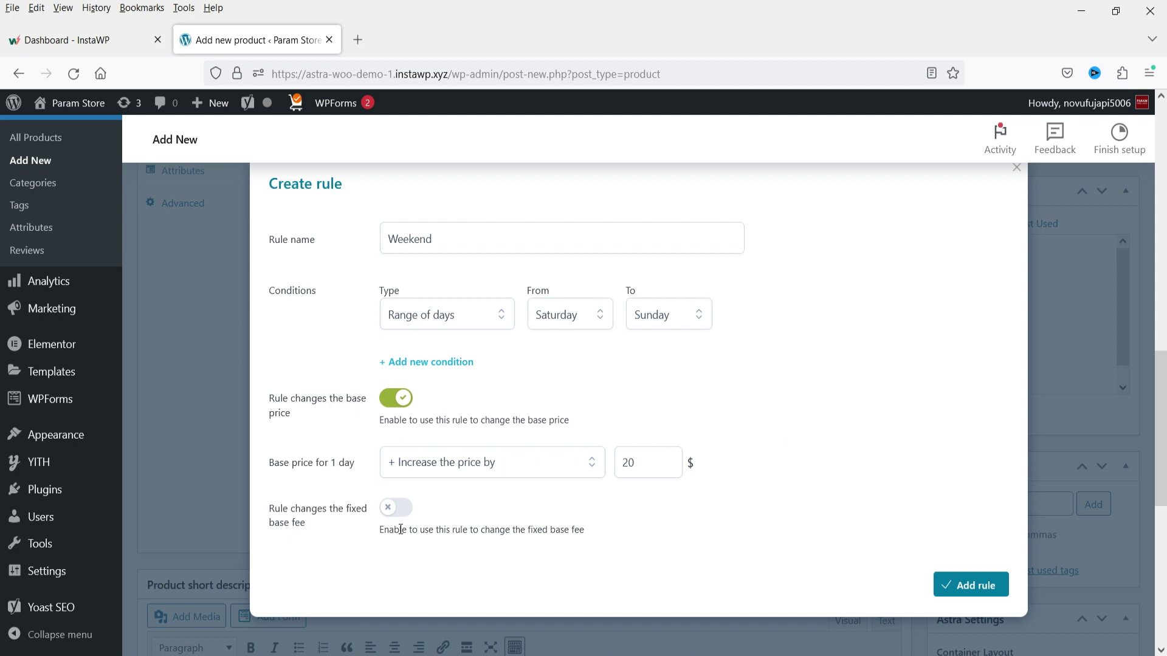
{"action": "left_click", "coordinate": [398, 511]}
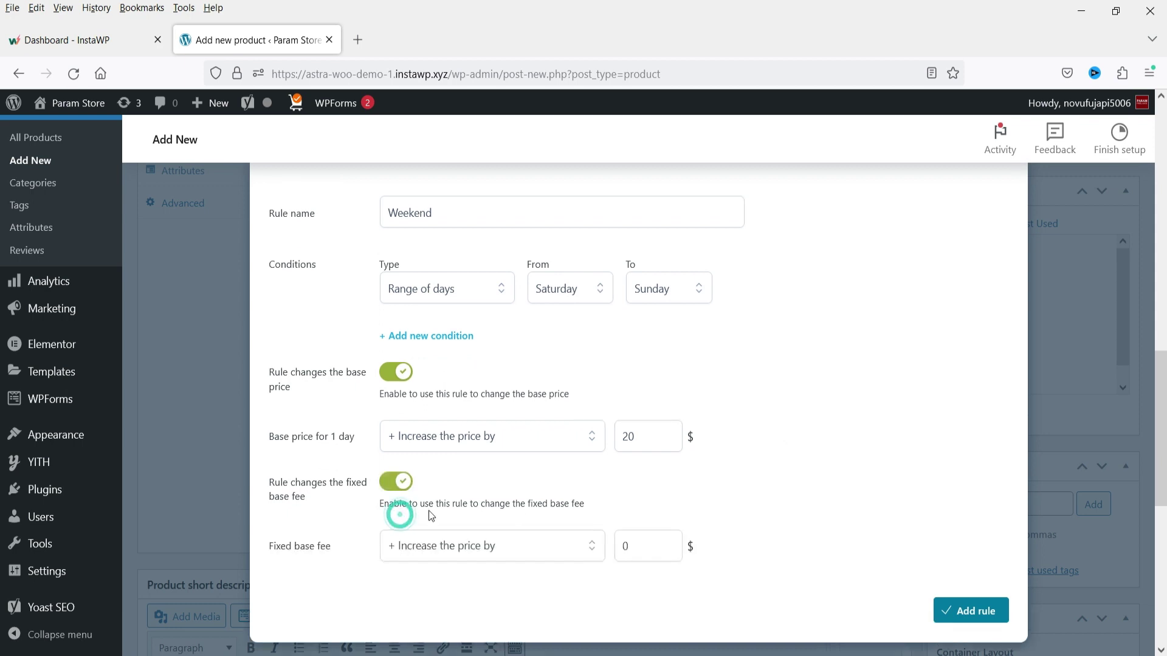
{"action": "left_click", "coordinate": [391, 479]}
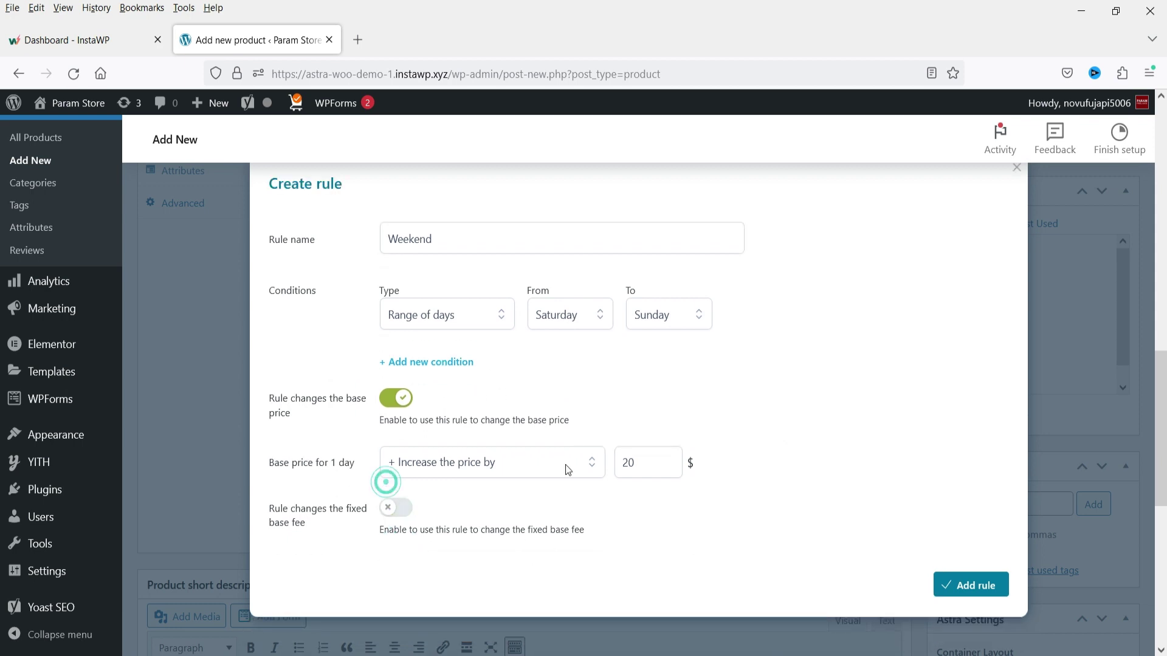
Add the Weekend rule to the product and review its settings among the advanced price rules.
{"action": "left_click", "coordinate": [955, 584]}
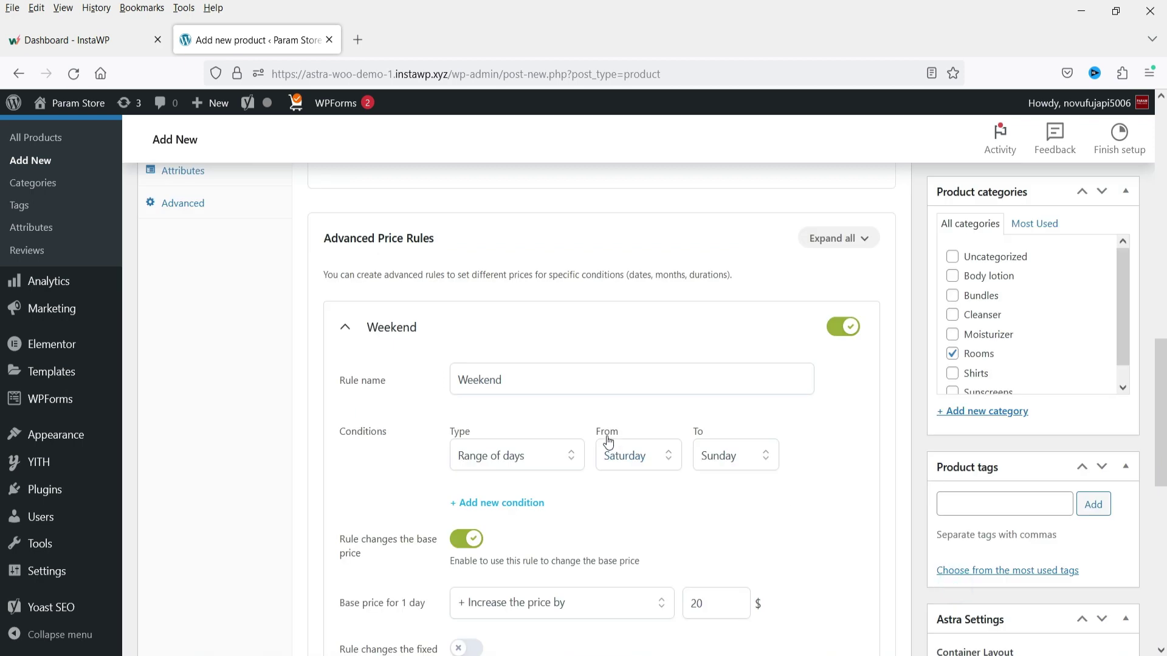
{"action": "scroll", "coordinate": [608, 442], "scroll_direction": "down", "scroll_amount": 6}
{"action": "scroll", "coordinate": [608, 442], "scroll_direction": "up", "scroll_amount": 4}
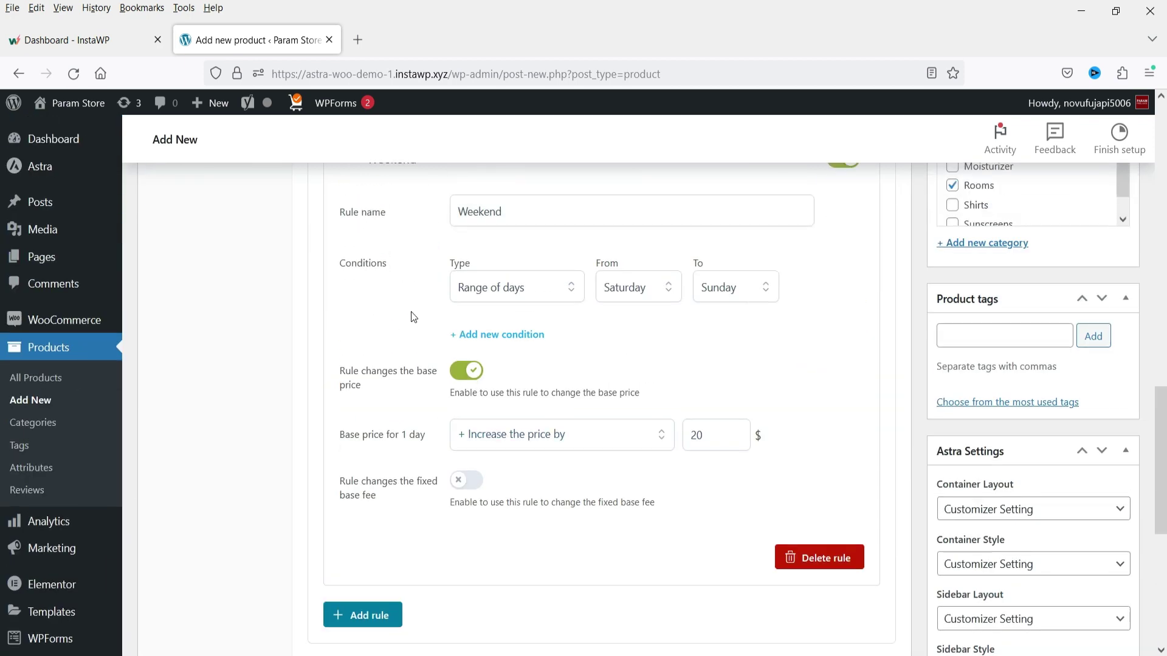
{"action": "scroll", "coordinate": [593, 376], "scroll_direction": "up", "scroll_amount": 5}
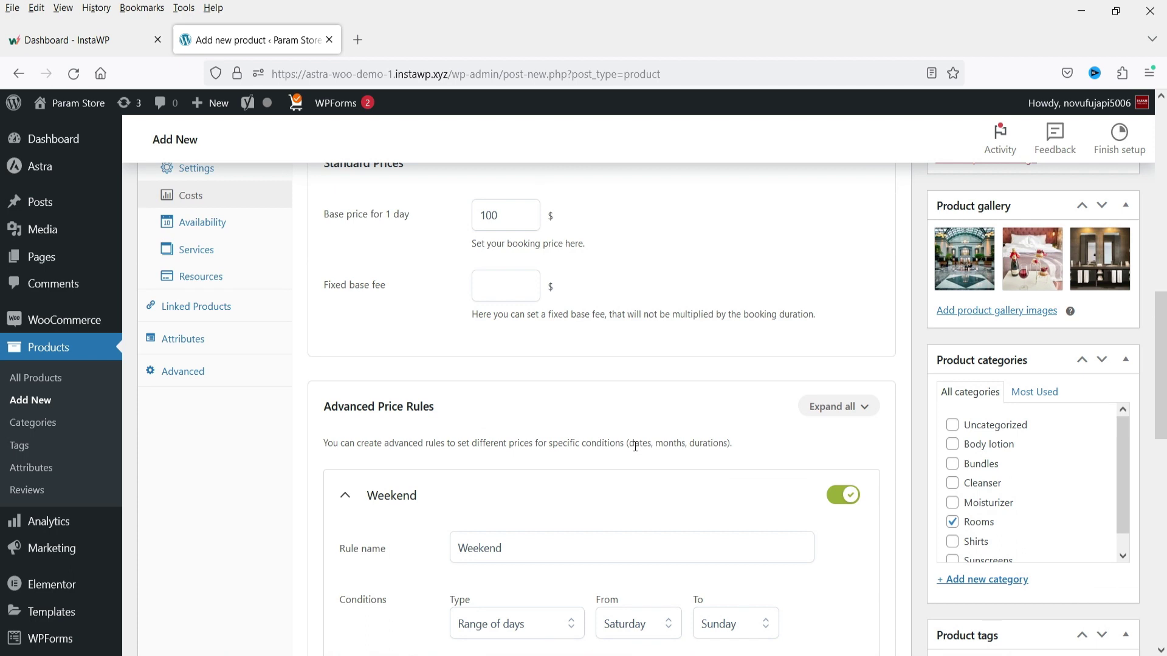
{"action": "scroll", "coordinate": [636, 447], "scroll_direction": "down", "scroll_amount": 7}
{"action": "scroll", "coordinate": [648, 413], "scroll_direction": "down", "scroll_amount": 3}
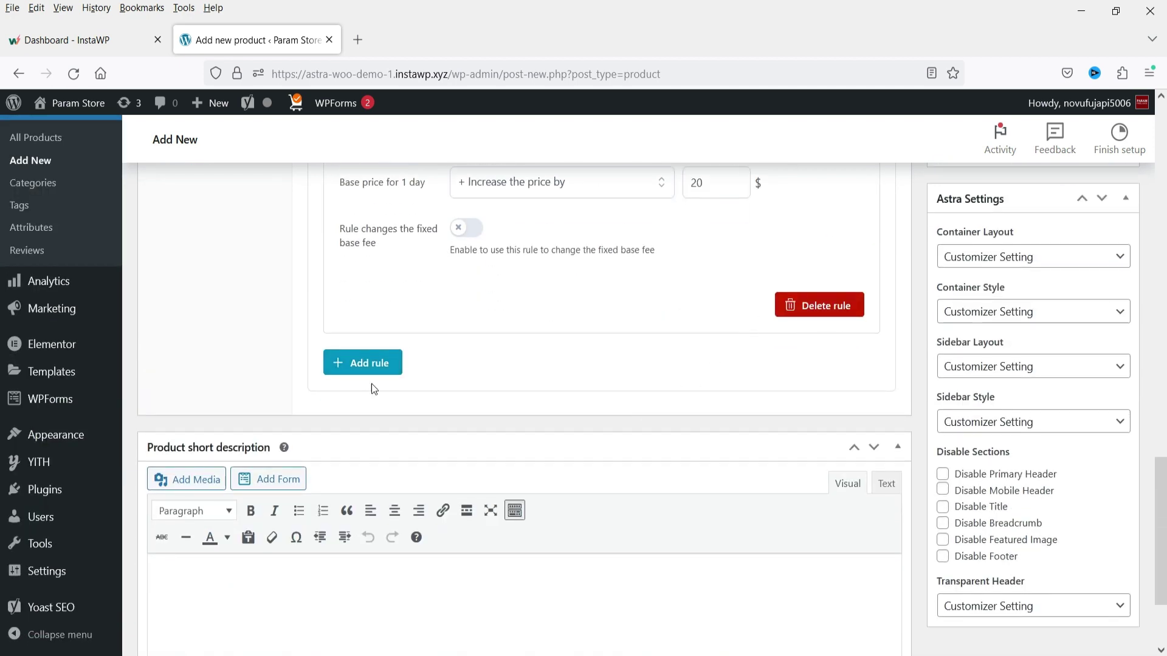
{"action": "scroll", "coordinate": [602, 465], "scroll_direction": "up", "scroll_amount": 4}
{"action": "scroll", "coordinate": [599, 460], "scroll_direction": "up", "scroll_amount": 10}
Try setting Tuesday as not bookable in the product's default availability, and remove that specific-day option.
{"action": "left_click", "coordinate": [224, 480]}
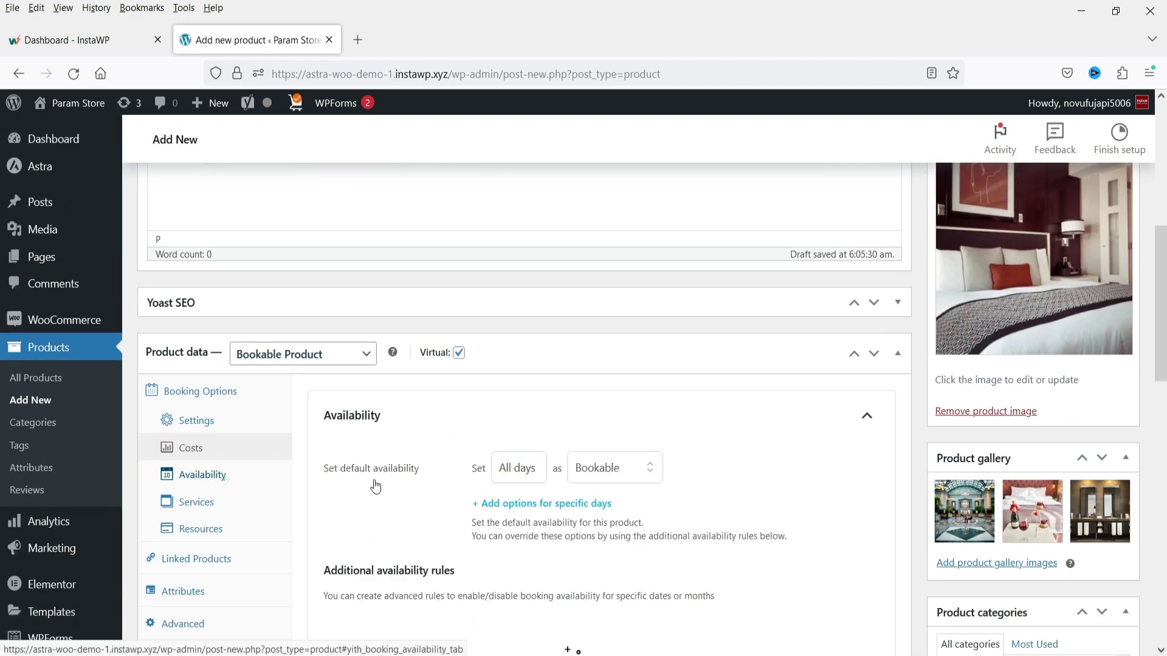
{"action": "scroll", "coordinate": [464, 453], "scroll_direction": "down", "scroll_amount": 3}
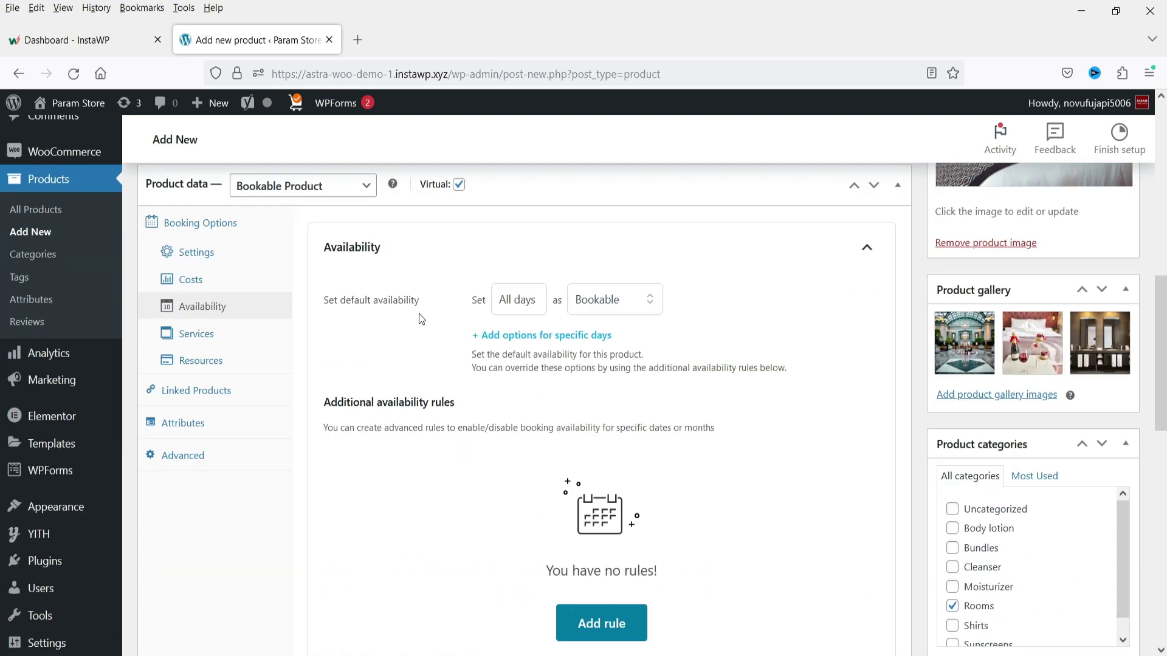
{"action": "left_click", "coordinate": [509, 307]}
{"action": "left_click", "coordinate": [550, 336]}
{"action": "left_click", "coordinate": [541, 344]}
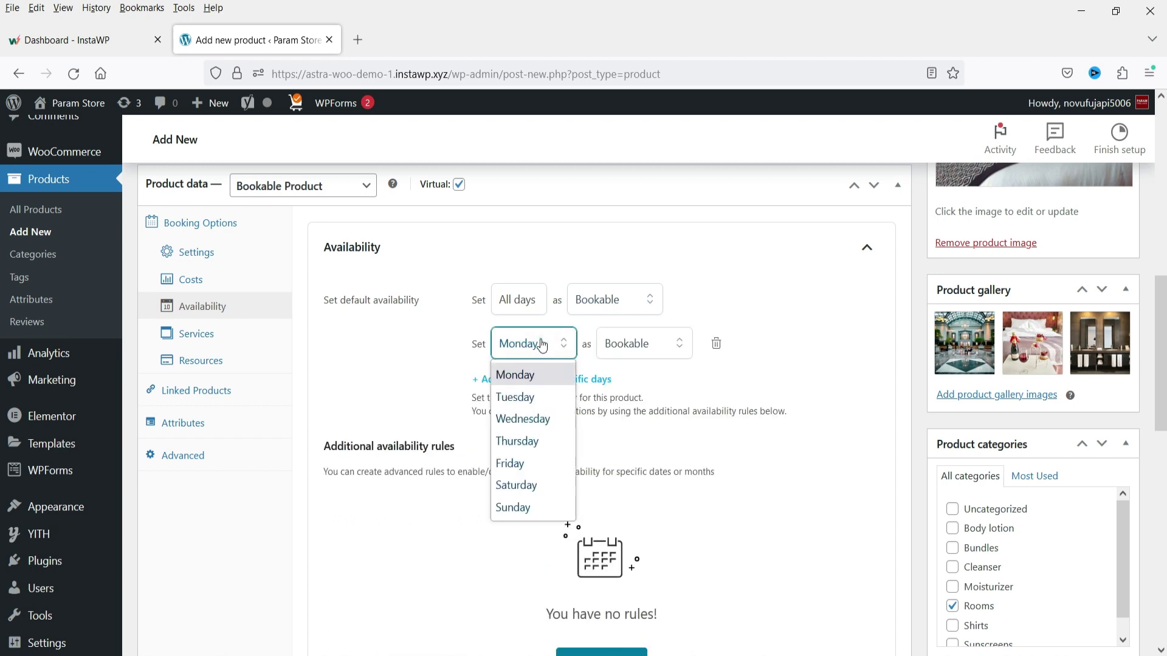
{"action": "left_click", "coordinate": [516, 397]}
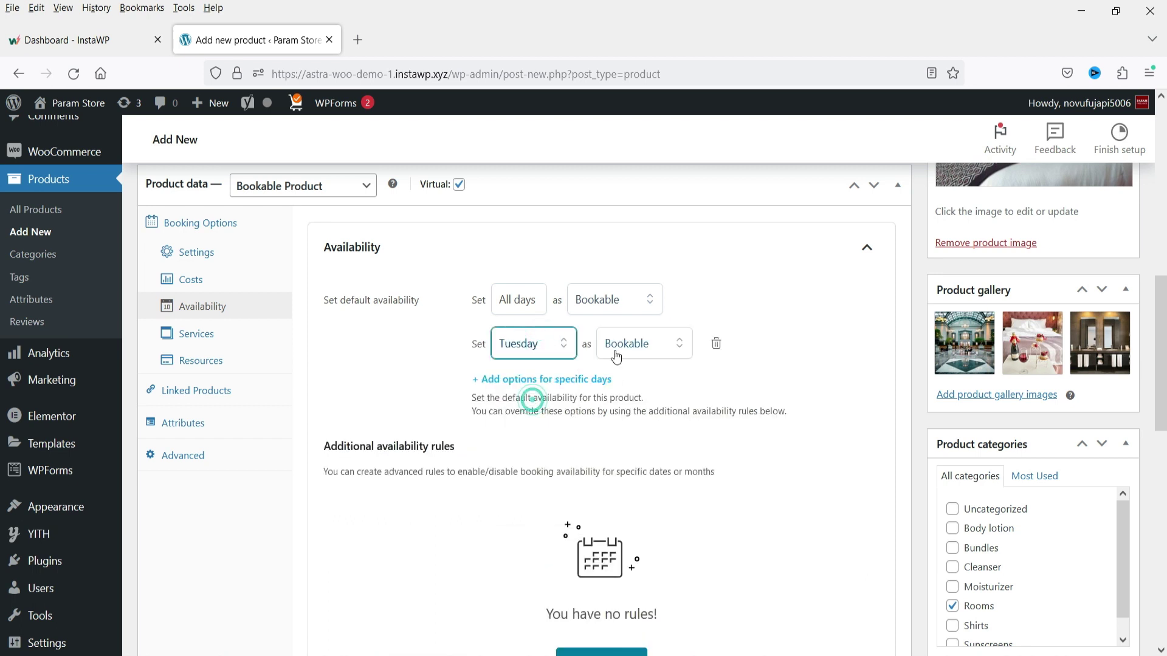
{"action": "left_click", "coordinate": [630, 357]}
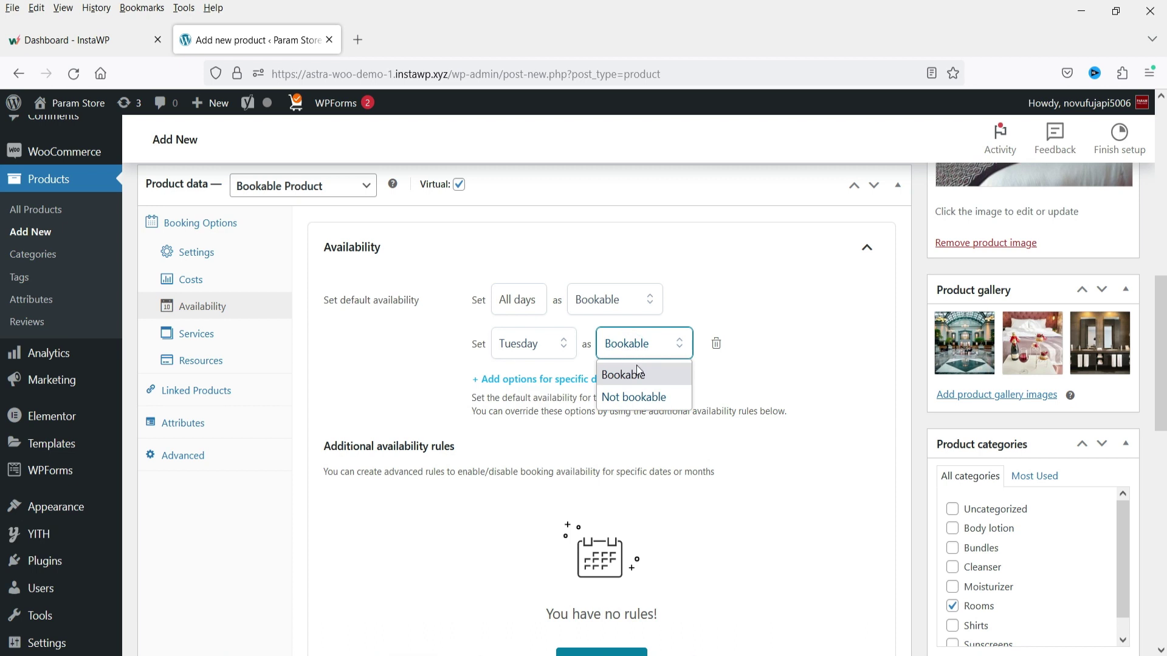
{"action": "left_click", "coordinate": [638, 399]}
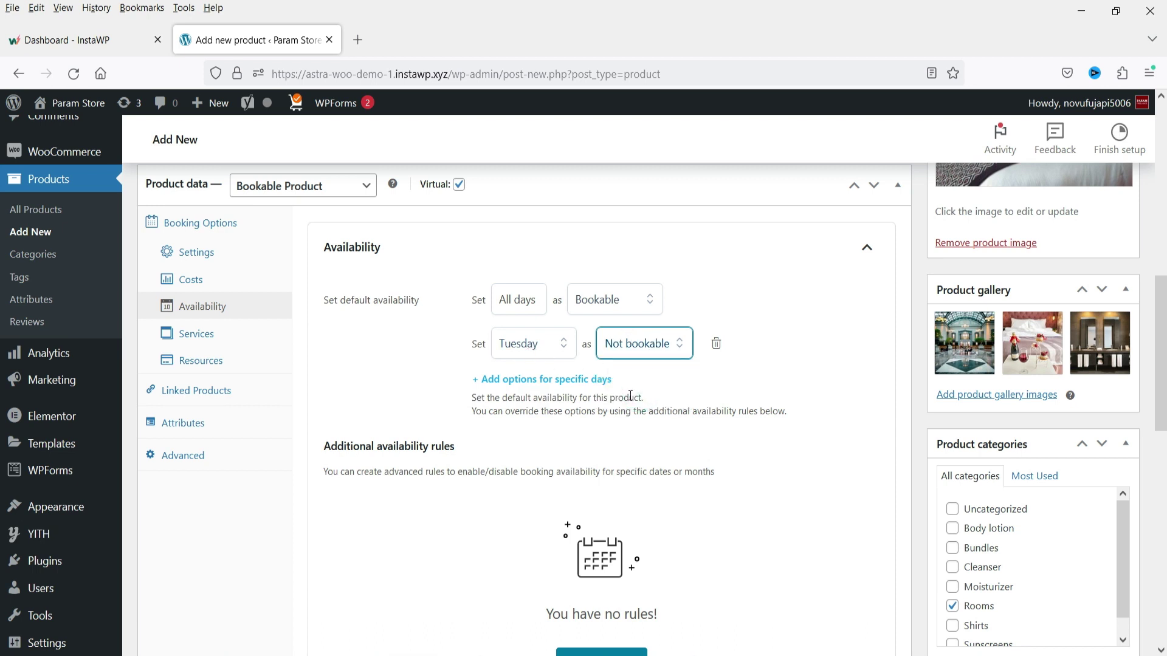
{"action": "left_click", "coordinate": [716, 344]}
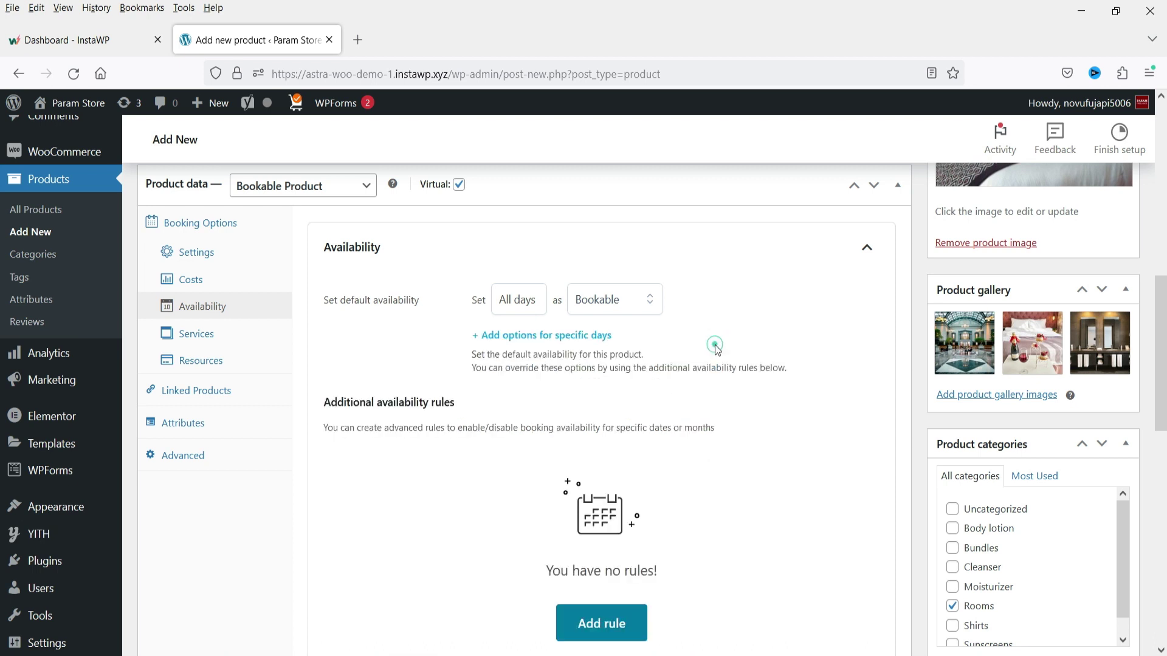
Examine the rule type, date range and availability options of a new additional availability rule, and close it without adding.
{"action": "scroll", "coordinate": [552, 397], "scroll_direction": "down", "scroll_amount": 3}
{"action": "left_click", "coordinate": [610, 449]}
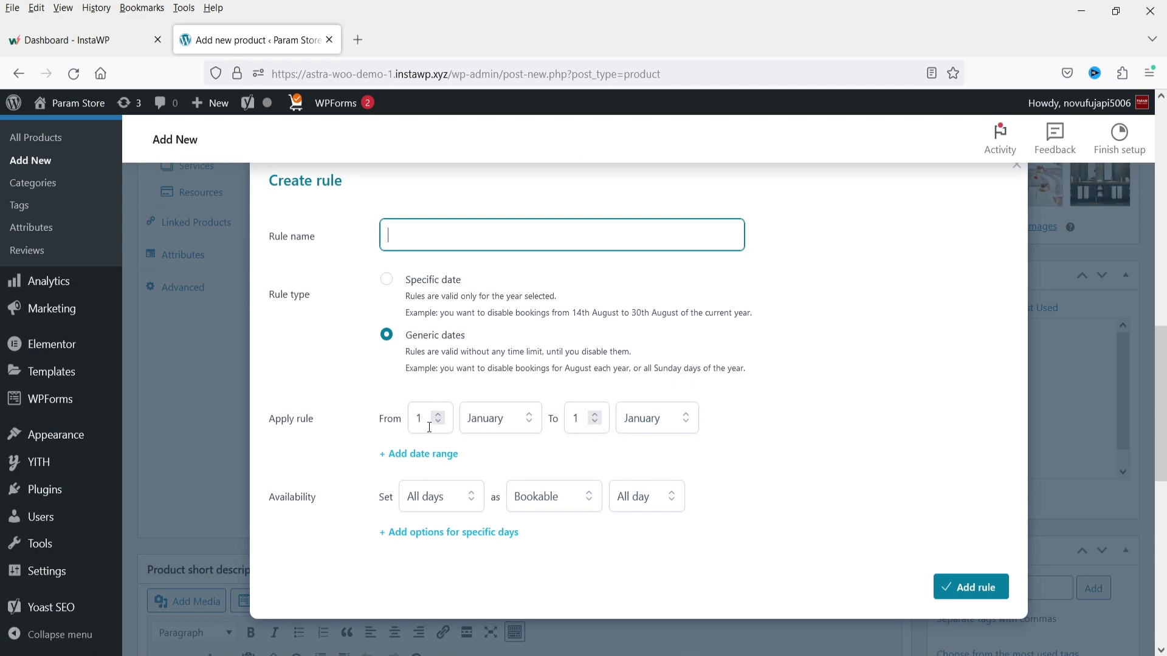
{"action": "scroll", "coordinate": [436, 432], "scroll_direction": "down", "scroll_amount": 2}
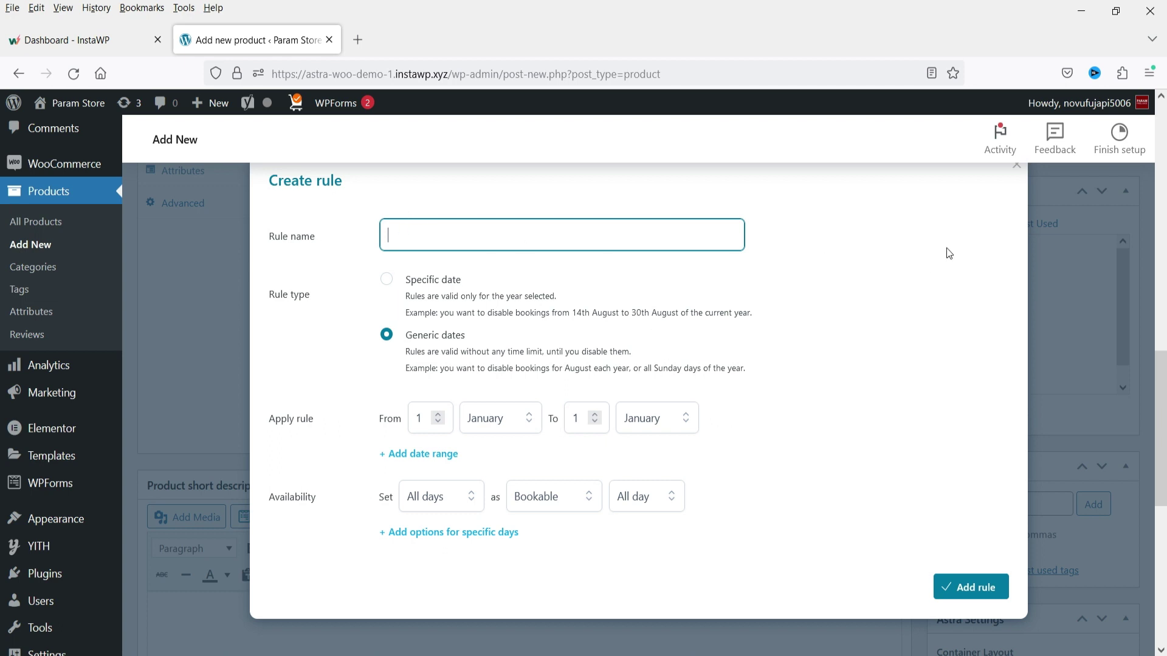
{"action": "scroll", "coordinate": [973, 231], "scroll_direction": "up", "scroll_amount": 4}
{"action": "left_click", "coordinate": [1017, 164]}
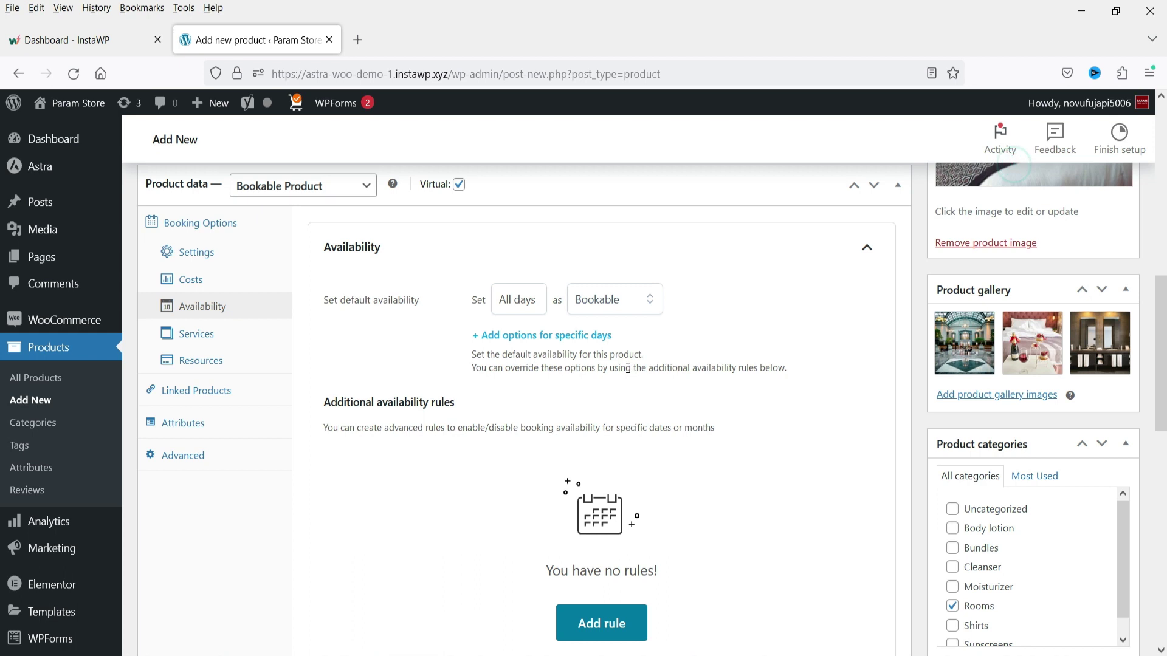
Review the product's services and resources settings, and publish the Deluxe Room product.
{"action": "left_click", "coordinate": [196, 333]}
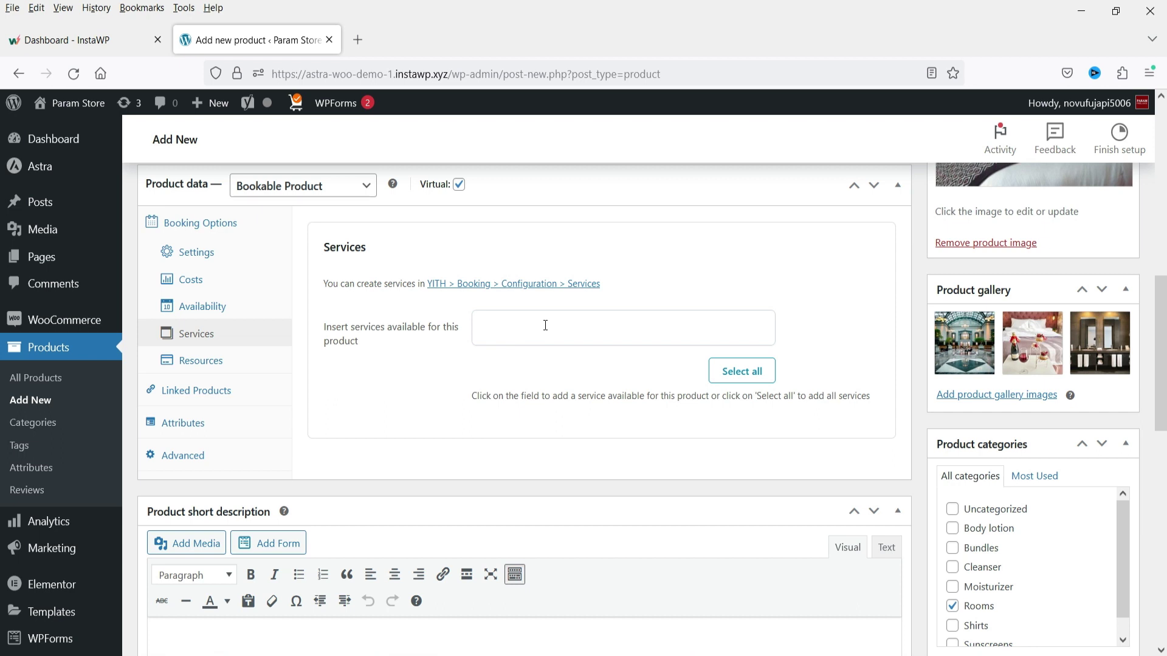
{"action": "left_click", "coordinate": [209, 363]}
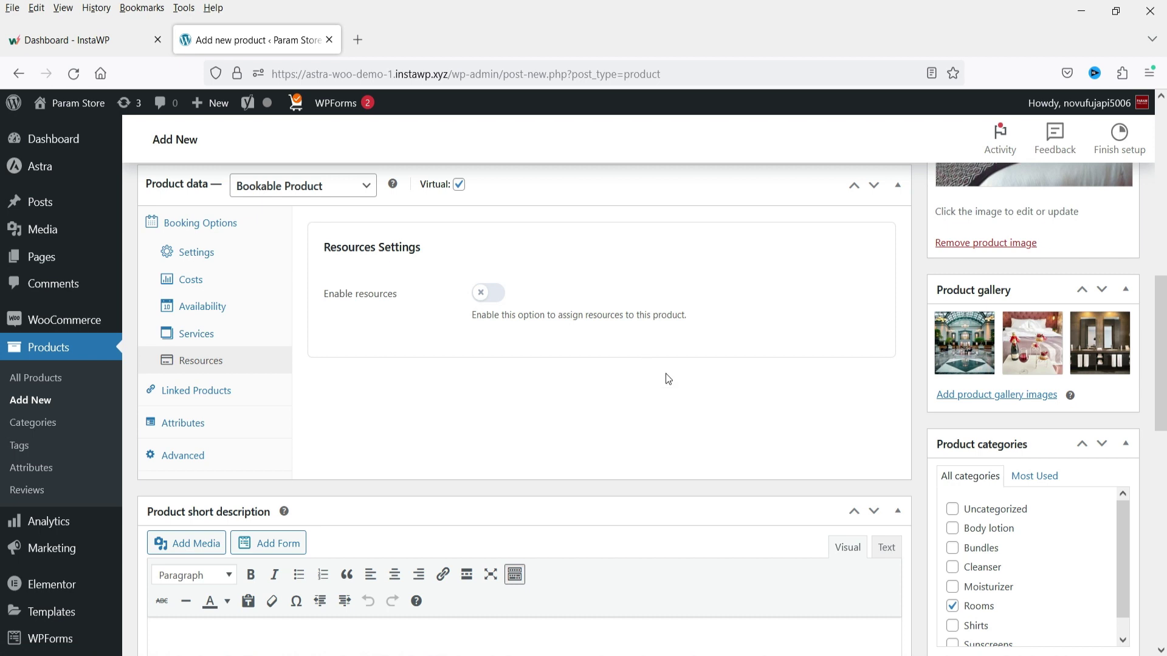
{"action": "scroll", "coordinate": [661, 423], "scroll_direction": "up", "scroll_amount": 8}
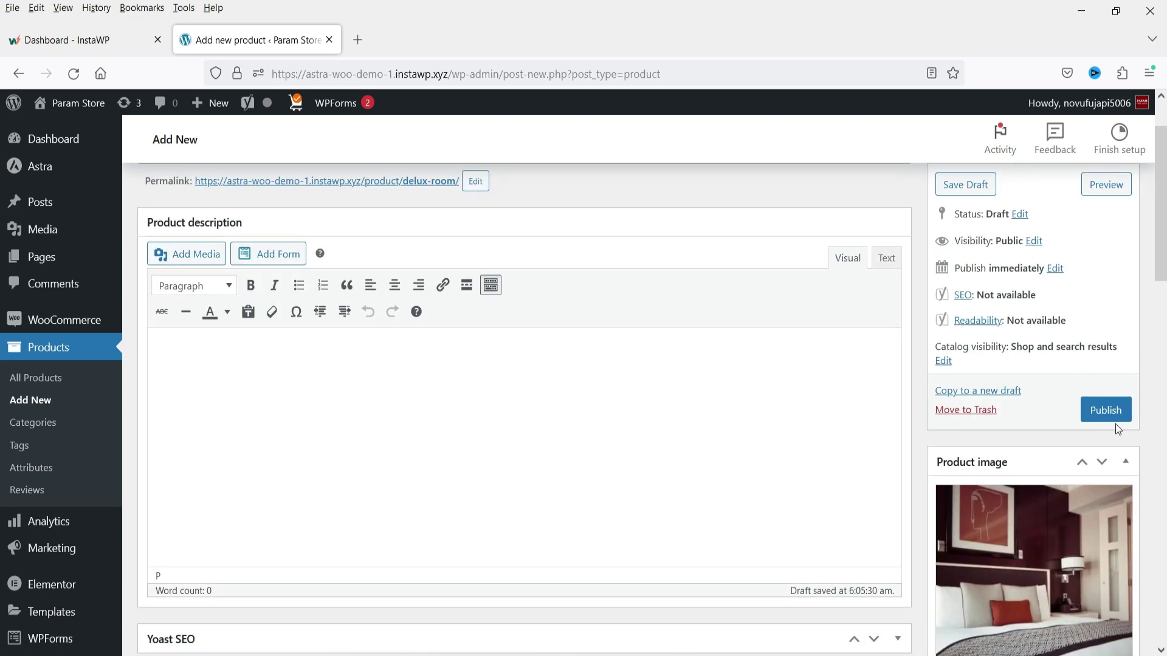
{"action": "left_click", "coordinate": [1104, 411]}
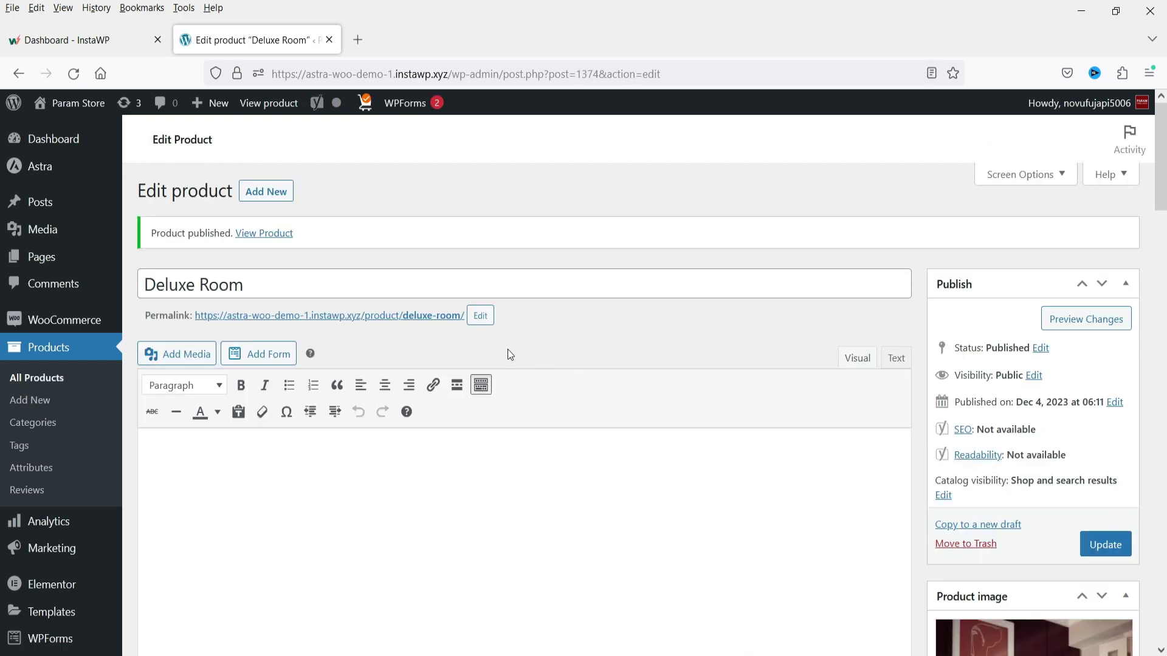
Open the published Deluxe Room product page in a new tab and check its title and base price.
{"action": "right_click", "coordinate": [429, 318]}
{"action": "left_click", "coordinate": [484, 335]}
{"action": "left_click", "coordinate": [413, 40]}
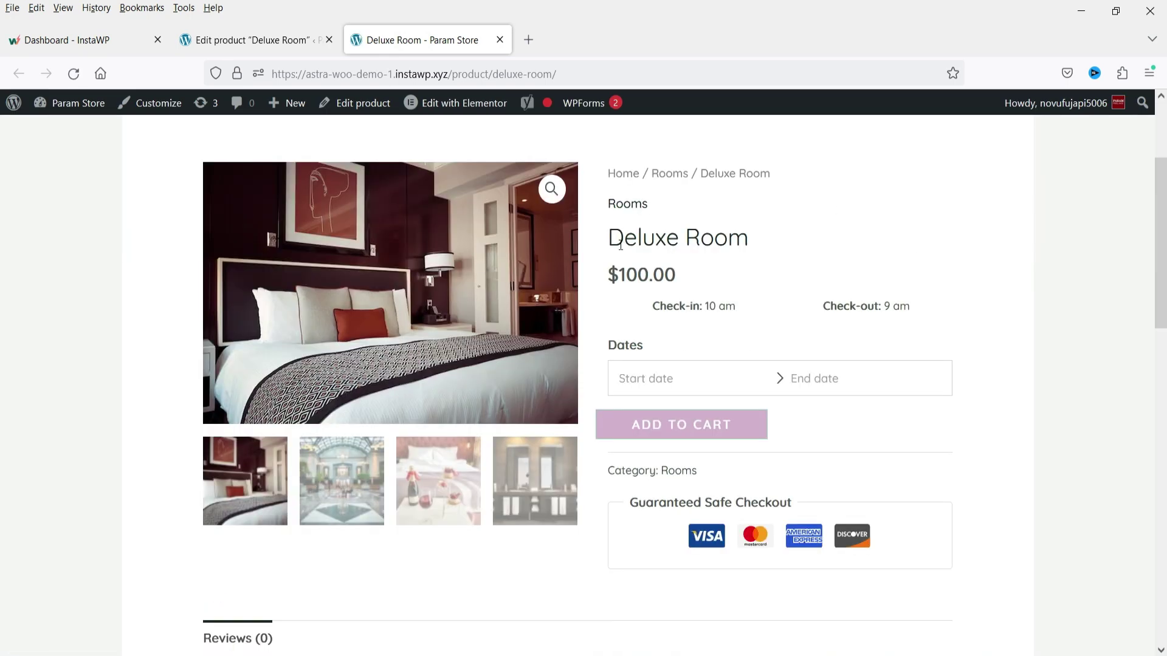
{"action": "triple_click", "coordinate": [620, 243]}
{"action": "left_click_drag", "start_coordinate": [620, 272], "coordinate": [659, 274]}
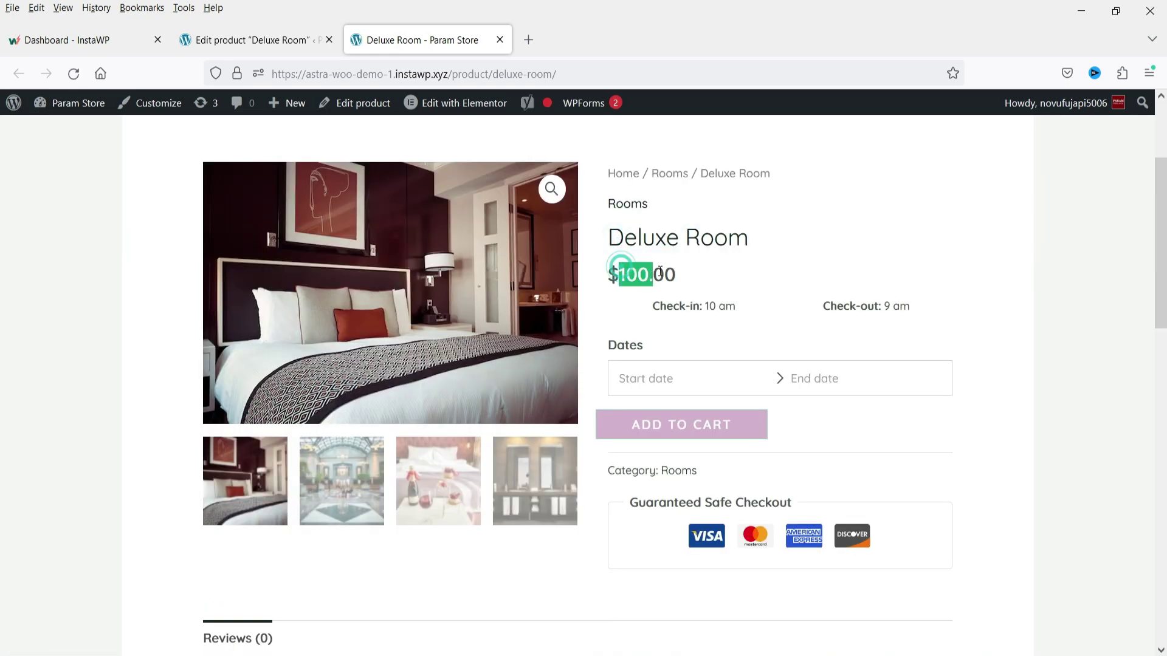
{"action": "left_click", "coordinate": [752, 279]}
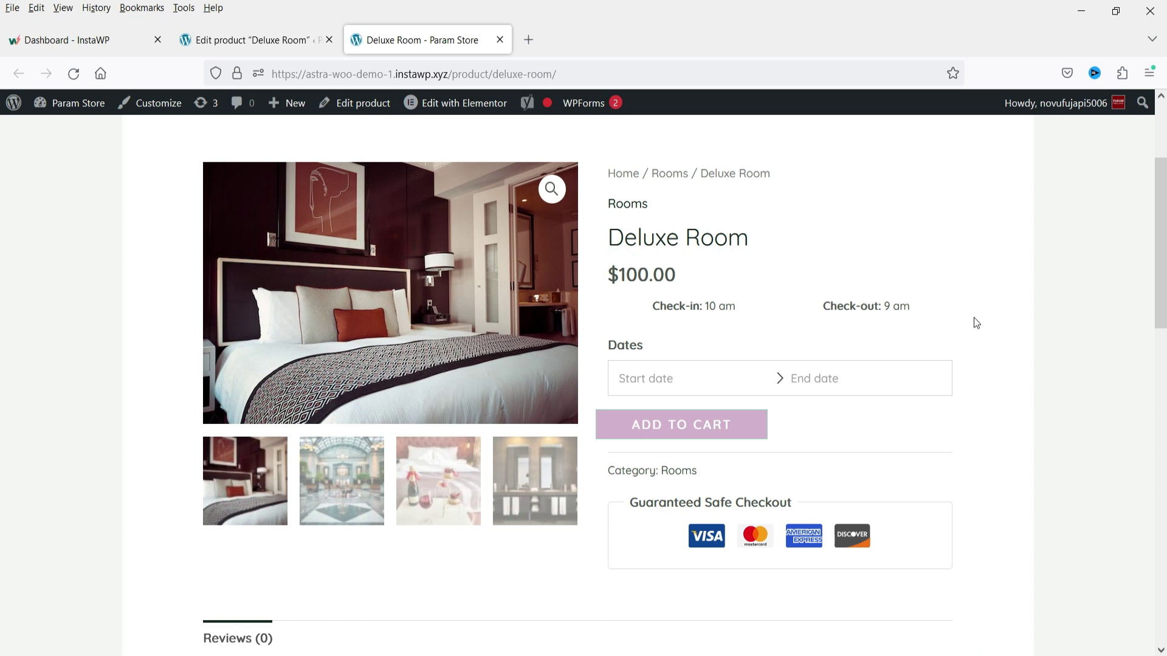
Select the booking dates 2023-12-05 to 2023-12-07 on the product page and check the weekday price.
{"action": "scroll", "coordinate": [977, 322], "scroll_direction": "down", "scroll_amount": 2}
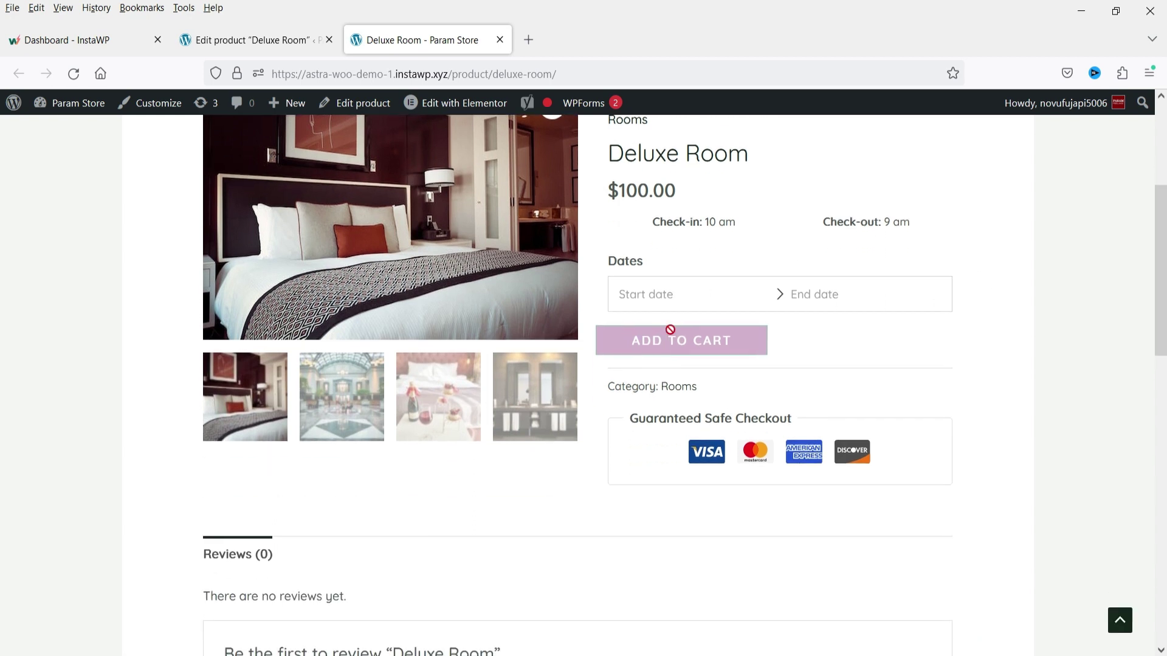
{"action": "left_click", "coordinate": [680, 286]}
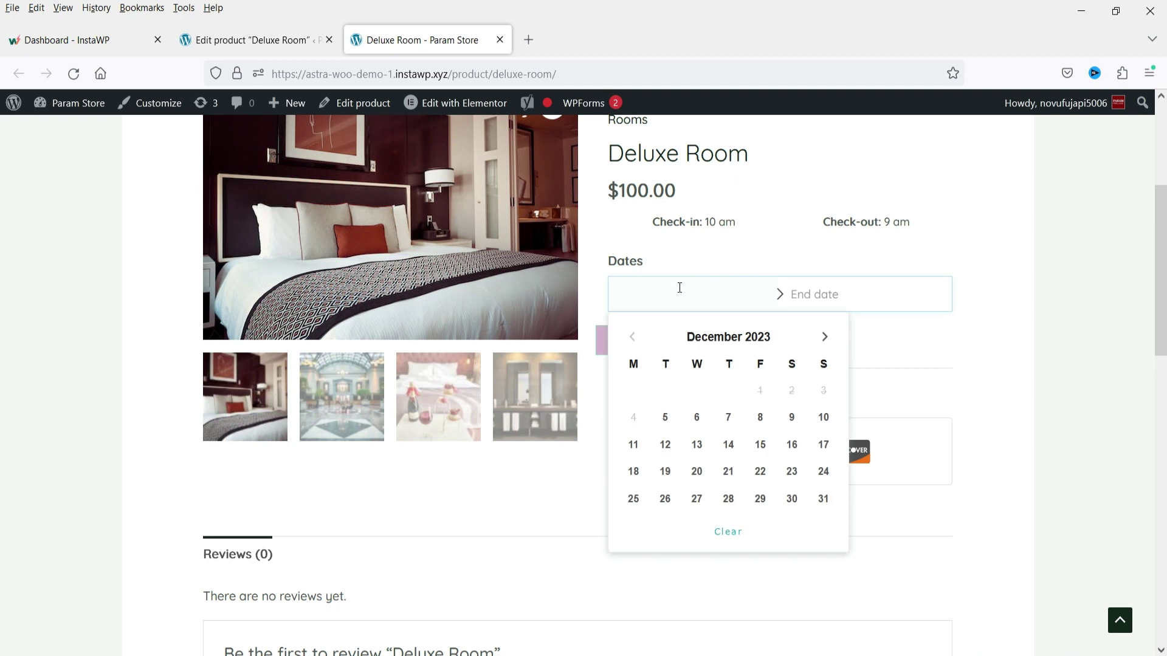
{"action": "left_click", "coordinate": [671, 419]}
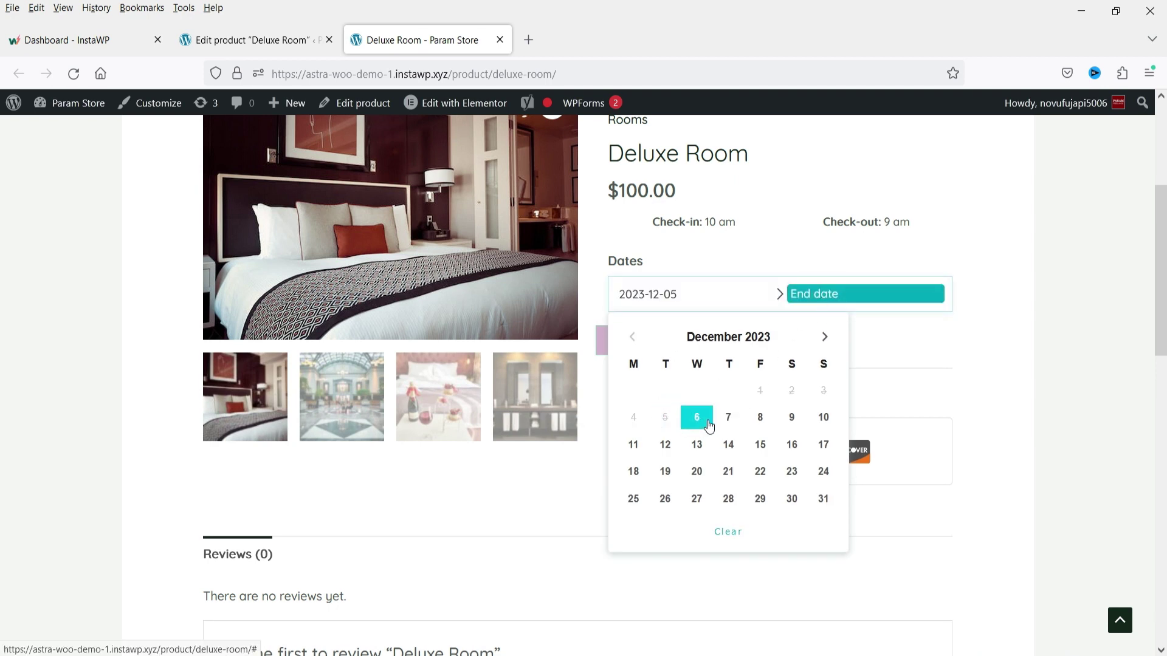
{"action": "left_click", "coordinate": [730, 421]}
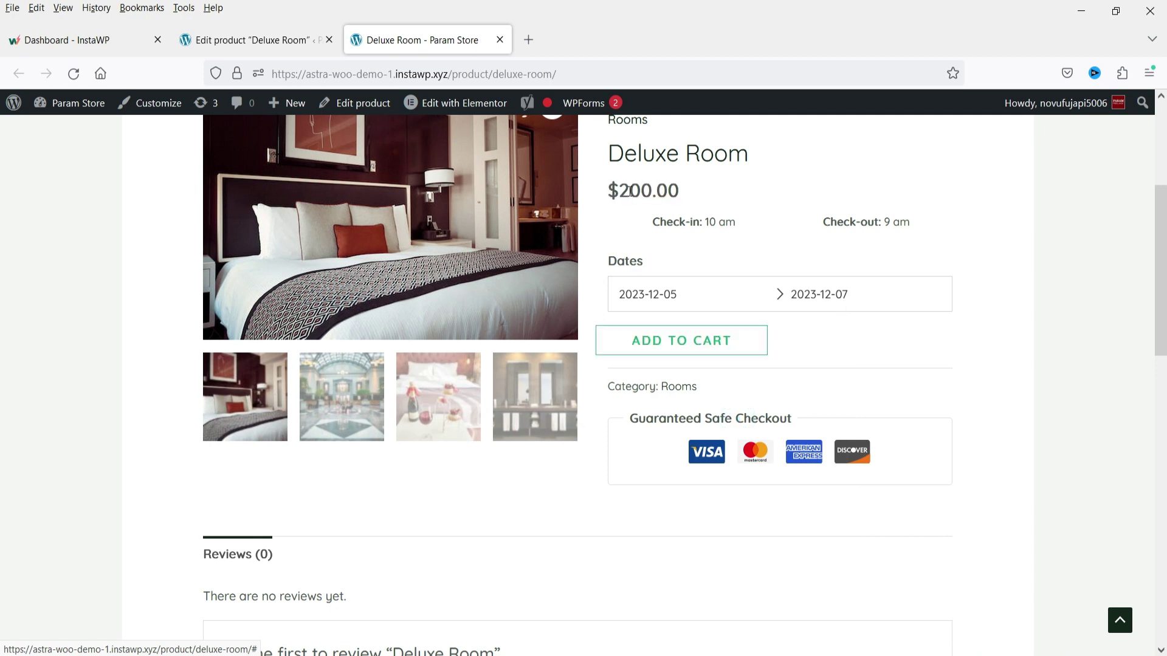
{"action": "left_click_drag", "start_coordinate": [623, 188], "coordinate": [652, 192]}
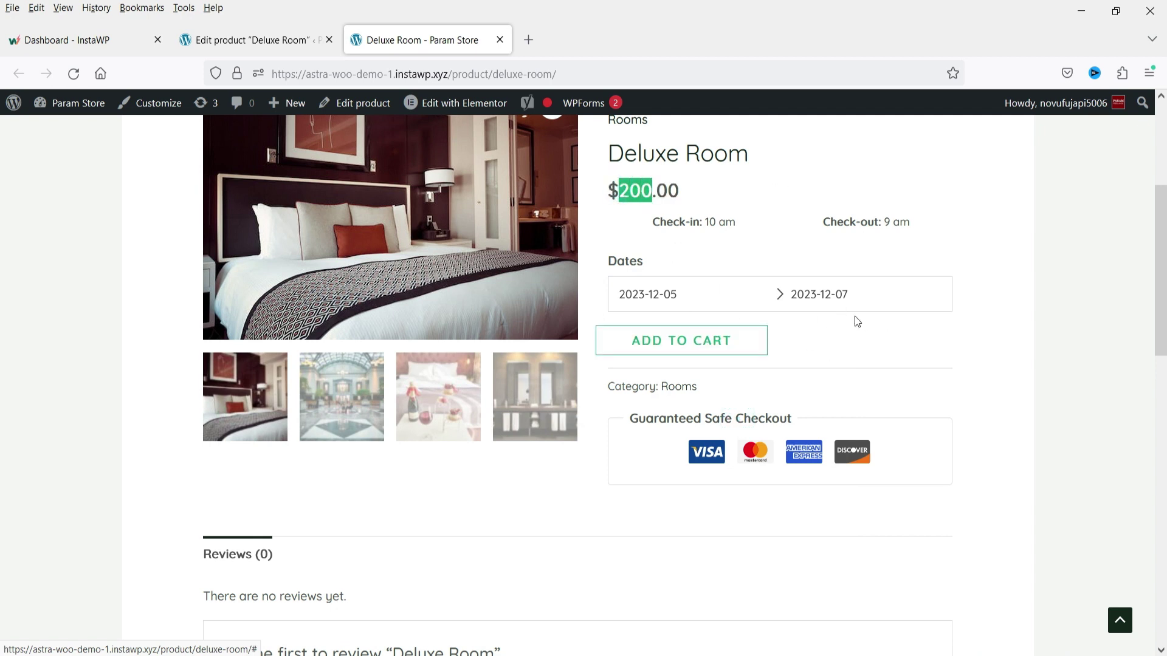
Change the booking dates to 2023-12-09 through 2023-12-10 and check the weekend price.
{"action": "left_click", "coordinate": [751, 284]}
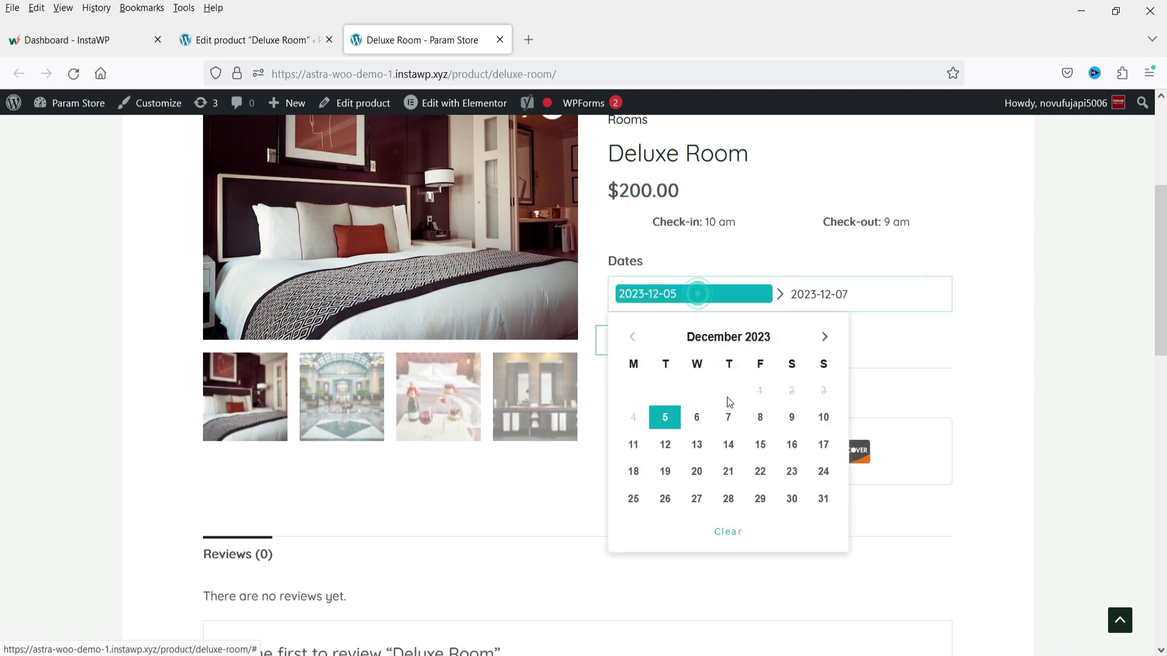
{"action": "left_click", "coordinate": [791, 420]}
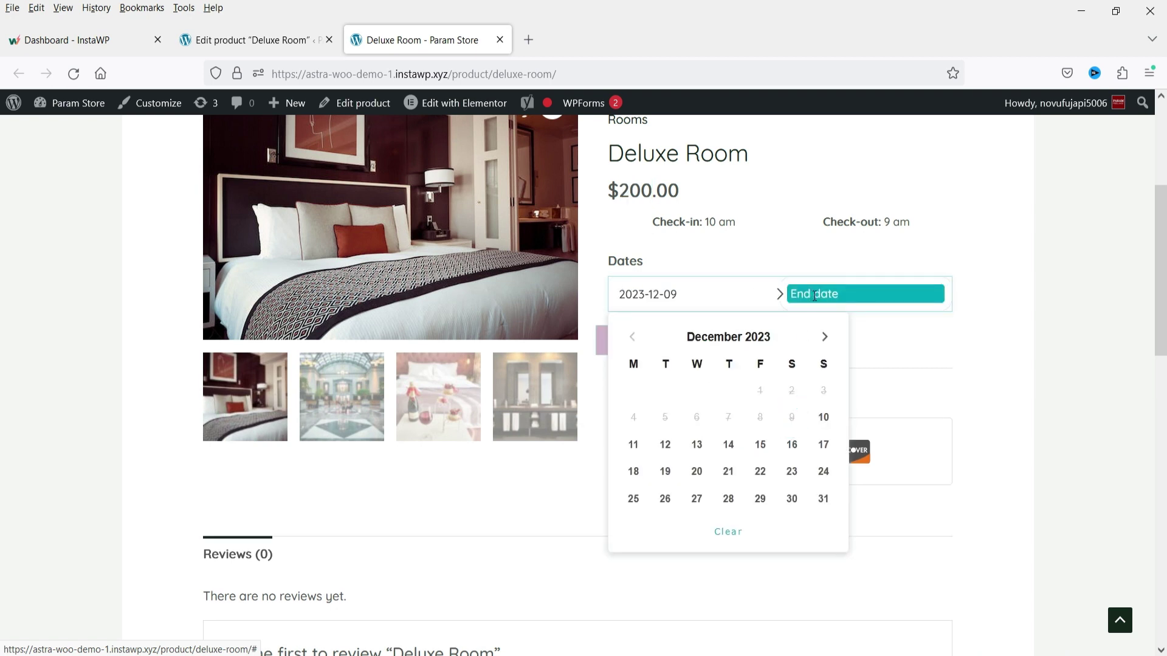
{"action": "left_click", "coordinate": [826, 426]}
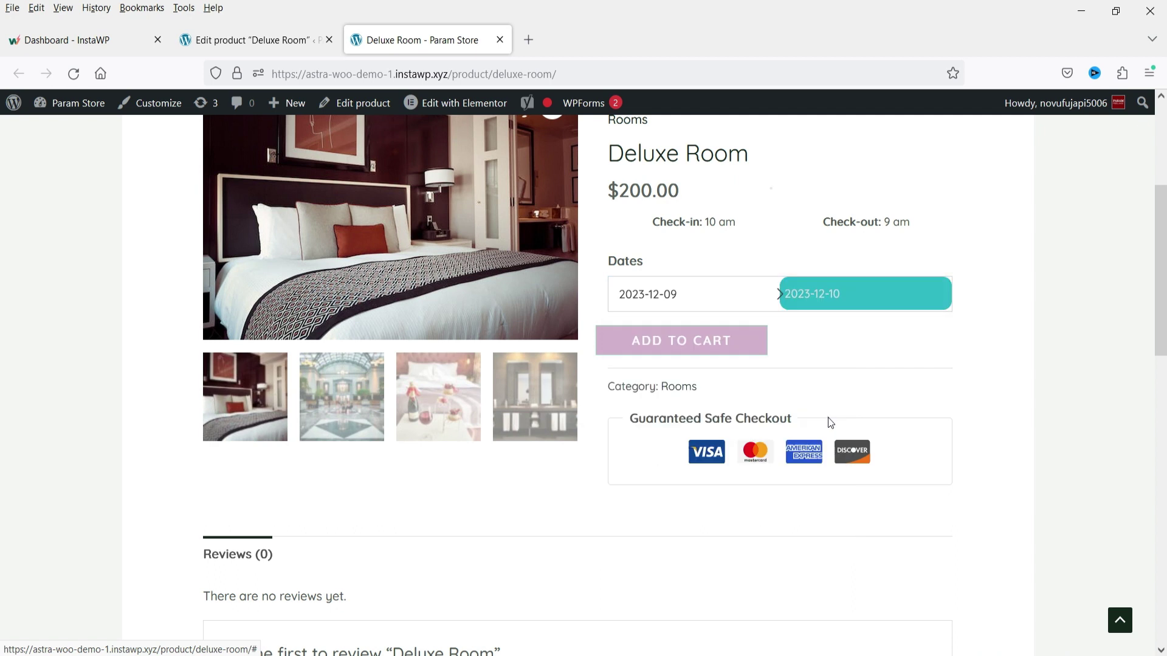
{"action": "double_click", "coordinate": [620, 193]}
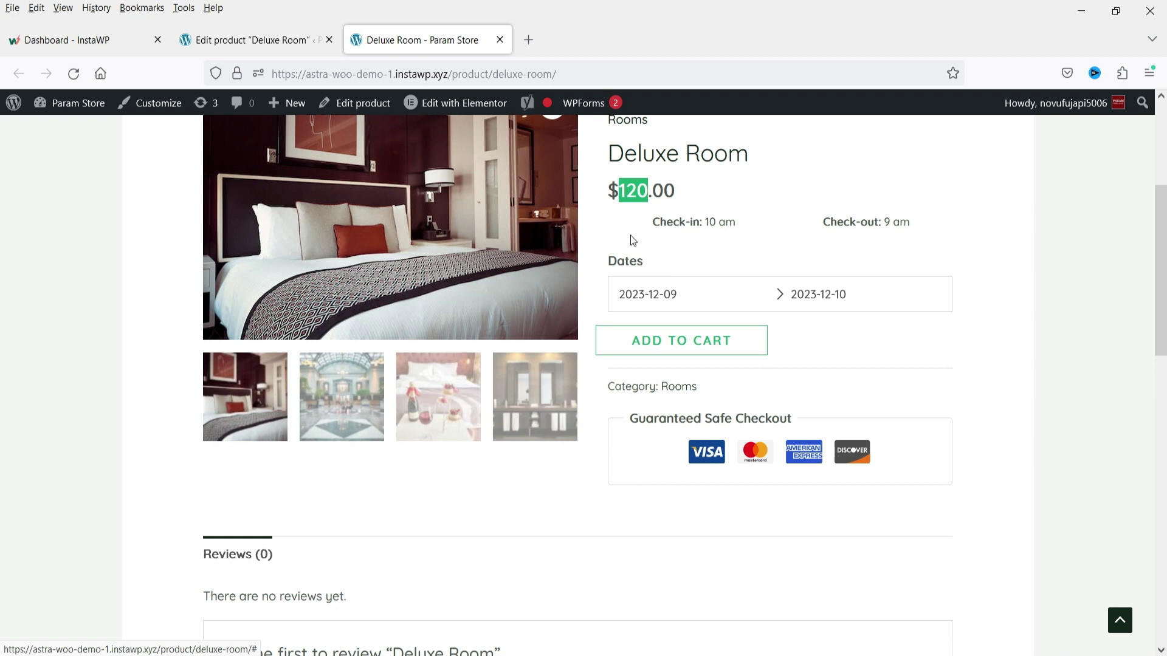
Extend the booking's end date to 2023-12-11 and again to 2023-12-12, checking the total price.
{"action": "left_click", "coordinate": [803, 293]}
{"action": "left_click", "coordinate": [634, 448]}
{"action": "left_click", "coordinate": [844, 295]}
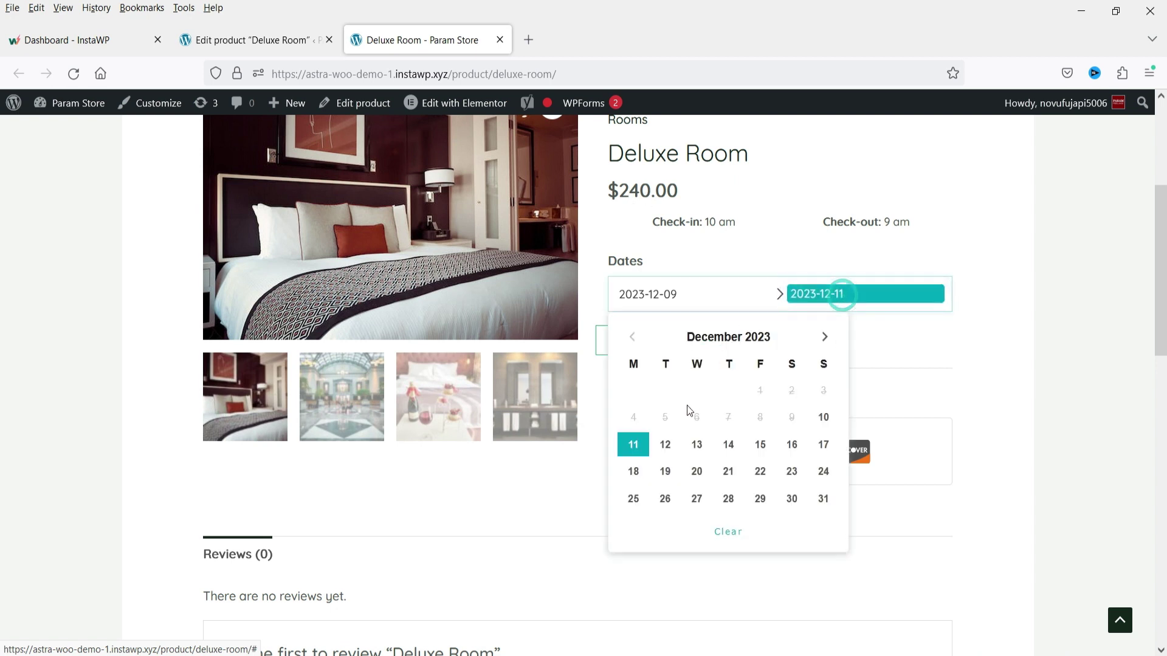
{"action": "left_click", "coordinate": [670, 438]}
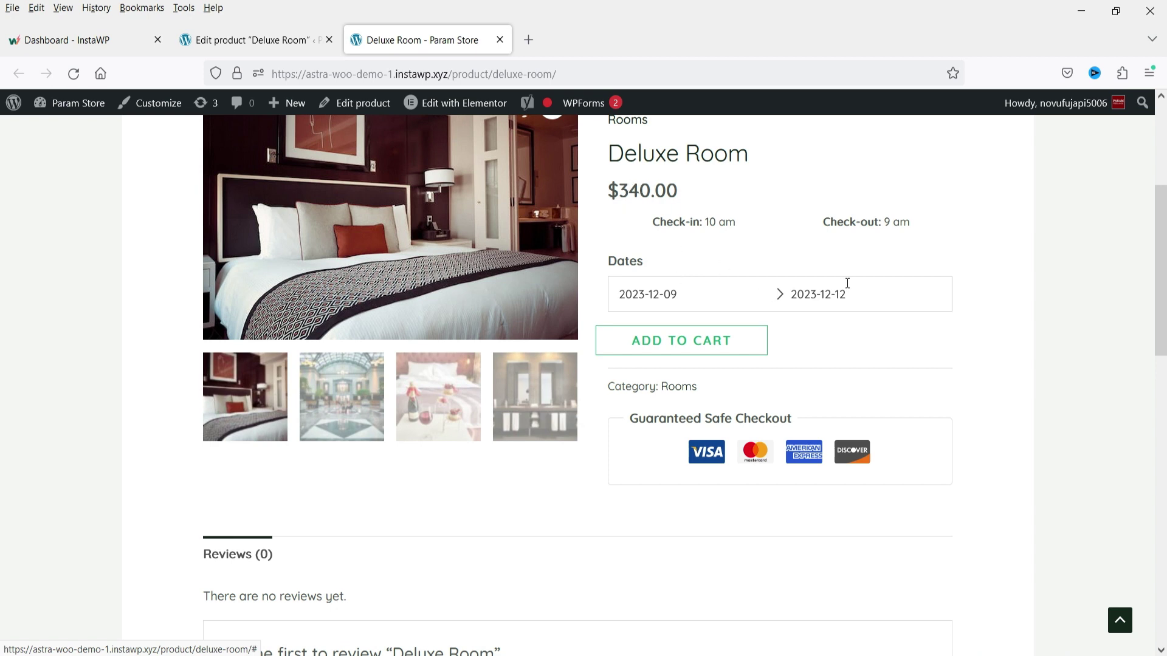
{"action": "left_click_drag", "start_coordinate": [621, 184], "coordinate": [636, 187]}
{"action": "left_click", "coordinate": [647, 185]}
{"action": "scroll", "coordinate": [1010, 344], "scroll_direction": "down", "scroll_amount": 3}
{"action": "scroll", "coordinate": [1010, 344], "scroll_direction": "up", "scroll_amount": 4}
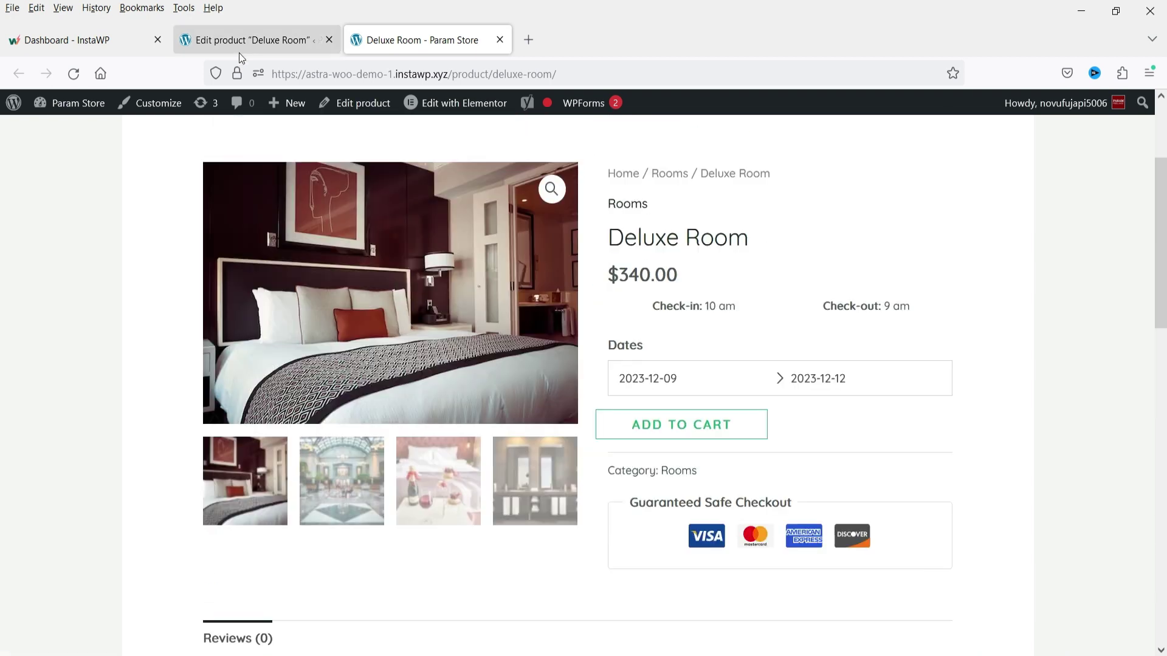
Return to the site admin and examine the YITH Booking and Appointment bookings list and bookings calendar.
{"action": "left_click", "coordinate": [240, 42]}
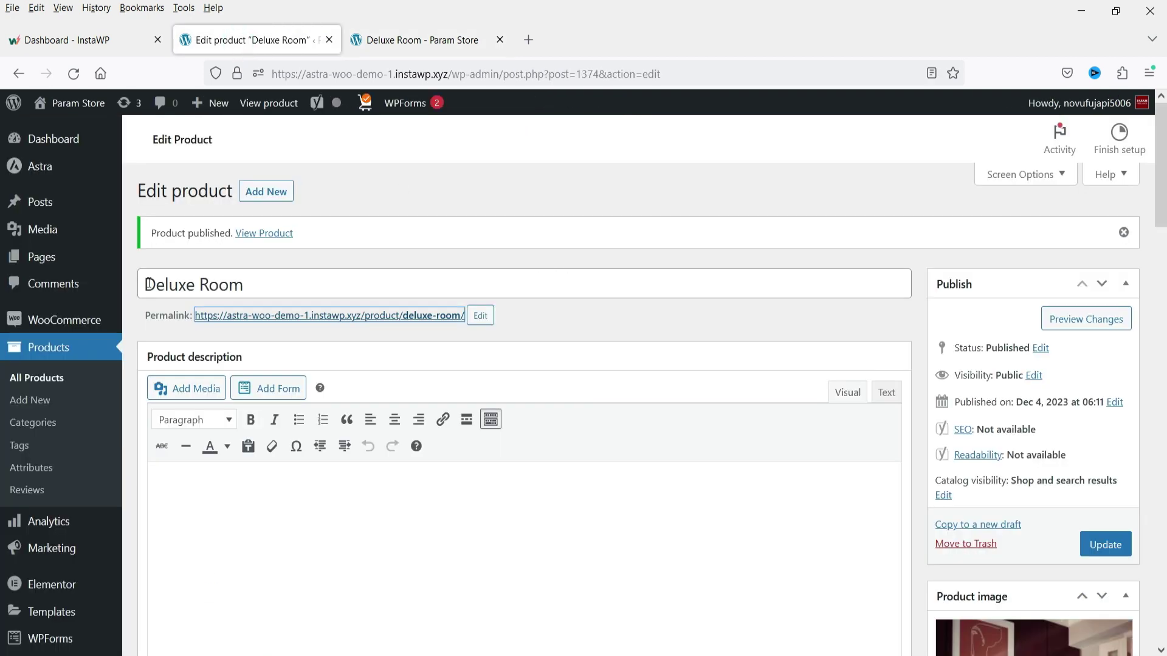
{"action": "scroll", "coordinate": [43, 365], "scroll_direction": "down", "scroll_amount": 5}
{"action": "mouse_move", "coordinate": [36, 471]}
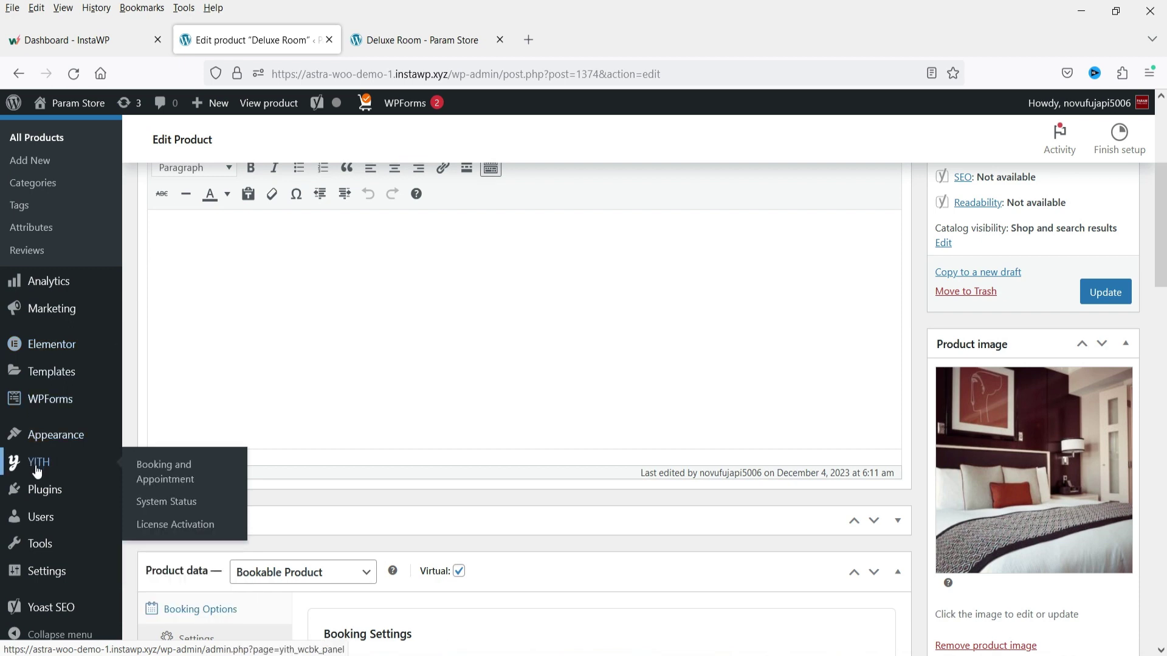
{"action": "left_click", "coordinate": [164, 468]}
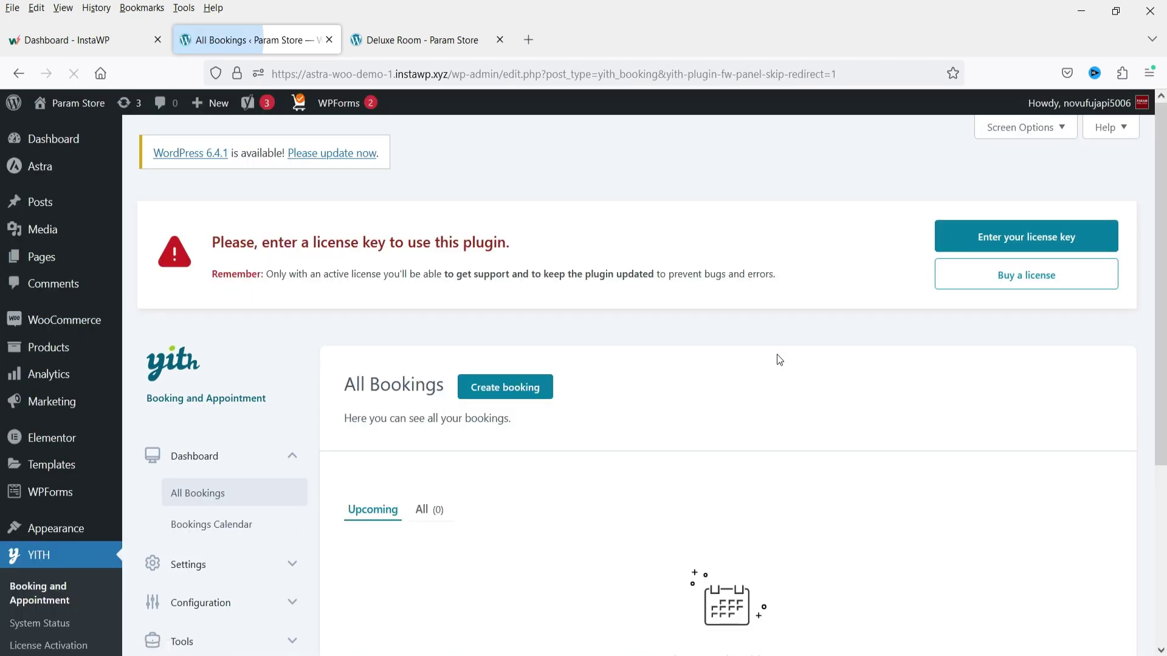
{"action": "scroll", "coordinate": [775, 356], "scroll_direction": "down", "scroll_amount": 3}
{"action": "scroll", "coordinate": [776, 357], "scroll_direction": "down", "scroll_amount": 2}
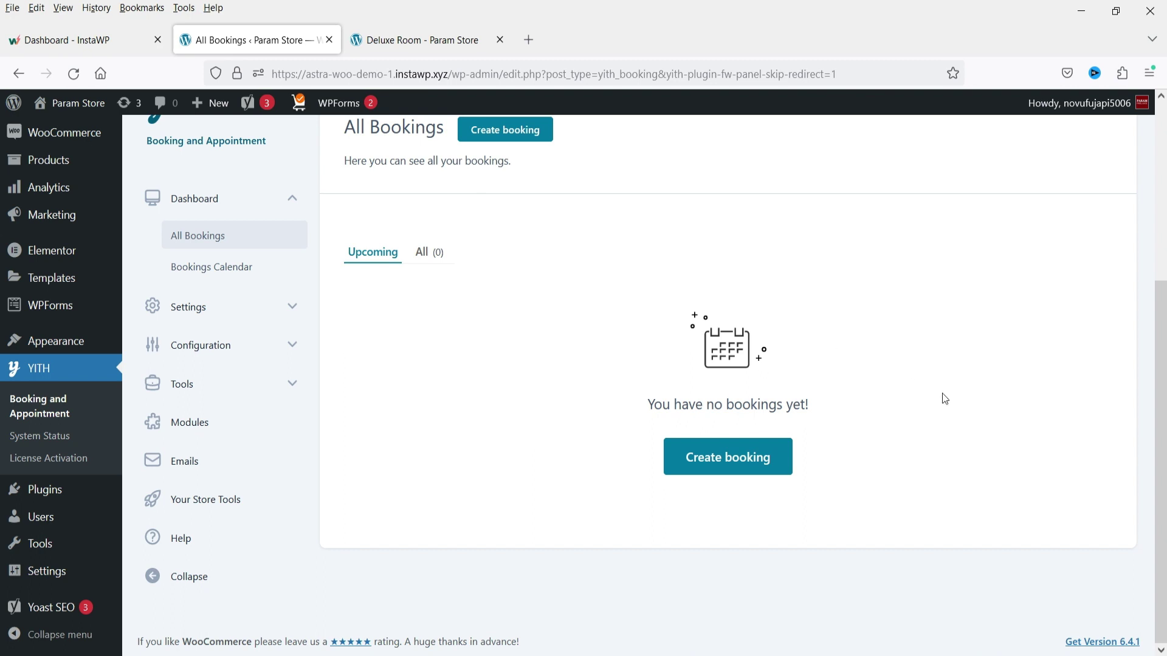
{"action": "left_click", "coordinate": [204, 266]}
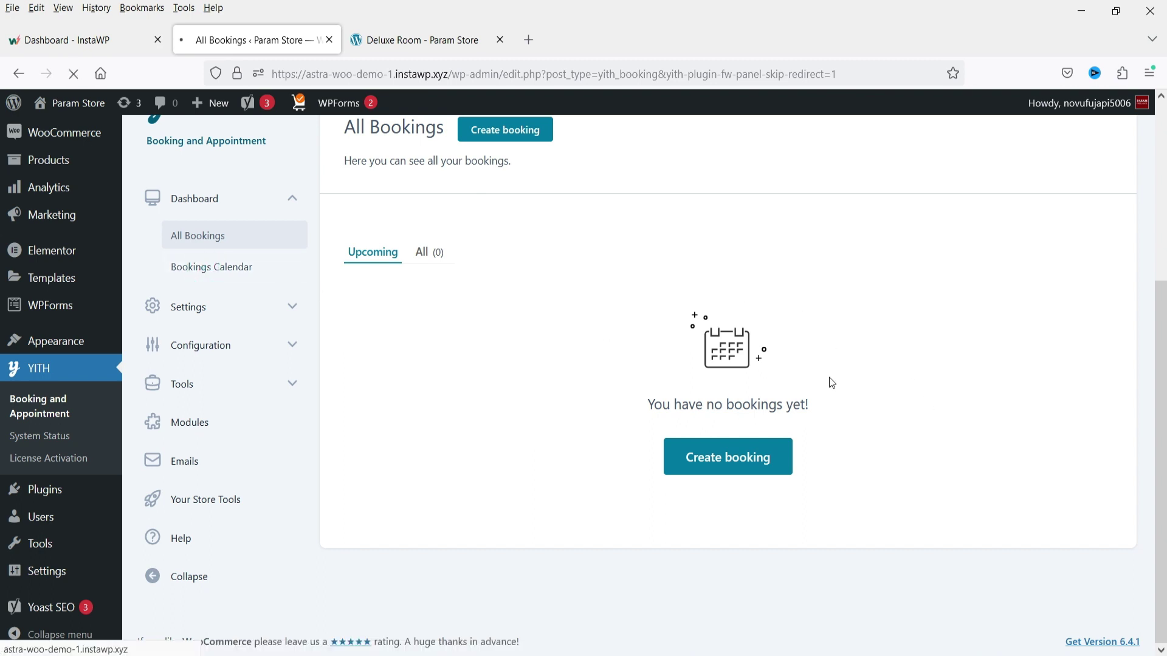
{"action": "scroll", "coordinate": [723, 401], "scroll_direction": "down", "scroll_amount": 3}
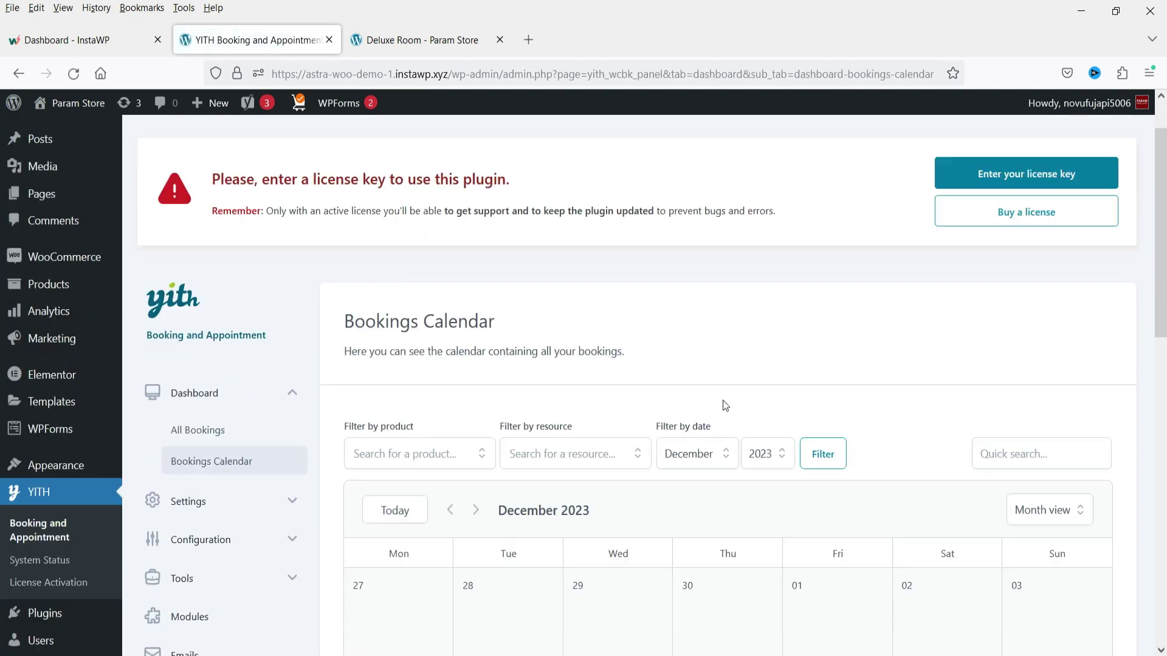
Examine the booking plugin's General Settings, Booking Forms and Calendars options.
{"action": "left_click", "coordinate": [185, 313]}
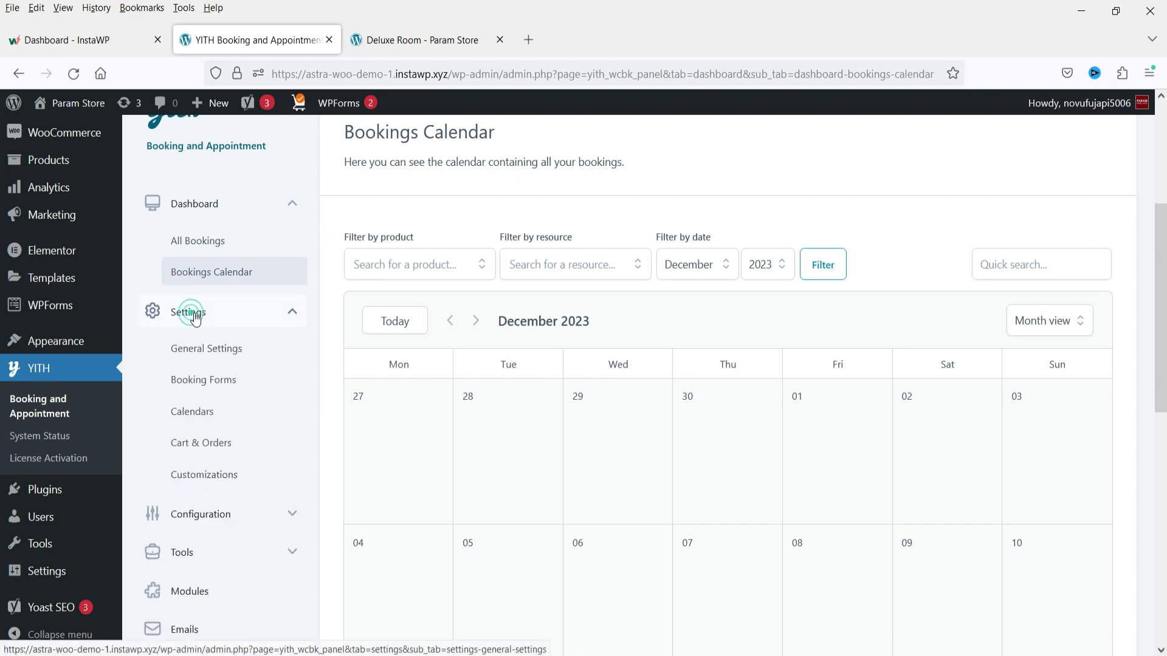
{"action": "scroll", "coordinate": [271, 323], "scroll_direction": "down", "scroll_amount": 3}
{"action": "left_click", "coordinate": [215, 182]}
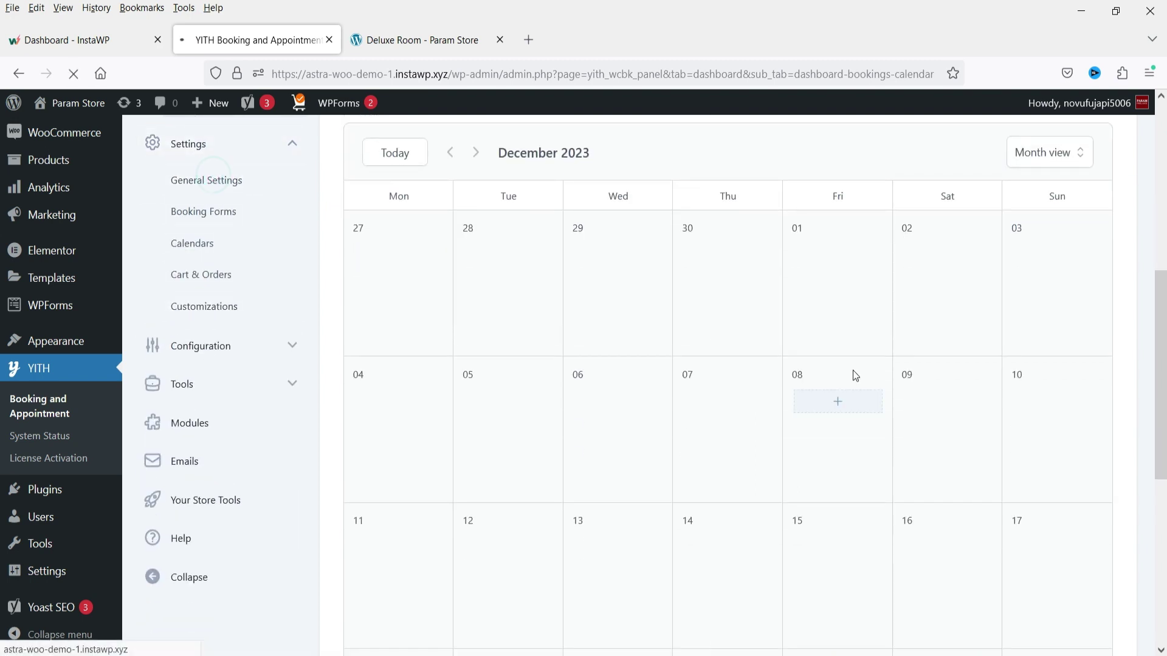
{"action": "scroll", "coordinate": [1088, 336], "scroll_direction": "down", "scroll_amount": 5}
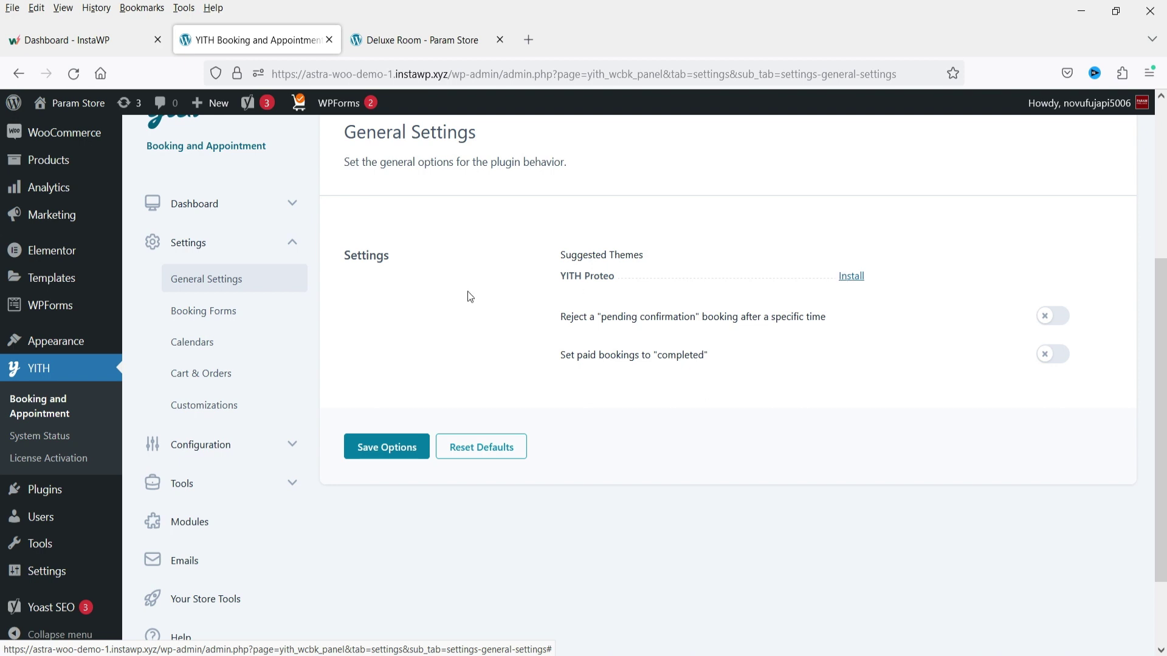
{"action": "left_click", "coordinate": [186, 314]}
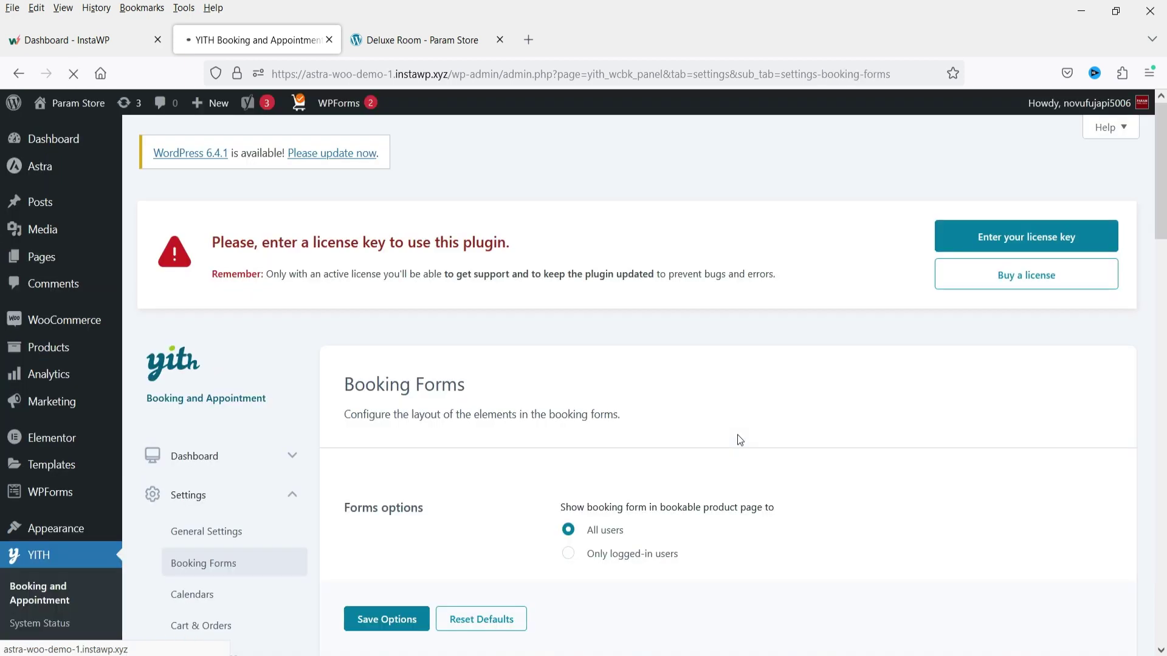
{"action": "scroll", "coordinate": [764, 393], "scroll_direction": "down", "scroll_amount": 4}
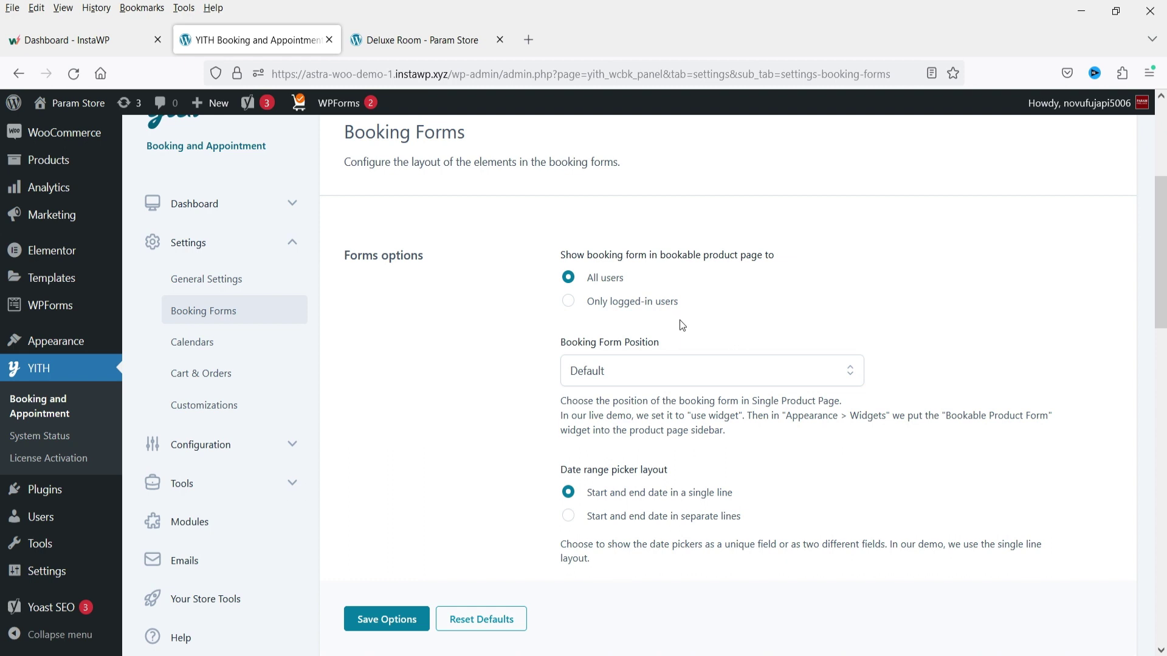
{"action": "left_click", "coordinate": [189, 343]}
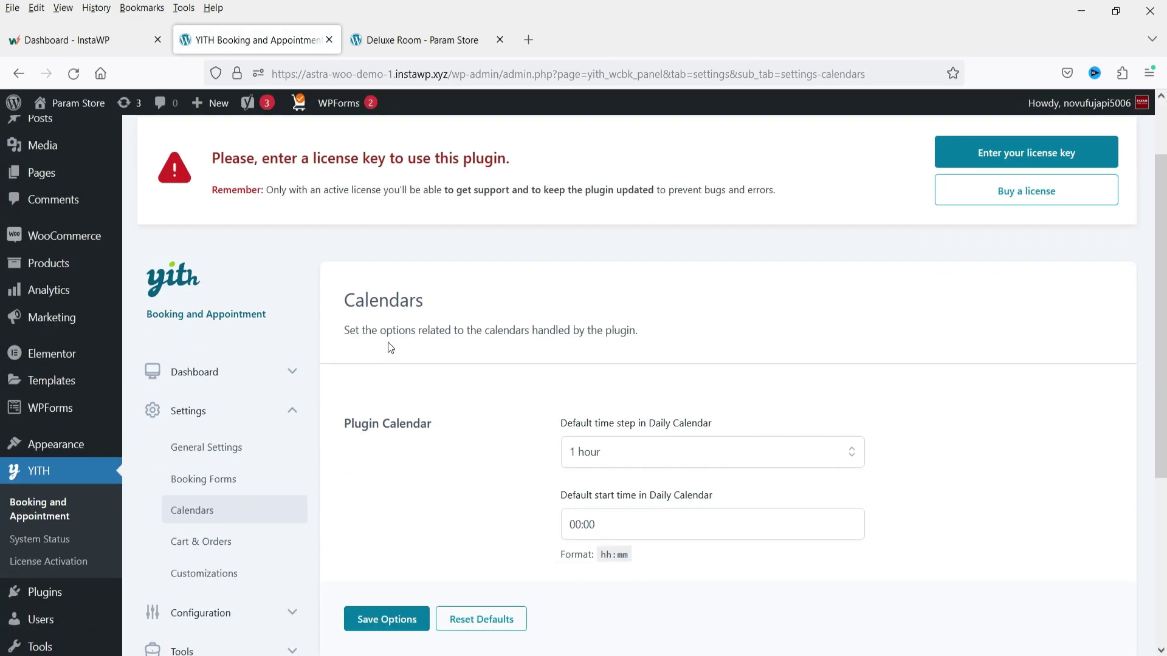
{"action": "scroll", "coordinate": [390, 347], "scroll_direction": "down", "scroll_amount": 3}
{"action": "scroll", "coordinate": [556, 329], "scroll_direction": "down", "scroll_amount": 2}
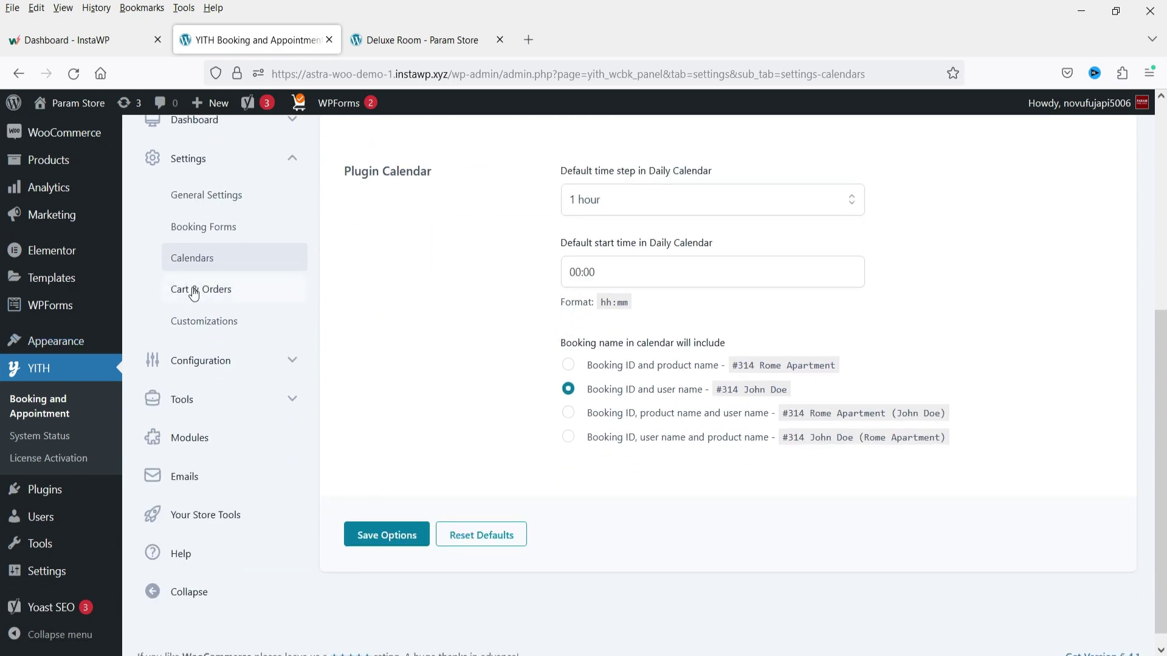
Examine the booking plugin's Availability Rules and Price Rules configuration pages.
{"action": "left_click", "coordinate": [216, 361]}
{"action": "scroll", "coordinate": [229, 289], "scroll_direction": "down", "scroll_amount": 1}
{"action": "scroll", "coordinate": [226, 274], "scroll_direction": "down", "scroll_amount": 2}
{"action": "left_click", "coordinate": [219, 251]}
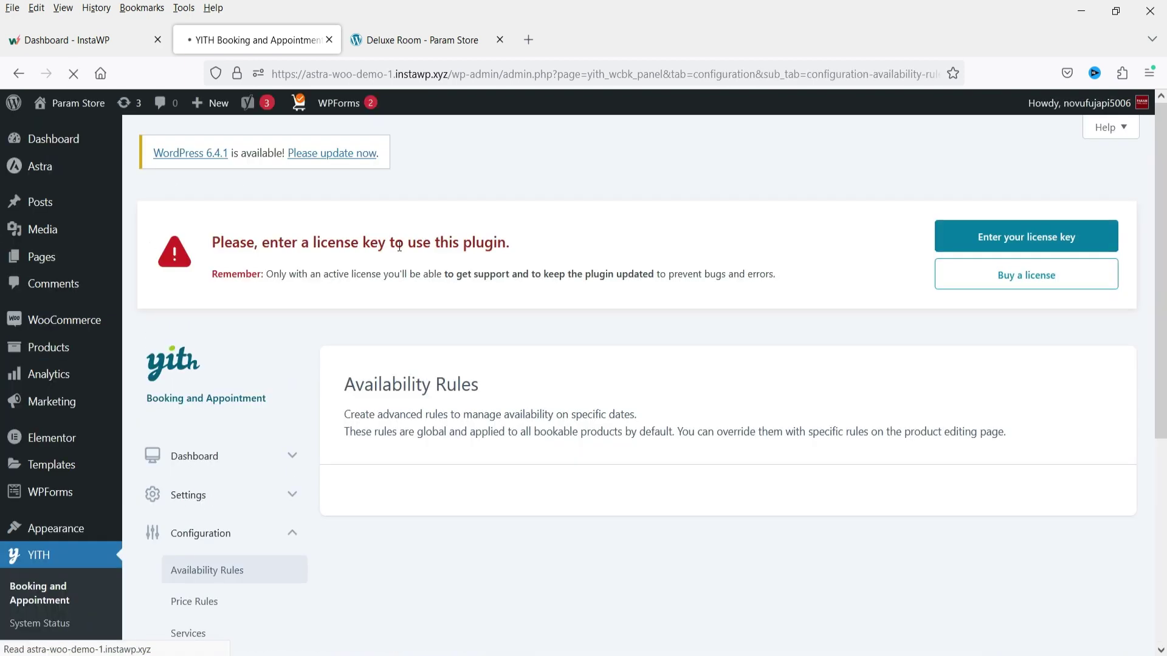
{"action": "scroll", "coordinate": [695, 328], "scroll_direction": "down", "scroll_amount": 2}
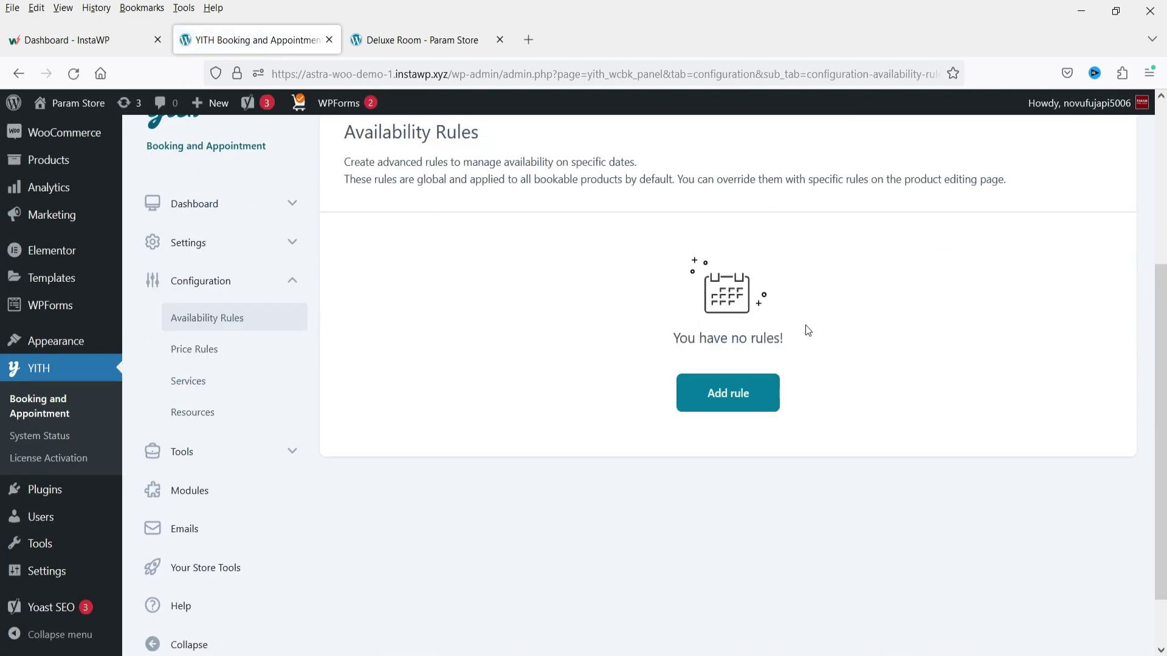
{"action": "left_click", "coordinate": [179, 348]}
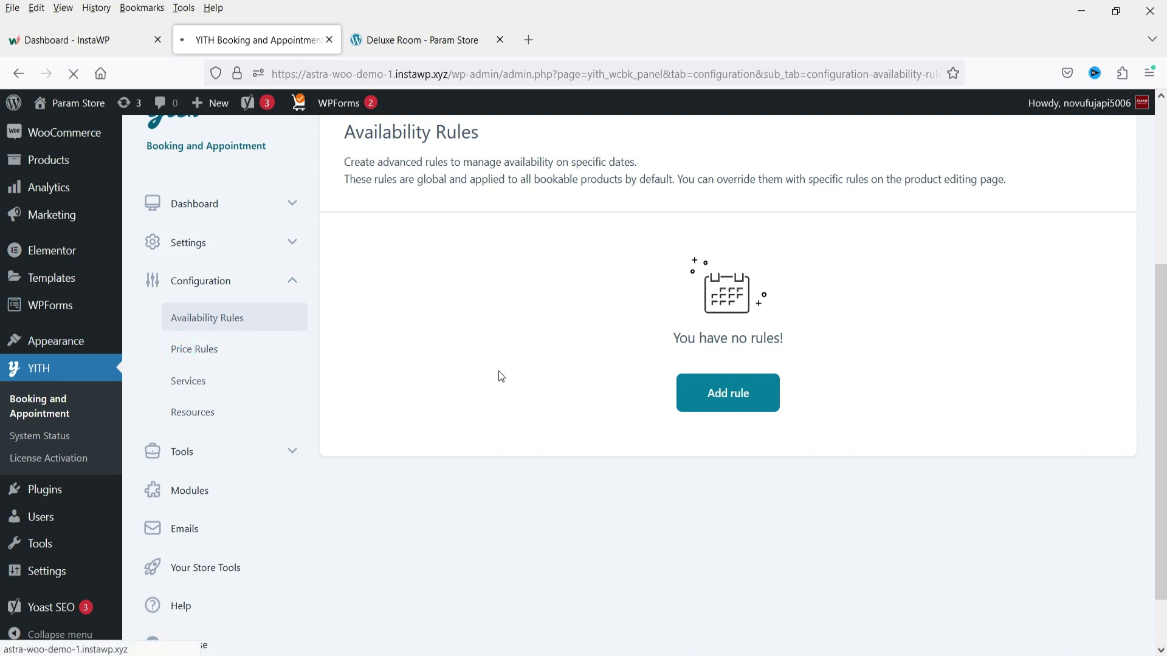
{"action": "scroll", "coordinate": [498, 370], "scroll_direction": "down", "scroll_amount": 5}
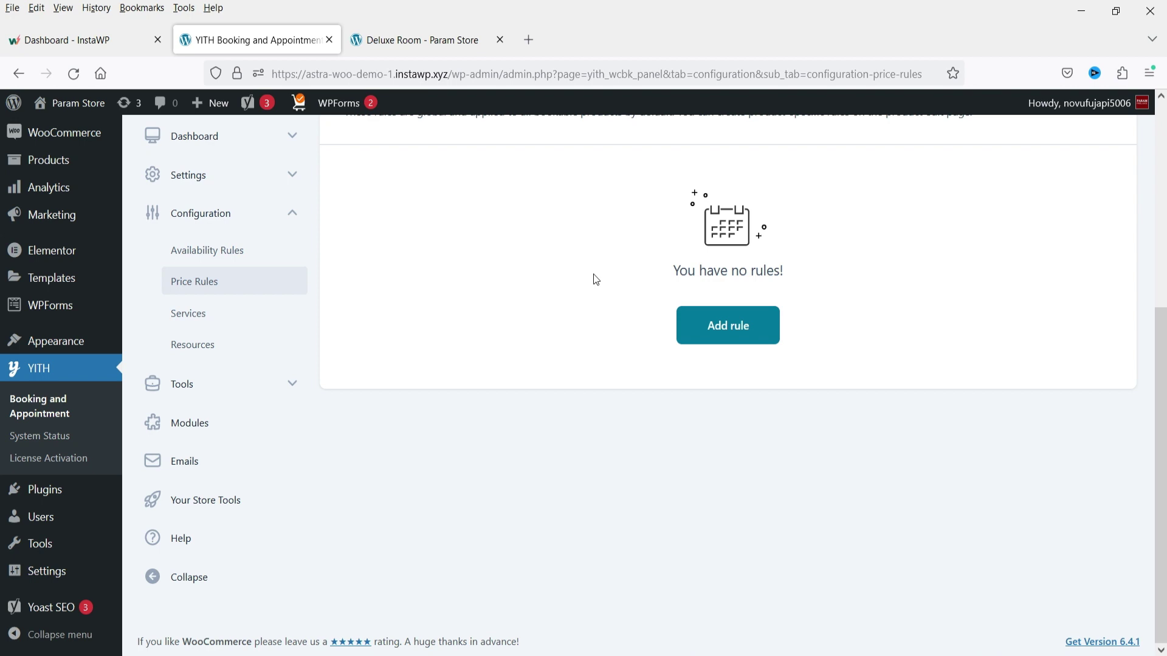
Start a booking service named Breakfast with the description "Breakfast available in the morning." and a price of $10.
{"action": "left_click", "coordinate": [231, 316]}
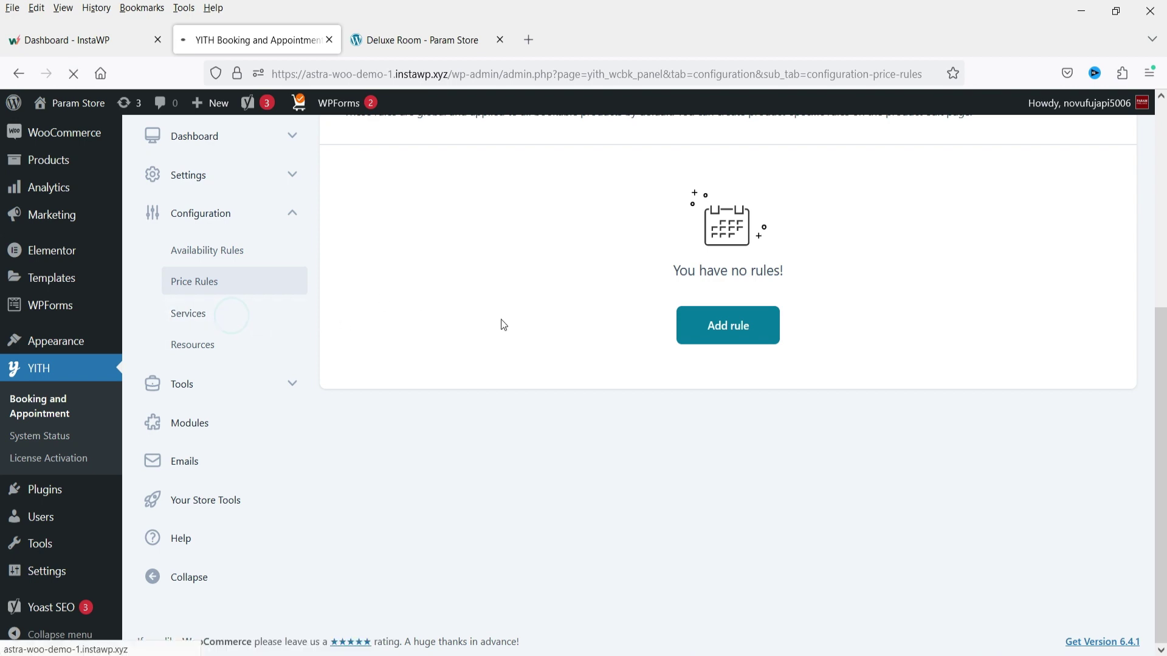
{"action": "scroll", "coordinate": [486, 316], "scroll_direction": "down", "scroll_amount": 3}
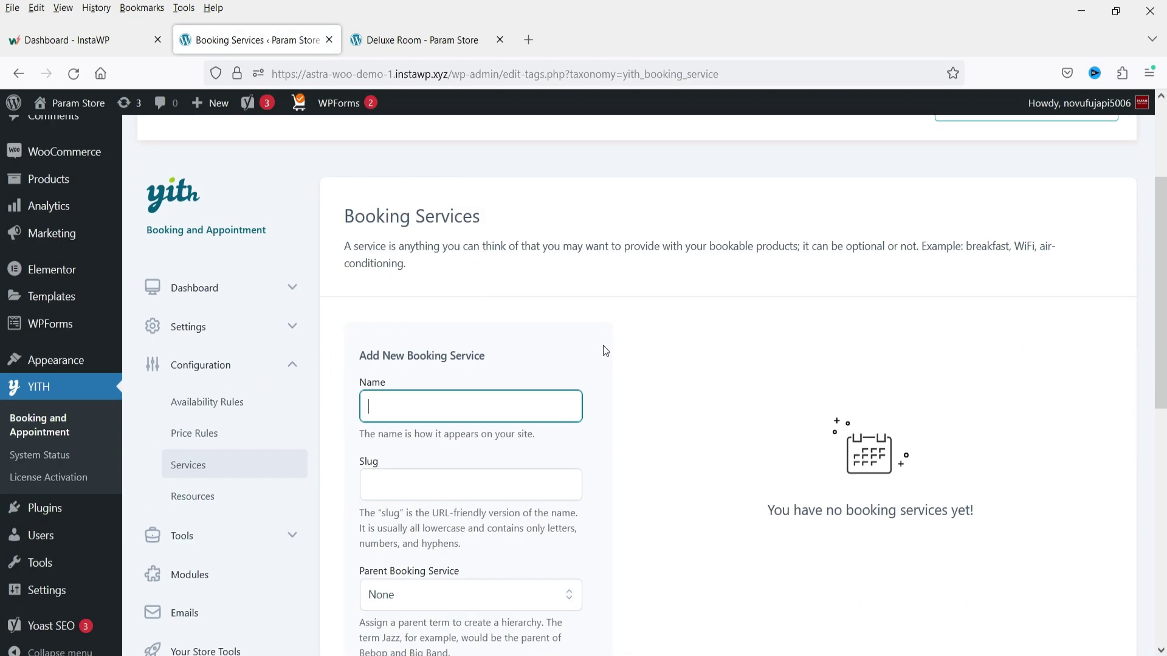
{"action": "scroll", "coordinate": [604, 346], "scroll_direction": "down", "scroll_amount": 2}
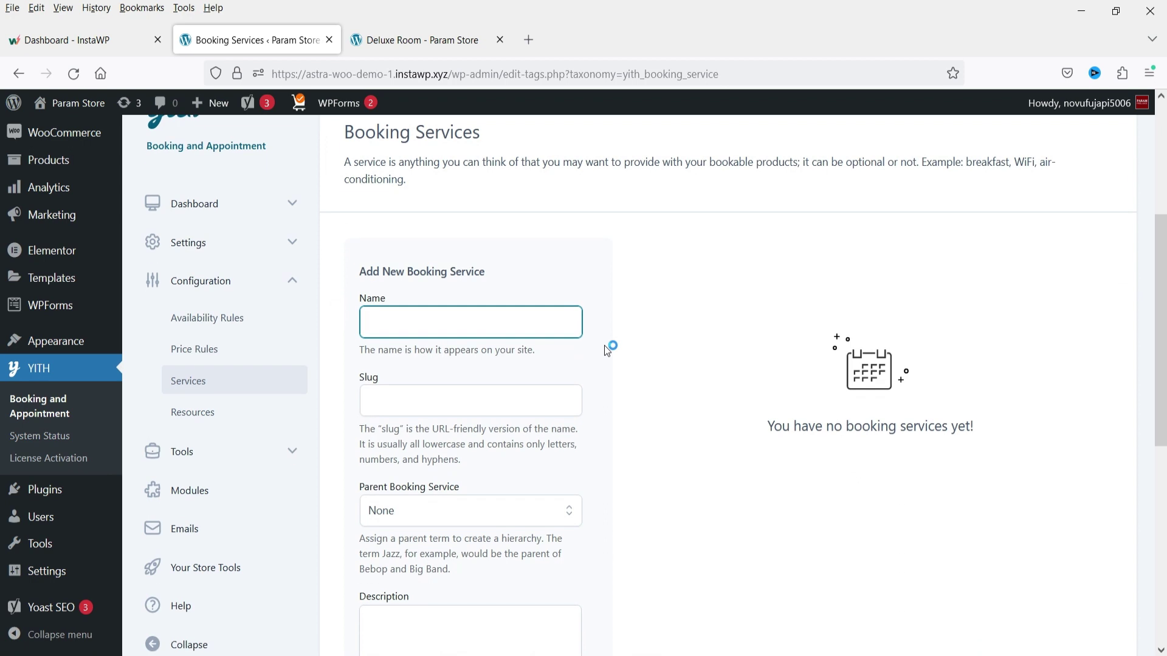
{"action": "type", "text": "Breaks"}
{"action": "scroll", "coordinate": [608, 365], "scroll_direction": "down", "scroll_amount": 5}
{"action": "left_click", "coordinate": [380, 297]}
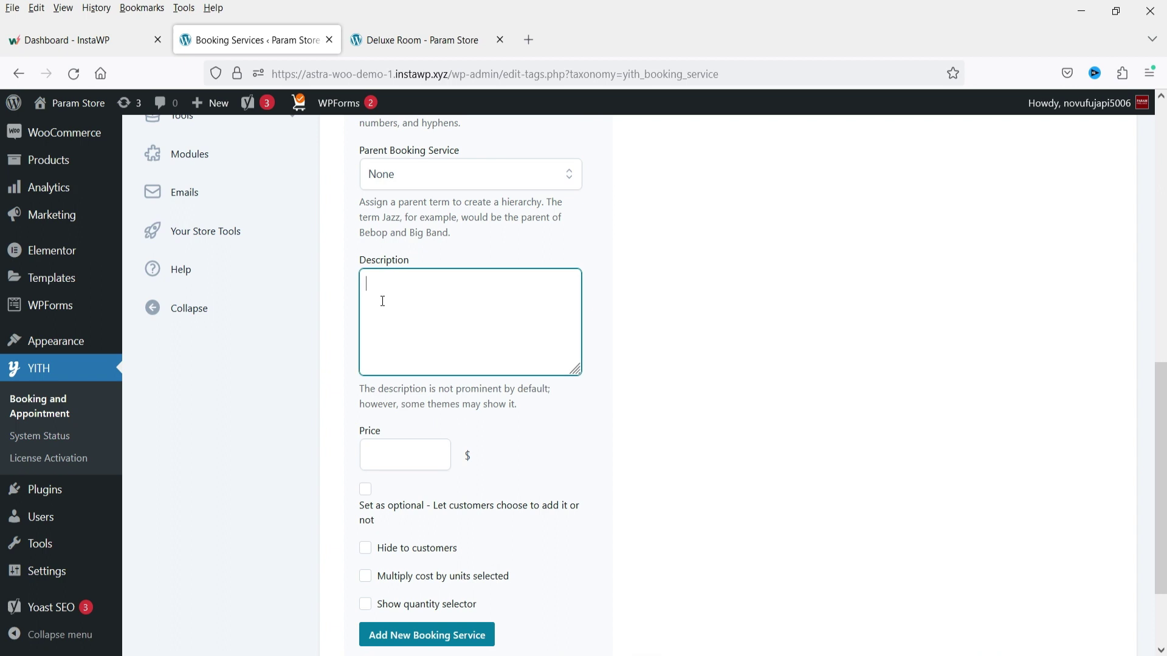
{"action": "type", "text": "BBreakfast available in the morning"}
{"action": "left_click", "coordinate": [401, 457]}
{"action": "type", "text": "10"}
{"action": "left_click", "coordinate": [777, 473]}
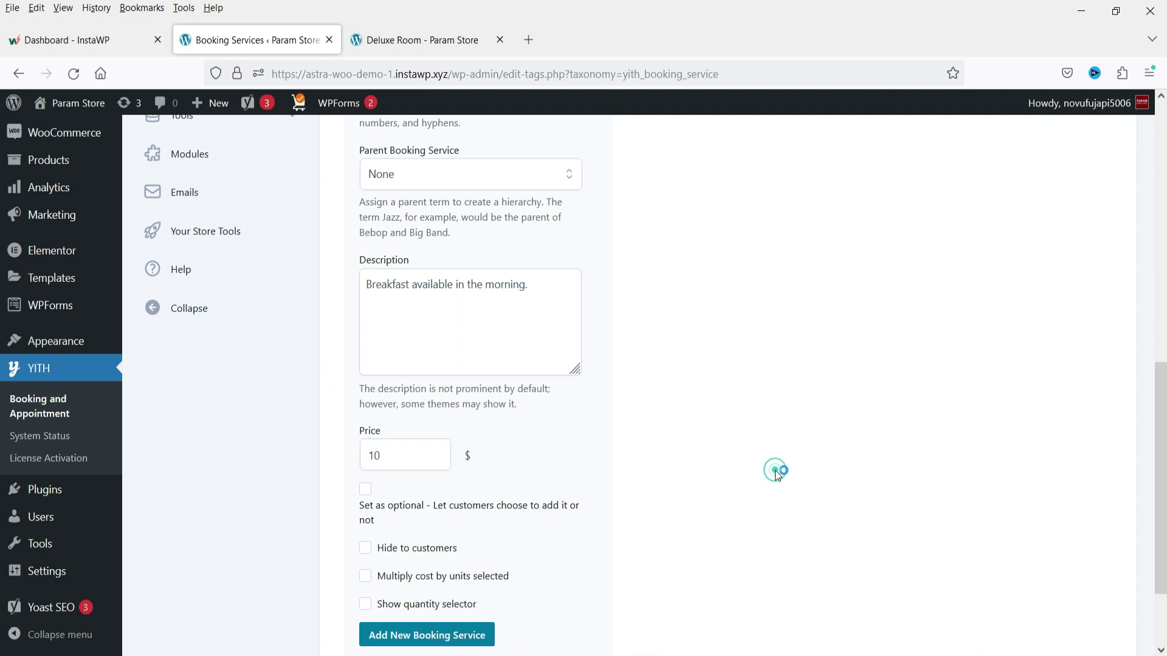
Multiply the service's cost by units selected, show a quantity selector with minimum 1 and maximum 5, and add the service.
{"action": "scroll", "coordinate": [711, 427], "scroll_direction": "down", "scroll_amount": 3}
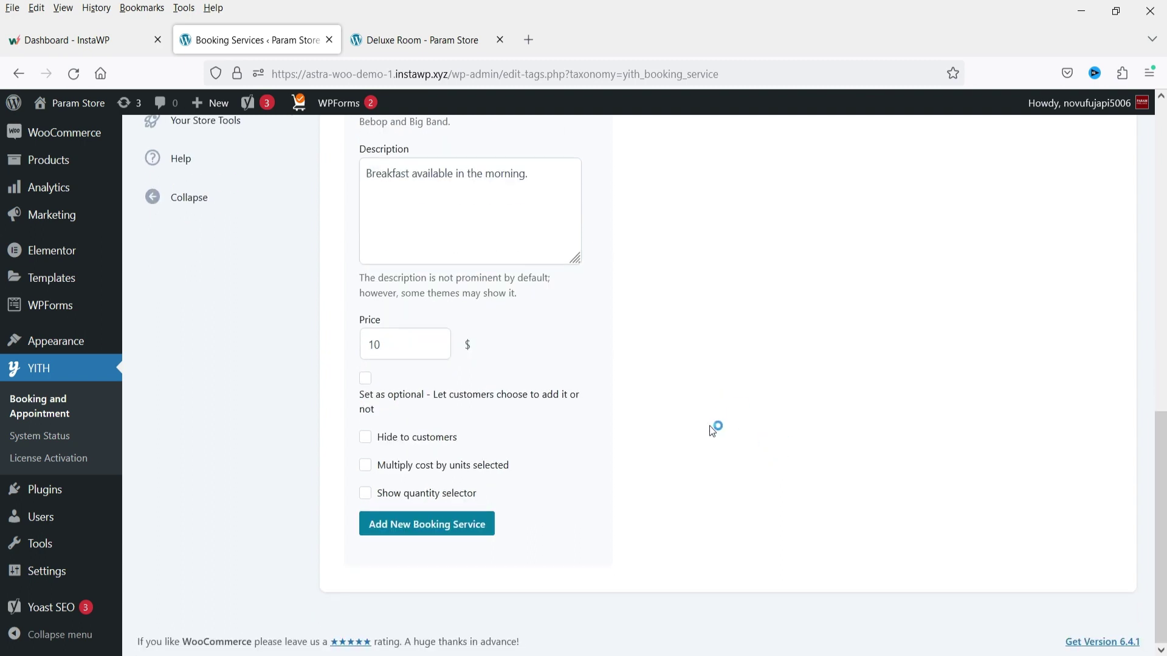
{"action": "left_click", "coordinate": [365, 469]}
{"action": "left_click", "coordinate": [375, 498]}
{"action": "scroll", "coordinate": [417, 419], "scroll_direction": "down", "scroll_amount": 2}
{"action": "left_click", "coordinate": [403, 426]}
{"action": "type", "text": "1"}
{"action": "left_click", "coordinate": [400, 476]}
{"action": "type", "text": "5"}
{"action": "left_click", "coordinate": [550, 478]}
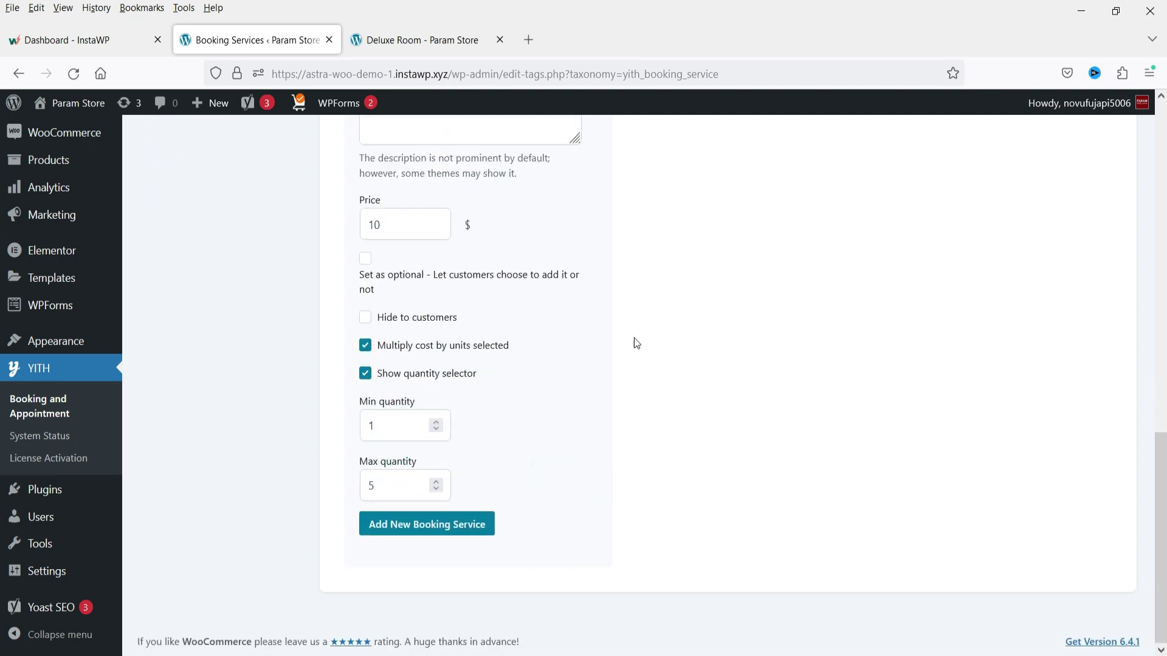
{"action": "left_click", "coordinate": [431, 528]}
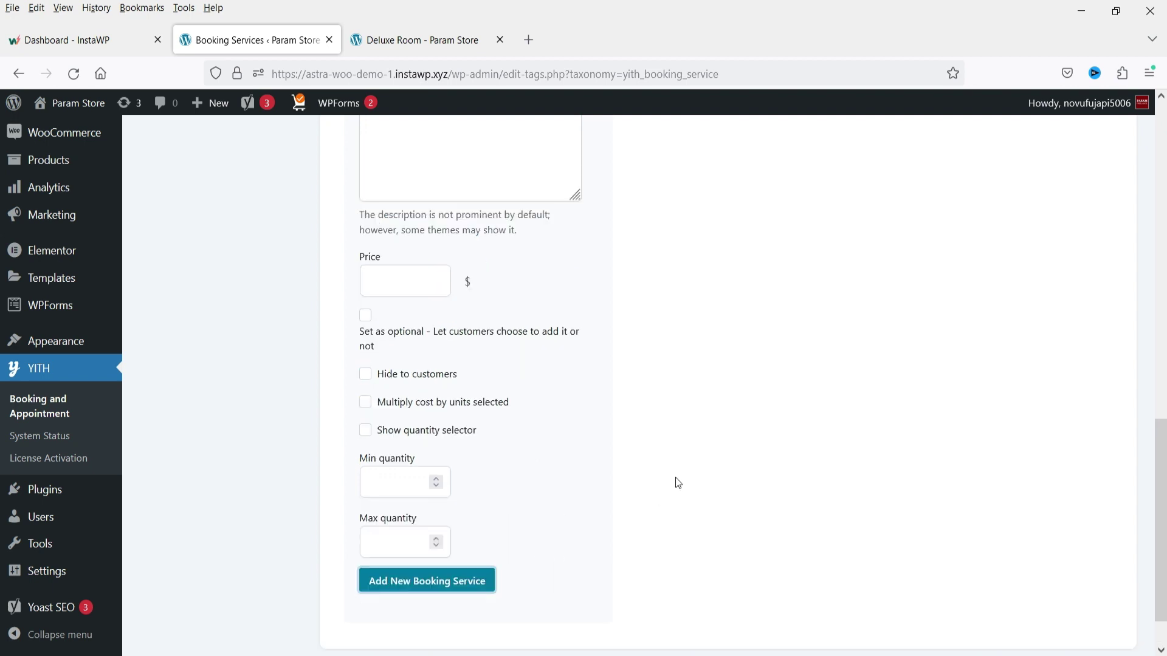
{"action": "scroll", "coordinate": [692, 407], "scroll_direction": "up", "scroll_amount": 6}
{"action": "scroll", "coordinate": [699, 389], "scroll_direction": "up", "scroll_amount": 3}
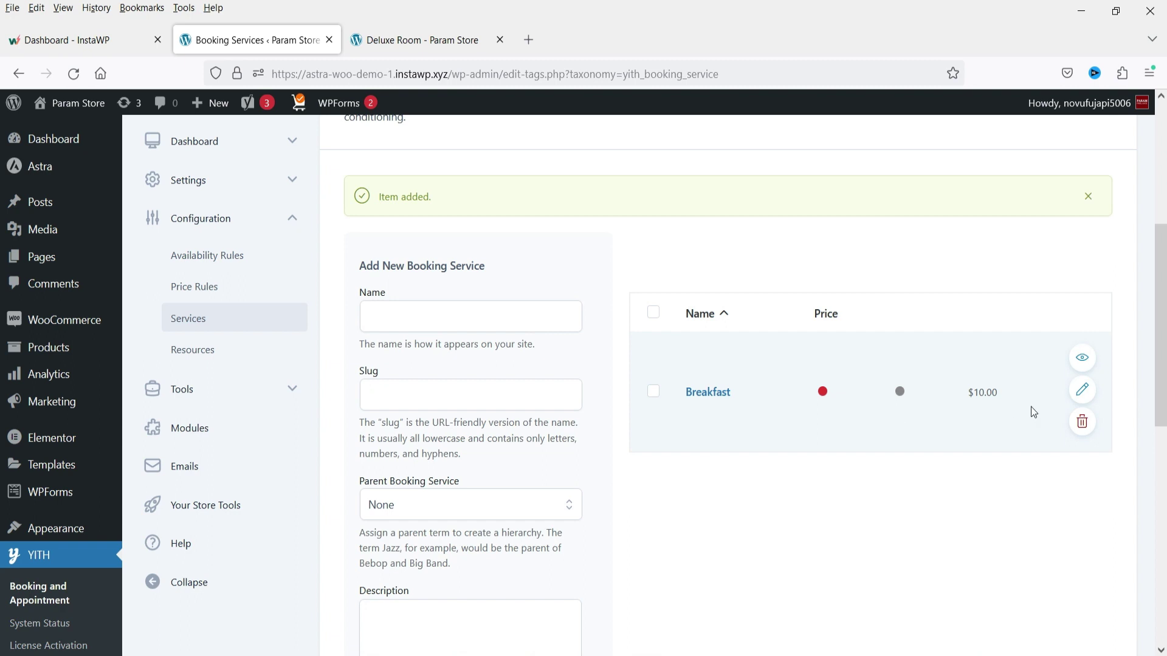
Examine the booking plugin's Resources page and its available modules.
{"action": "left_click", "coordinate": [194, 351]}
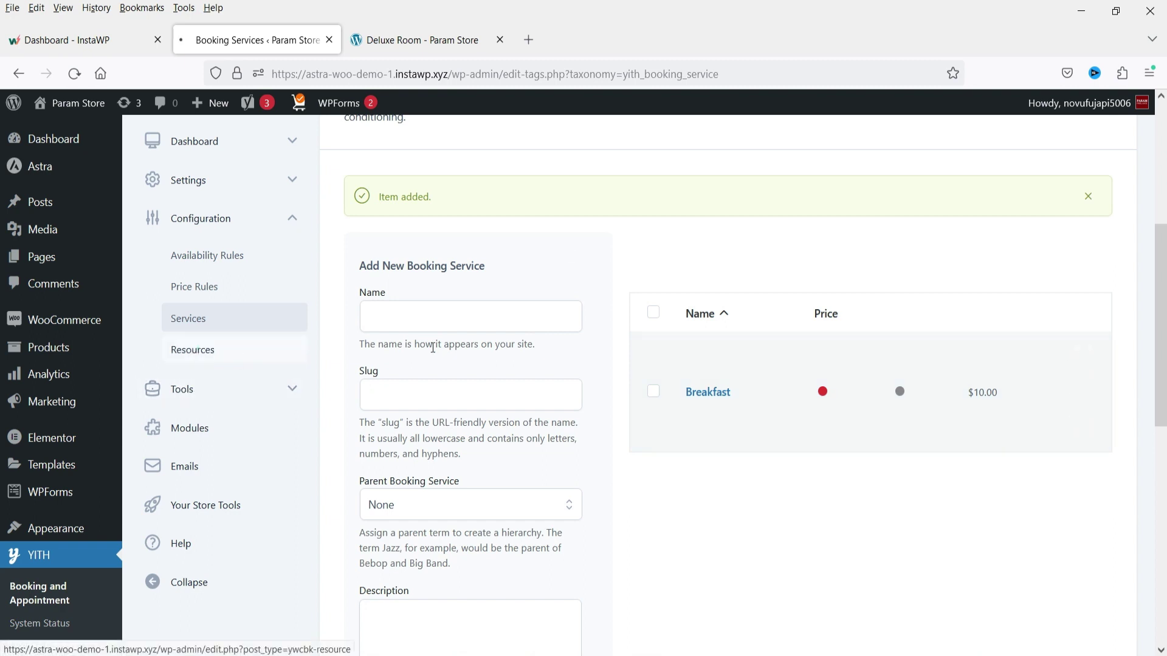
{"action": "scroll", "coordinate": [804, 371], "scroll_direction": "down", "scroll_amount": 3}
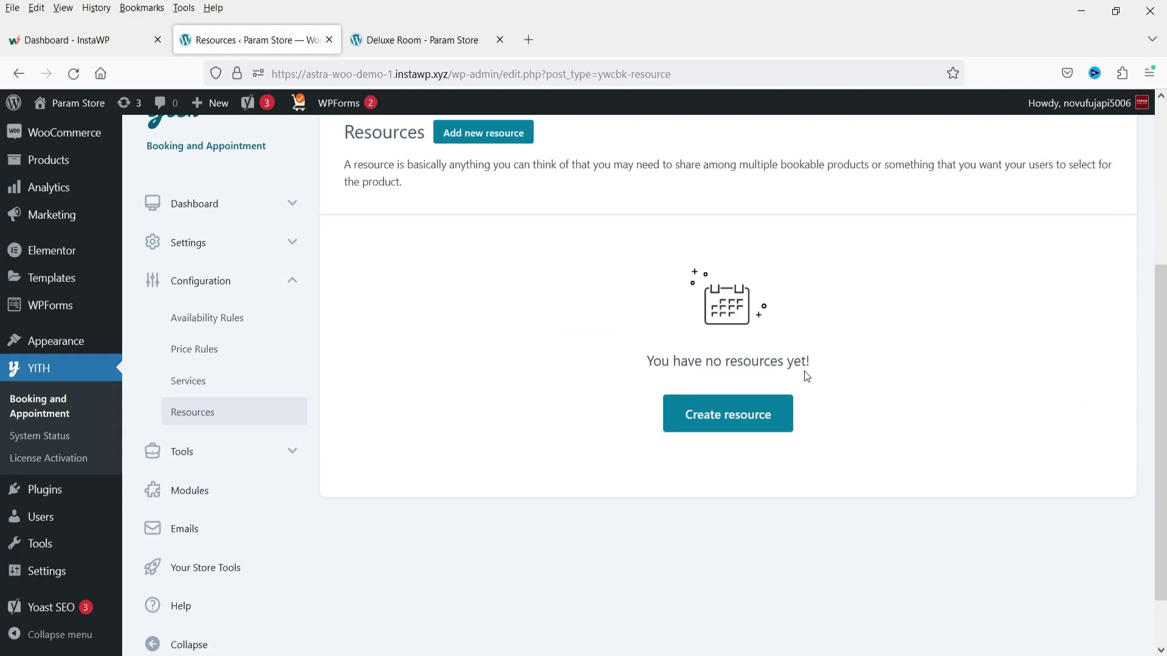
{"action": "left_click", "coordinate": [198, 490]}
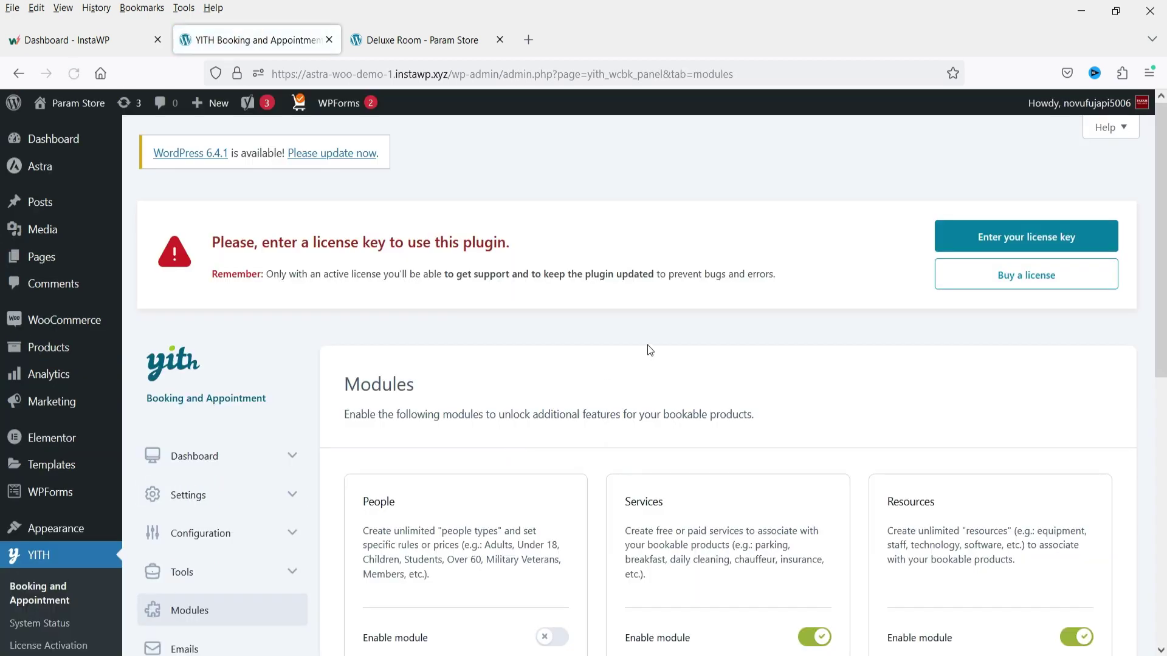
{"action": "scroll", "coordinate": [648, 349], "scroll_direction": "down", "scroll_amount": 3}
Check the Deluxe Room product page and enable the People module for bookable products.
{"action": "left_click", "coordinate": [406, 40]}
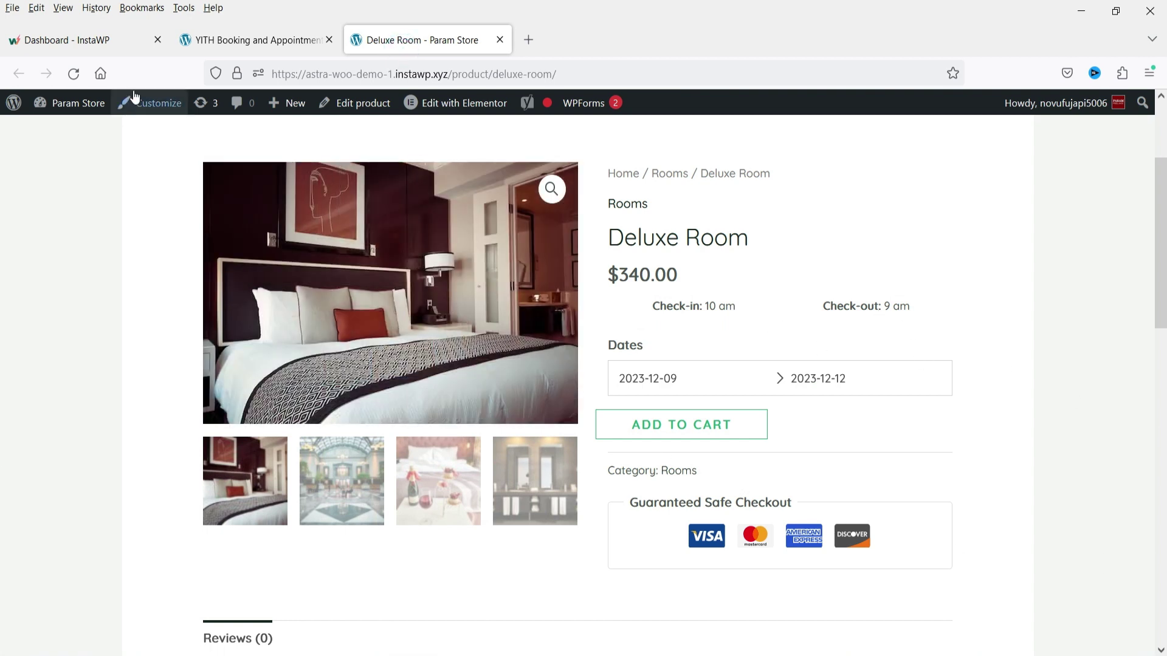
{"action": "left_click", "coordinate": [292, 41]}
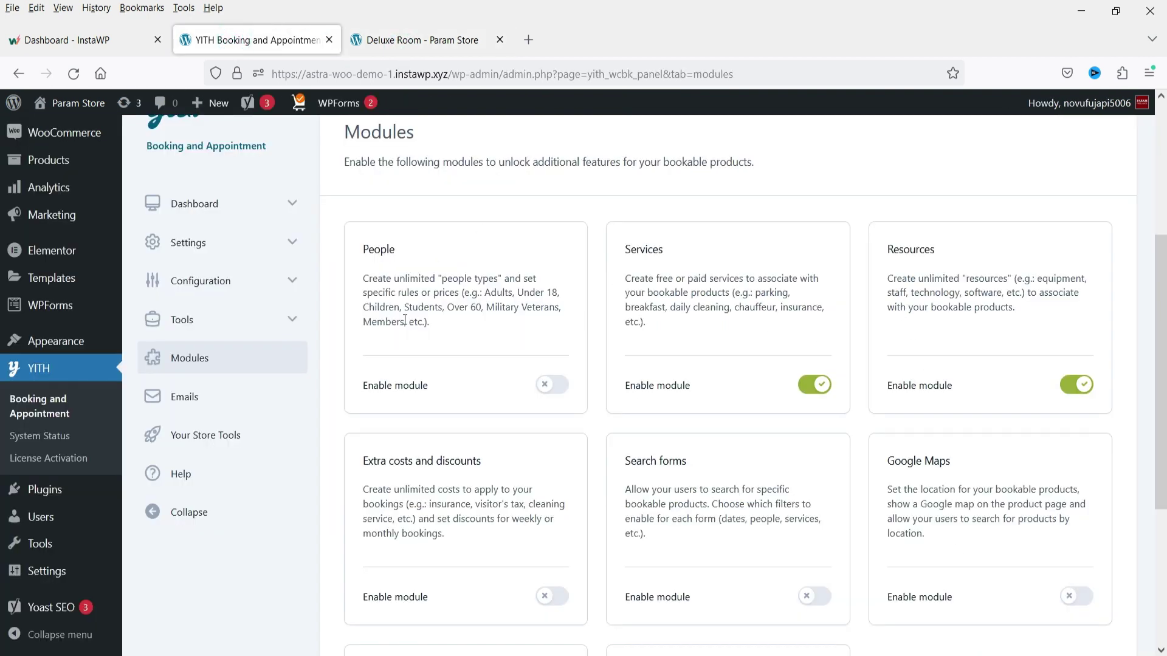
{"action": "left_click", "coordinate": [553, 385]}
{"action": "scroll", "coordinate": [749, 237], "scroll_direction": "down", "scroll_amount": 2}
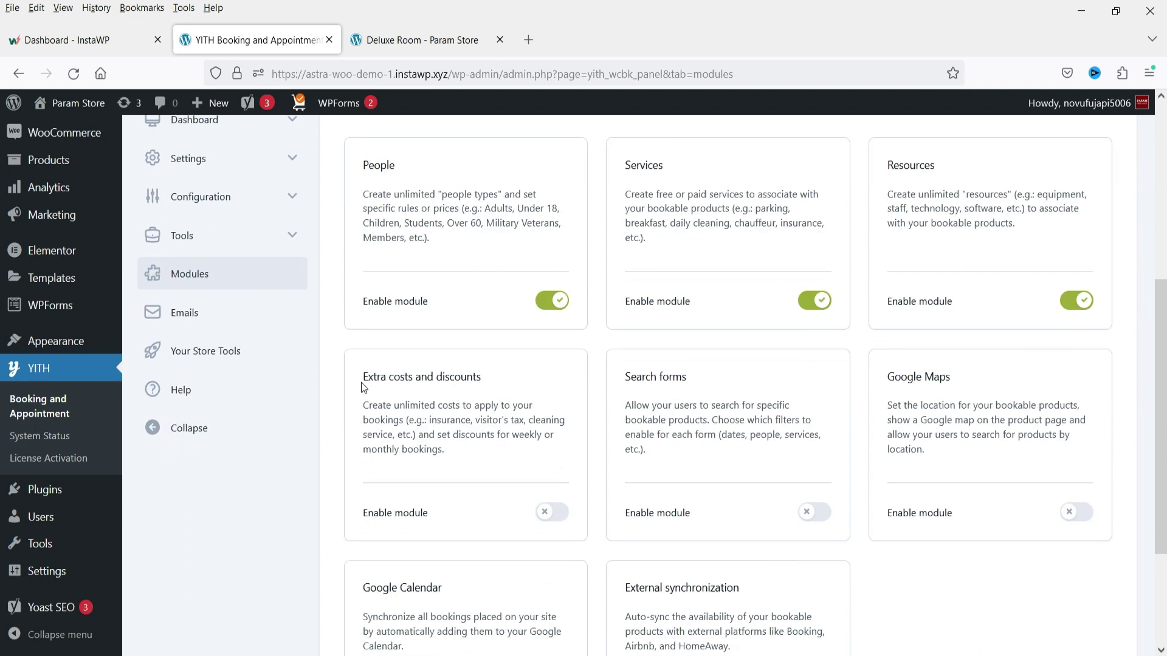
Read the Extra costs and discounts module description and the pricing features on the YITH plugin's product page.
{"action": "left_click_drag", "start_coordinate": [361, 382], "coordinate": [495, 395]}
{"action": "left_click", "coordinate": [504, 416]}
{"action": "left_click_drag", "start_coordinate": [371, 408], "coordinate": [476, 409]}
{"action": "left_click", "coordinate": [516, 420]}
{"action": "scroll", "coordinate": [762, 420], "scroll_direction": "down", "scroll_amount": 3}
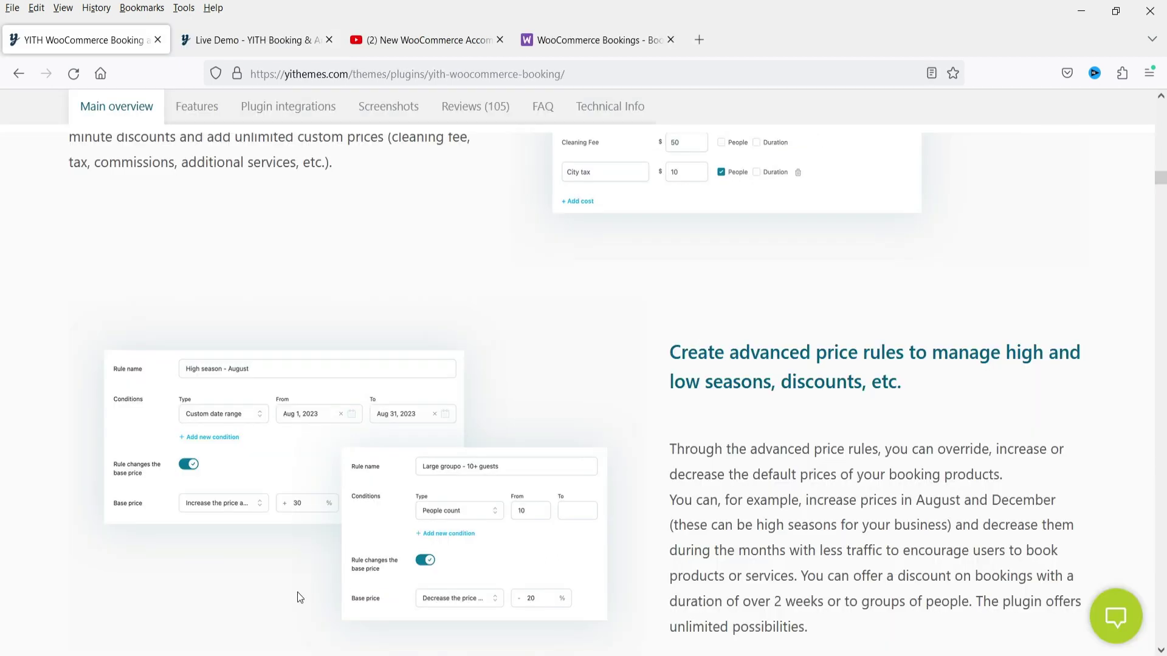
Switch to the YITH Booking live demos and open the hotel demo at its room search form.
{"action": "left_click", "coordinate": [240, 49]}
{"action": "mouse_move", "coordinate": [238, 468]}
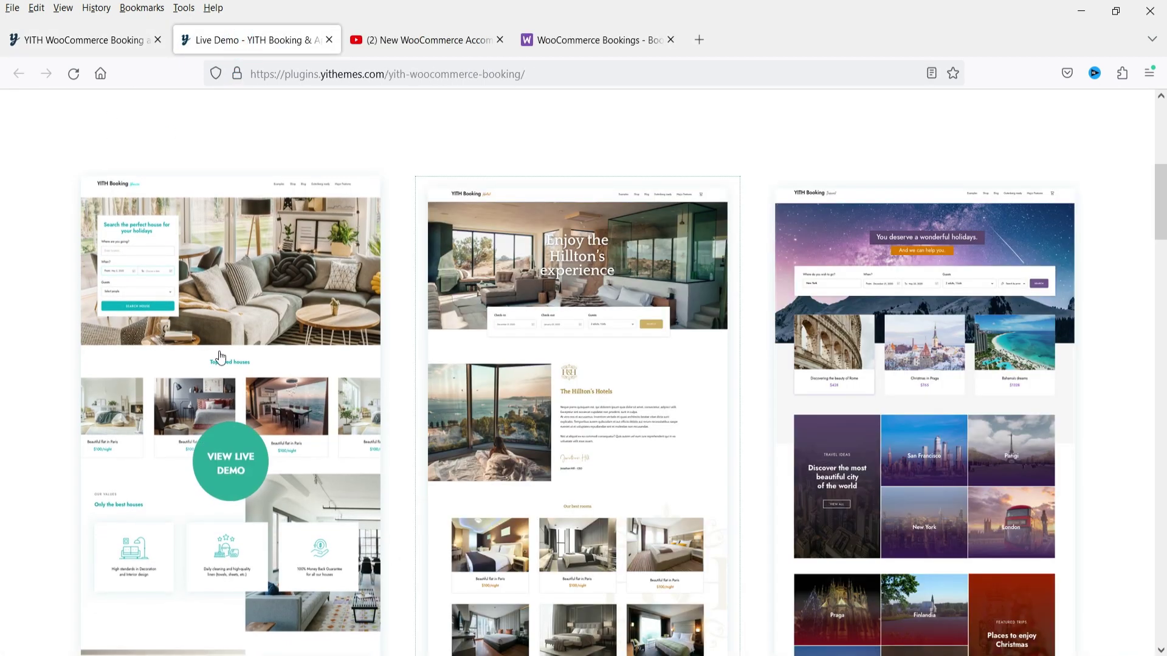
{"action": "left_click", "coordinate": [676, 461]}
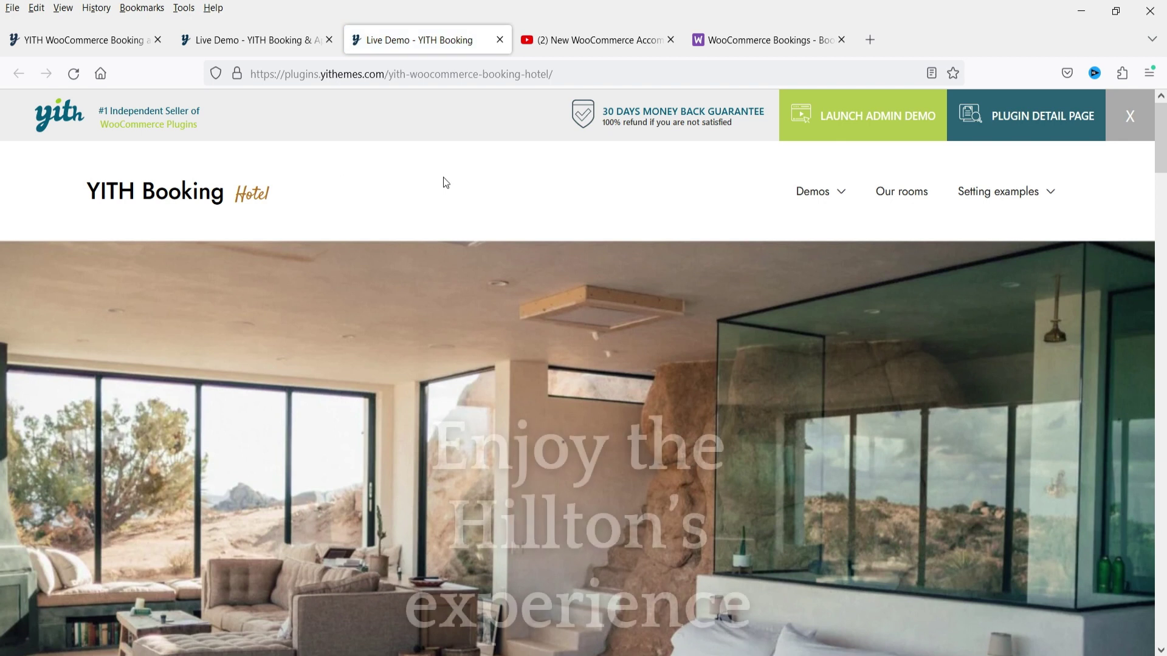
{"action": "scroll", "coordinate": [562, 226], "scroll_direction": "down", "scroll_amount": 8}
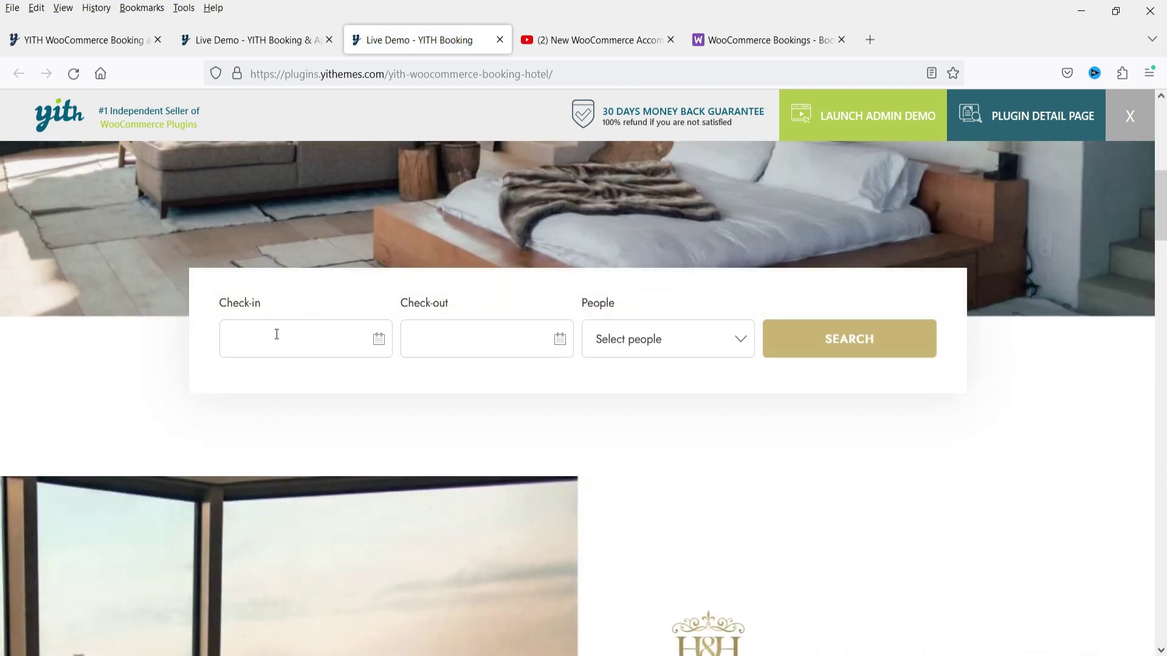
Search the hotel demo for rooms from 2023-12-08 to 2023-12-09 for two adults and one teenager, and view the matching rooms.
{"action": "left_click", "coordinate": [284, 336]}
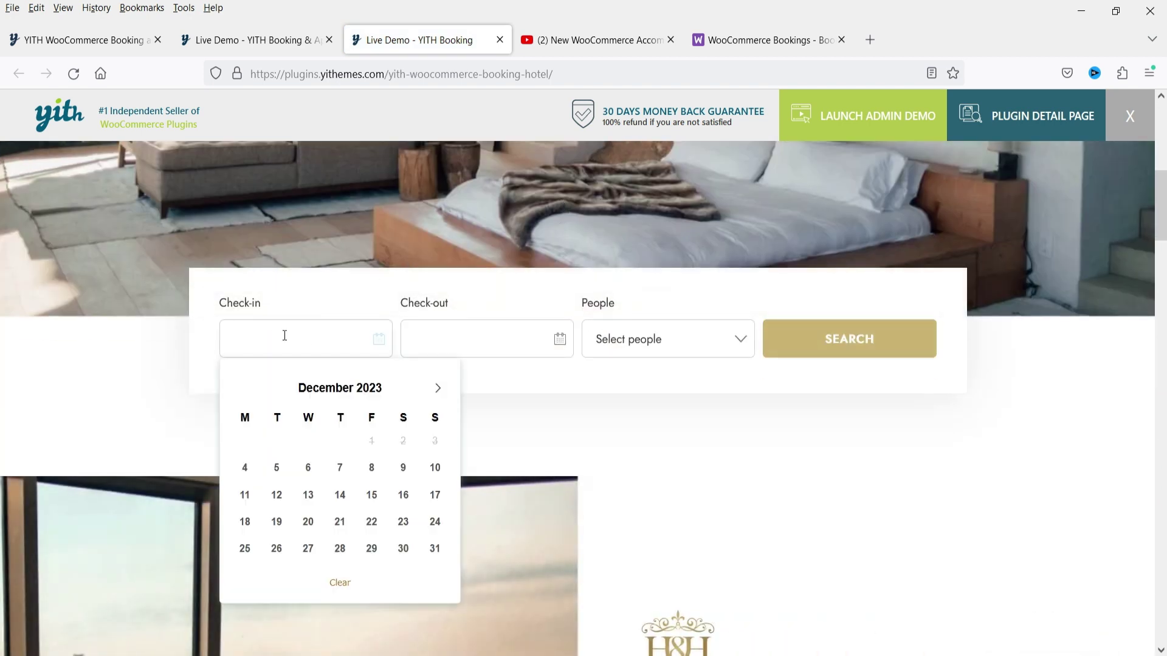
{"action": "left_click", "coordinate": [382, 468]}
{"action": "left_click", "coordinate": [585, 468]}
{"action": "left_click", "coordinate": [674, 338]}
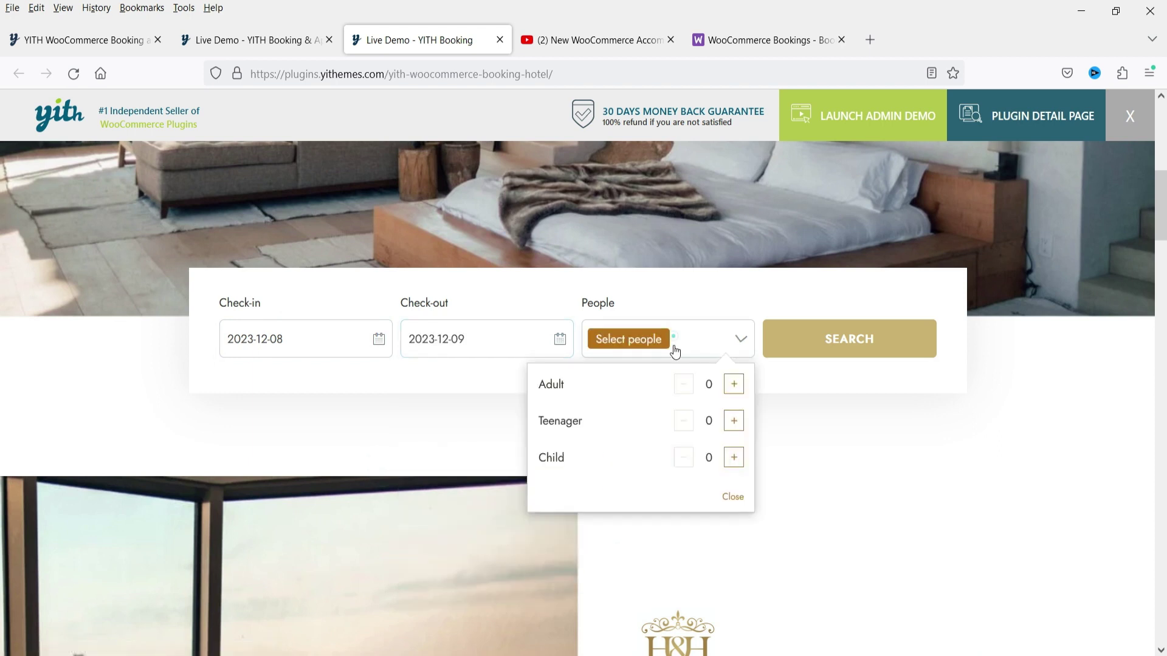
{"action": "left_click", "coordinate": [733, 384]}
{"action": "left_click", "coordinate": [734, 384]}
{"action": "left_click", "coordinate": [733, 420]}
{"action": "left_click", "coordinate": [828, 346]}
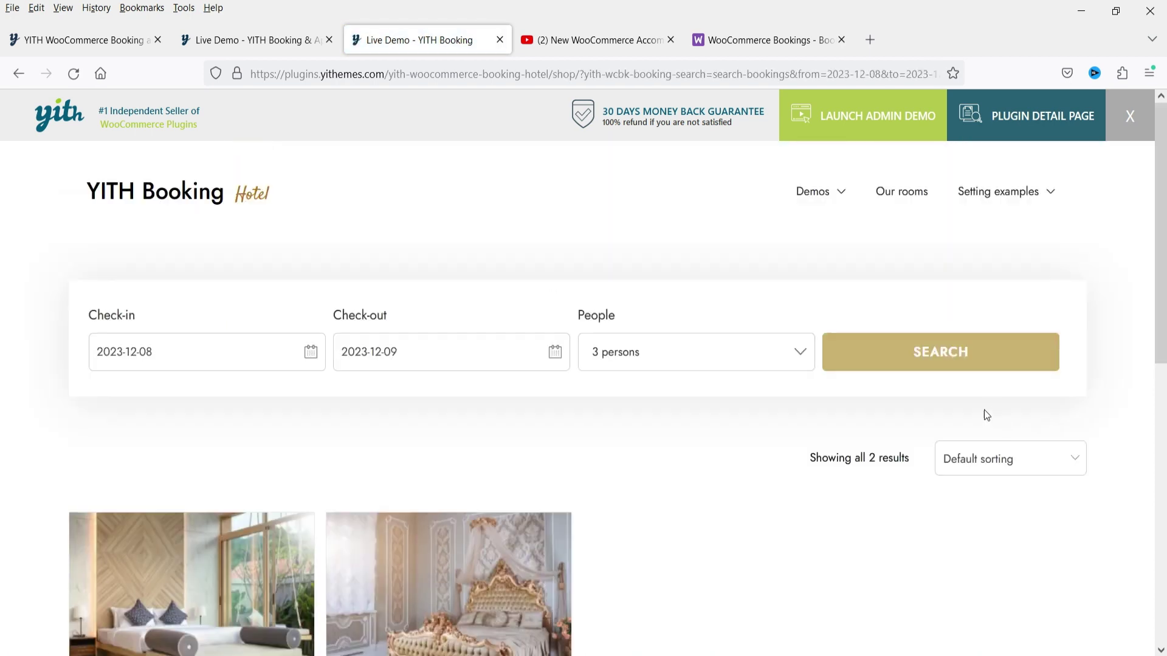
{"action": "scroll", "coordinate": [196, 497], "scroll_direction": "down", "scroll_amount": 4}
{"action": "scroll", "coordinate": [825, 372], "scroll_direction": "up", "scroll_amount": 2}
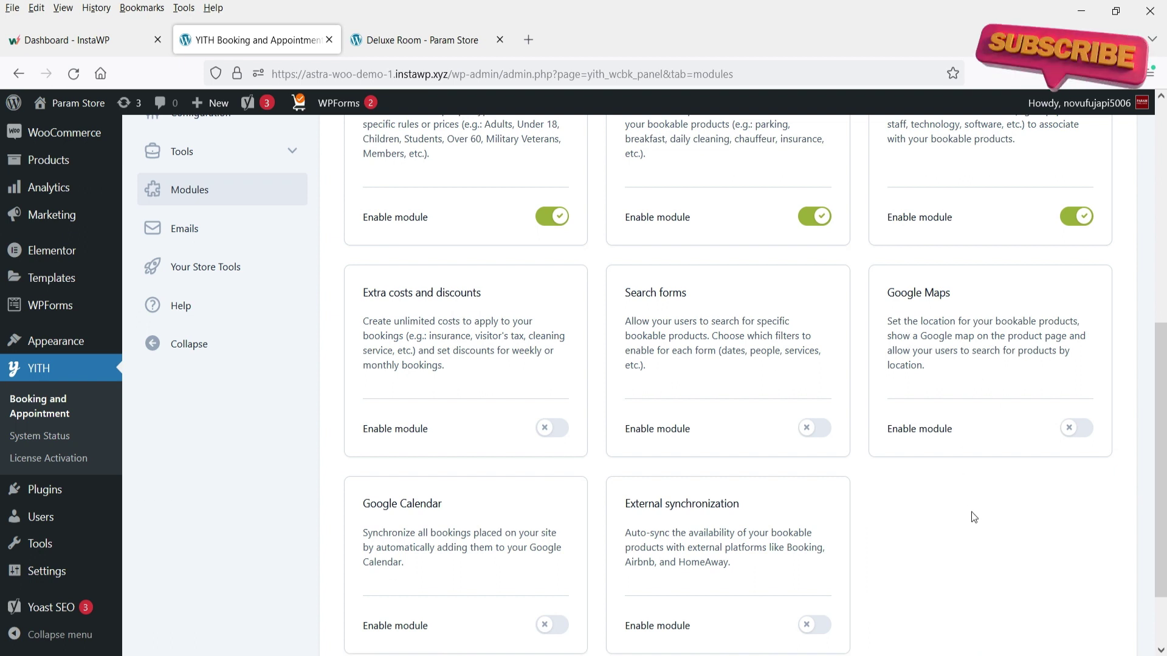
Review the remaining modules in the store admin, including Google Maps, Google Calendar and External synchronization.
{"action": "scroll", "coordinate": [975, 522], "scroll_direction": "down", "scroll_amount": 2}
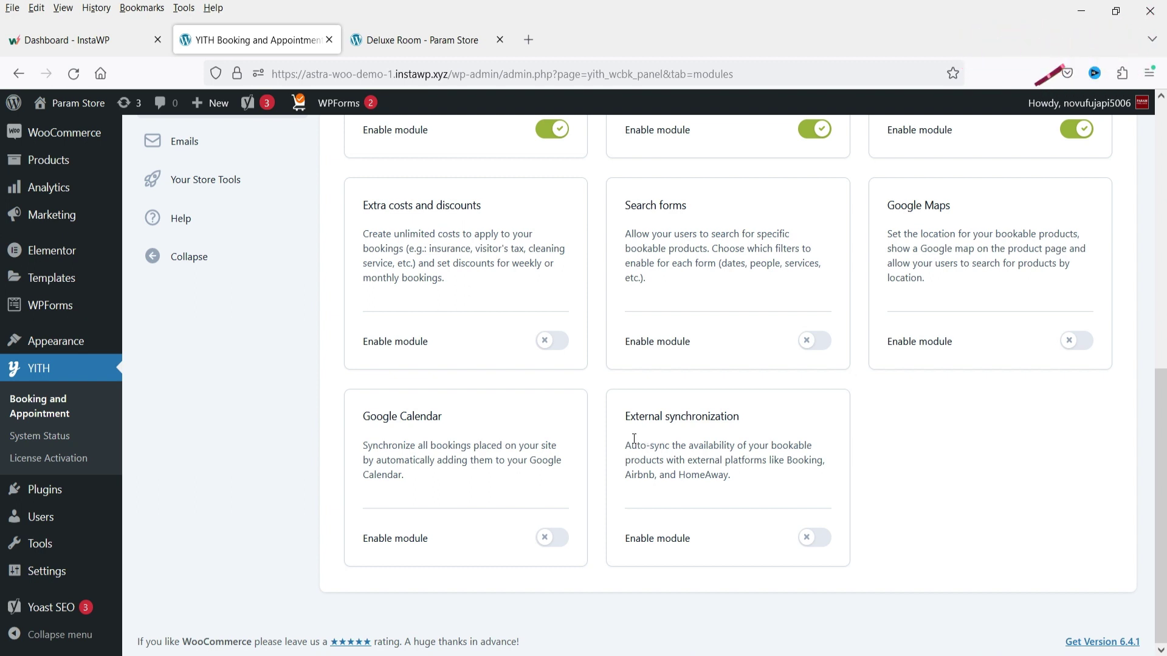
{"action": "scroll", "coordinate": [528, 434], "scroll_direction": "up", "scroll_amount": 5}
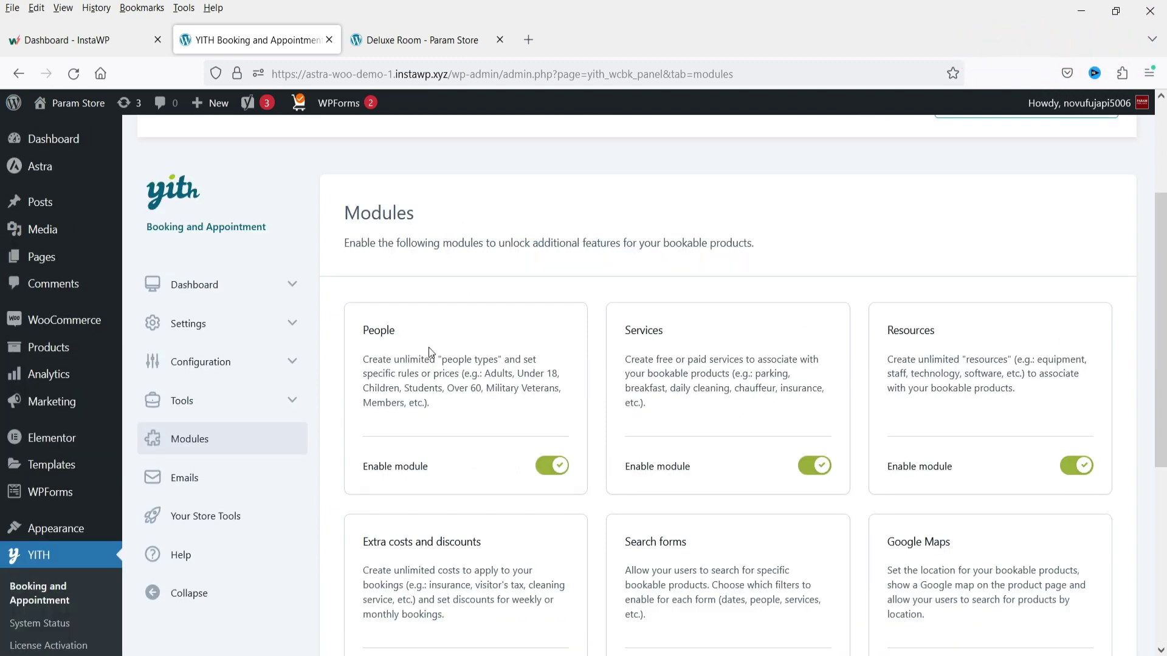
Review the plugin's booking email notifications and open the Confirmed Booking email's subject, heading and message settings.
{"action": "left_click", "coordinate": [158, 483]}
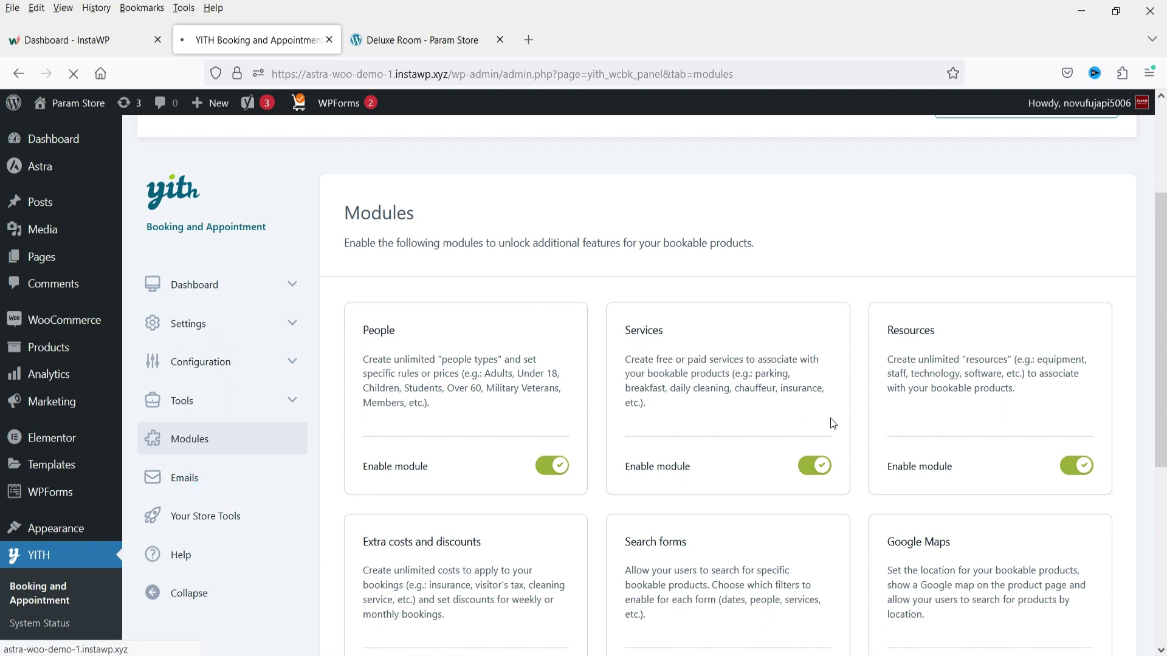
{"action": "scroll", "coordinate": [860, 419], "scroll_direction": "down", "scroll_amount": 4}
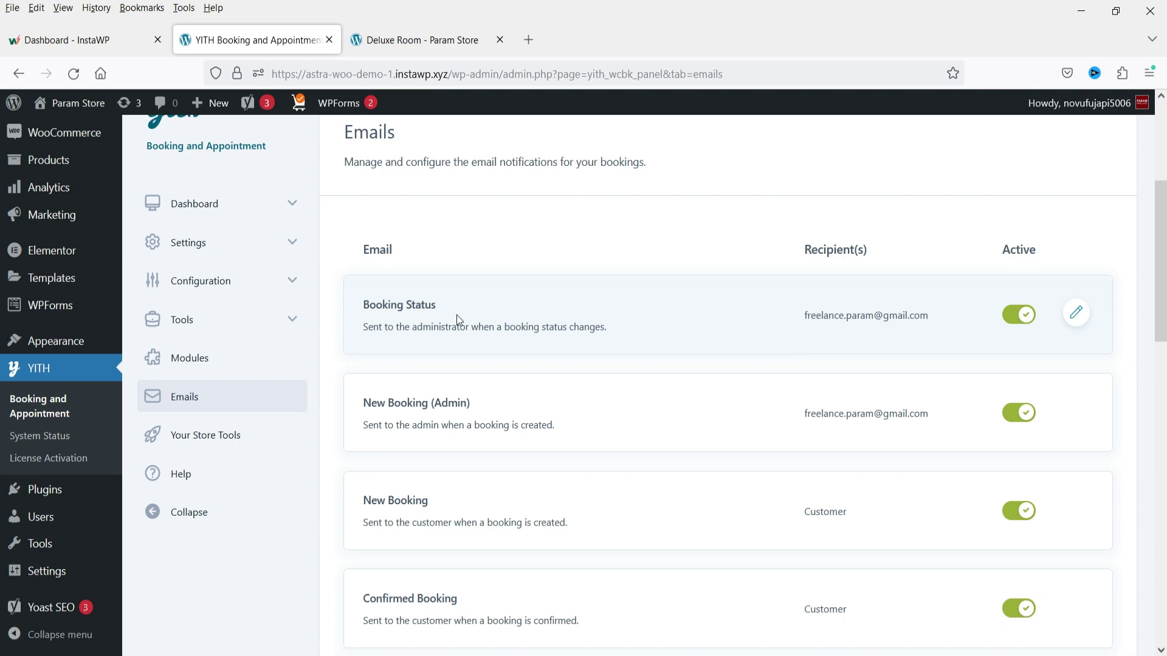
{"action": "scroll", "coordinate": [425, 322], "scroll_direction": "down", "scroll_amount": 1}
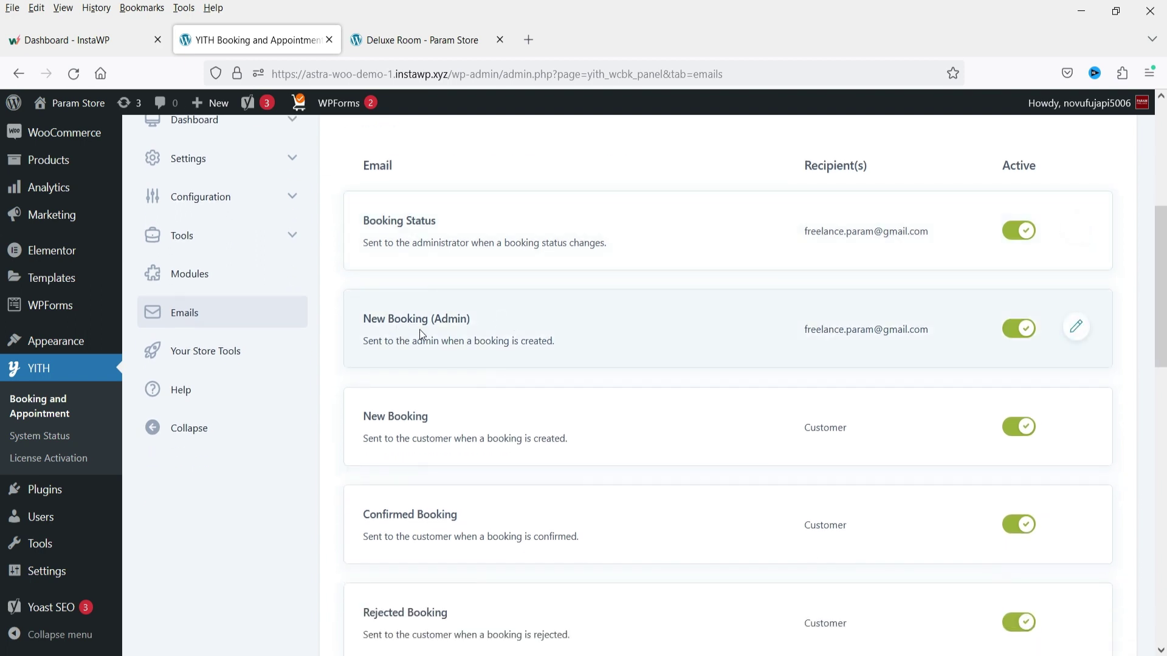
{"action": "left_click_drag", "start_coordinate": [395, 327], "coordinate": [496, 329]}
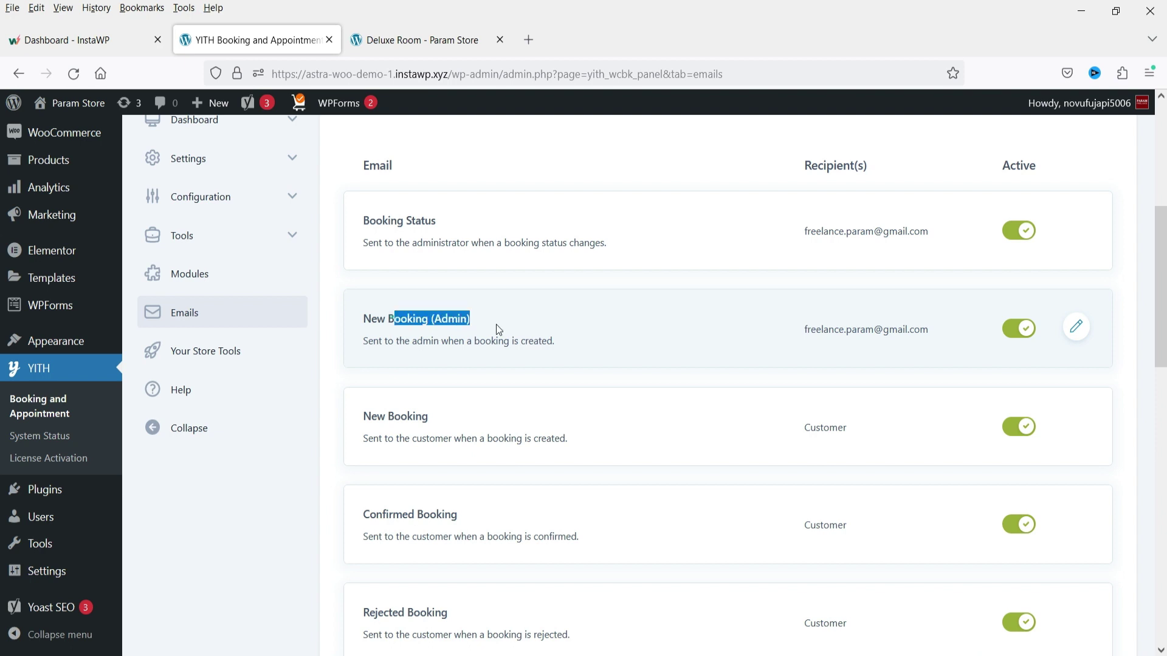
{"action": "scroll", "coordinate": [491, 383], "scroll_direction": "down", "scroll_amount": 3}
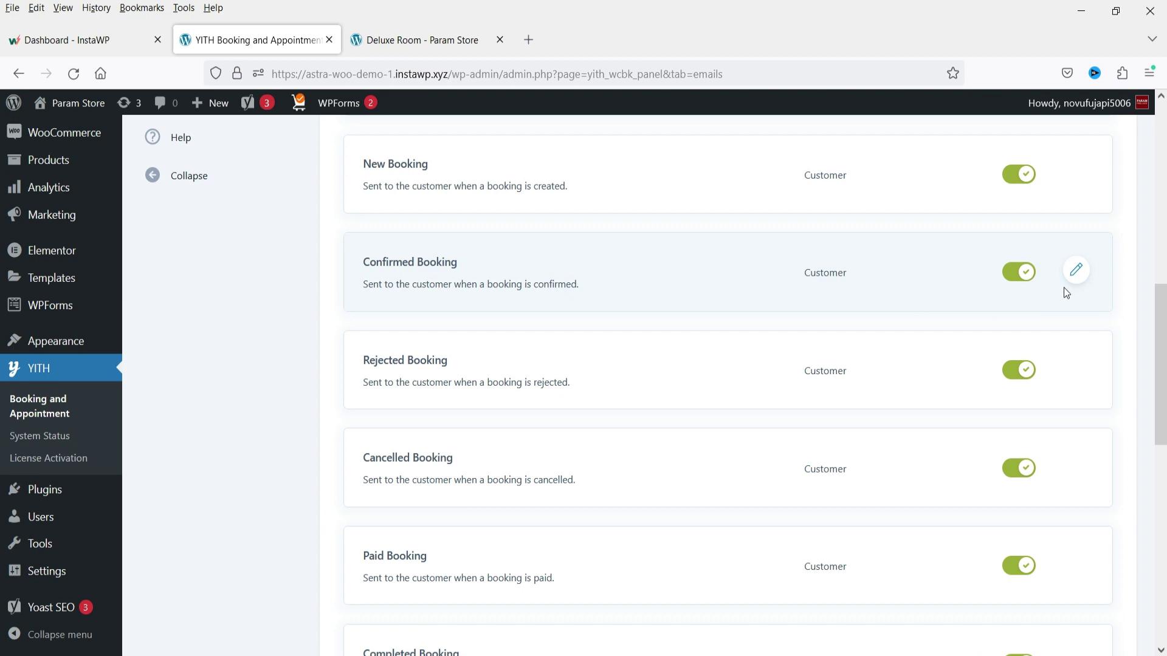
{"action": "left_click", "coordinate": [1076, 270]}
{"action": "scroll", "coordinate": [625, 383], "scroll_direction": "down", "scroll_amount": 3}
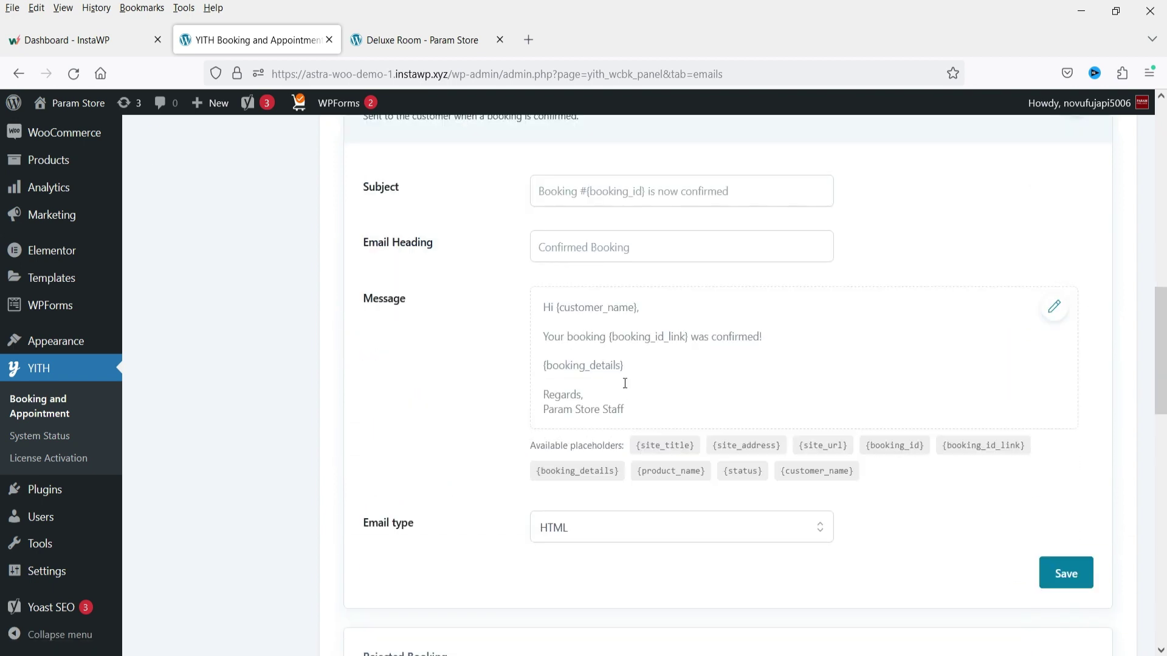
Open the Confirmed Booking email's message in the text editor and save the email settings.
{"action": "scroll", "coordinate": [750, 341], "scroll_direction": "down", "scroll_amount": 3}
{"action": "scroll", "coordinate": [633, 308], "scroll_direction": "up", "scroll_amount": 2}
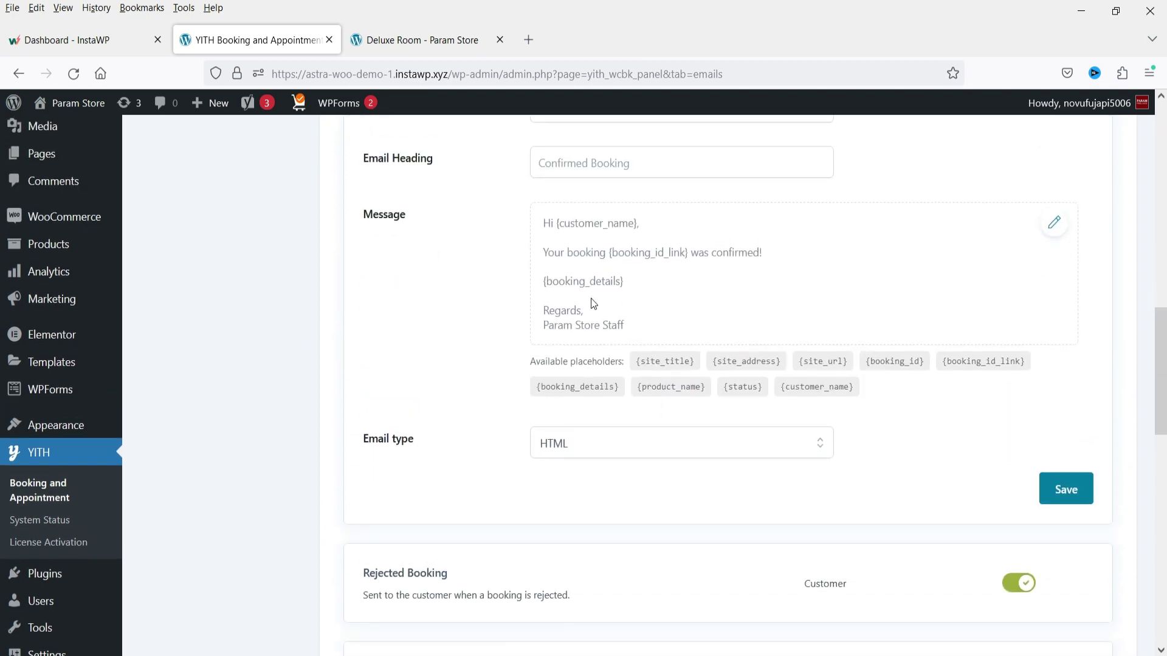
{"action": "left_click", "coordinate": [775, 254]}
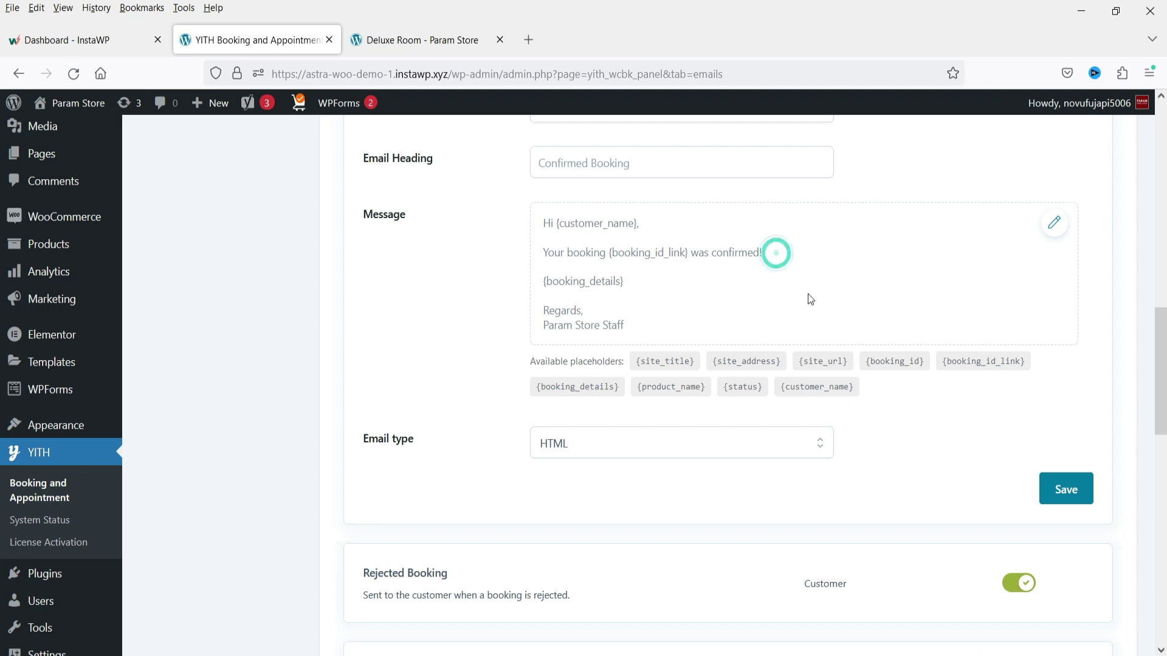
{"action": "left_click", "coordinate": [1056, 224]}
{"action": "left_click", "coordinate": [850, 339]}
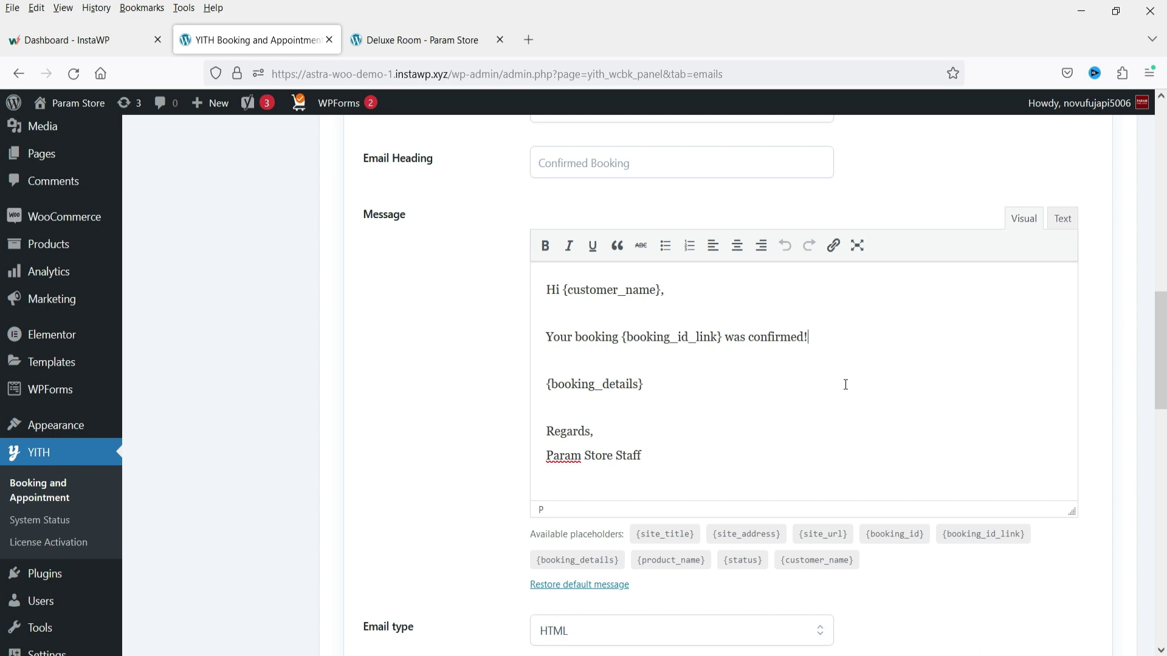
{"action": "scroll", "coordinate": [848, 385], "scroll_direction": "down", "scroll_amount": 2}
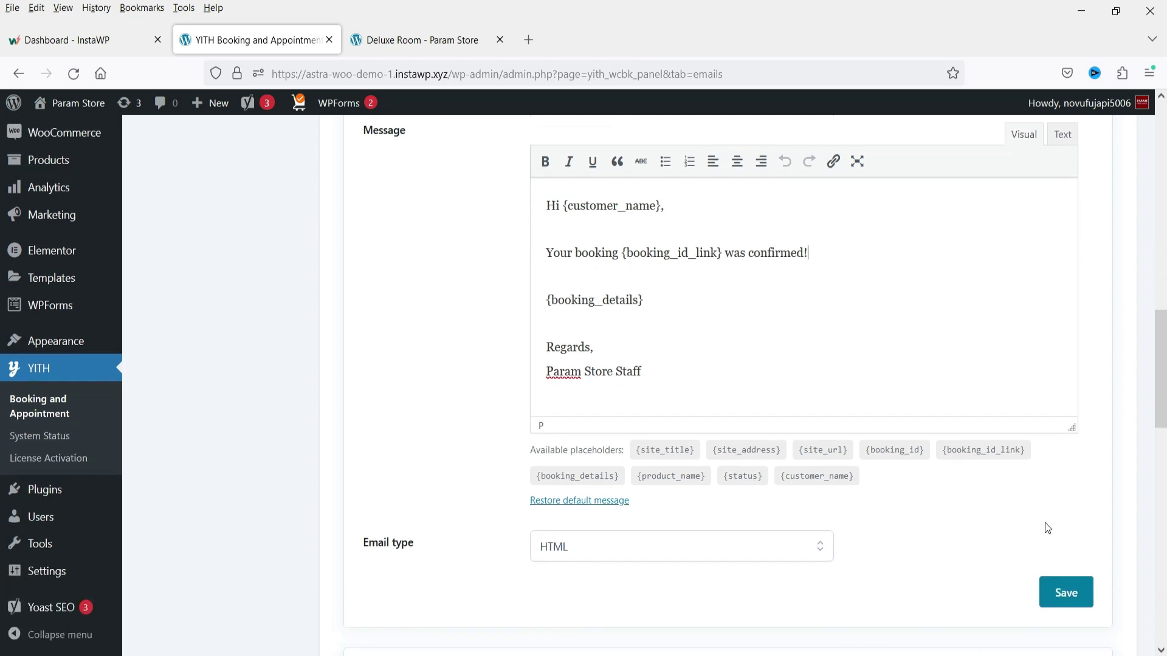
{"action": "left_click", "coordinate": [1065, 593]}
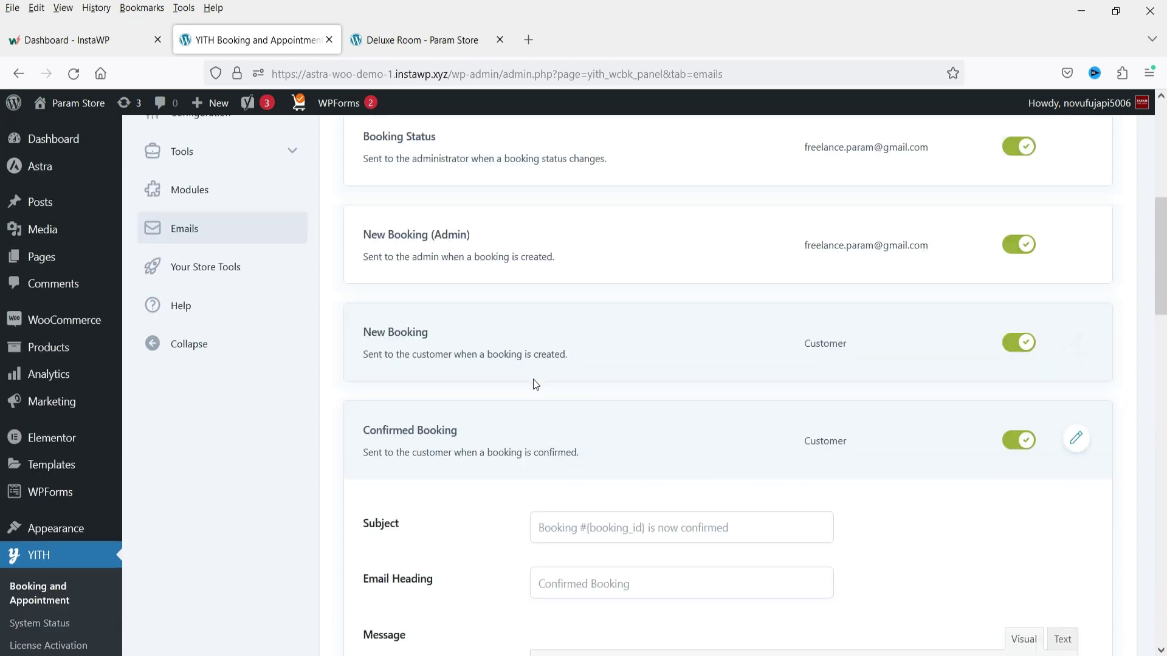
Review the booking plugin's Tools settings and its Help page with the video tutorial, documentation and FAQs.
{"action": "scroll", "coordinate": [443, 383], "scroll_direction": "up", "scroll_amount": 1}
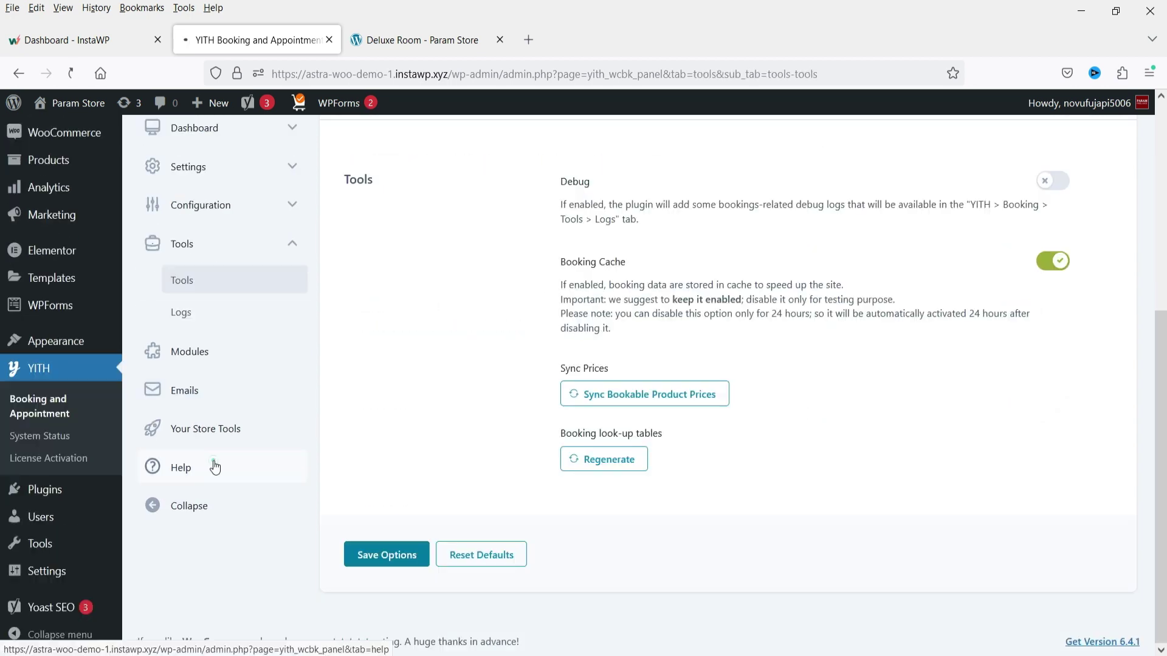
{"action": "left_click", "coordinate": [213, 469]}
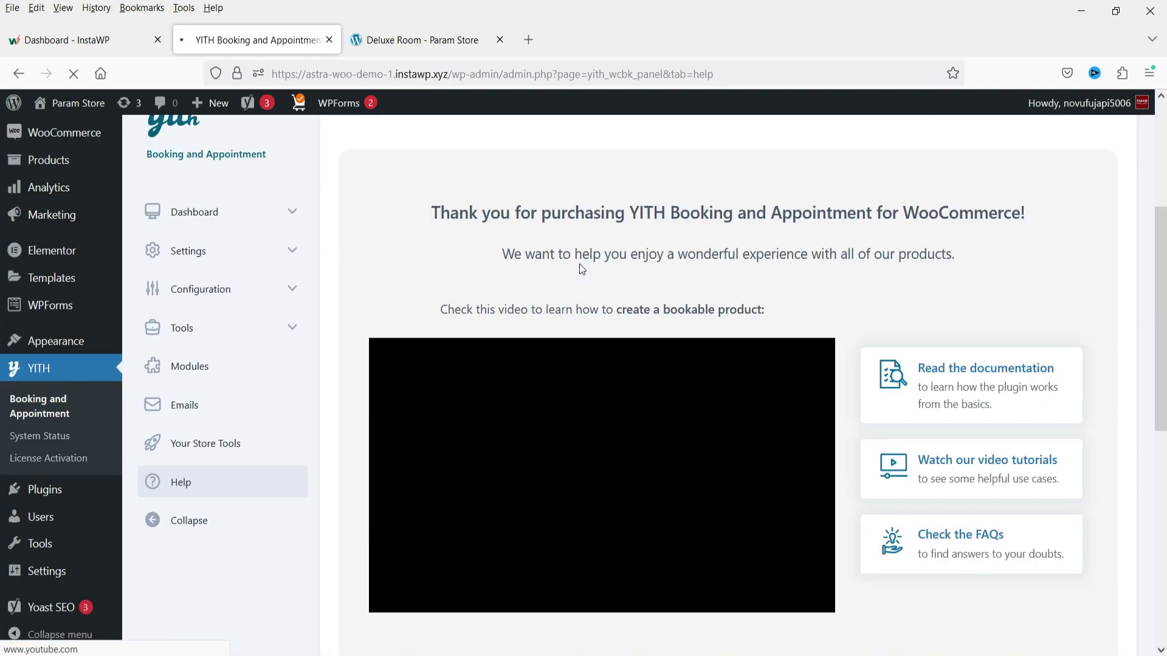
{"action": "scroll", "coordinate": [657, 385], "scroll_direction": "down", "scroll_amount": 4}
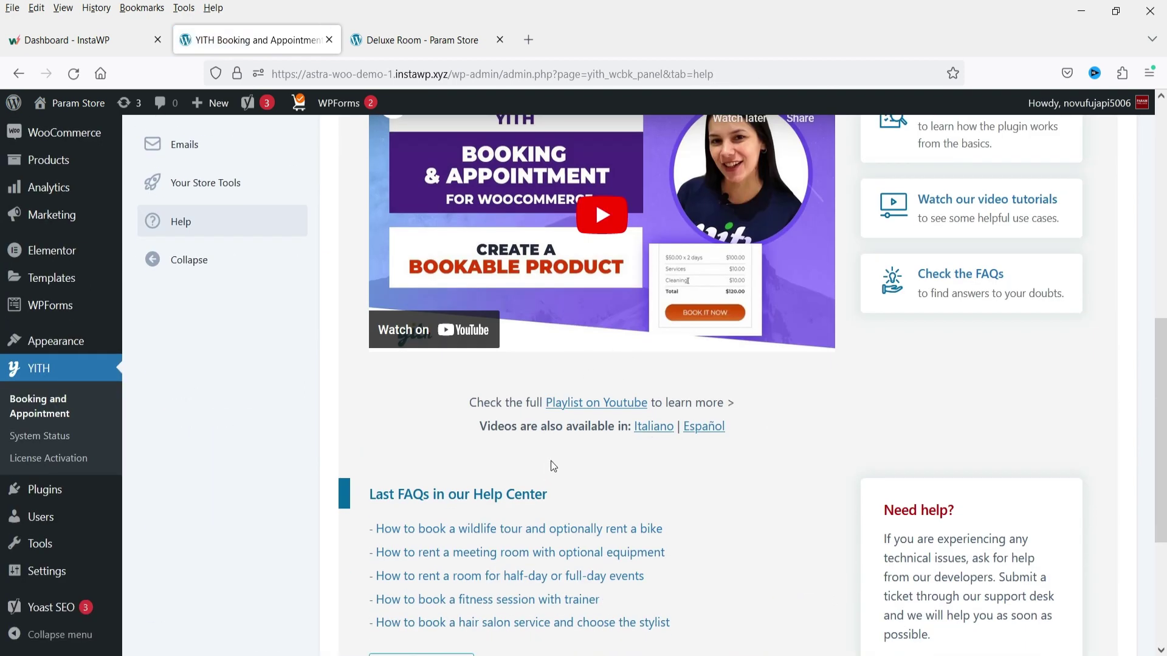
{"action": "scroll", "coordinate": [553, 466], "scroll_direction": "down", "scroll_amount": 4}
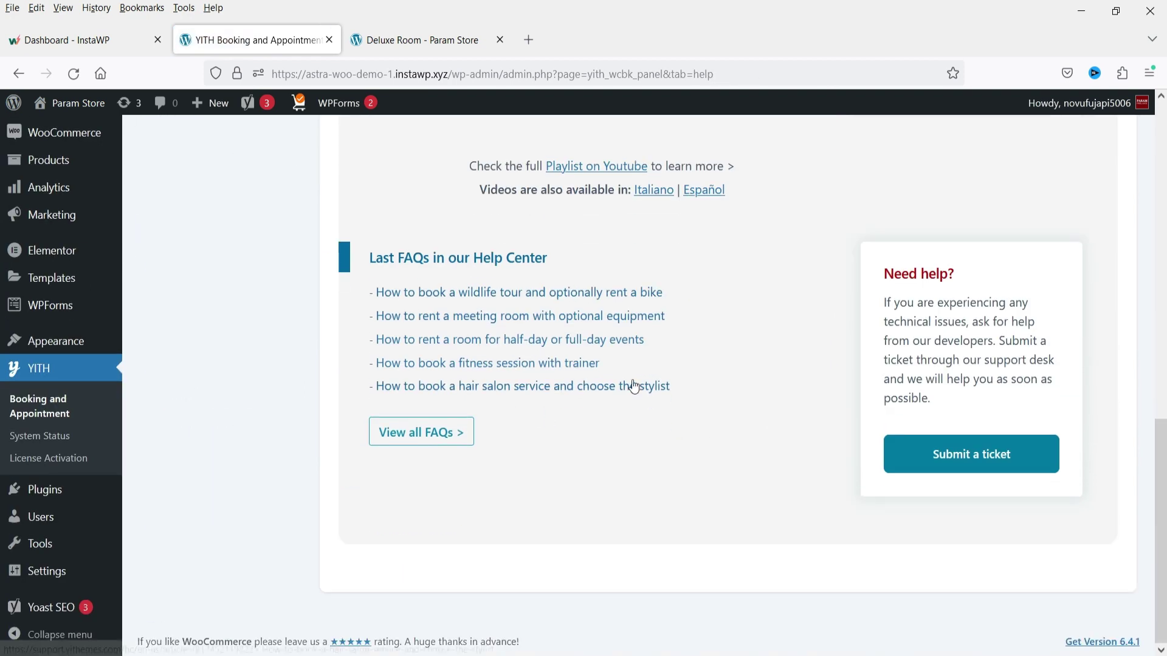
{"action": "scroll", "coordinate": [635, 386], "scroll_direction": "up", "scroll_amount": 15}
Edit the Deluxe Room product and enable its people option with a maximum of 4 people per booking.
{"action": "left_click", "coordinate": [403, 41]}
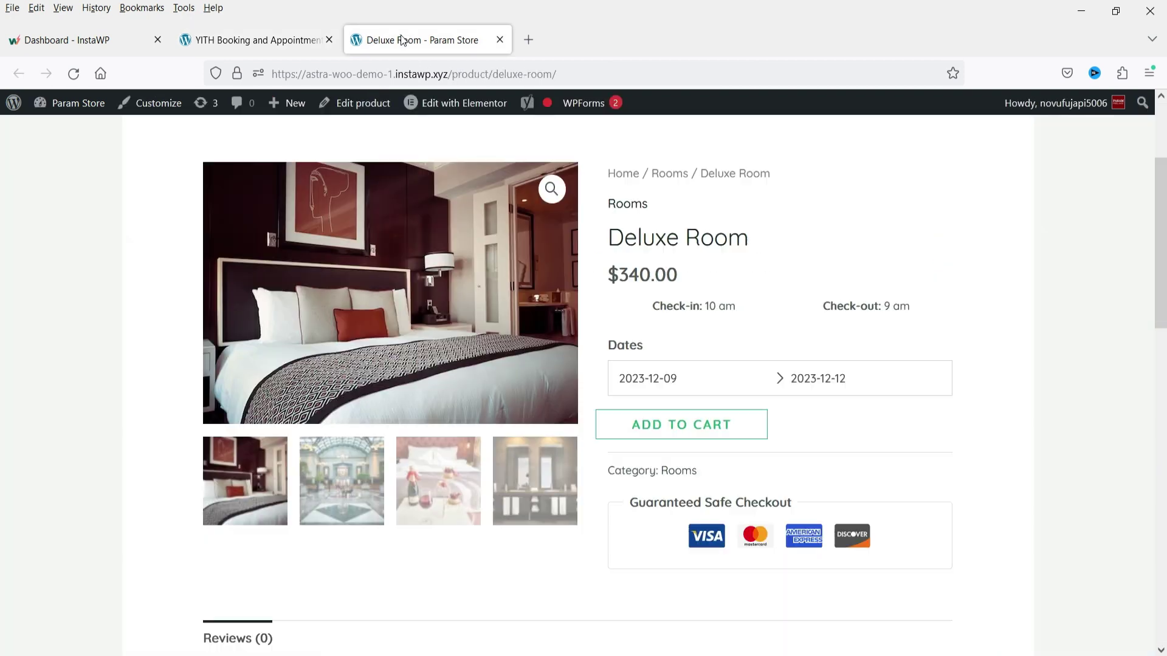
{"action": "left_click", "coordinate": [349, 109]}
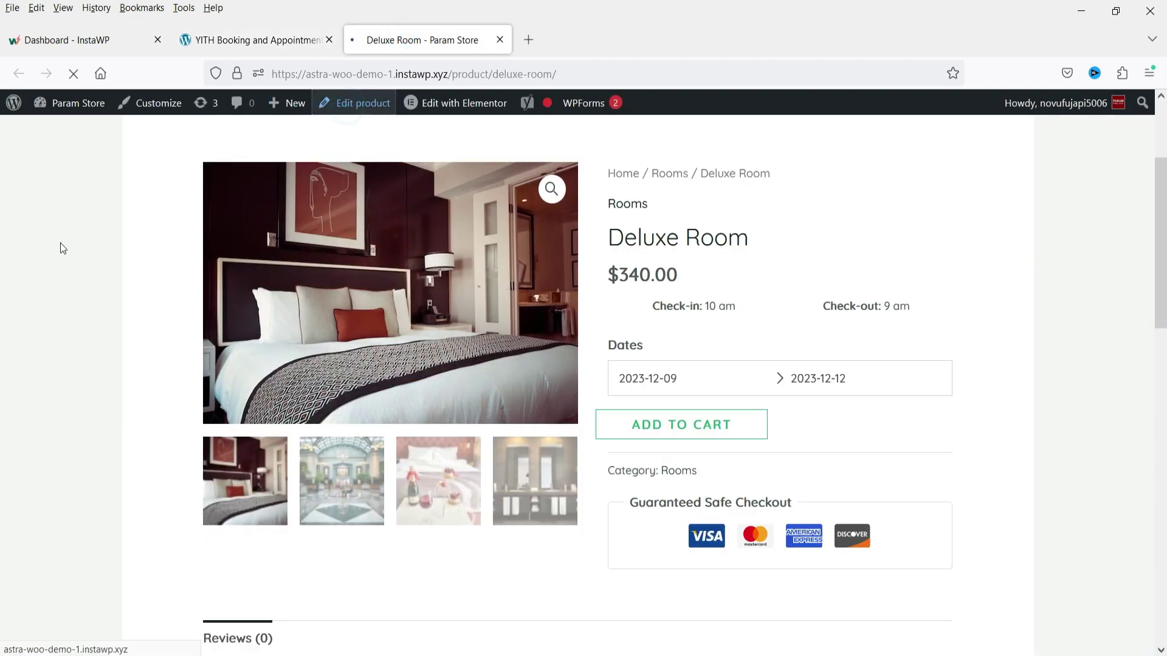
{"action": "scroll", "coordinate": [658, 225], "scroll_direction": "down", "scroll_amount": 6}
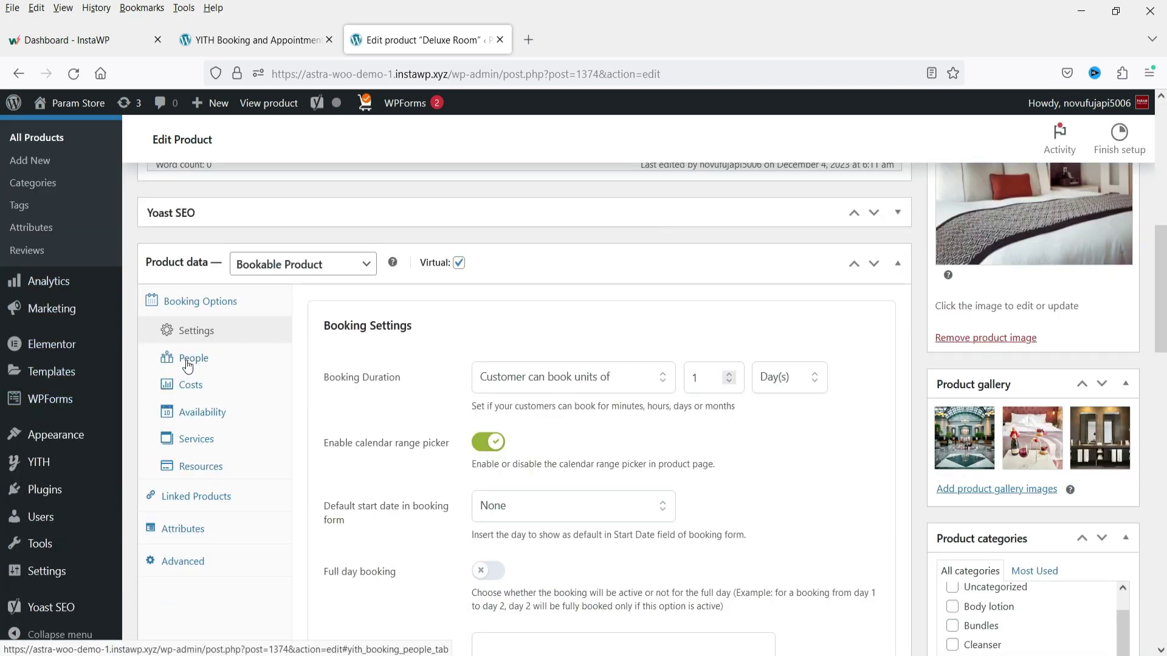
{"action": "left_click", "coordinate": [188, 363]}
{"action": "left_click", "coordinate": [487, 371]}
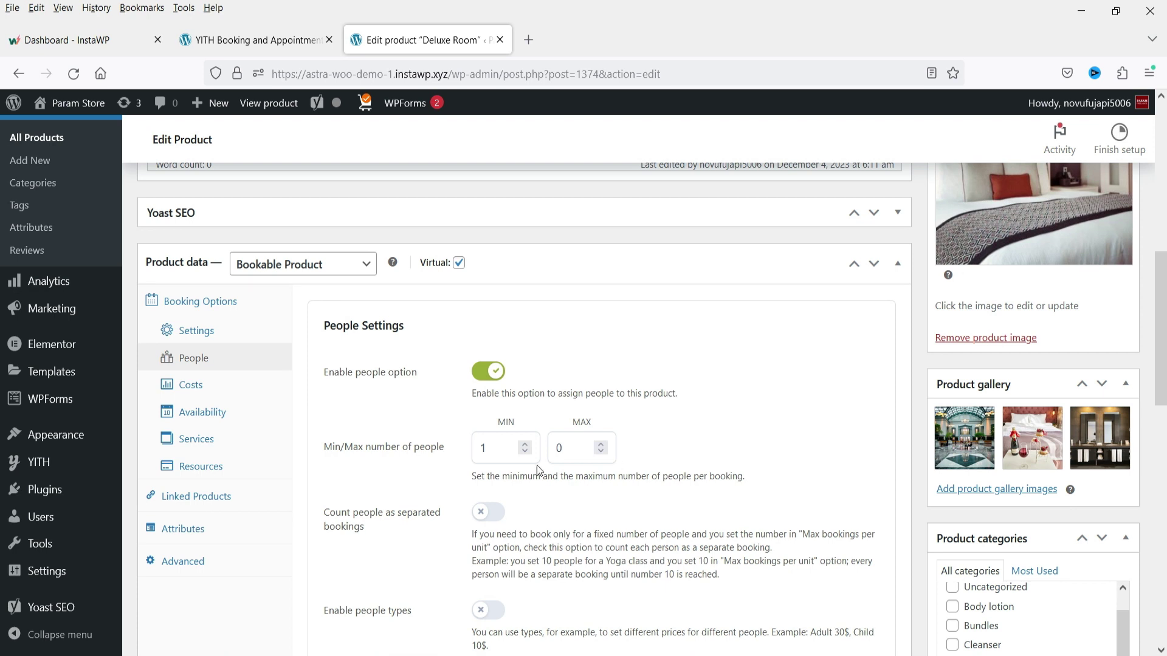
{"action": "left_click", "coordinate": [600, 445]}
{"action": "left_click", "coordinate": [601, 445]}
{"action": "left_click", "coordinate": [601, 446]}
Enable people types for the Deluxe Room to view the People Types section, and disable the option again.
{"action": "scroll", "coordinate": [702, 446], "scroll_direction": "down", "scroll_amount": 3}
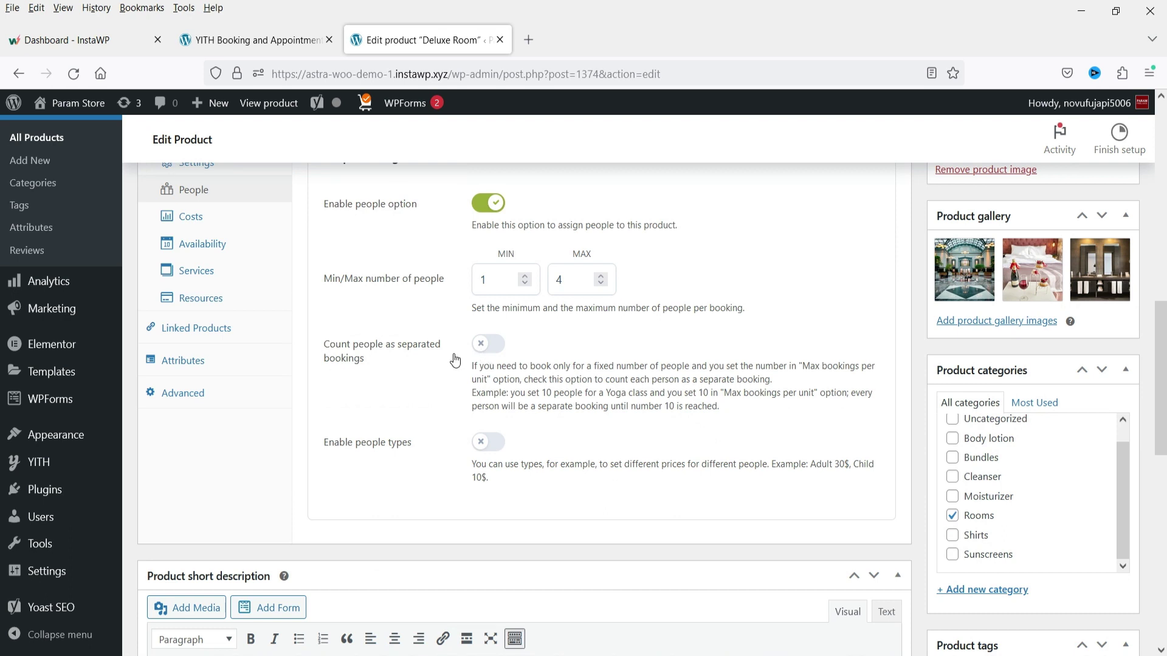
{"action": "left_click", "coordinate": [491, 452]}
{"action": "scroll", "coordinate": [562, 361], "scroll_direction": "down", "scroll_amount": 4}
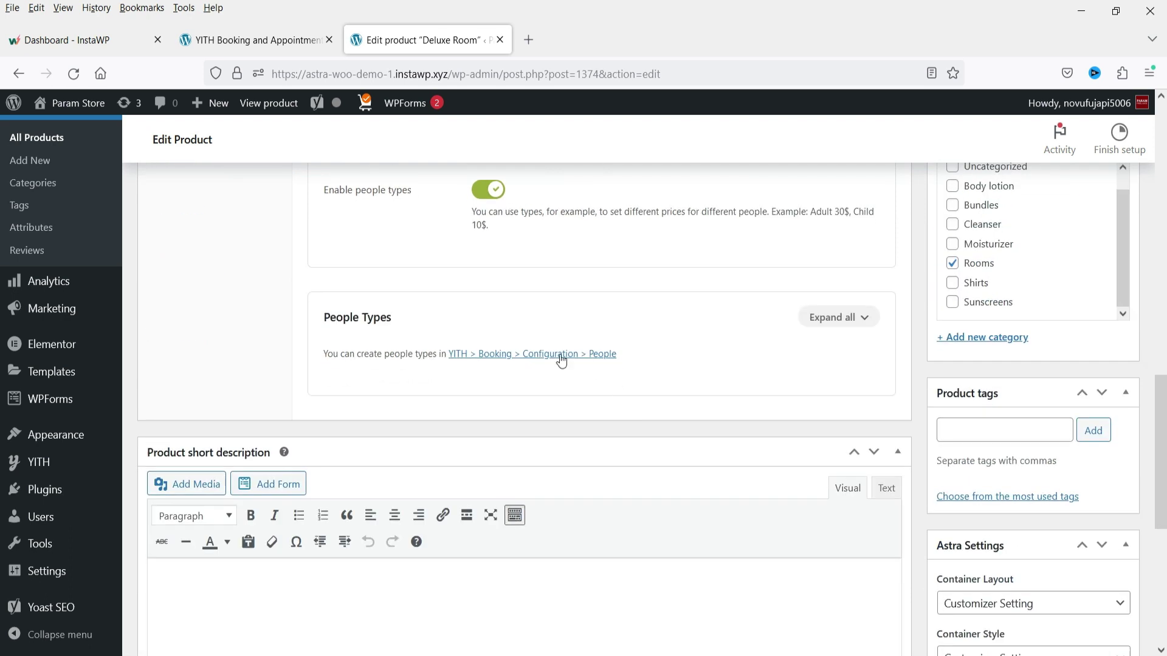
{"action": "scroll", "coordinate": [747, 376], "scroll_direction": "up", "scroll_amount": 3}
{"action": "left_click", "coordinate": [489, 360]}
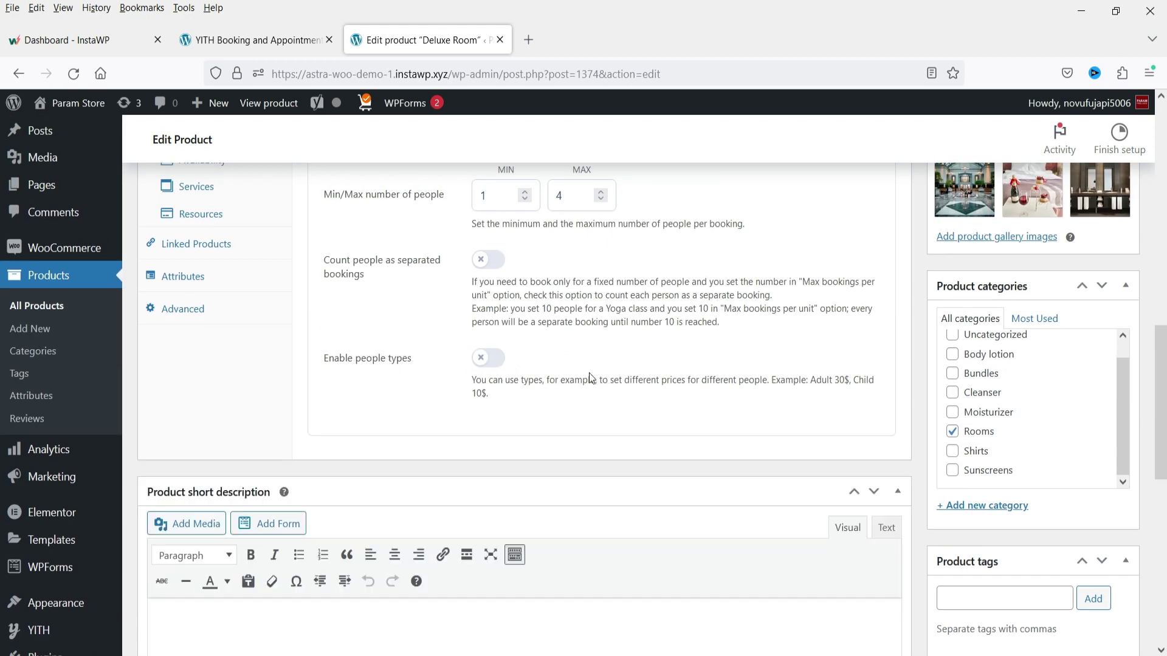
Update the Deluxe Room product to save its people settings.
{"action": "scroll", "coordinate": [589, 373], "scroll_direction": "up", "scroll_amount": 5}
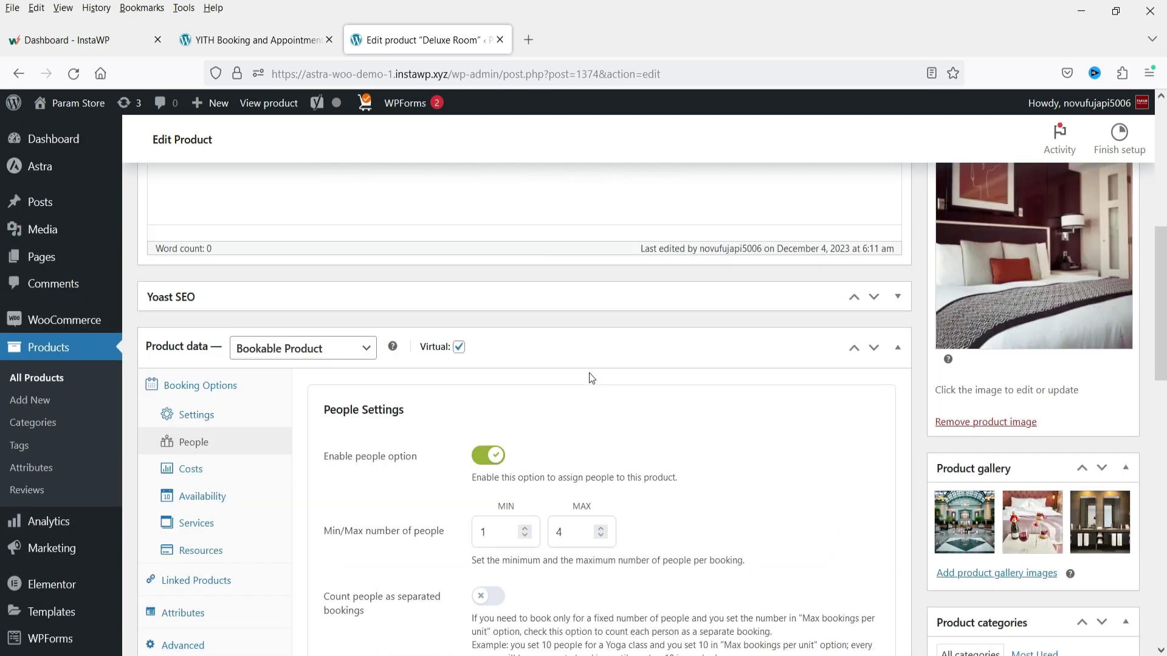
{"action": "scroll", "coordinate": [2, 316], "scroll_direction": "up", "scroll_amount": 5}
{"action": "left_click", "coordinate": [1097, 396]}
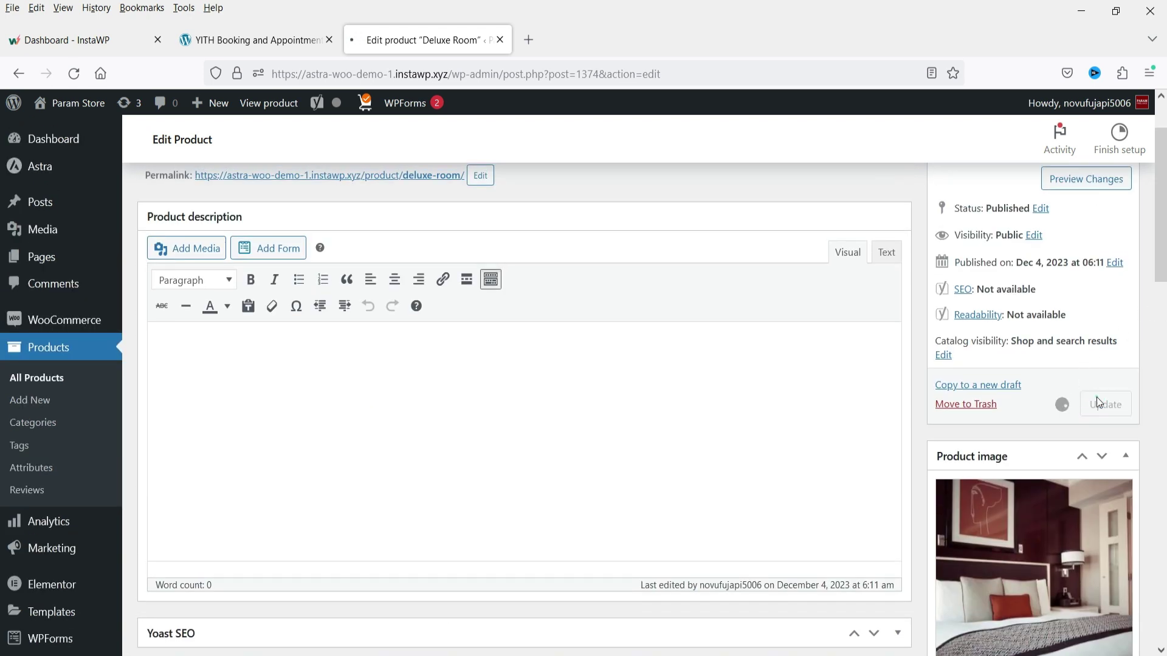
Review the Deluxe Room's standard prices, including the extra price charged for each added person.
{"action": "scroll", "coordinate": [584, 331], "scroll_direction": "down", "scroll_amount": 5}
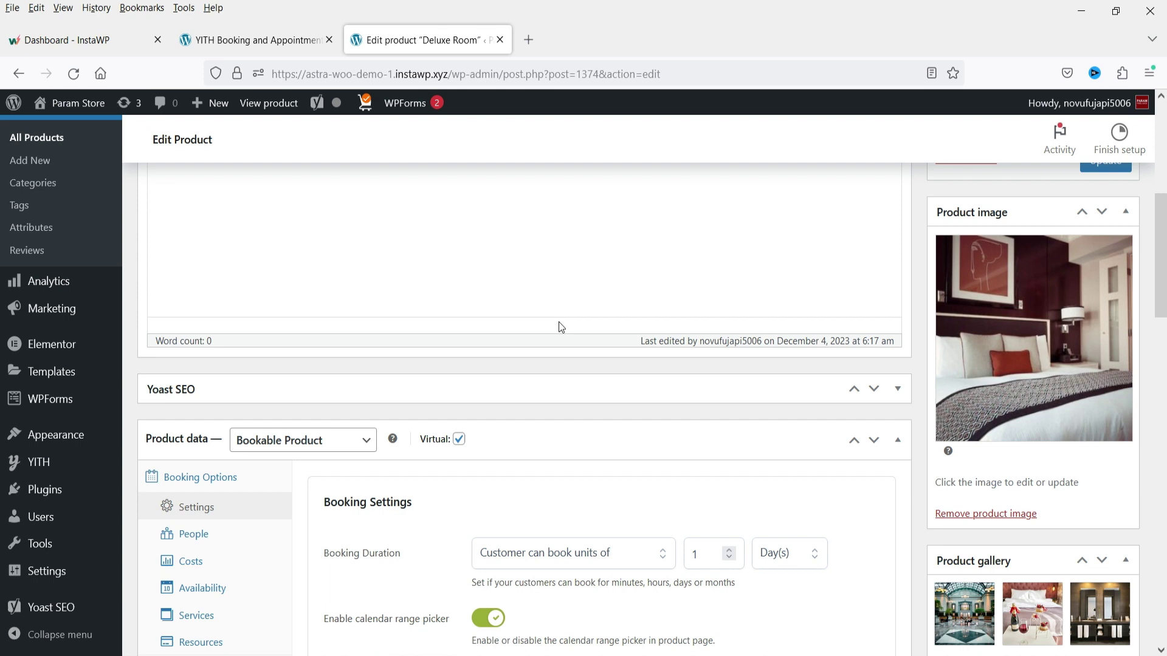
{"action": "left_click", "coordinate": [222, 561]}
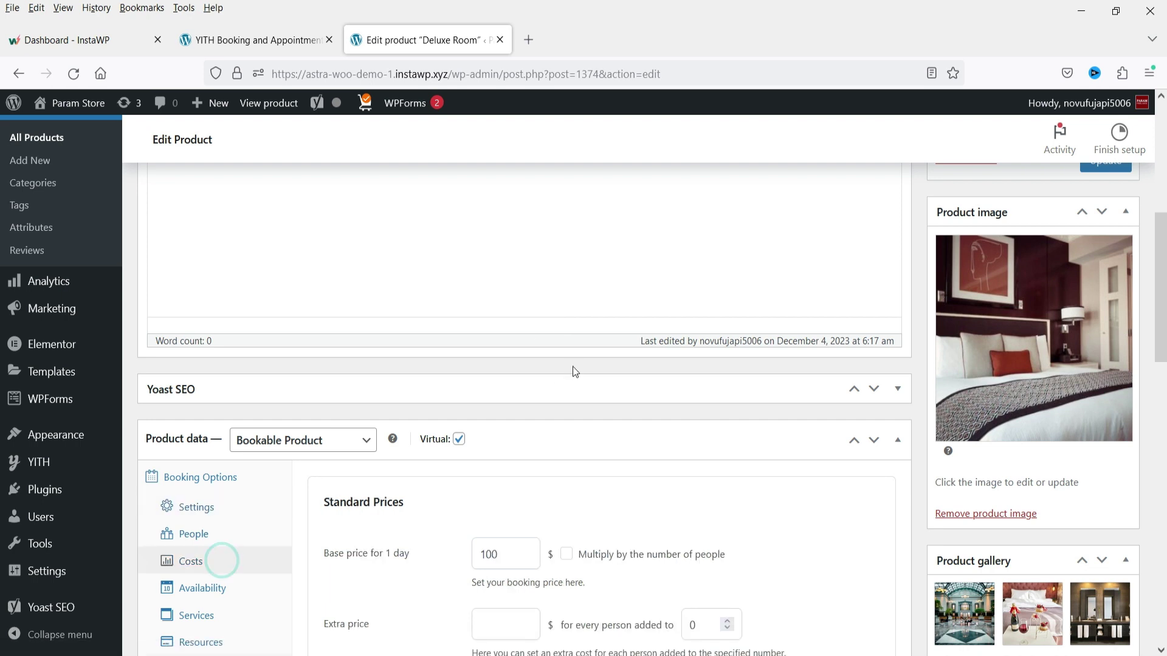
{"action": "scroll", "coordinate": [572, 368], "scroll_direction": "down", "scroll_amount": 3}
{"action": "scroll", "coordinate": [571, 369], "scroll_direction": "down", "scroll_amount": 3}
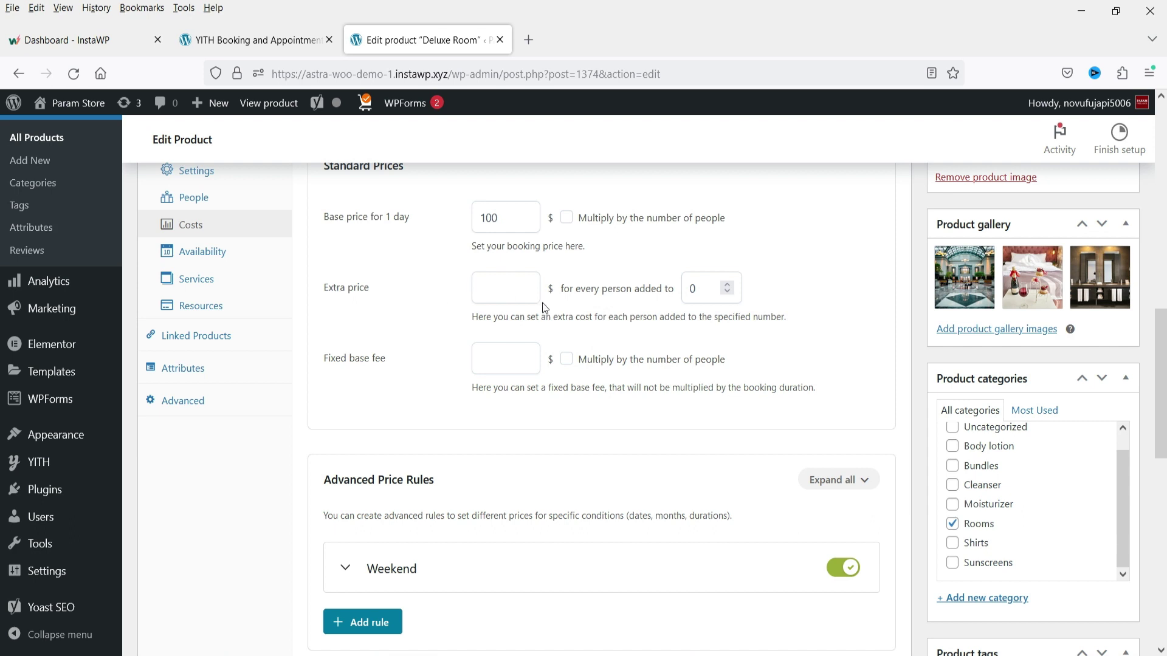
{"action": "left_click_drag", "start_coordinate": [491, 318], "coordinate": [785, 318]}
{"action": "left_click", "coordinate": [825, 329]}
{"action": "left_click", "coordinate": [521, 286]}
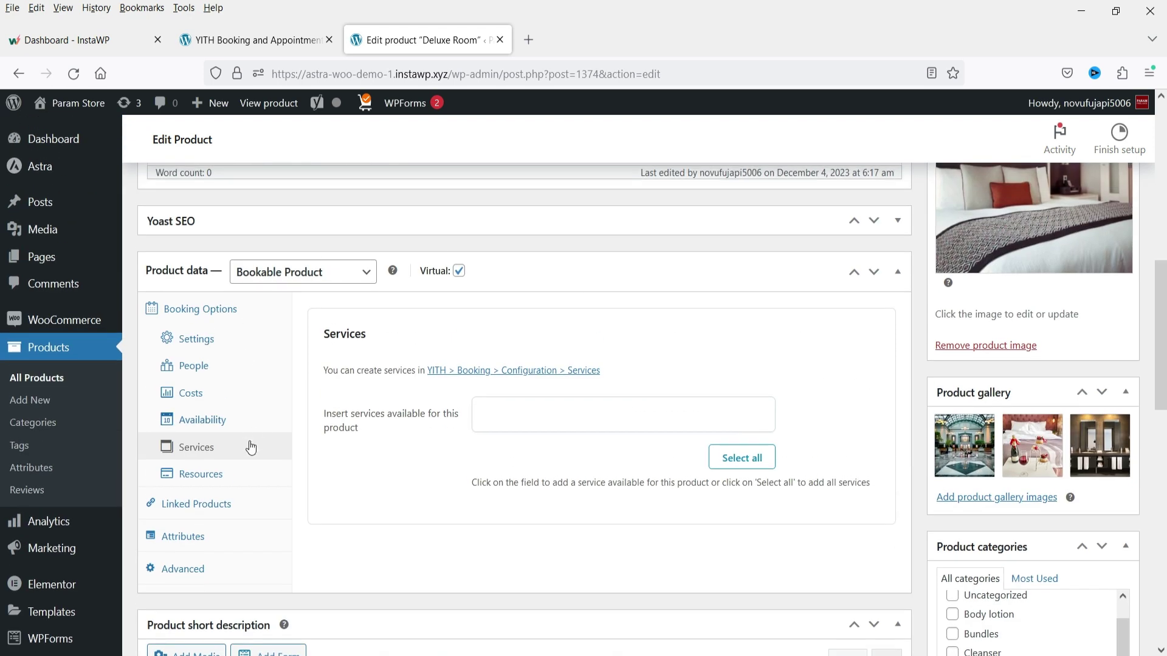
Add Breakfast to the Deluxe Room's available services and update the product.
{"action": "left_click", "coordinate": [529, 412]}
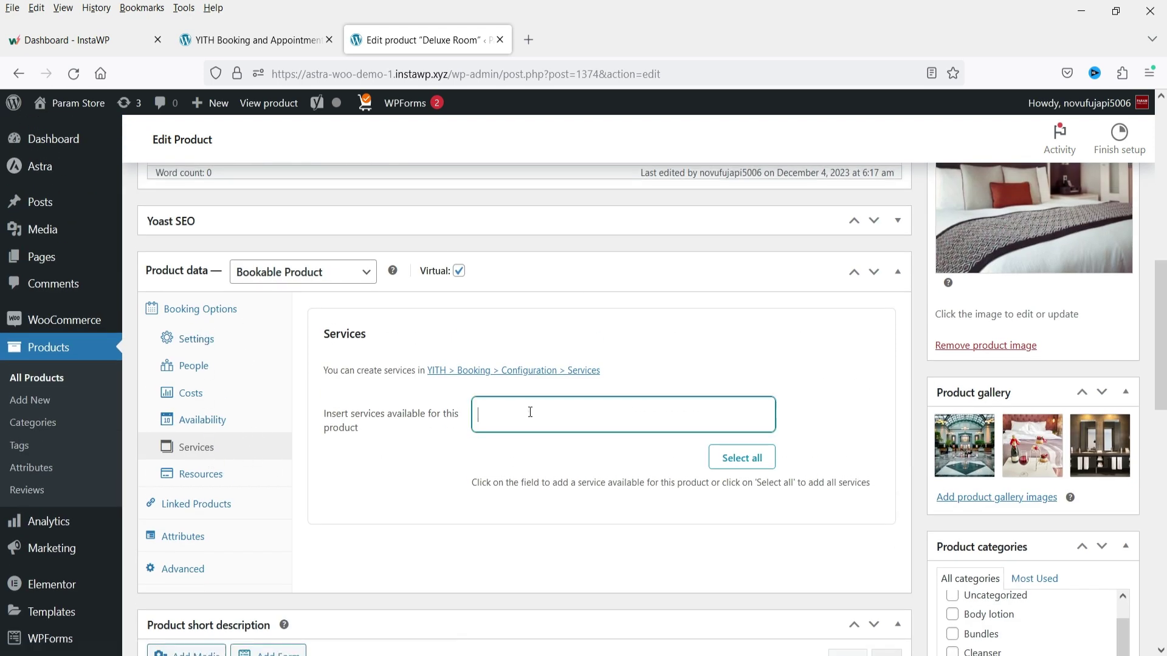
{"action": "left_click", "coordinate": [521, 456]}
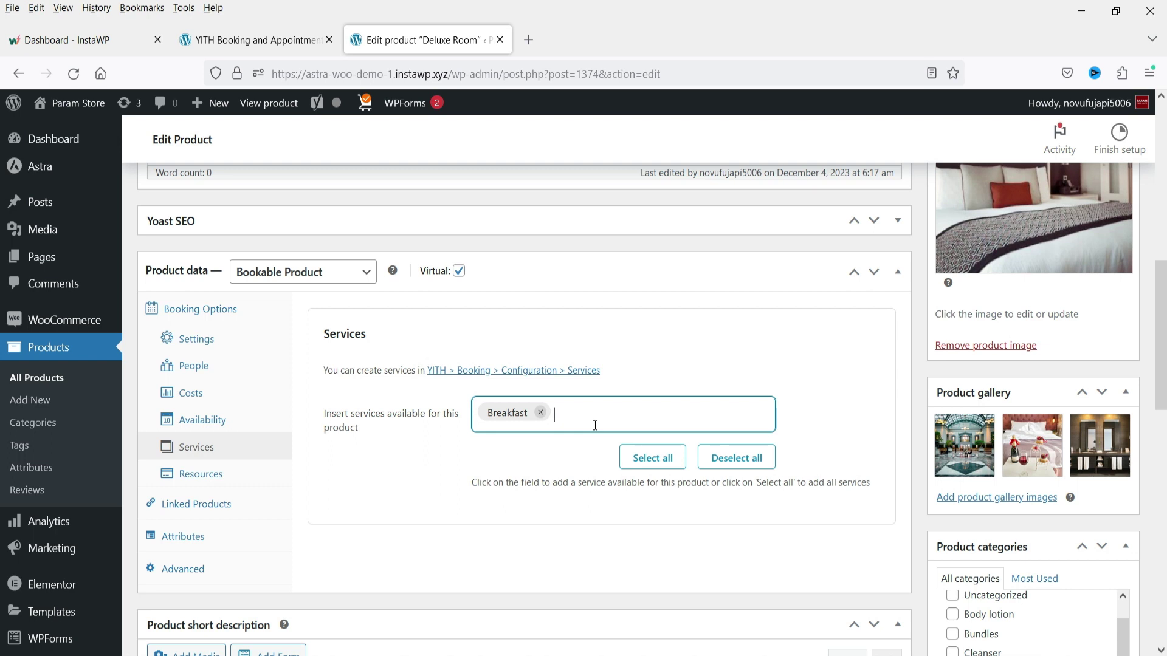
{"action": "scroll", "coordinate": [668, 340], "scroll_direction": "up", "scroll_amount": 5}
{"action": "left_click", "coordinate": [1105, 329]}
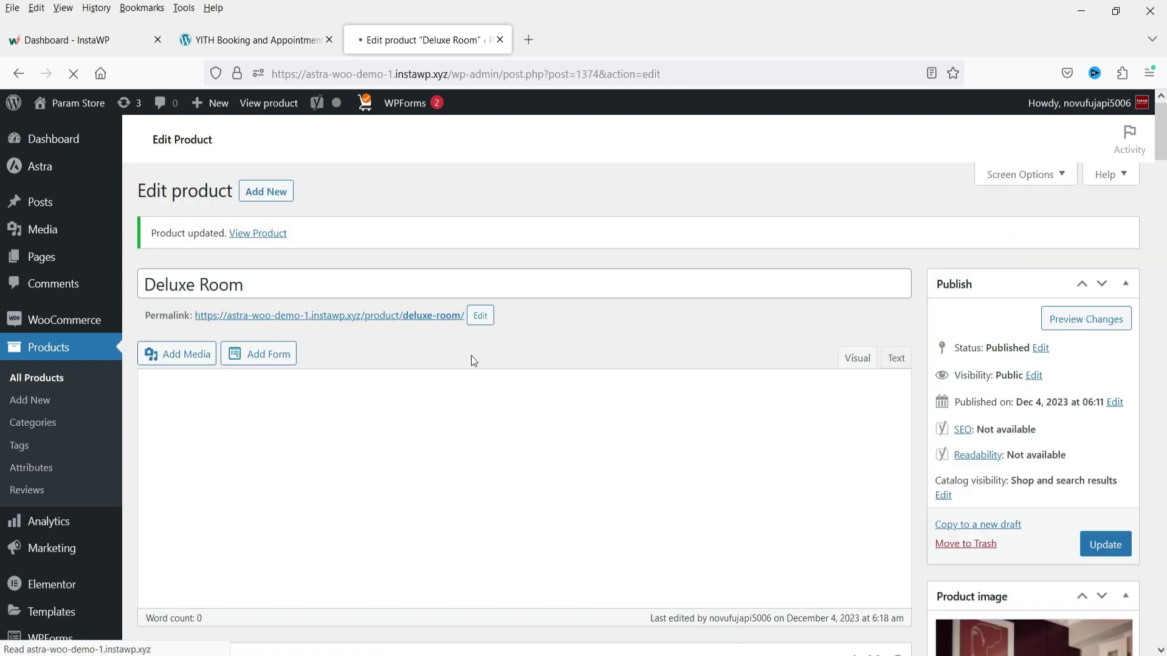
Open the Deluxe Room's public page in a new tab and view its people and included services options.
{"action": "right_click", "coordinate": [462, 315]}
{"action": "left_click", "coordinate": [518, 330]}
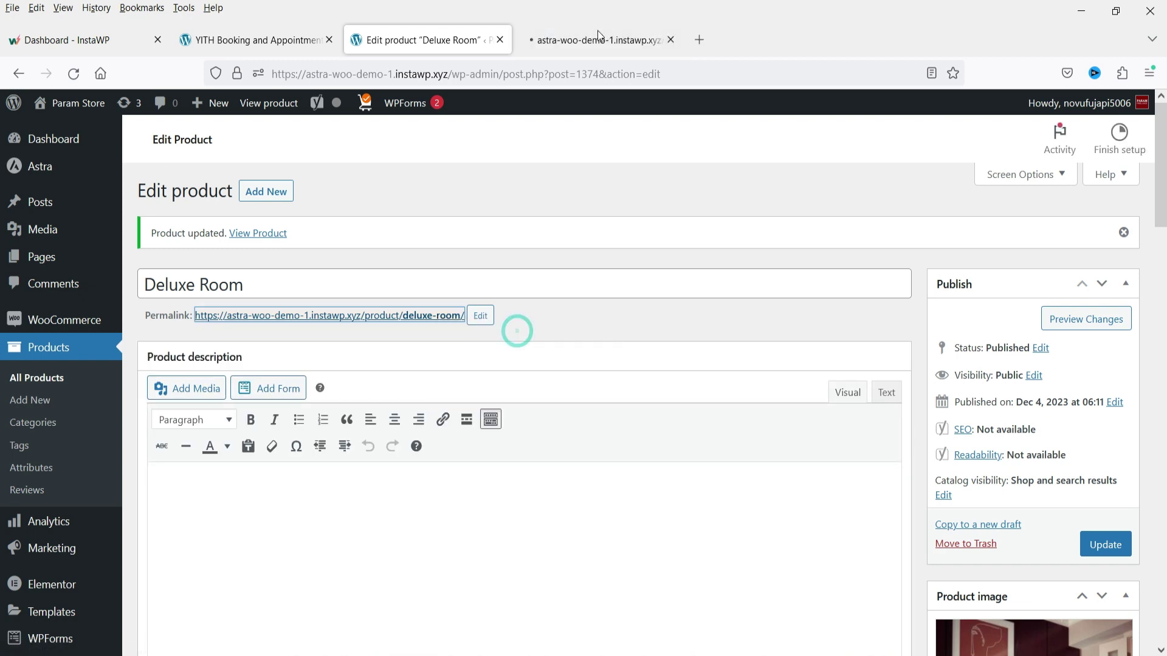
{"action": "left_click", "coordinate": [596, 31]}
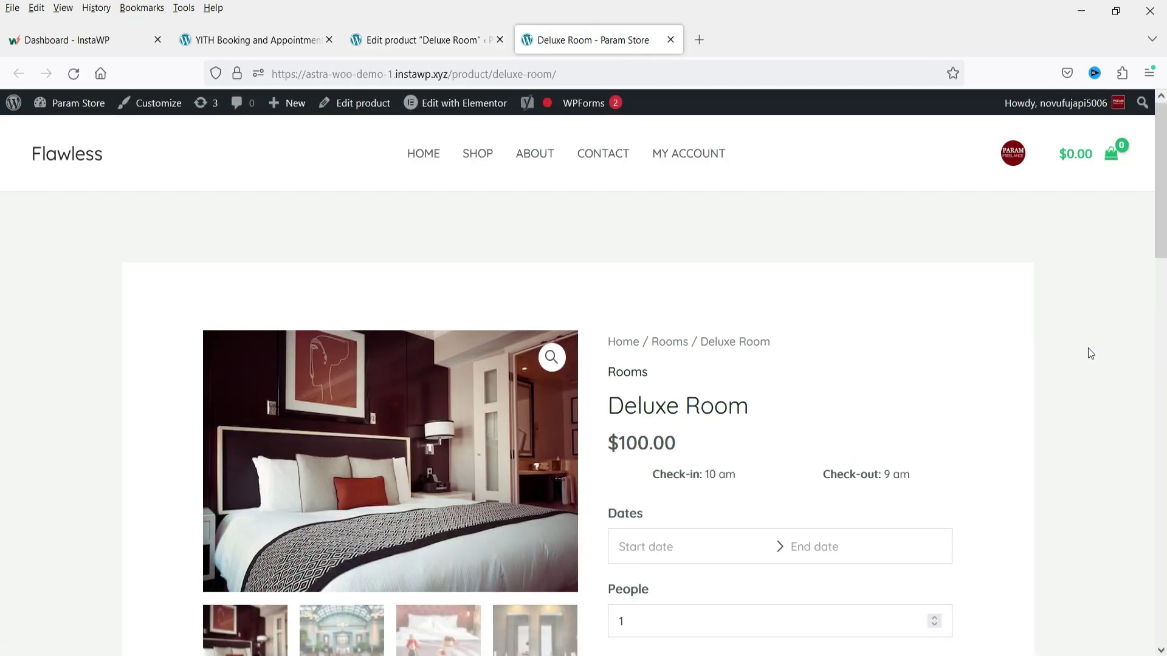
{"action": "scroll", "coordinate": [1088, 348], "scroll_direction": "down", "scroll_amount": 4}
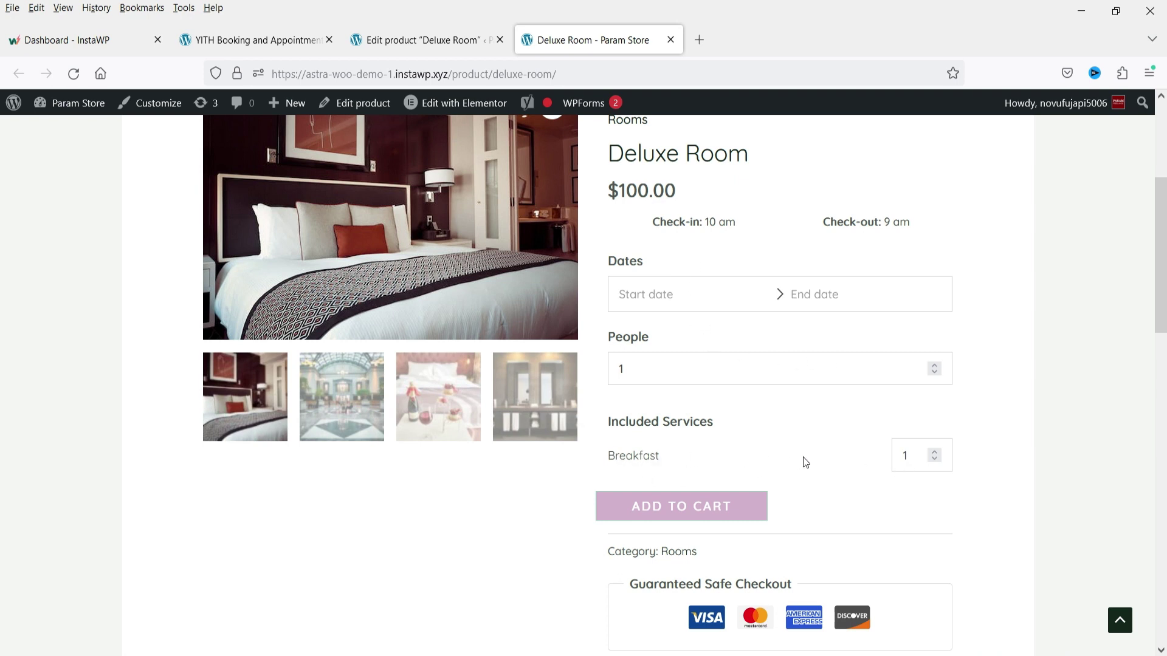
Set the Breakfast quantity to 0 in the room's booking form.
{"action": "scroll", "coordinate": [817, 438], "scroll_direction": "down", "scroll_amount": 3}
{"action": "double_click", "coordinate": [918, 288]}
{"action": "type", "text": "0"}
{"action": "left_click", "coordinate": [1003, 320]}
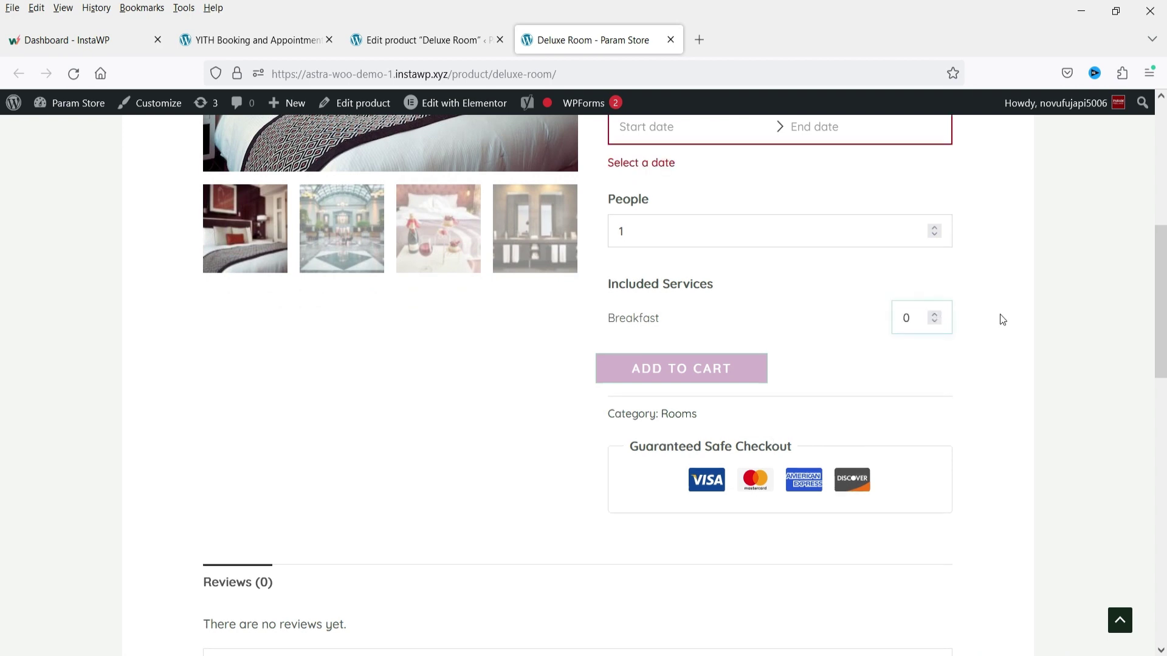
Choose the stay from 2023-12-05 to 2023-12-07 and set the number of people to 3.
{"action": "scroll", "coordinate": [964, 334], "scroll_direction": "up", "scroll_amount": 3}
{"action": "left_click", "coordinate": [645, 294]}
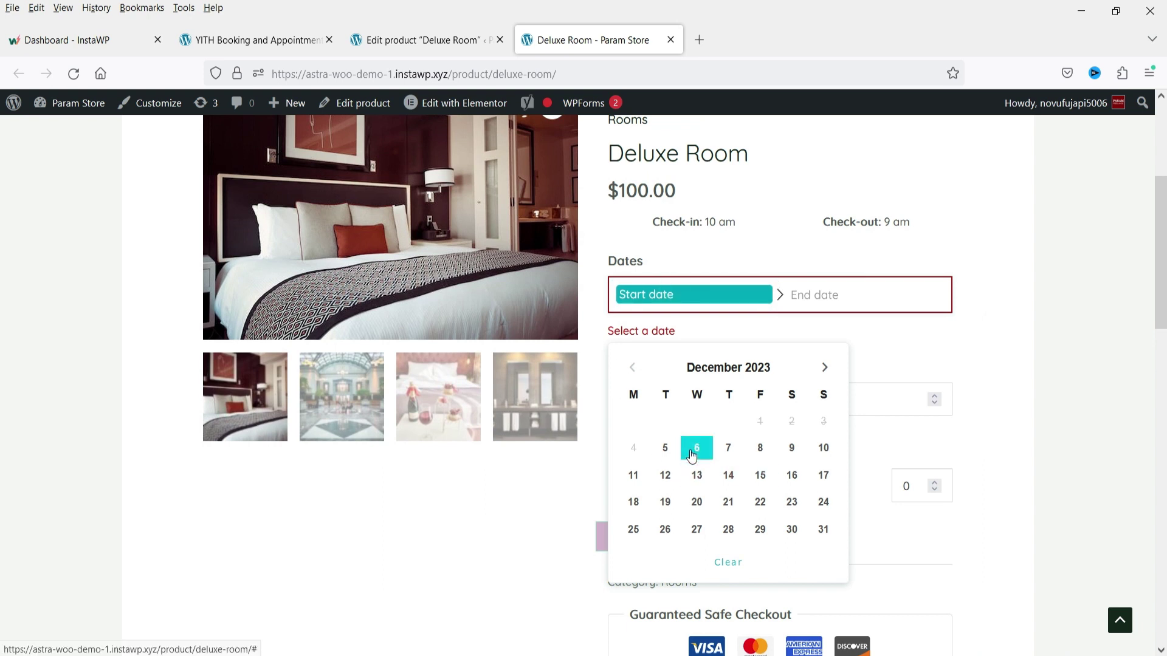
{"action": "left_click", "coordinate": [664, 448]}
{"action": "left_click", "coordinate": [728, 450]}
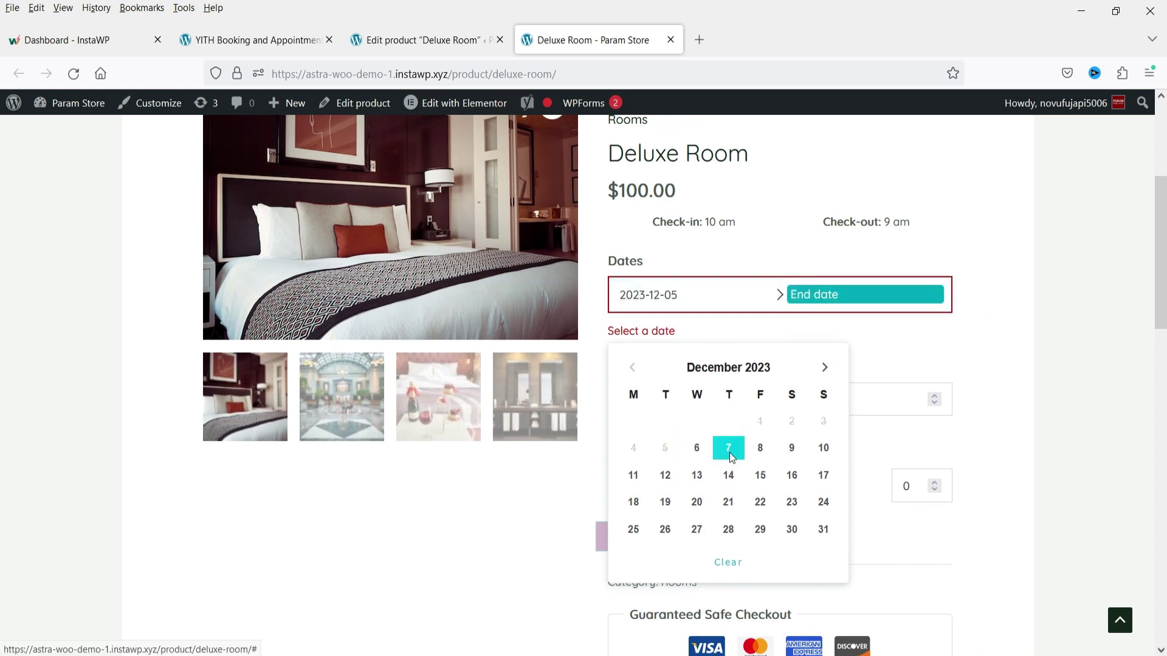
{"action": "left_click", "coordinate": [934, 366]}
{"action": "left_click", "coordinate": [935, 366]}
{"action": "left_click", "coordinate": [934, 366]}
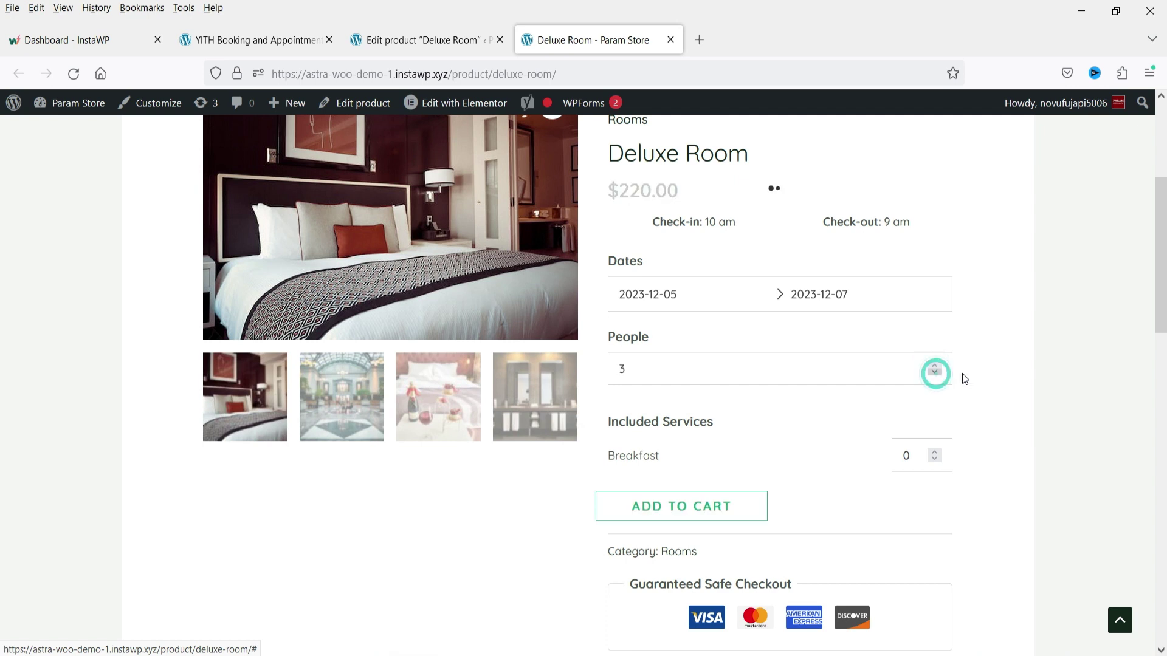
Set the Breakfast quantity to 3 and check the room's total price.
{"action": "scroll", "coordinate": [1004, 410], "scroll_direction": "down", "scroll_amount": 1}
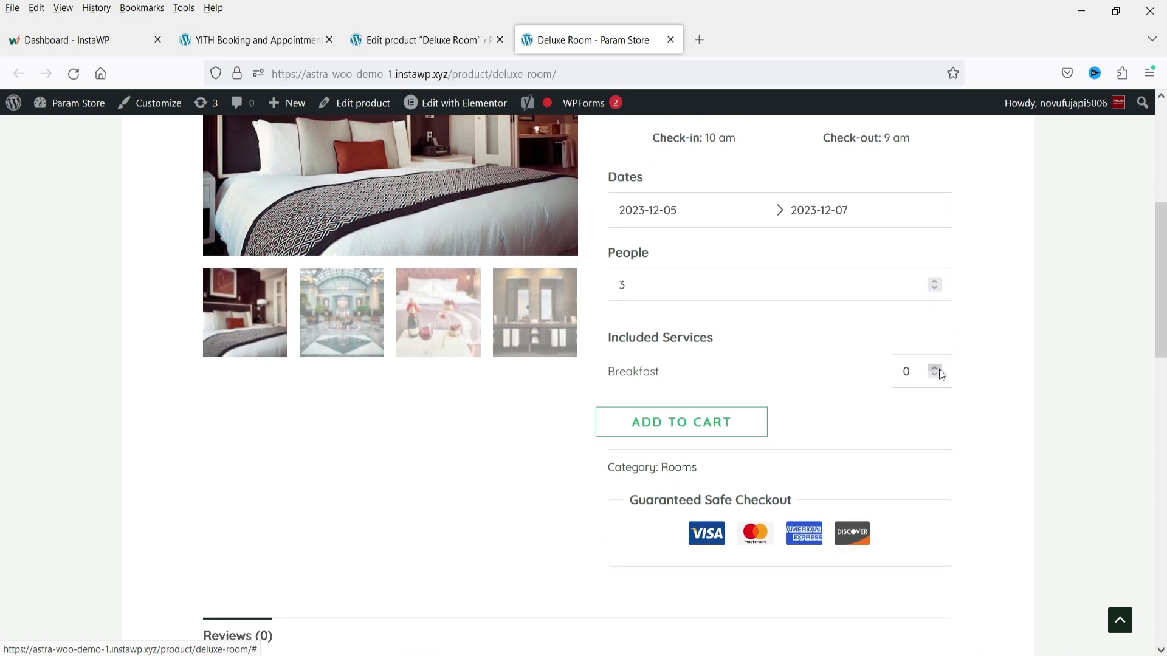
{"action": "left_click", "coordinate": [939, 369]}
{"action": "left_click", "coordinate": [939, 369]}
{"action": "left_click", "coordinate": [1023, 385]}
{"action": "scroll", "coordinate": [1023, 385], "scroll_direction": "up", "scroll_amount": 2}
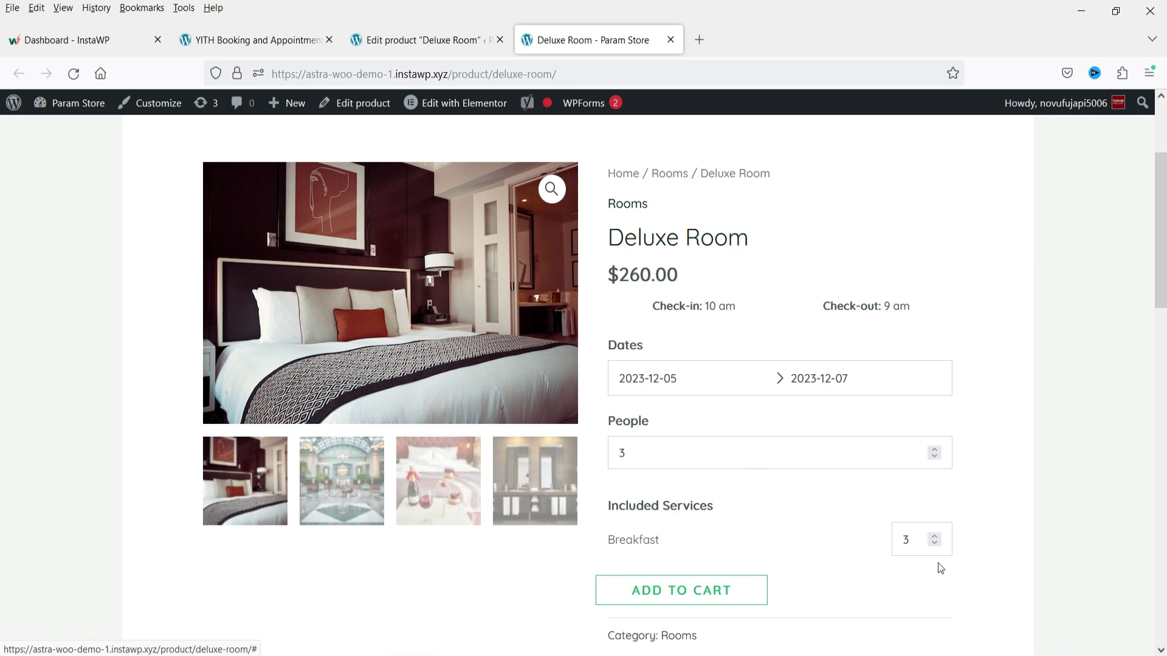
{"action": "scroll", "coordinate": [934, 550], "scroll_direction": "down", "scroll_amount": 2}
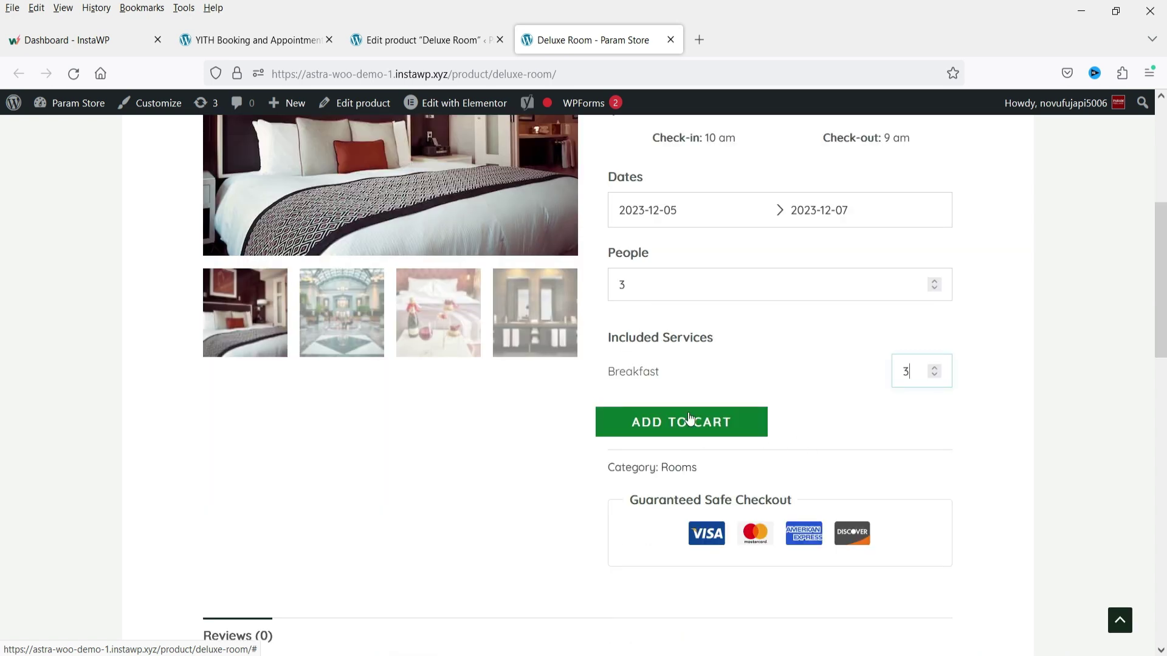
Set the Add to cart label to "Book Now" in the plugin's customization settings, save, and check it on the room's public page.
{"action": "left_click", "coordinate": [267, 40]}
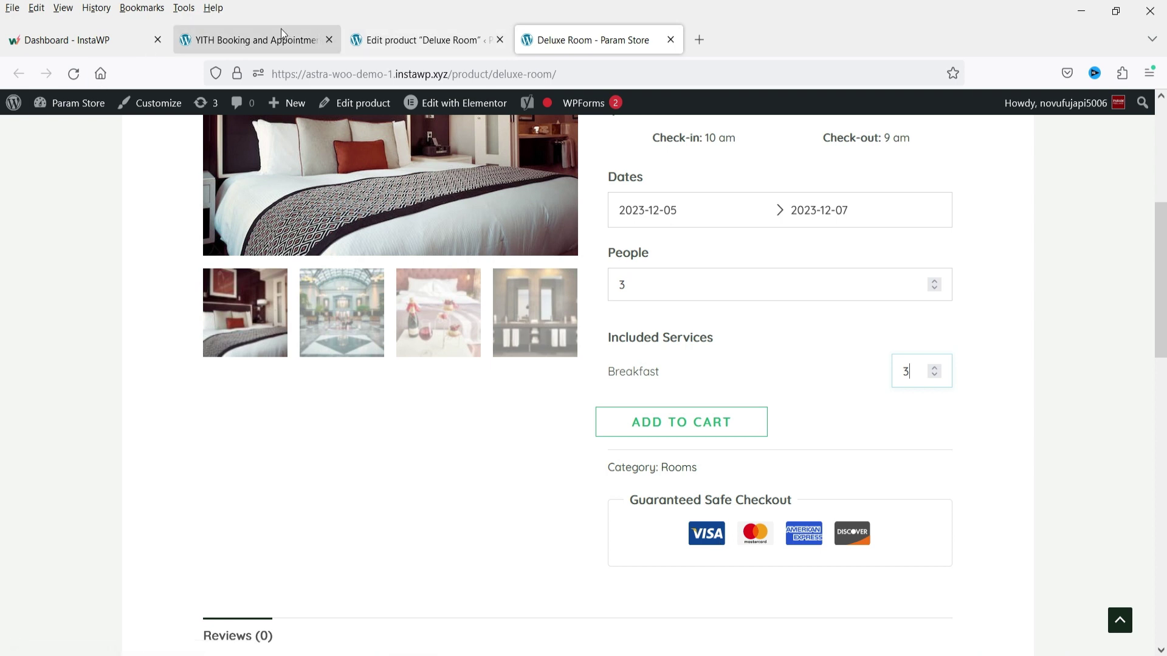
{"action": "scroll", "coordinate": [448, 276], "scroll_direction": "down", "scroll_amount": 4}
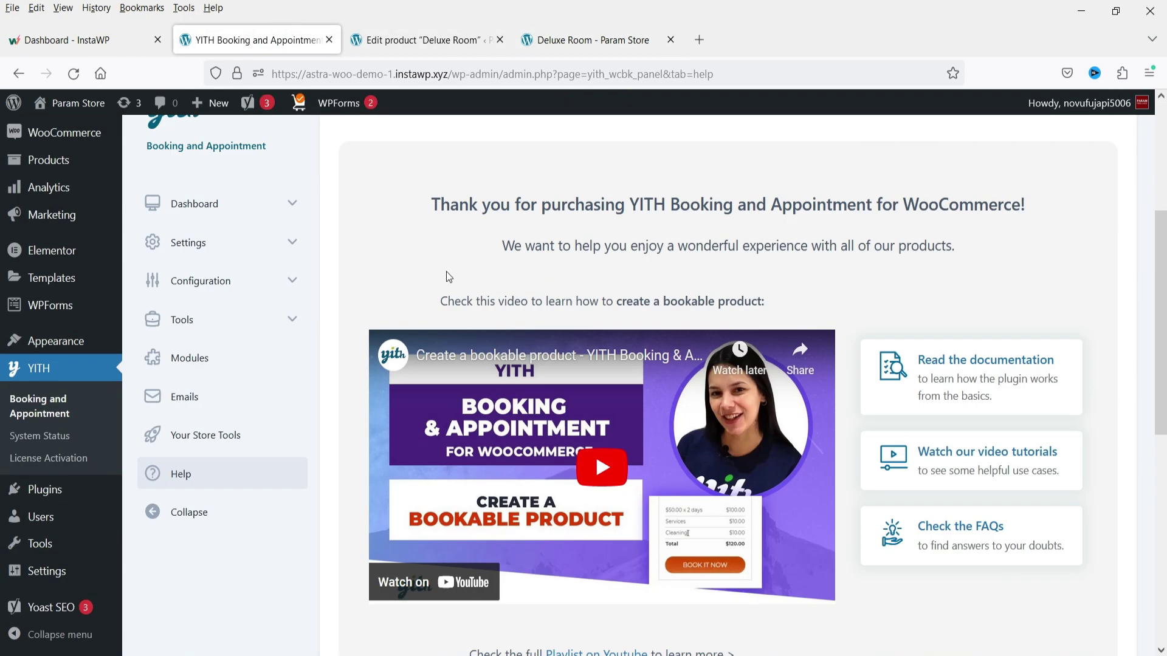
{"action": "left_click", "coordinate": [246, 243]}
{"action": "left_click", "coordinate": [242, 412]}
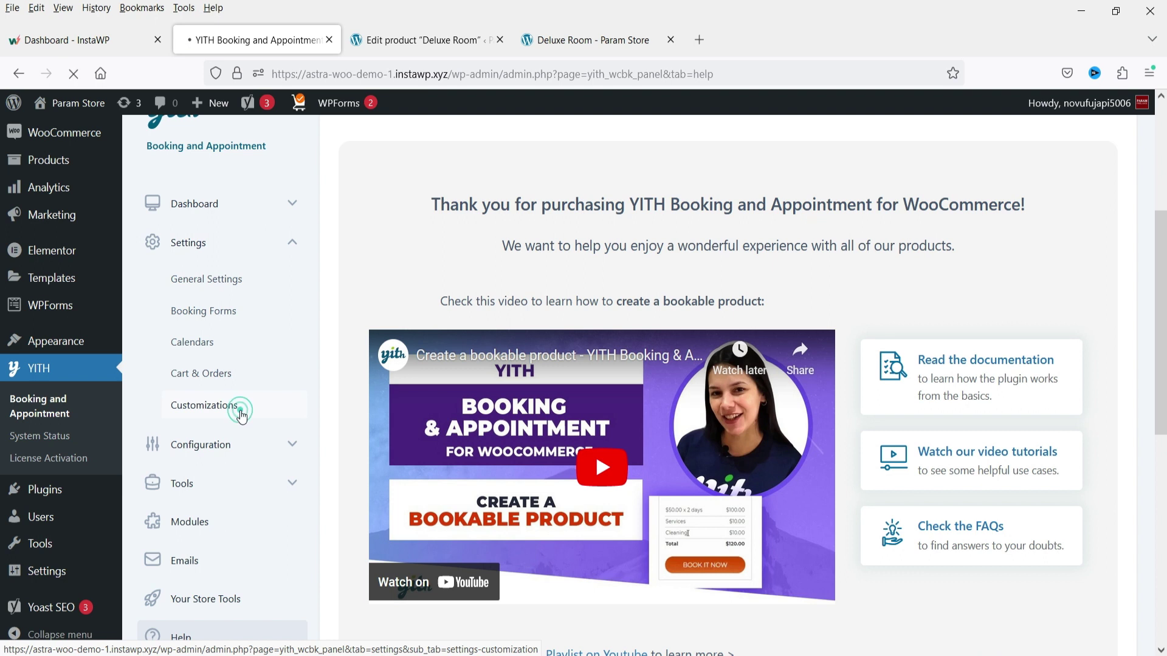
{"action": "scroll", "coordinate": [623, 248], "scroll_direction": "down", "scroll_amount": 5}
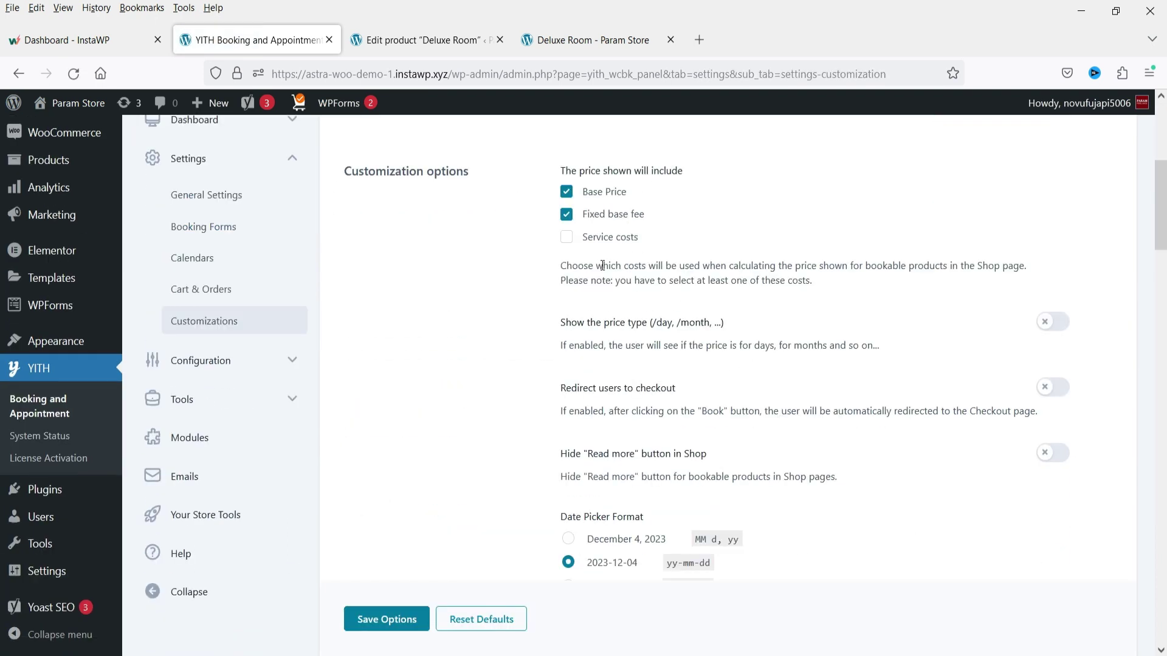
{"action": "scroll", "coordinate": [602, 266], "scroll_direction": "down", "scroll_amount": 12}
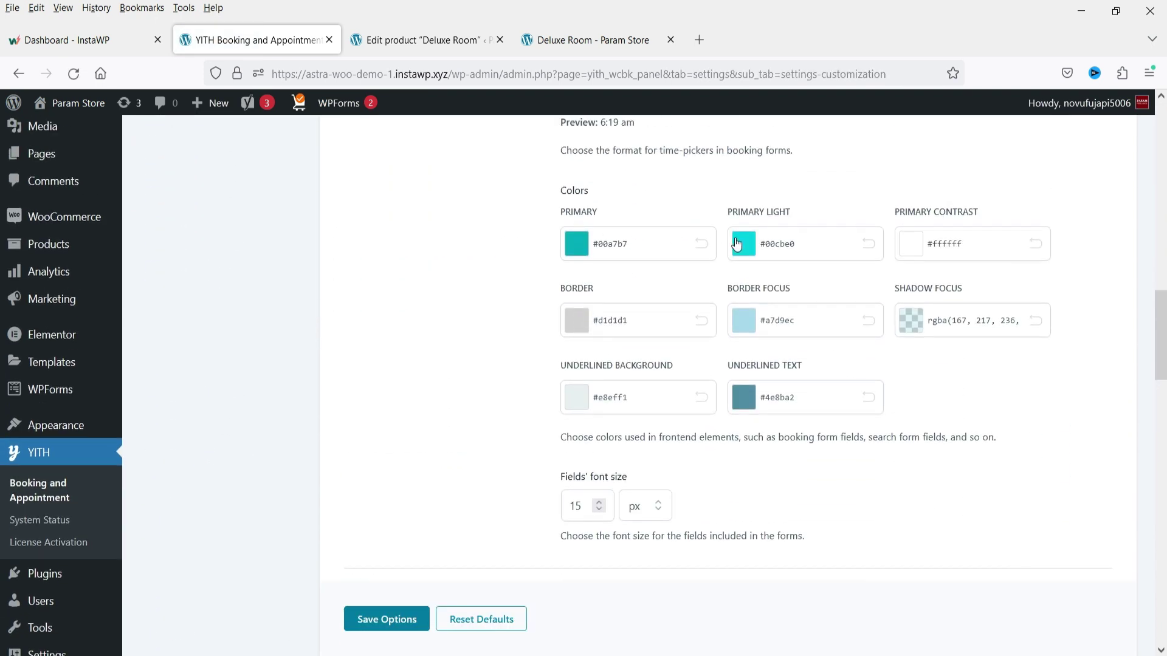
{"action": "left_click", "coordinate": [556, 41]}
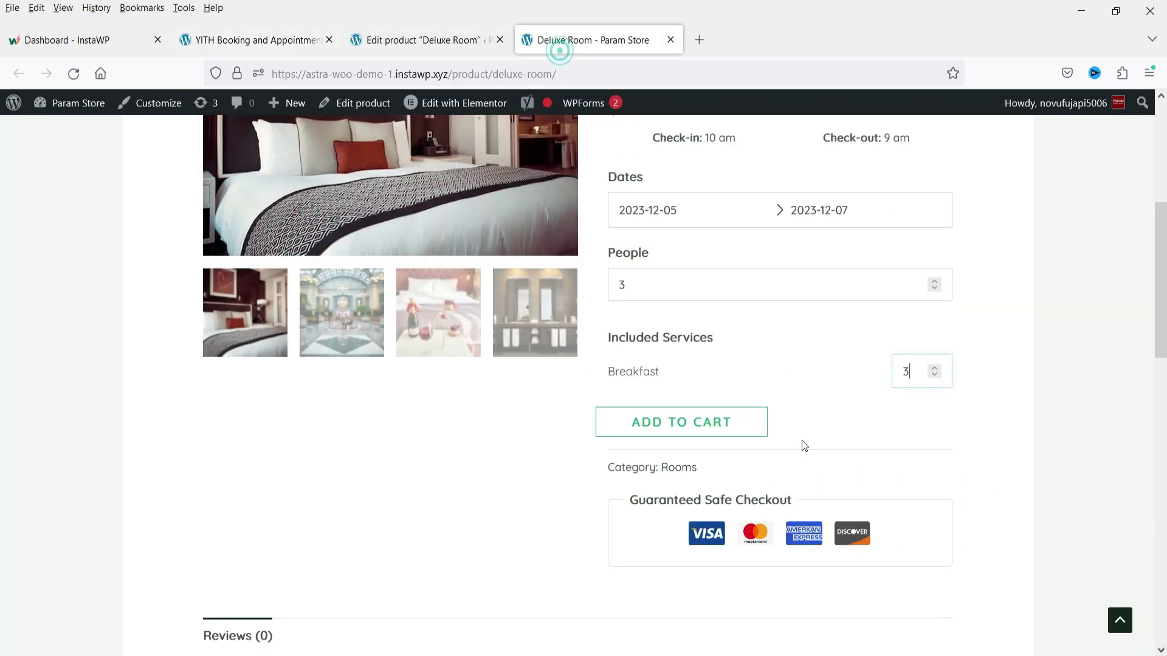
{"action": "left_click", "coordinate": [269, 44]}
{"action": "scroll", "coordinate": [821, 353], "scroll_direction": "down", "scroll_amount": 5}
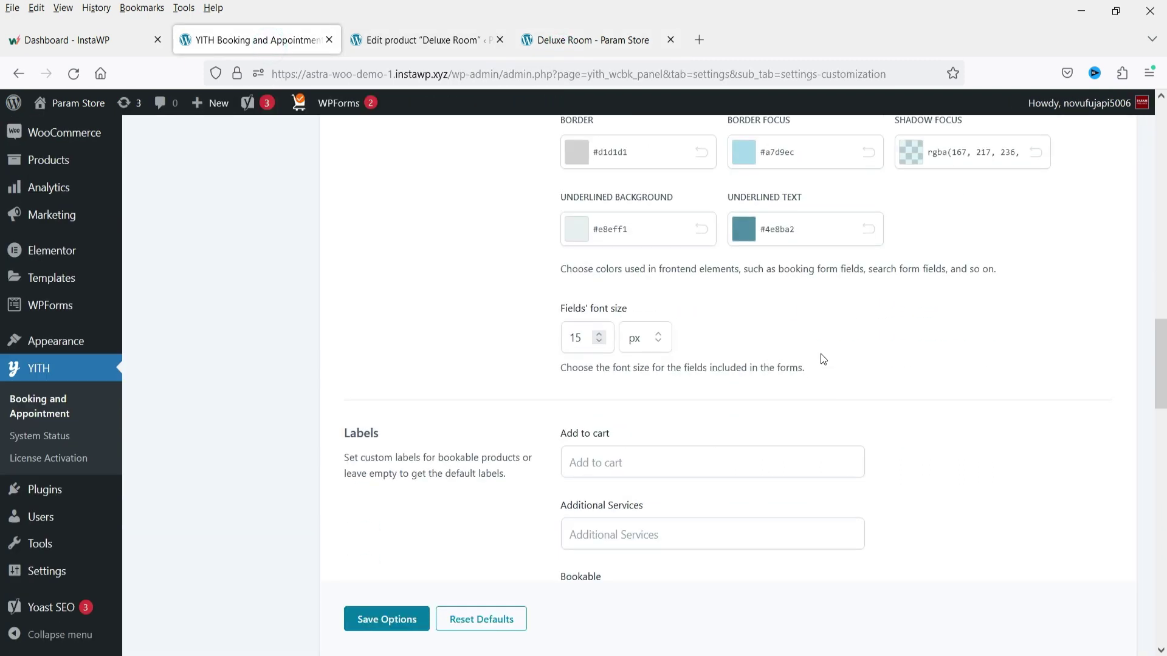
{"action": "left_click", "coordinate": [626, 289]}
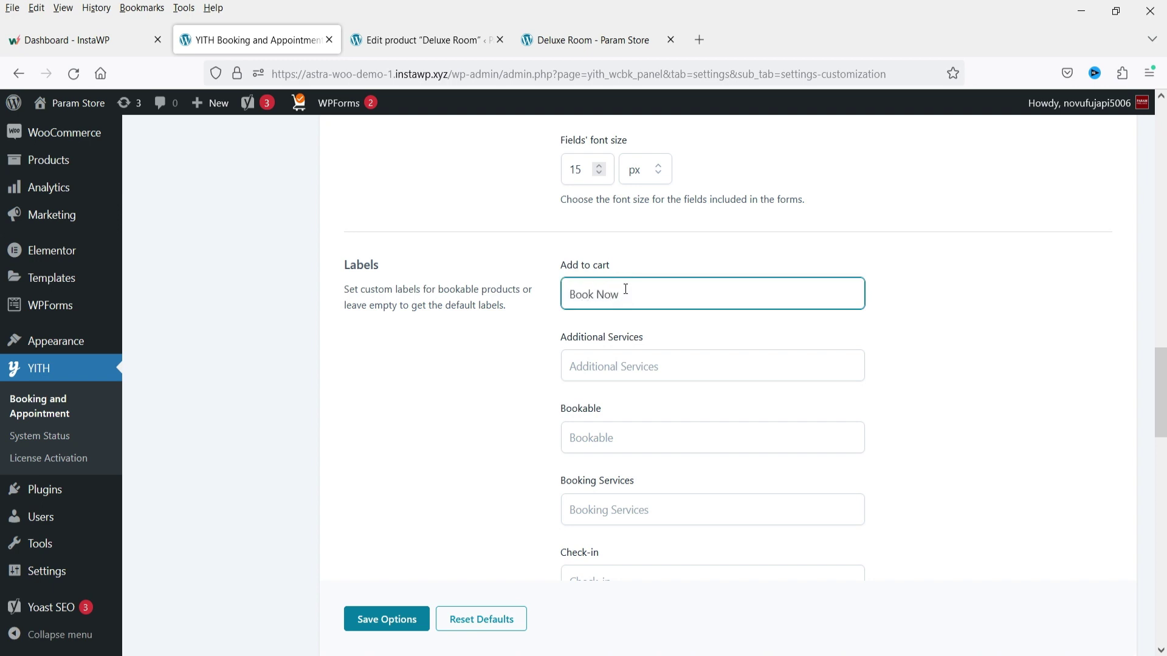
{"action": "left_click", "coordinate": [421, 617]}
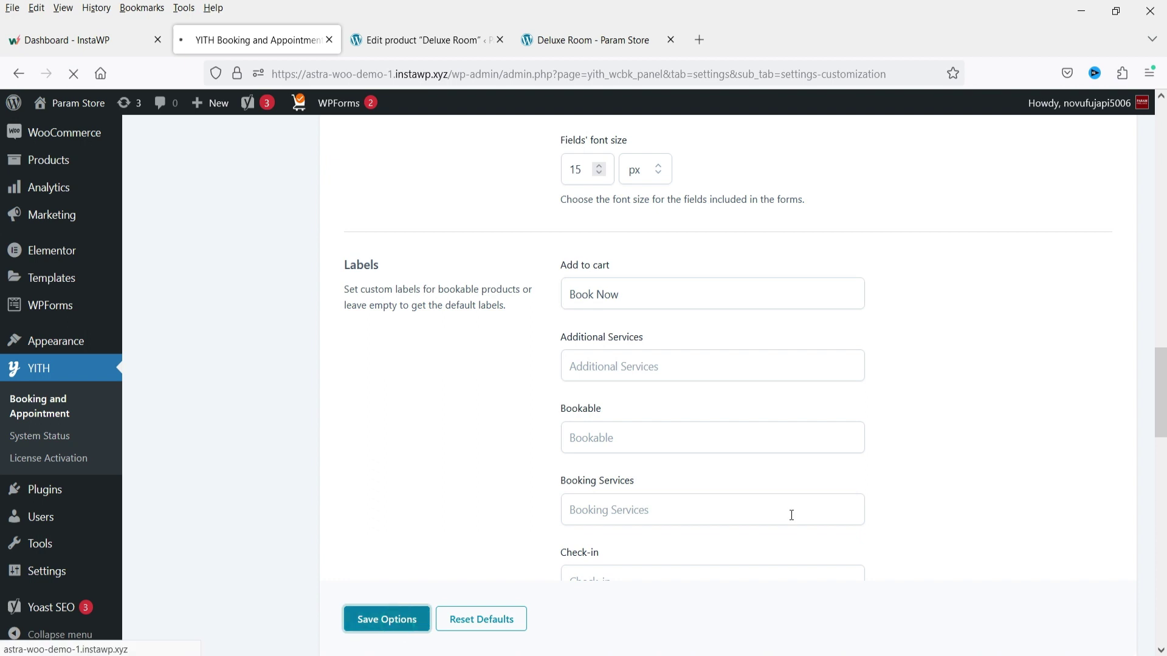
{"action": "left_click", "coordinate": [576, 42]}
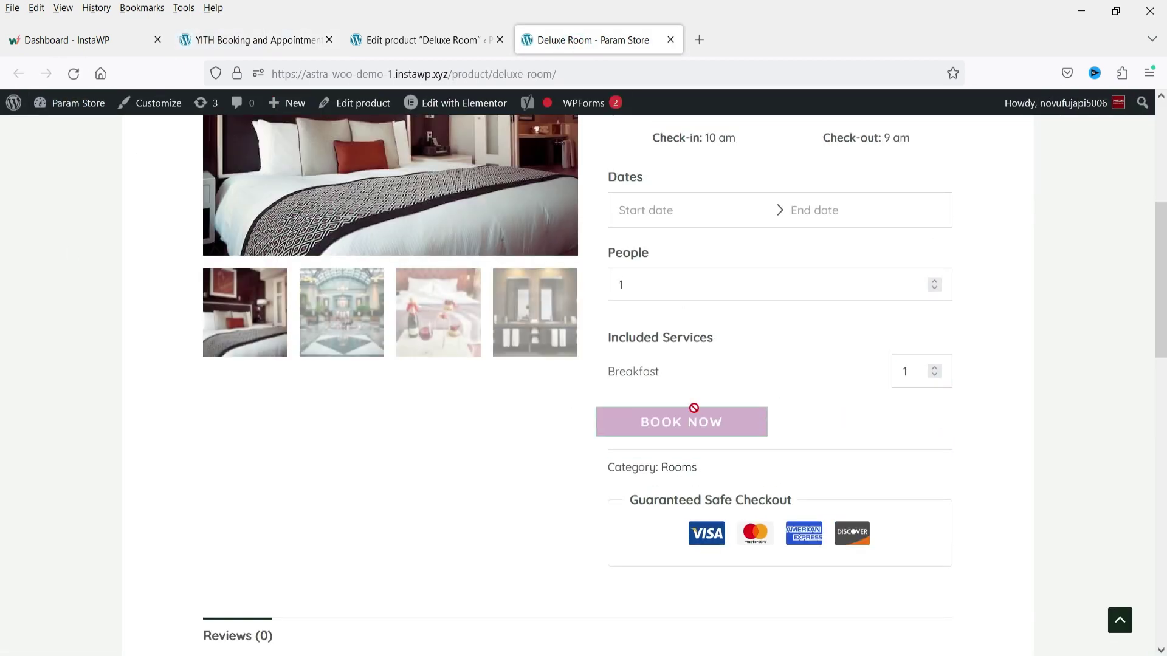
Open the Breakfast booking service for editing from the plugin's configured services.
{"action": "left_click", "coordinate": [249, 41]}
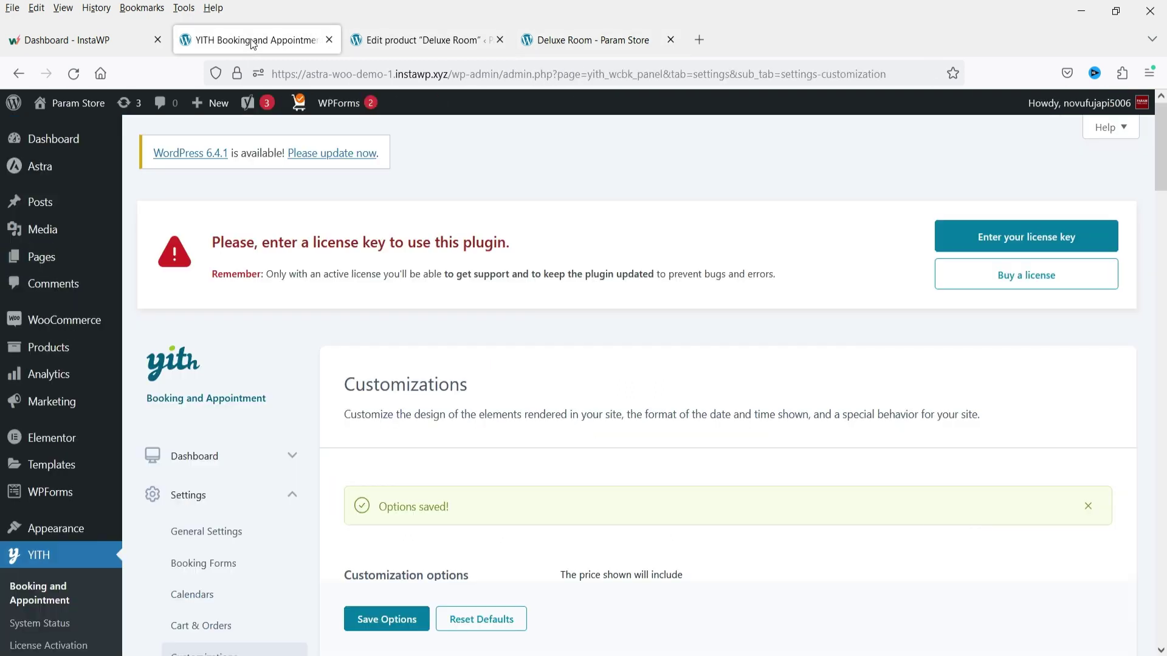
{"action": "scroll", "coordinate": [634, 333], "scroll_direction": "down", "scroll_amount": 5}
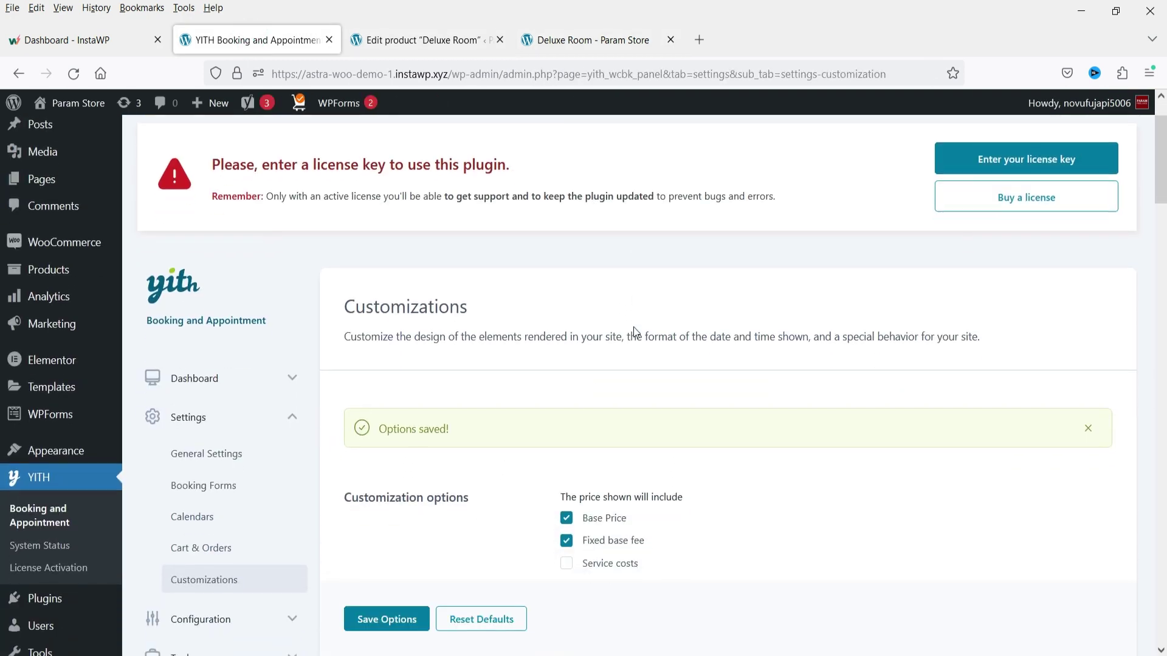
{"action": "left_click", "coordinate": [220, 363]}
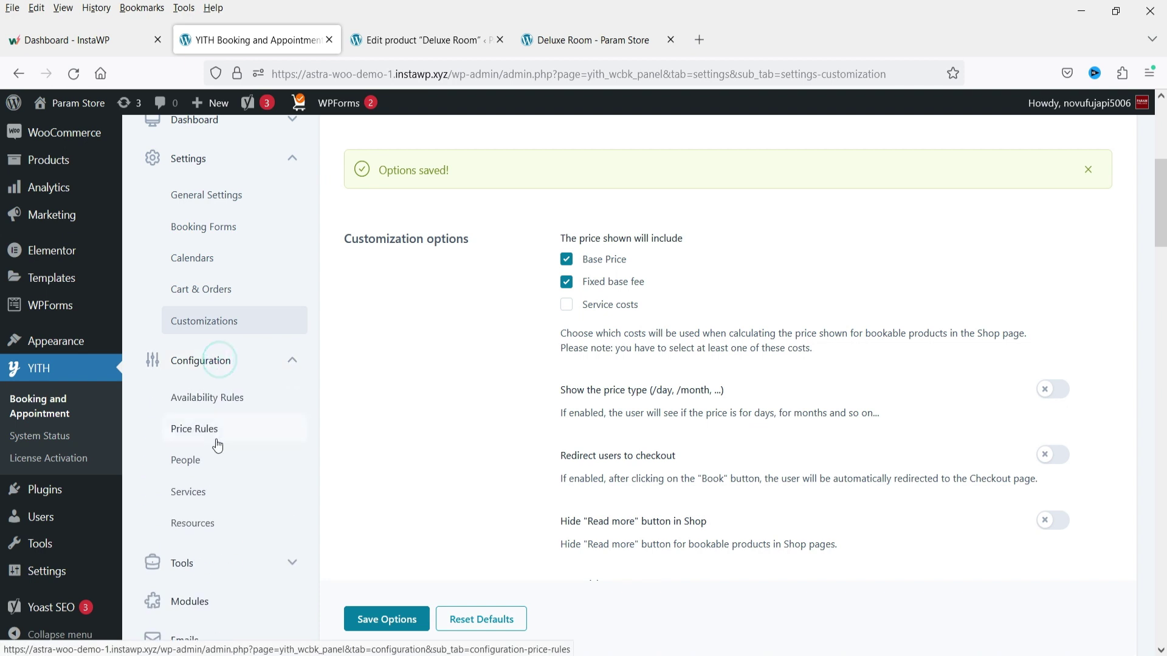
{"action": "left_click", "coordinate": [225, 492]}
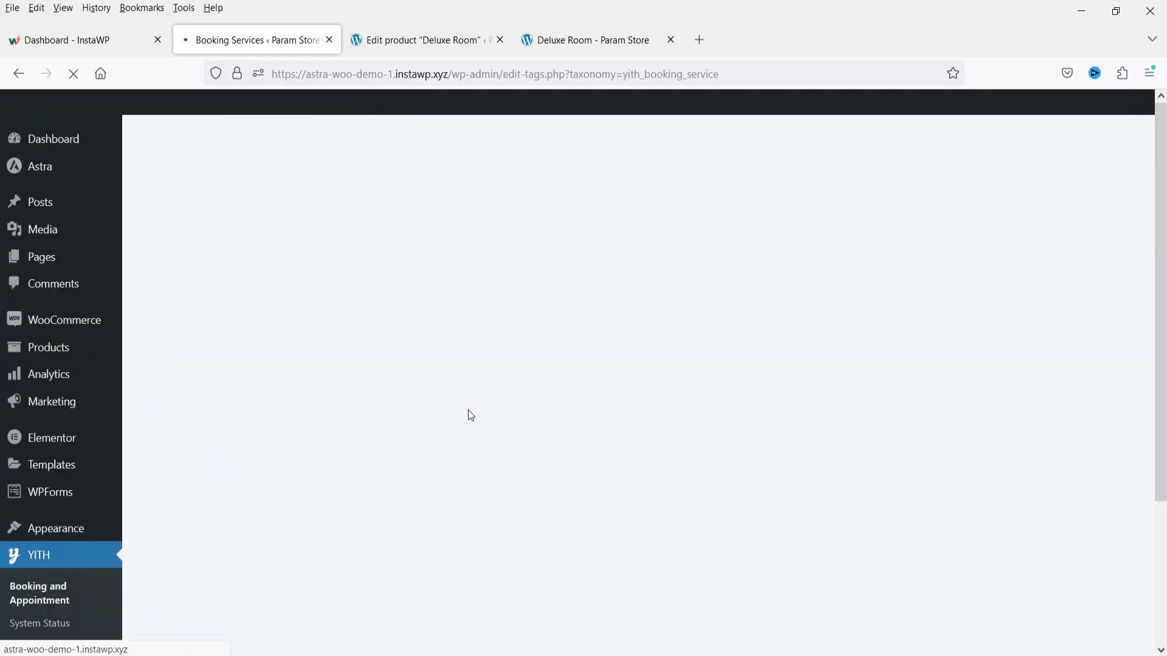
{"action": "scroll", "coordinate": [583, 356], "scroll_direction": "down", "scroll_amount": 6}
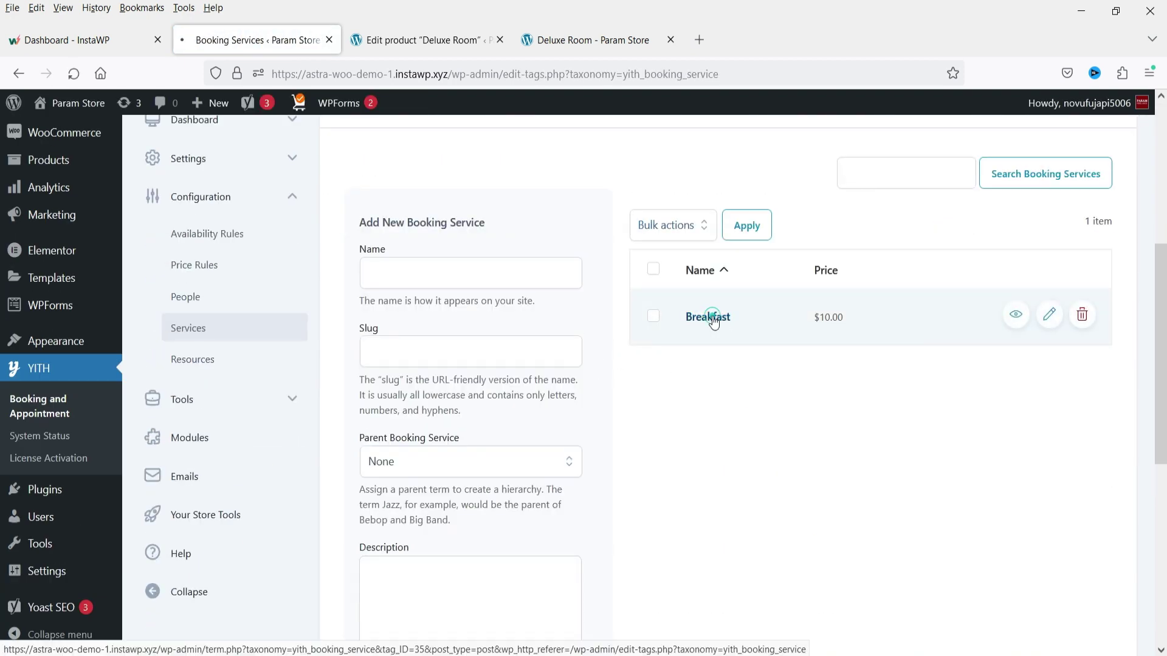
{"action": "left_click", "coordinate": [1049, 315]}
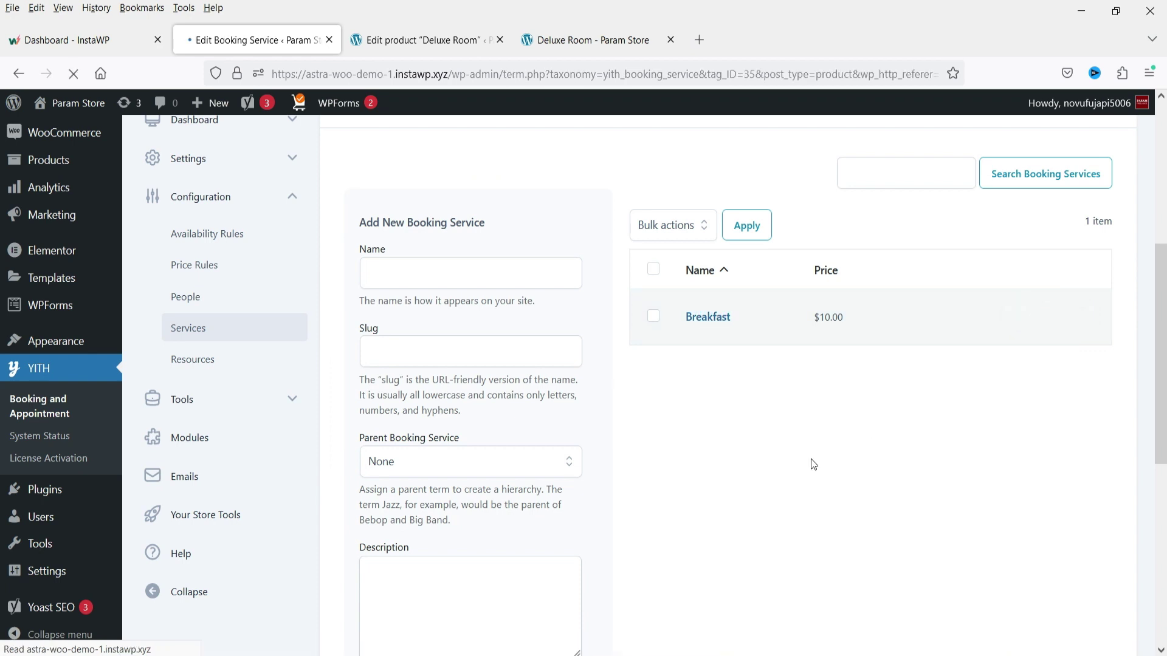
Set the Breakfast service's price to 5 dollars.
{"action": "scroll", "coordinate": [774, 406], "scroll_direction": "down", "scroll_amount": 4}
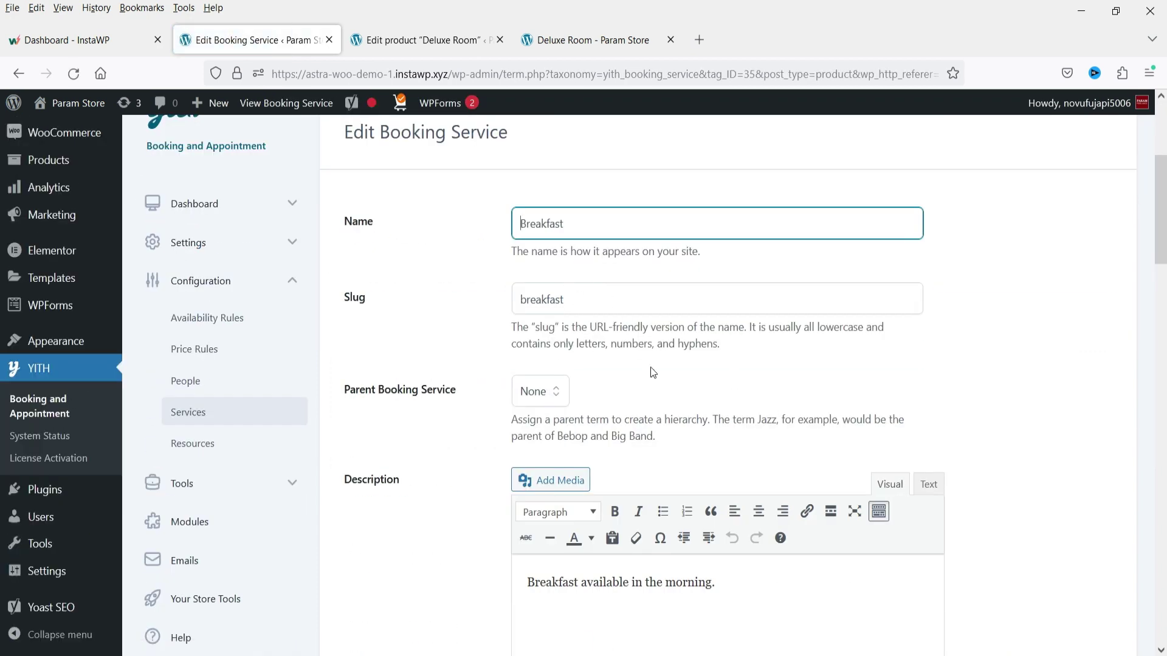
{"action": "scroll", "coordinate": [658, 370], "scroll_direction": "down", "scroll_amount": 10}
{"action": "double_click", "coordinate": [534, 213]}
{"action": "type", "text": "5"}
{"action": "left_click", "coordinate": [610, 289]}
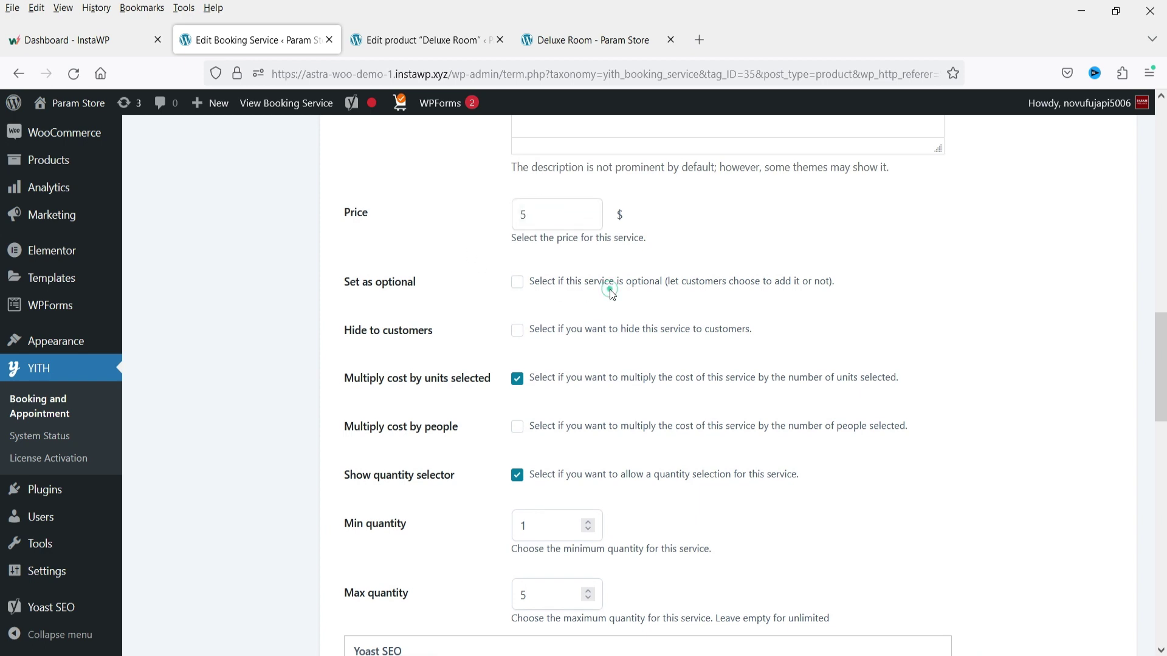
Clear the maximum and minimum quantity of the Breakfast service.
{"action": "scroll", "coordinate": [729, 408], "scroll_direction": "down", "scroll_amount": 3}
{"action": "left_click_drag", "start_coordinate": [552, 427], "coordinate": [392, 425]}
{"action": "key", "text": "BackSpace"}
{"action": "left_click", "coordinate": [543, 348]}
{"action": "key", "text": "BackSpace"}
{"action": "left_click", "coordinate": [772, 369]}
Multiply the Breakfast cost by people instead of by units selected, disable its quantity selector, and update the service.
{"action": "scroll", "coordinate": [772, 369], "scroll_direction": "up", "scroll_amount": 3}
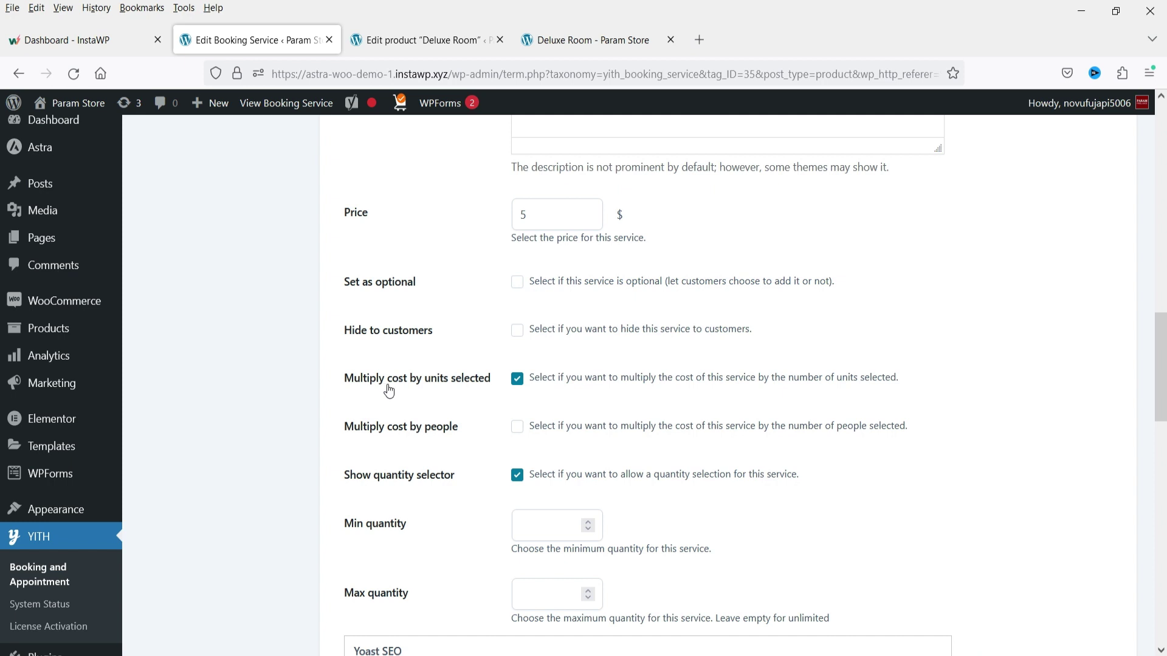
{"action": "left_click", "coordinate": [518, 378]}
{"action": "left_click", "coordinate": [518, 426]}
{"action": "scroll", "coordinate": [881, 441], "scroll_direction": "down", "scroll_amount": 2}
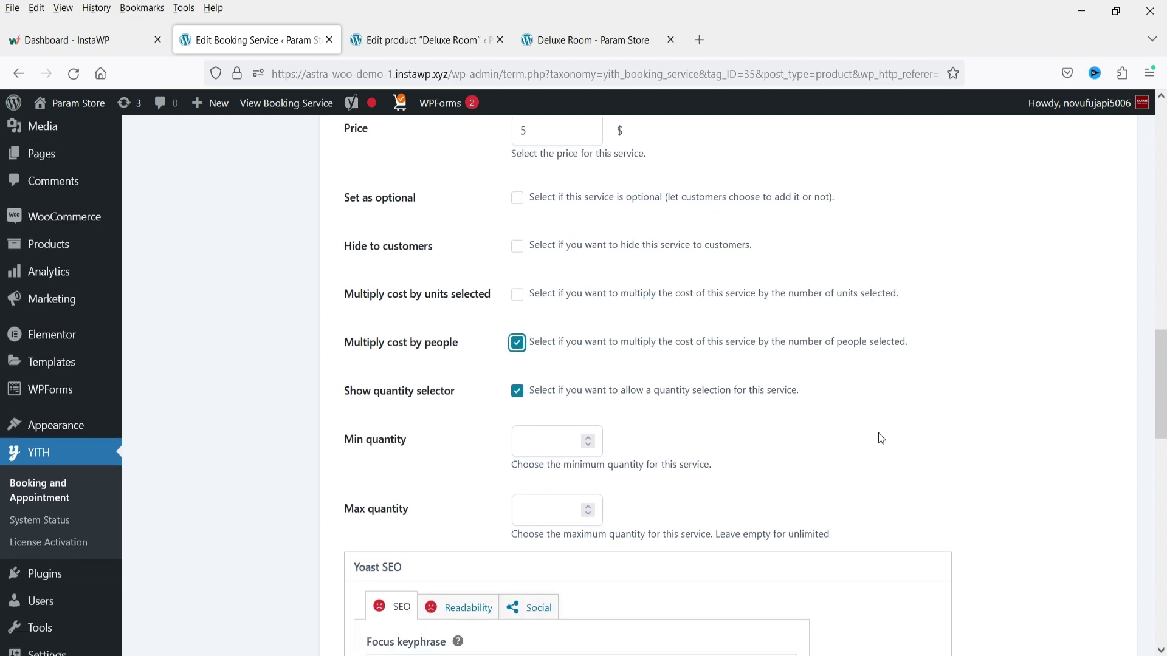
{"action": "left_click", "coordinate": [517, 392]}
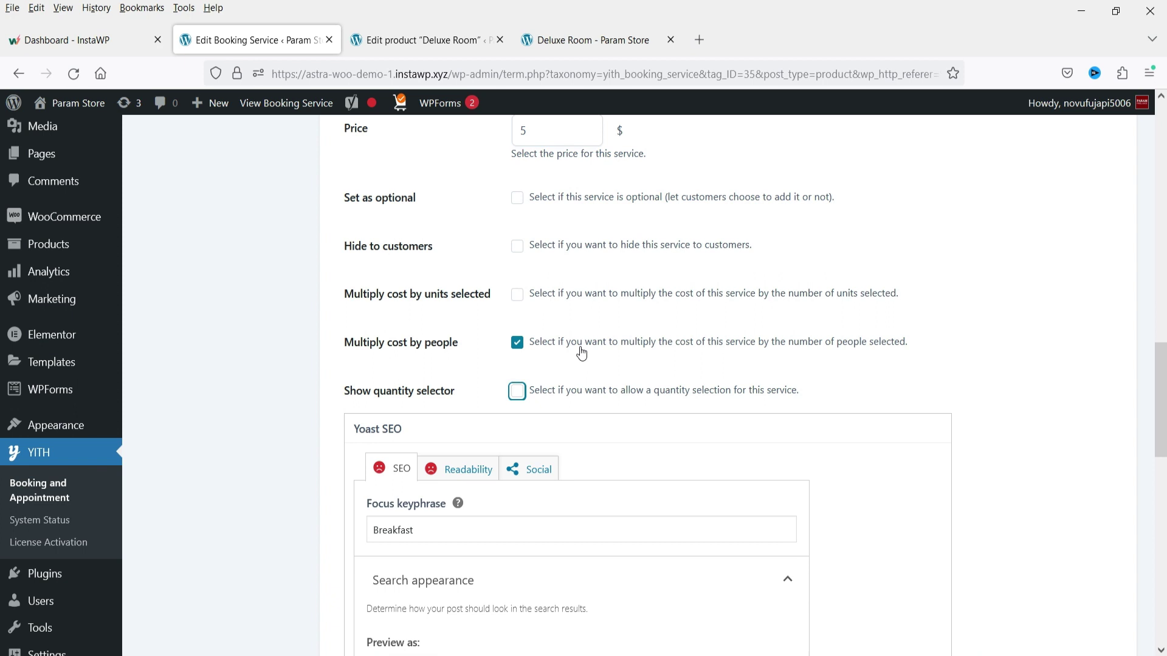
{"action": "scroll", "coordinate": [991, 348], "scroll_direction": "down", "scroll_amount": 12}
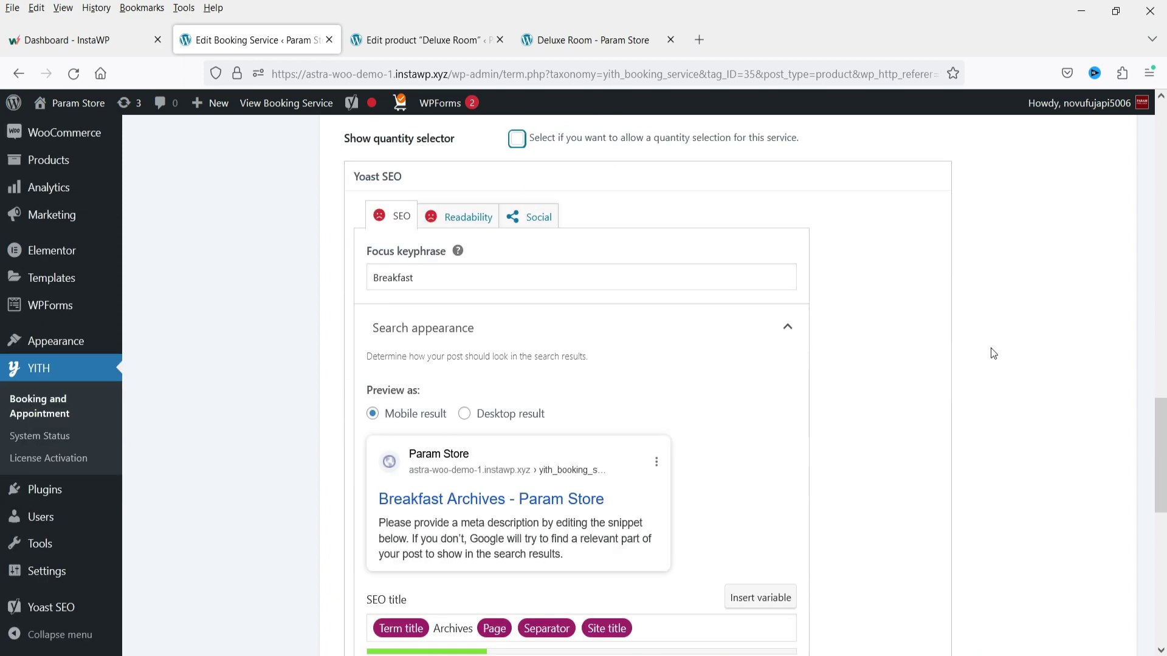
{"action": "left_click", "coordinate": [360, 572]}
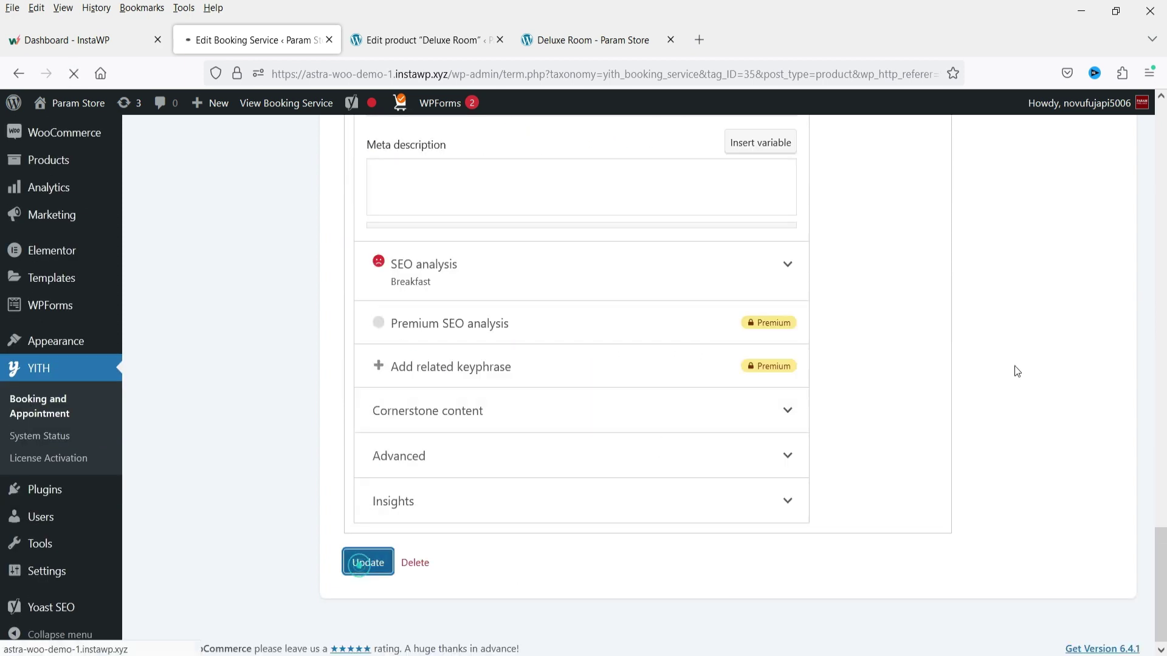
Reload the room's public page and test the price for 2023-12-05 to 2023-12-07 with an increased number of people.
{"action": "left_click", "coordinate": [587, 39]}
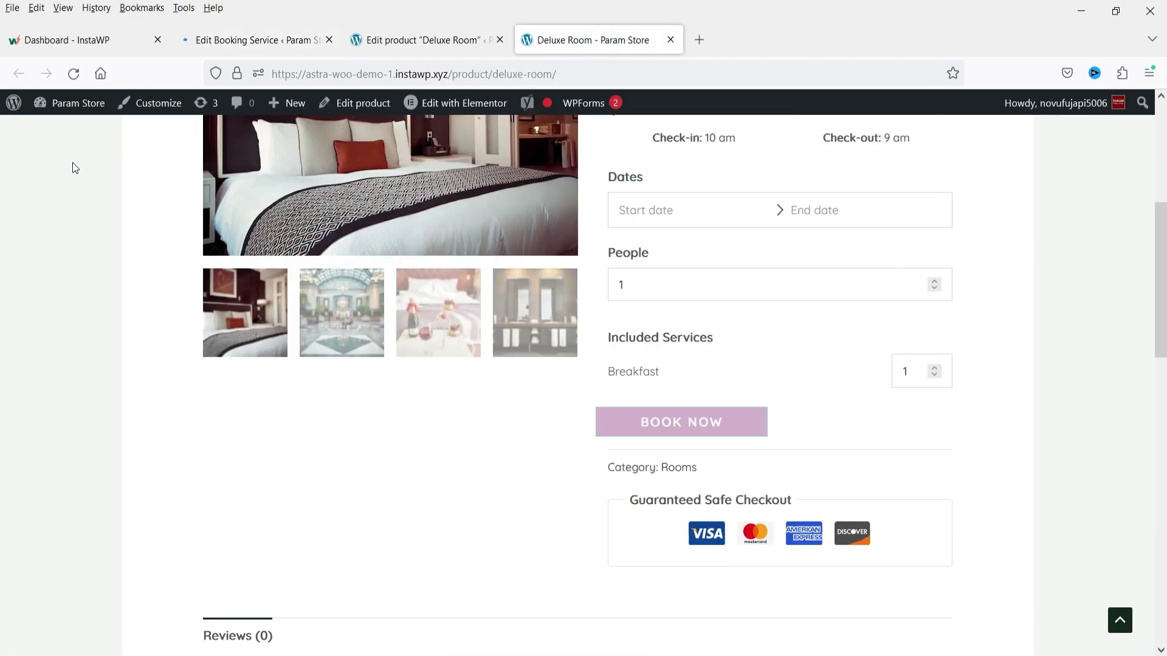
{"action": "left_click", "coordinate": [73, 74]}
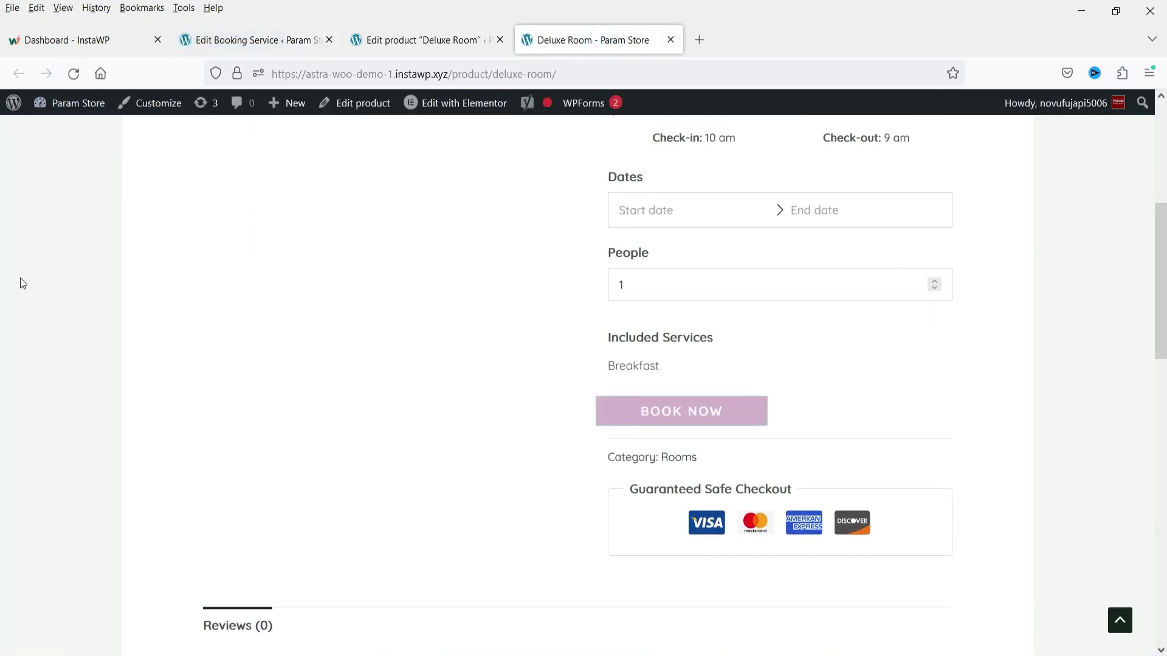
{"action": "left_click", "coordinate": [651, 211]}
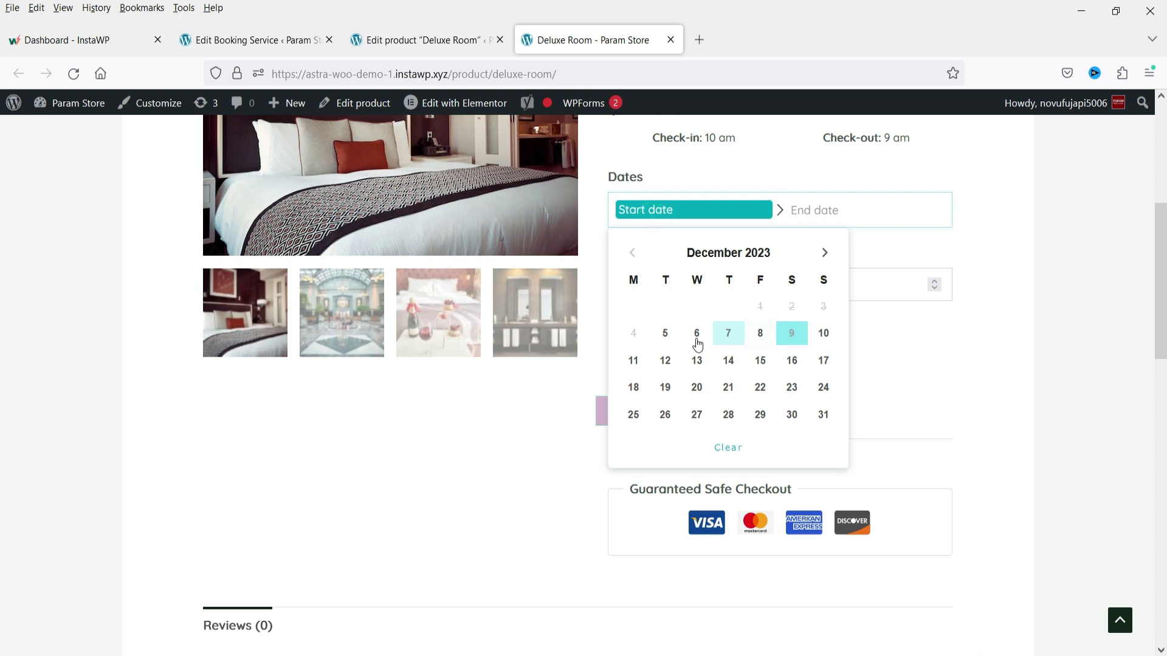
{"action": "left_click", "coordinate": [665, 333]}
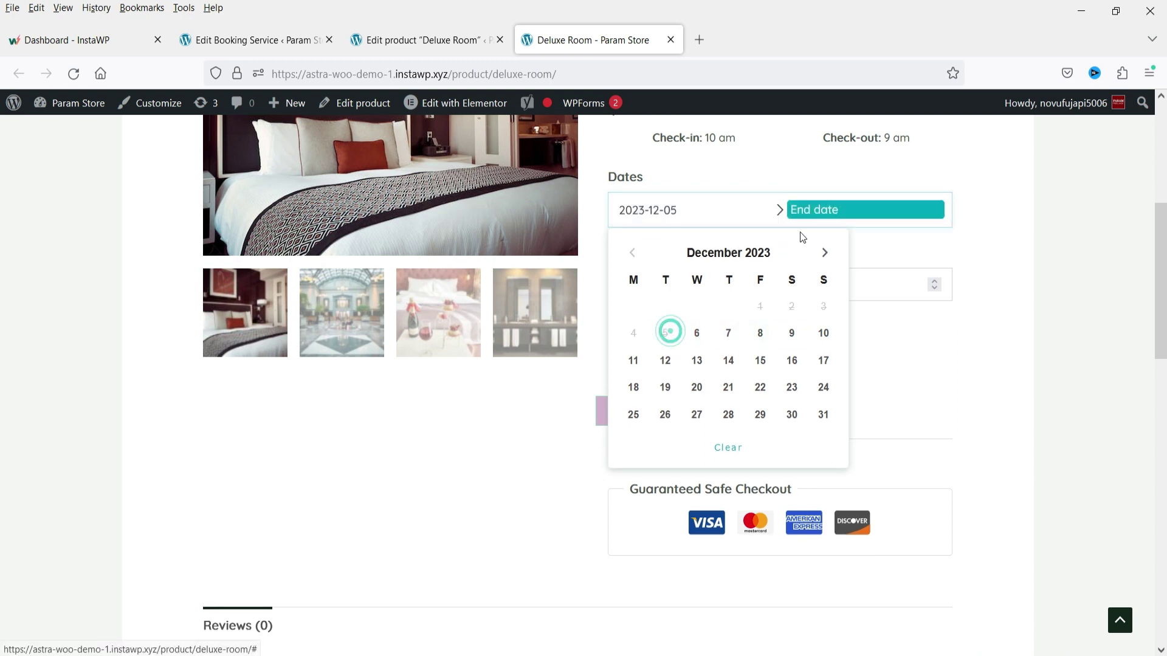
{"action": "left_click", "coordinate": [729, 335]}
{"action": "scroll", "coordinate": [837, 301], "scroll_direction": "up", "scroll_amount": 2}
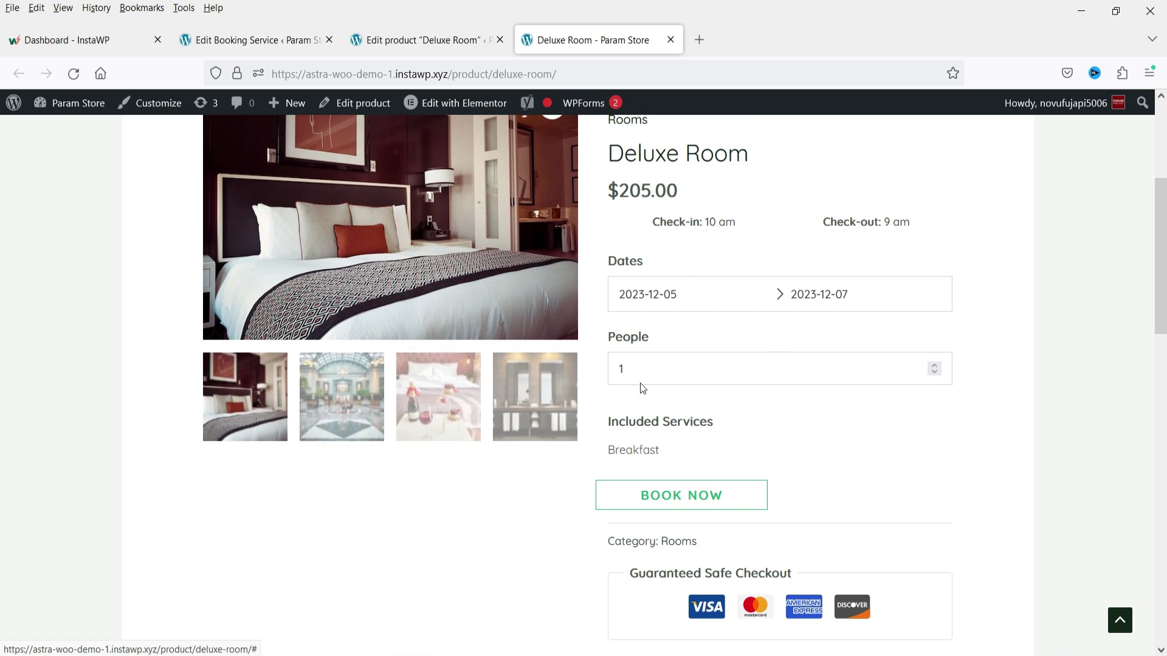
{"action": "left_click", "coordinate": [935, 364]}
Return to the Breakfast service, set it as optional for customers, and update it.
{"action": "left_click", "coordinate": [252, 40]}
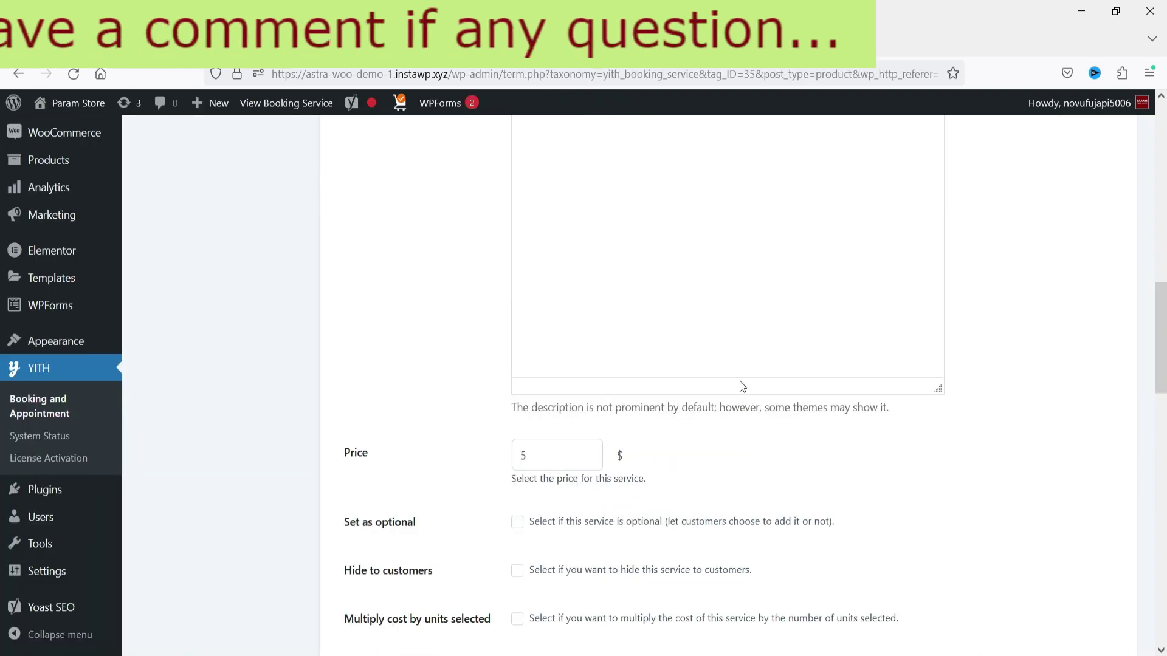
{"action": "scroll", "coordinate": [851, 463], "scroll_direction": "down", "scroll_amount": 1}
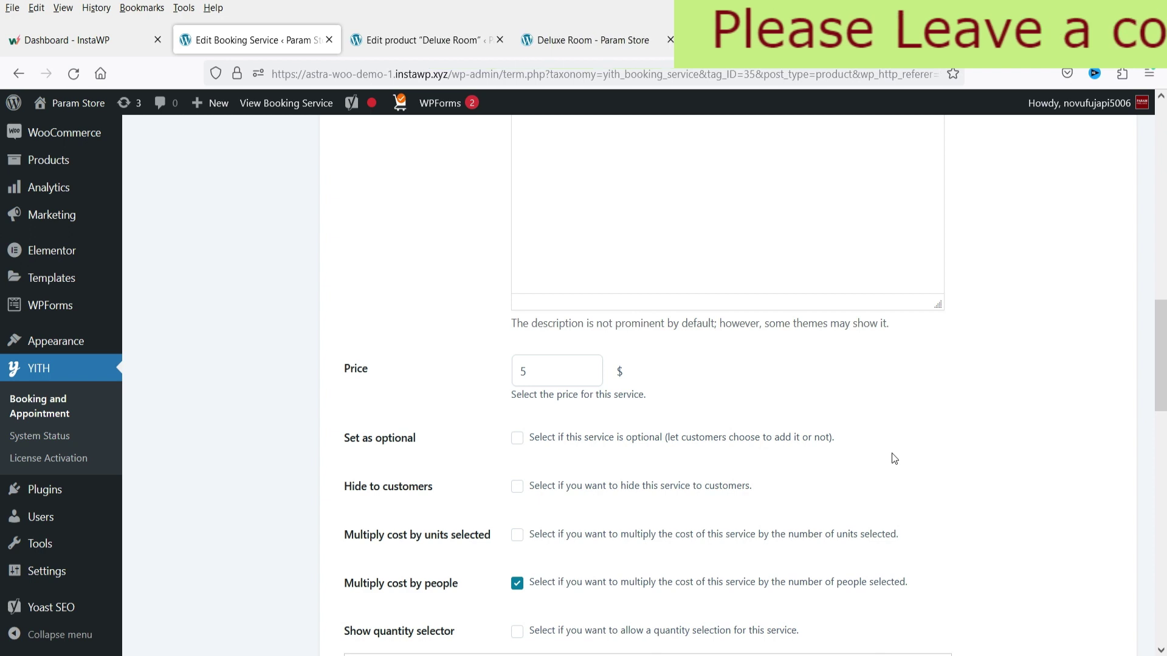
{"action": "left_click", "coordinate": [517, 438]}
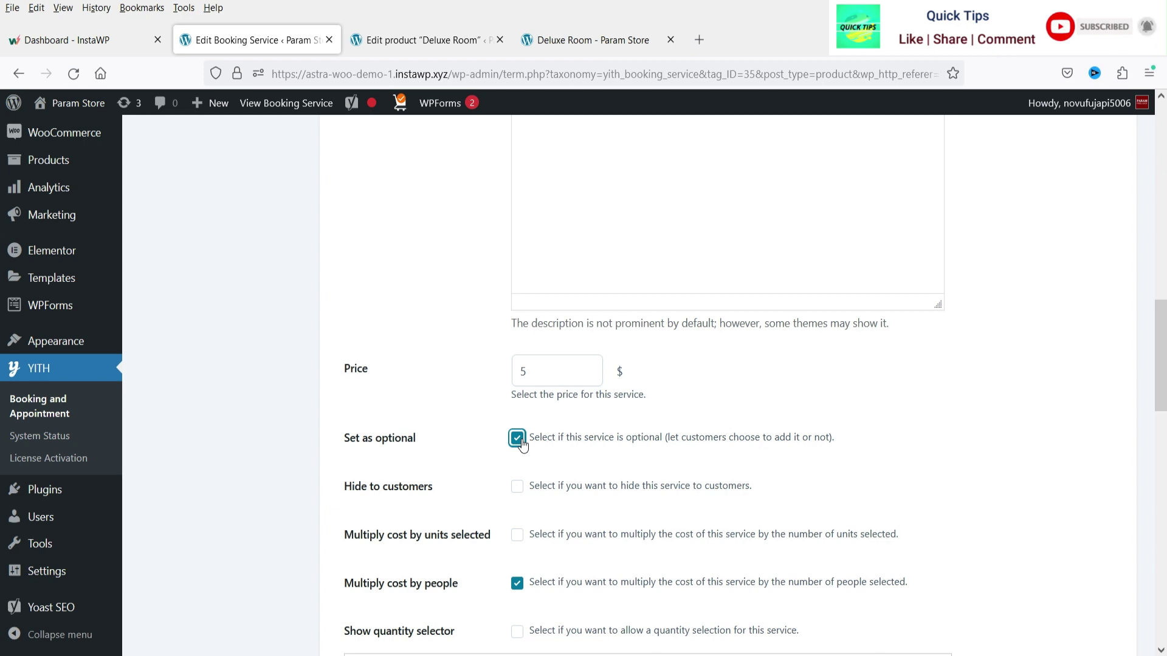
{"action": "scroll", "coordinate": [963, 449], "scroll_direction": "down", "scroll_amount": 5}
{"action": "scroll", "coordinate": [990, 448], "scroll_direction": "up", "scroll_amount": 5}
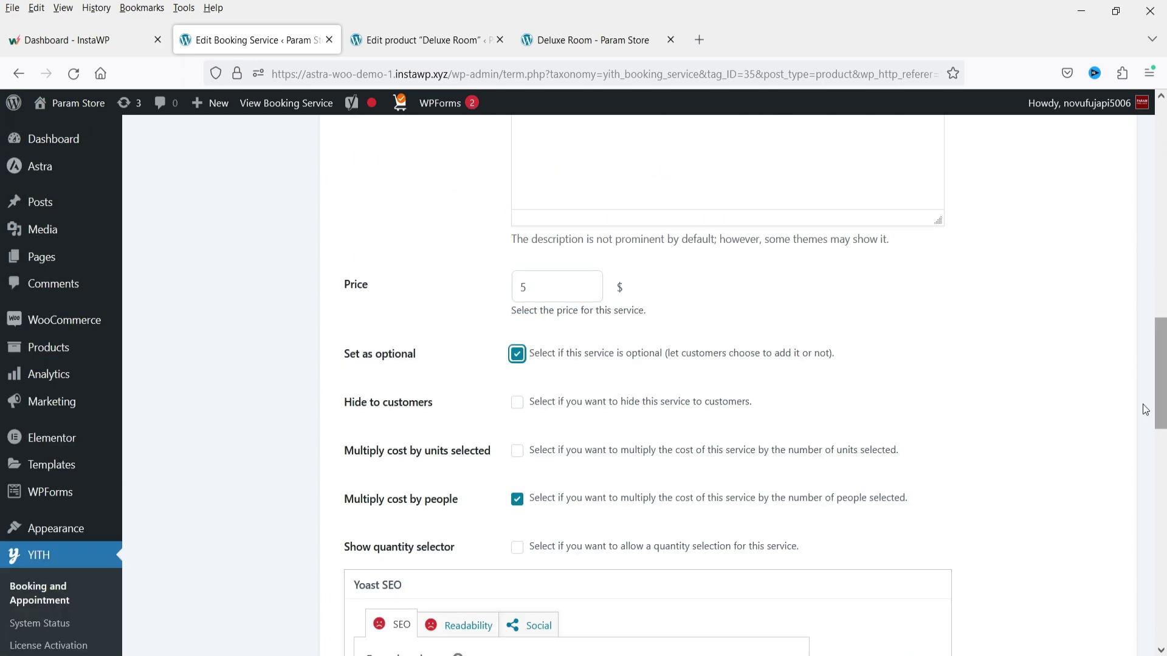
{"action": "scroll", "coordinate": [1112, 412], "scroll_direction": "down", "scroll_amount": 12}
{"action": "left_click", "coordinate": [370, 556]}
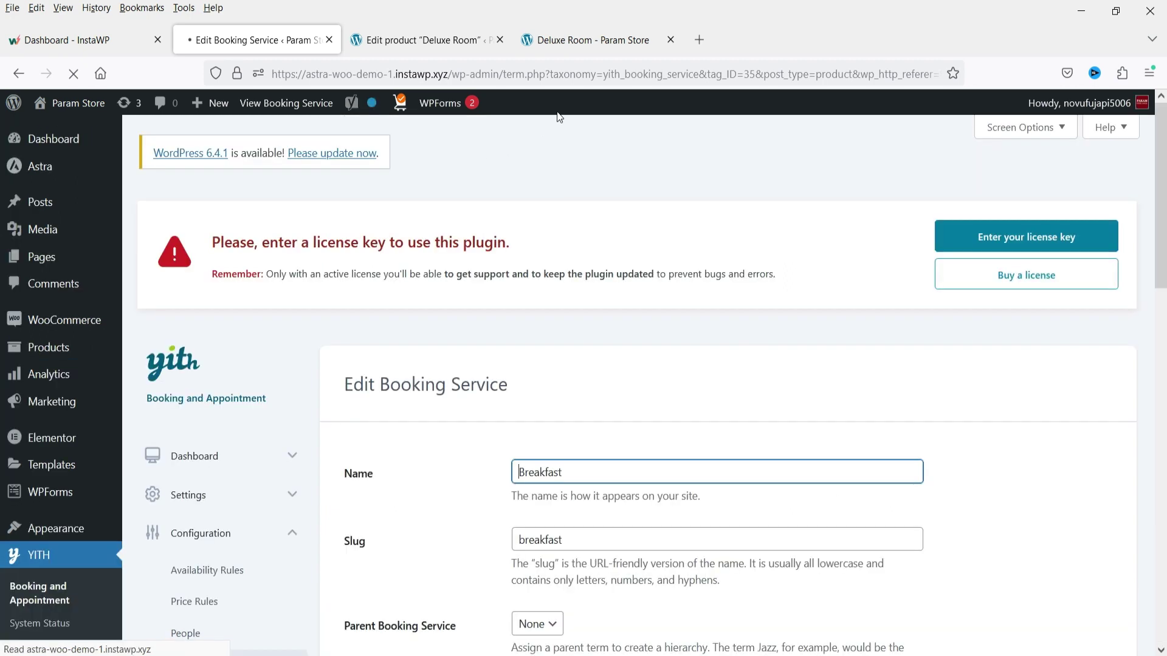
Reload the Deluxe Room's public page and check the price for 2023-12-05 to 2023-12-07 while raising the number of people step by step.
{"action": "left_click", "coordinate": [588, 41]}
{"action": "left_click", "coordinate": [73, 74]}
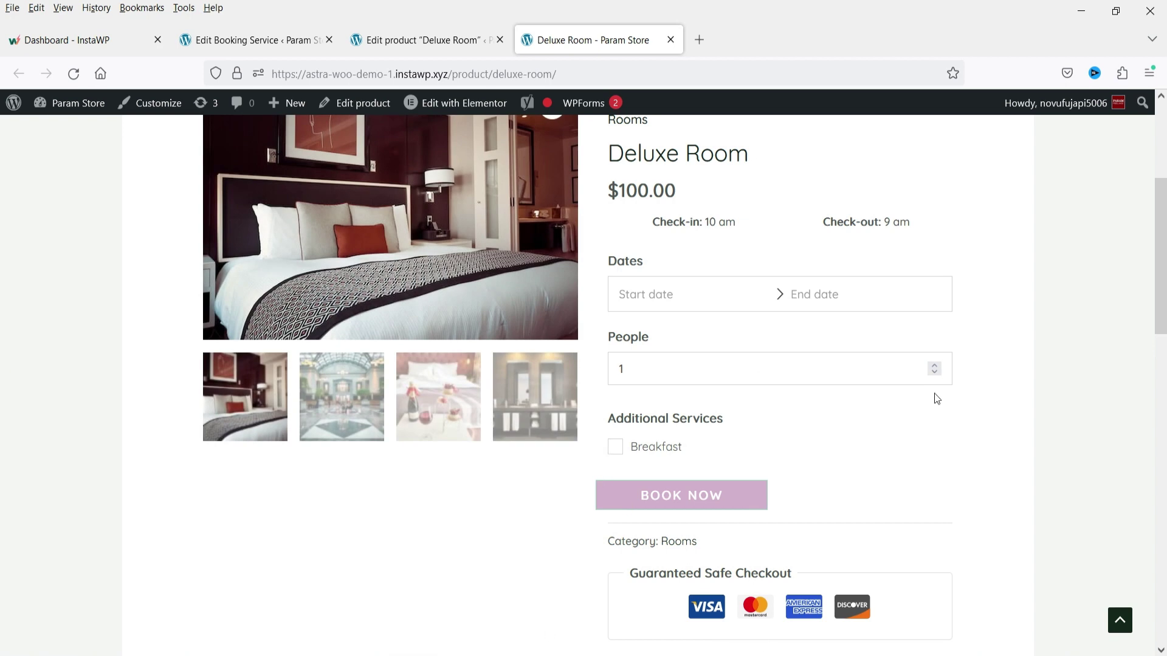
{"action": "left_click", "coordinate": [675, 291]}
{"action": "left_click", "coordinate": [666, 417]}
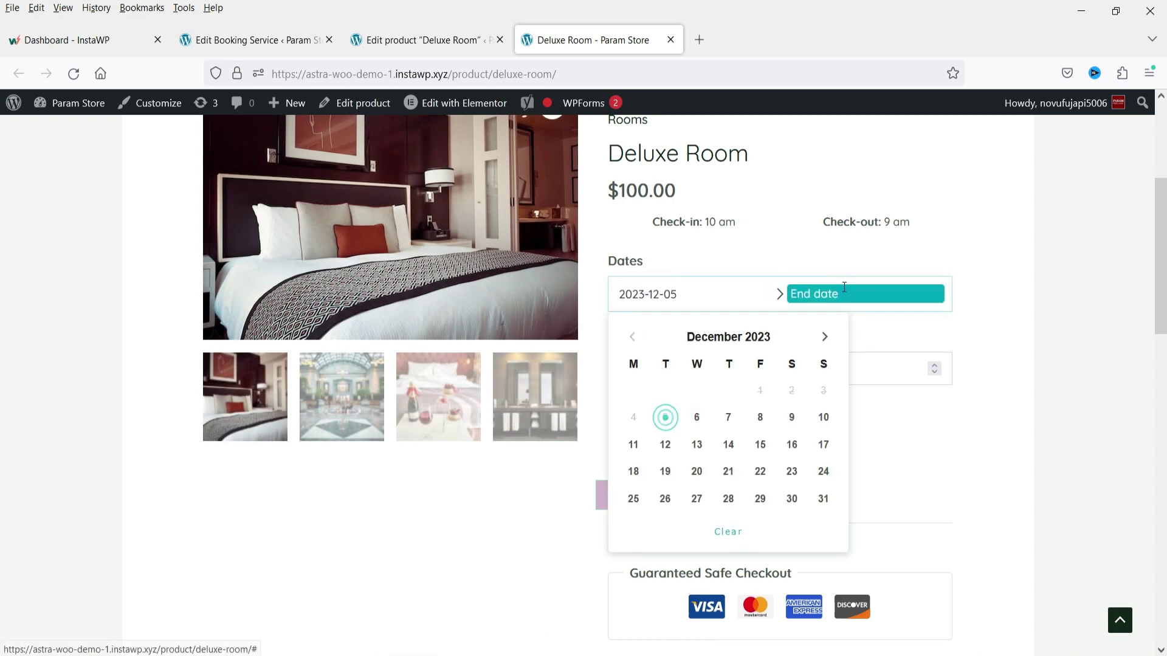
{"action": "left_click", "coordinate": [728, 417]}
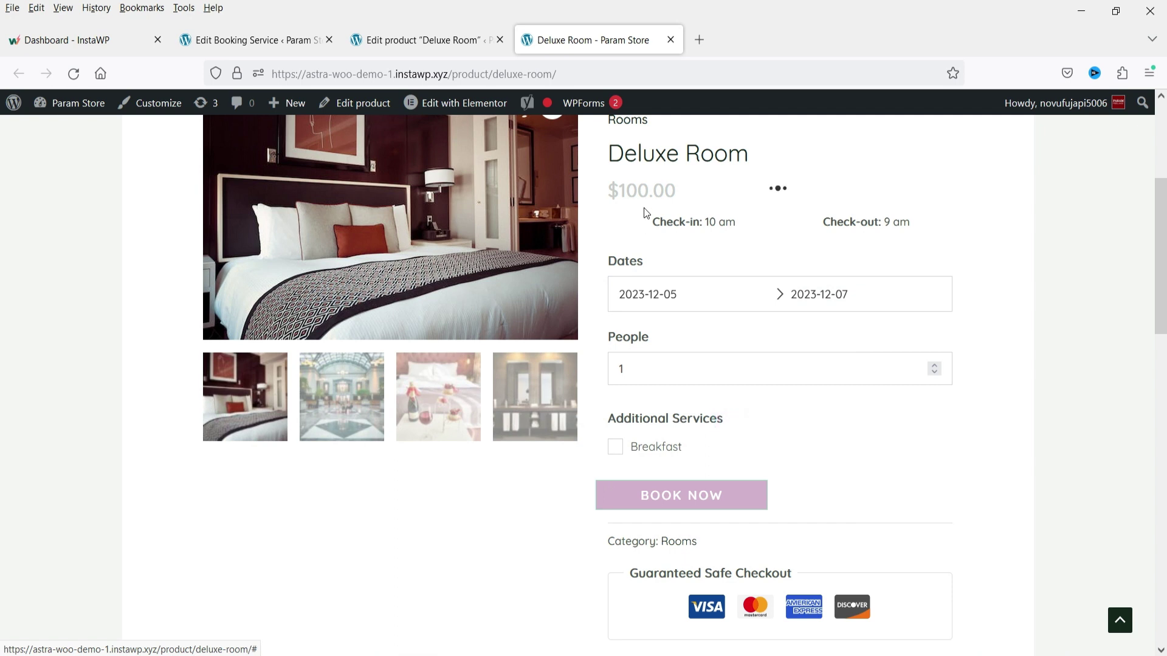
{"action": "left_click", "coordinate": [935, 366]}
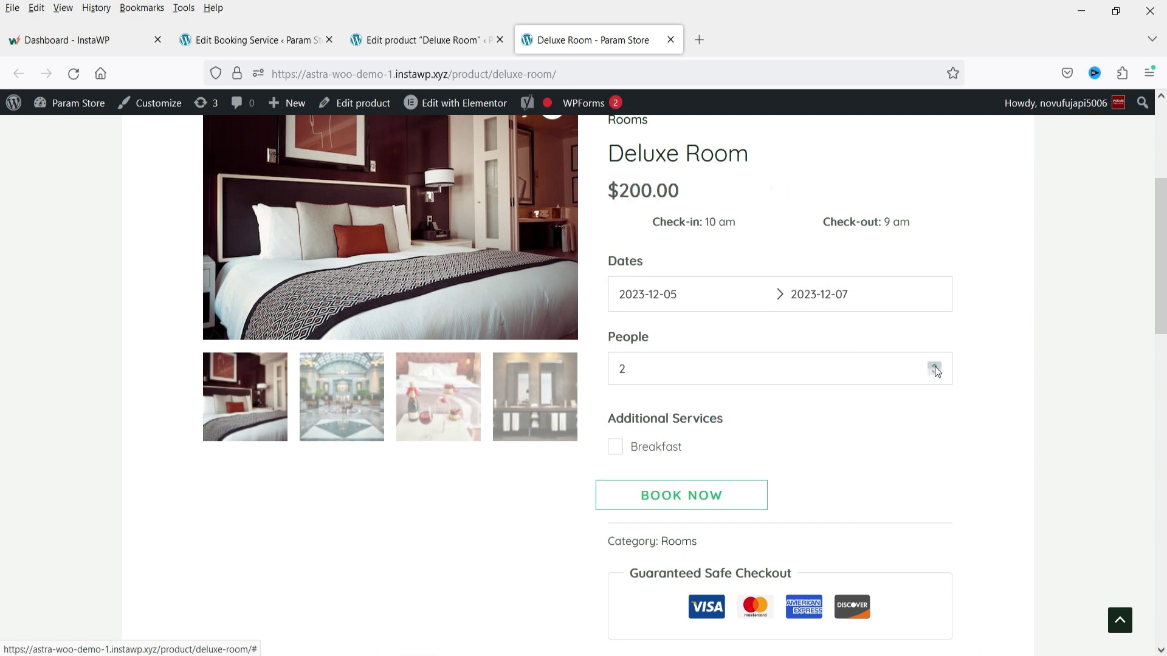
{"action": "left_click", "coordinate": [935, 366]}
{"action": "left_click", "coordinate": [935, 366]}
{"action": "left_click_drag", "start_coordinate": [631, 191], "coordinate": [650, 192]}
{"action": "left_click", "coordinate": [770, 435]}
Return to the Breakfast service, enable multiplying its cost by units selected, and update the service.
{"action": "left_click", "coordinate": [249, 40]}
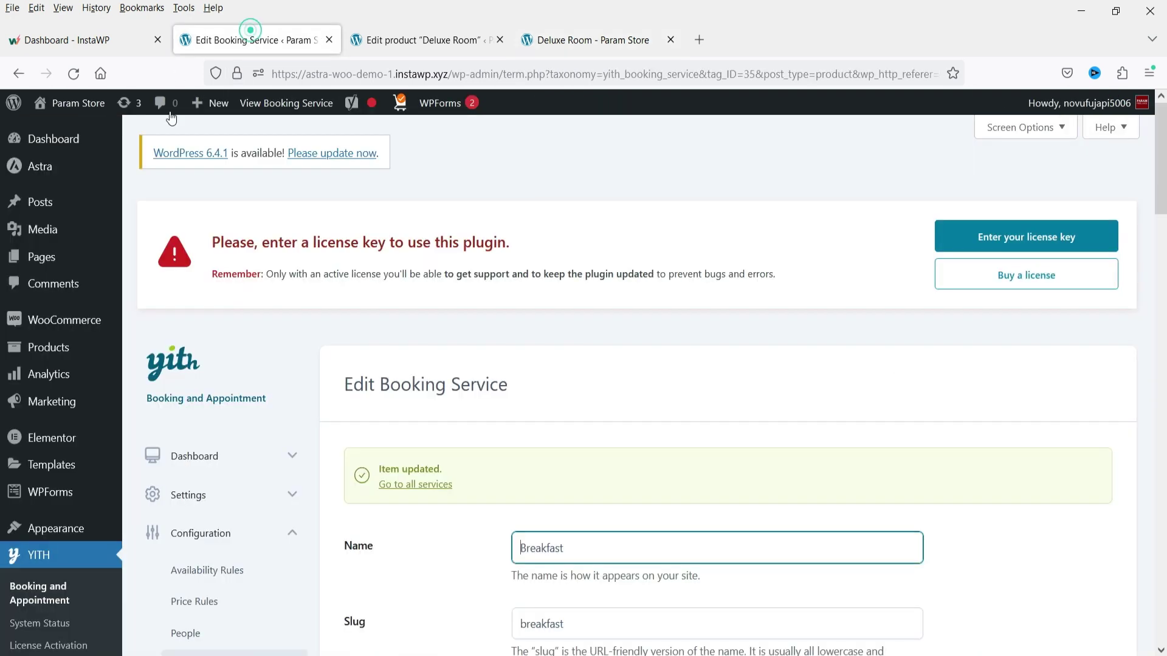
{"action": "scroll", "coordinate": [611, 366], "scroll_direction": "down", "scroll_amount": 3}
{"action": "scroll", "coordinate": [610, 365], "scroll_direction": "down", "scroll_amount": 8}
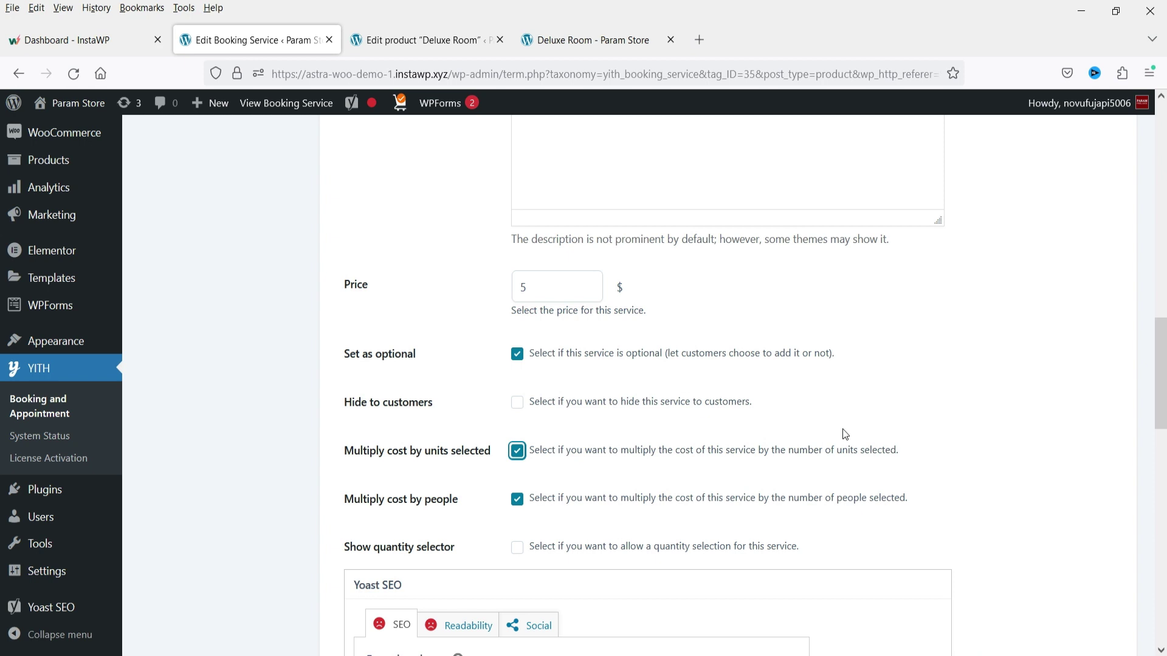
{"action": "scroll", "coordinate": [961, 412], "scroll_direction": "down", "scroll_amount": 10}
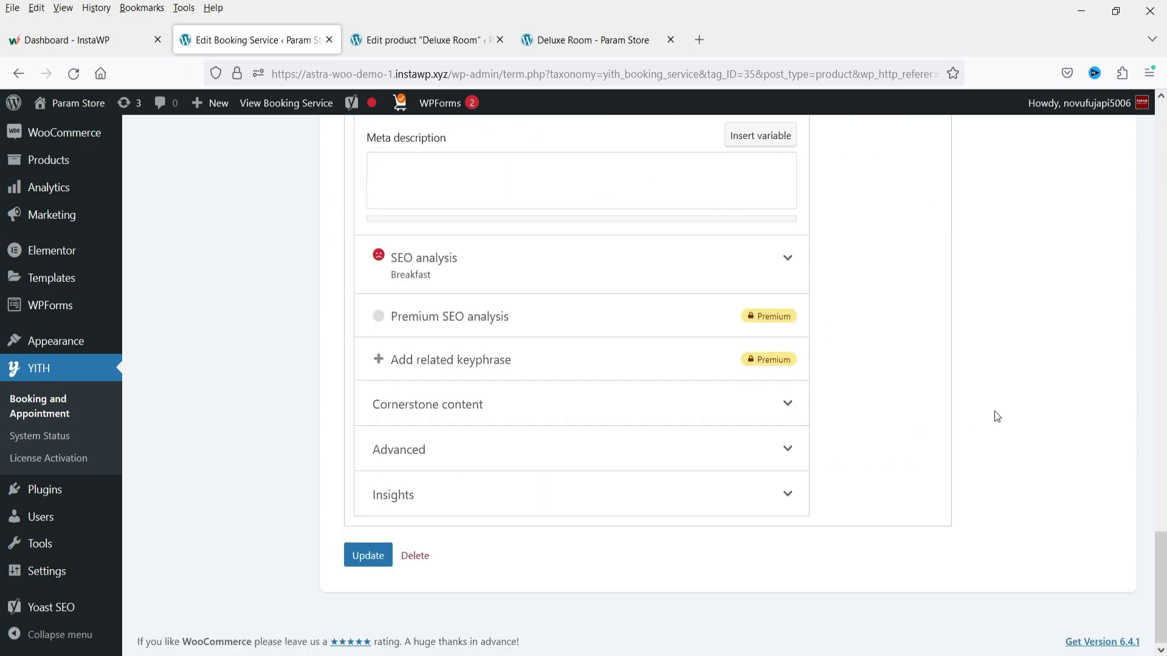
{"action": "left_click", "coordinate": [369, 555]}
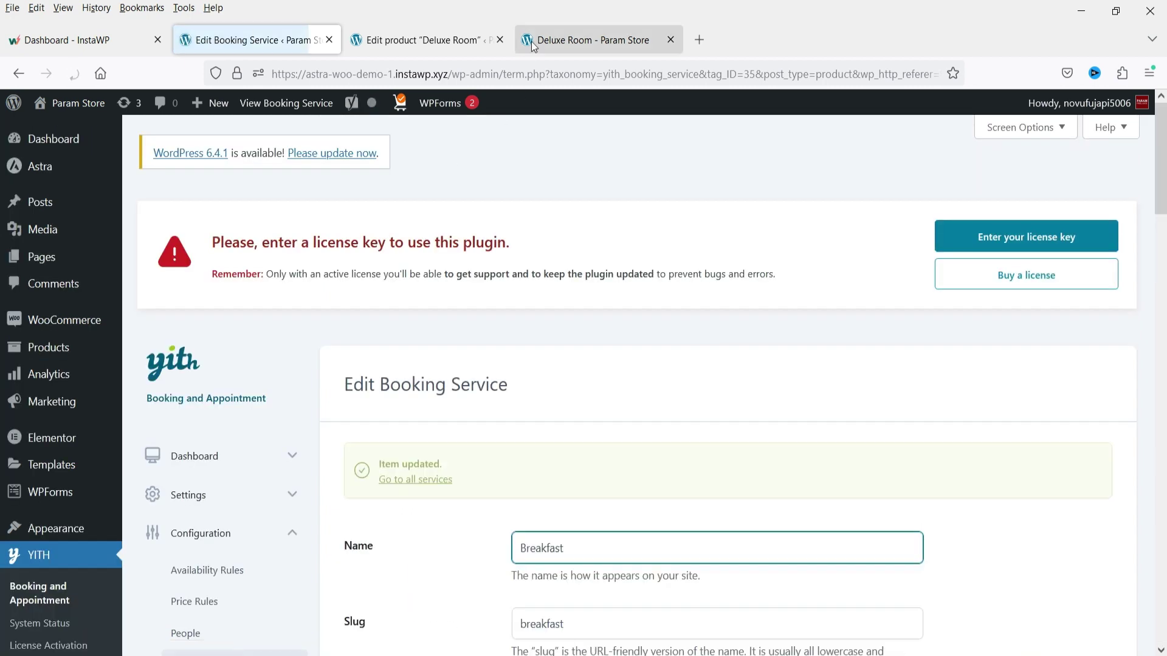
Reload the room's public page and test the price for 2023-12-05 to 2023-12-06 with 4 people and Breakfast.
{"action": "left_click", "coordinate": [533, 40]}
{"action": "key", "text": "F5"}
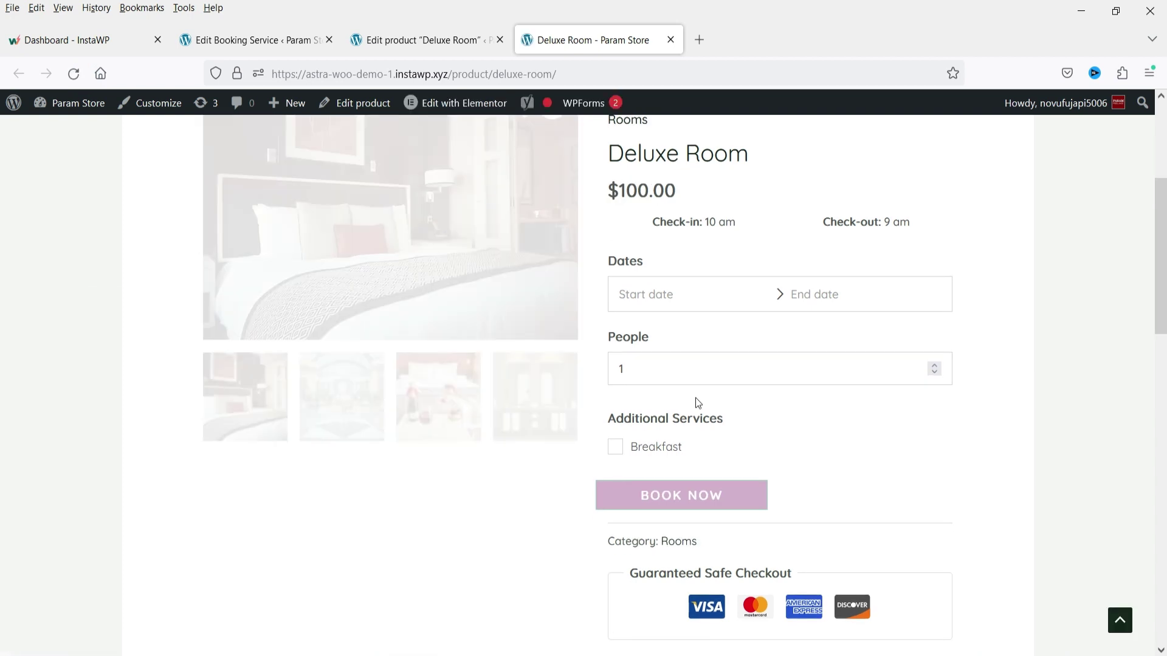
{"action": "left_click", "coordinate": [660, 295]}
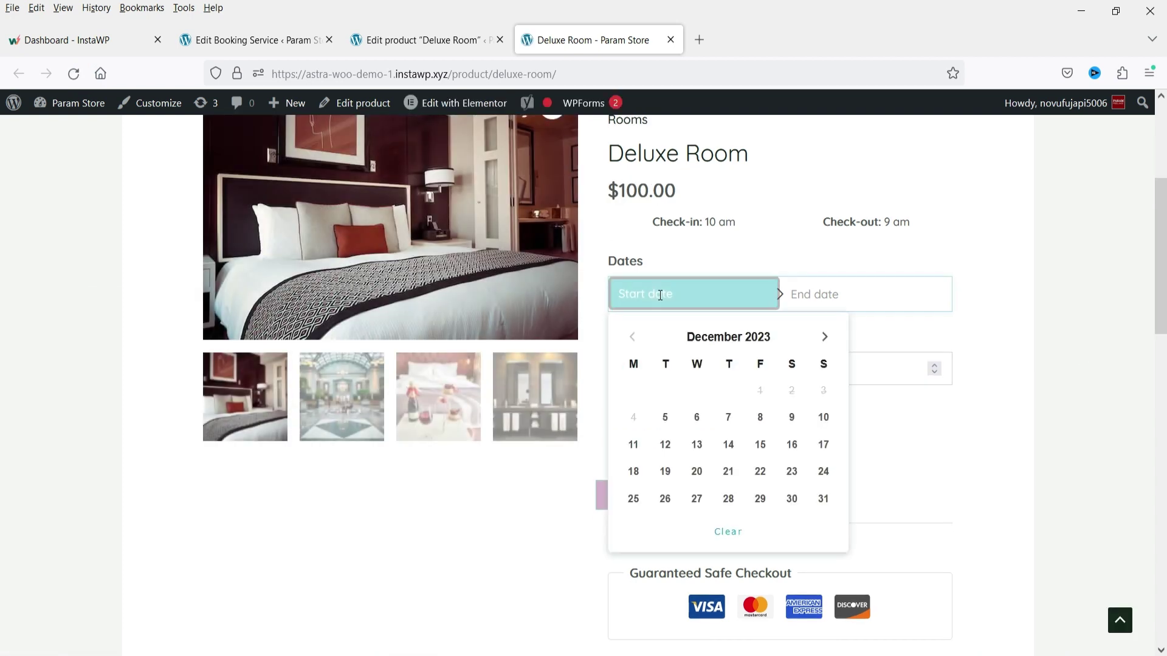
{"action": "left_click", "coordinate": [665, 417]}
{"action": "left_click", "coordinate": [697, 417]}
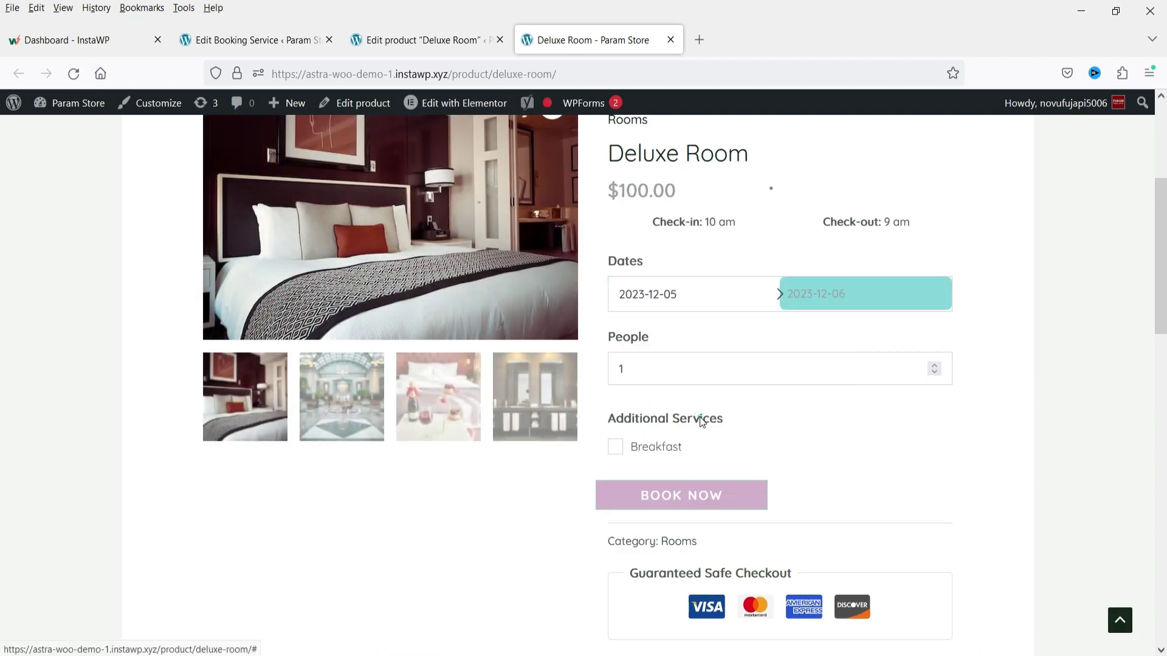
{"action": "left_click", "coordinate": [934, 365]}
{"action": "left_click", "coordinate": [934, 366]}
{"action": "left_click", "coordinate": [934, 366]}
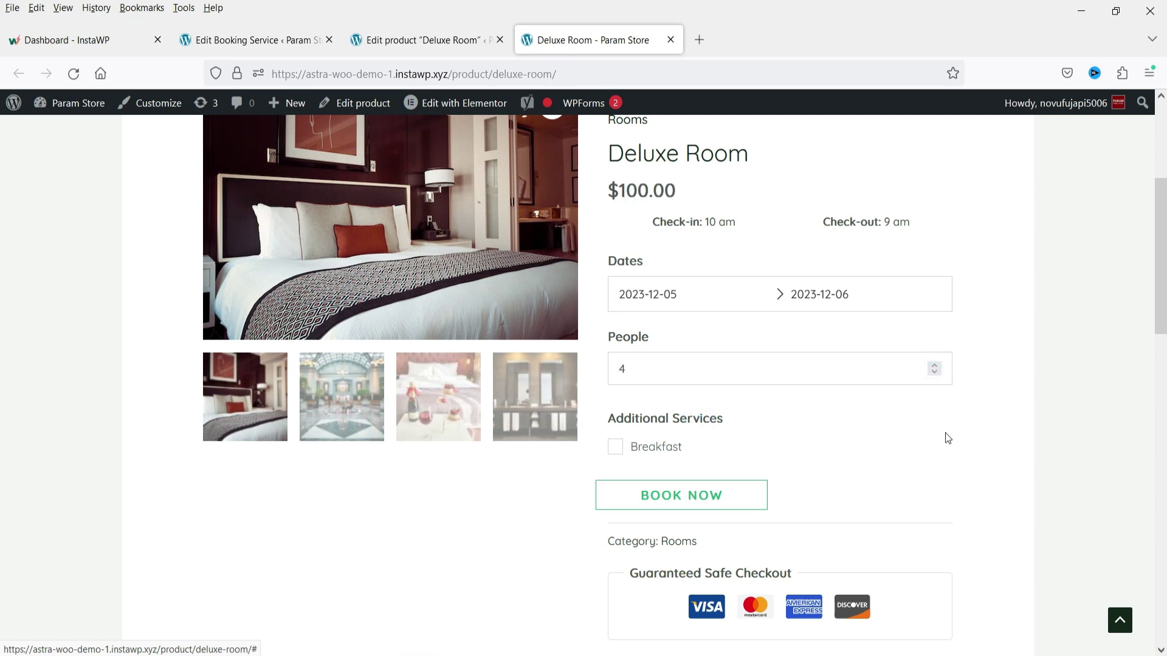
{"action": "left_click", "coordinate": [618, 447]}
{"action": "left_click_drag", "start_coordinate": [626, 190], "coordinate": [648, 191]}
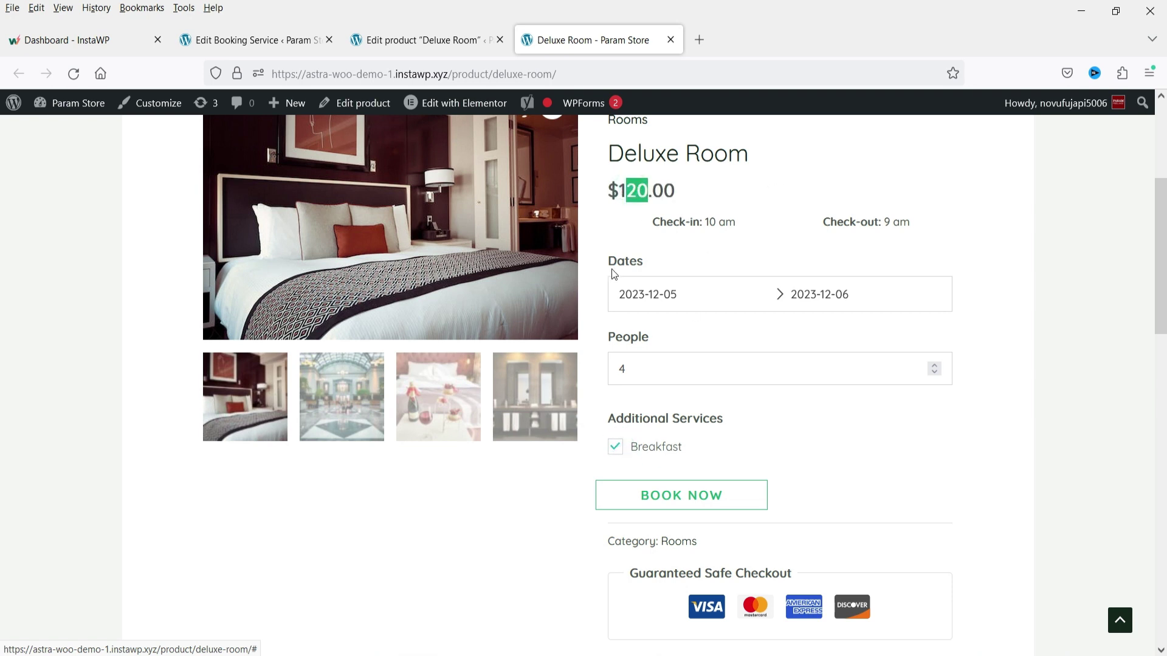
Extend the stay's end date to 2023-12-07 and check the room price with Breakfast again.
{"action": "left_click", "coordinate": [843, 302]}
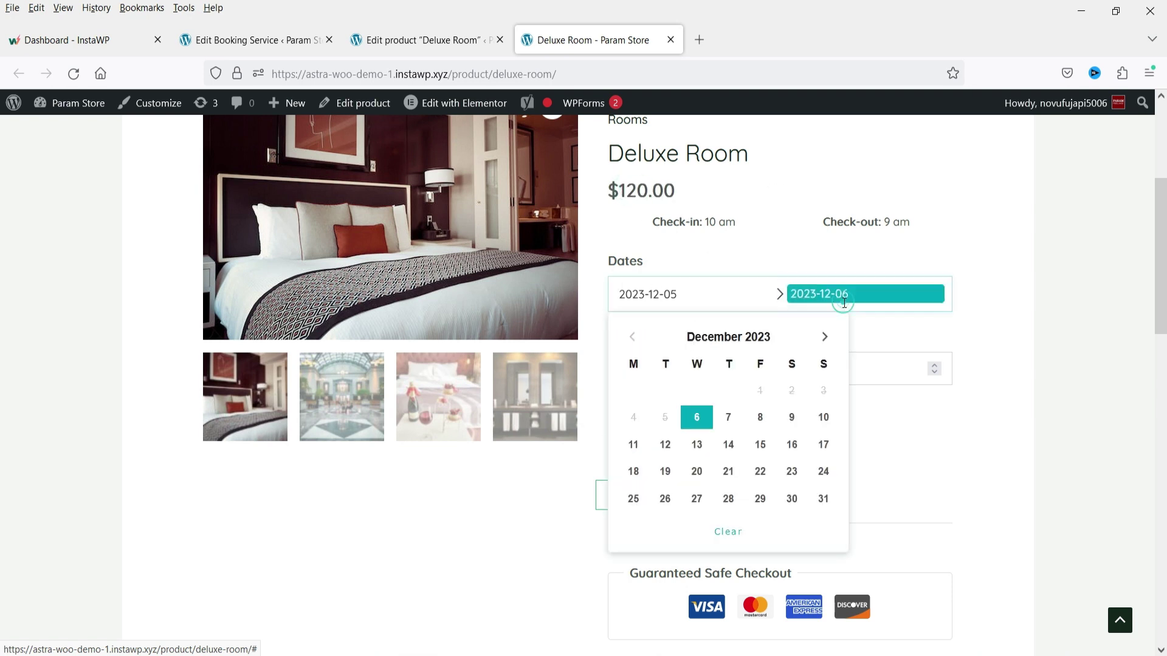
{"action": "left_click", "coordinate": [735, 425]}
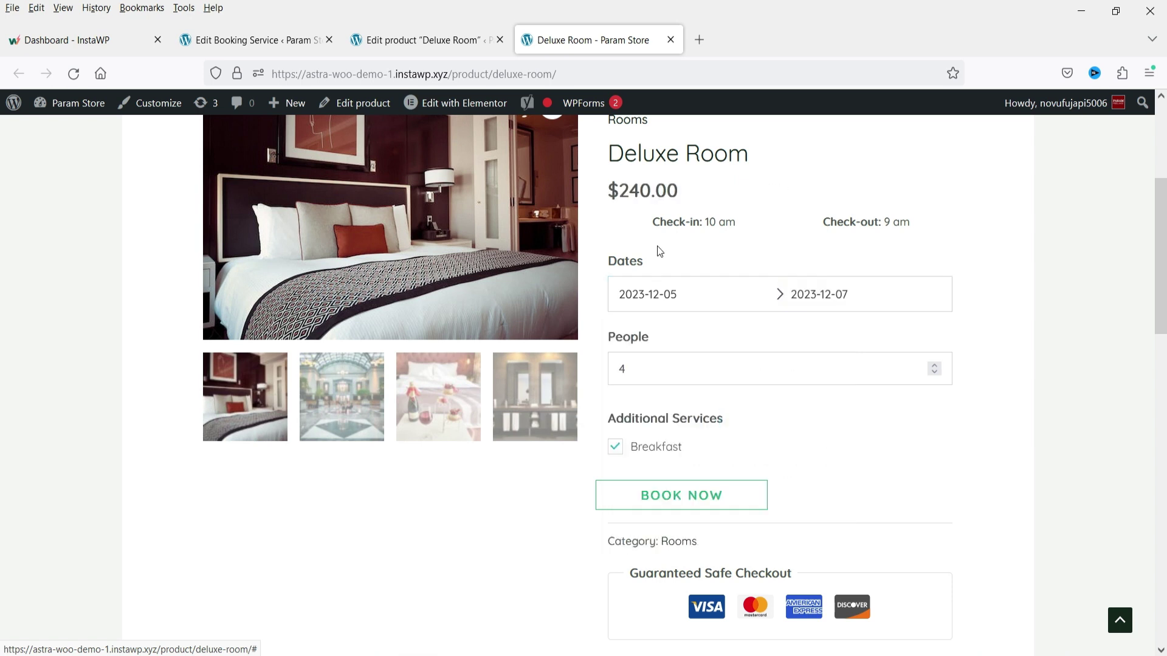
{"action": "left_click_drag", "start_coordinate": [629, 192], "coordinate": [651, 190]}
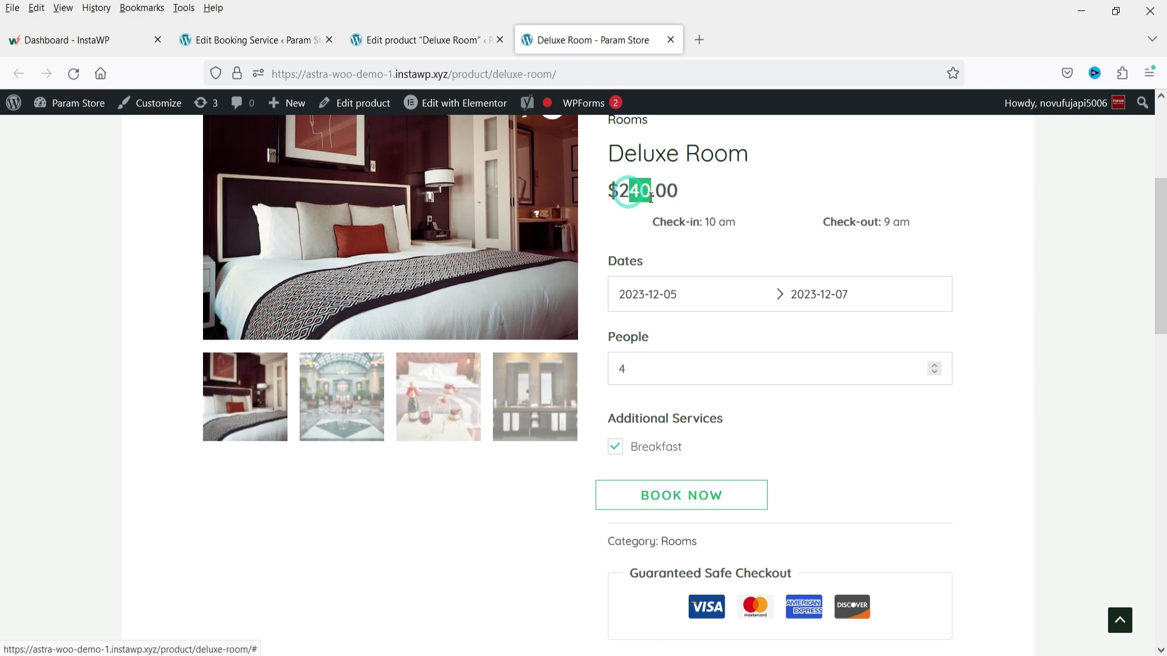
{"action": "left_click", "coordinate": [1088, 358]}
{"action": "left_click", "coordinate": [1089, 357]}
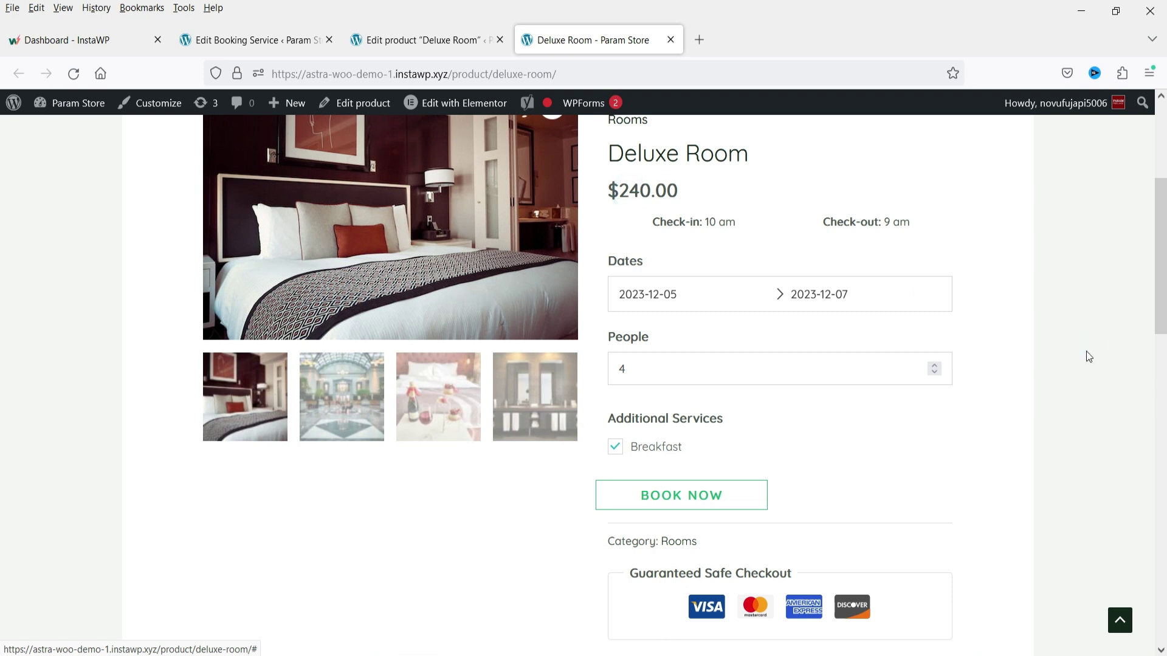
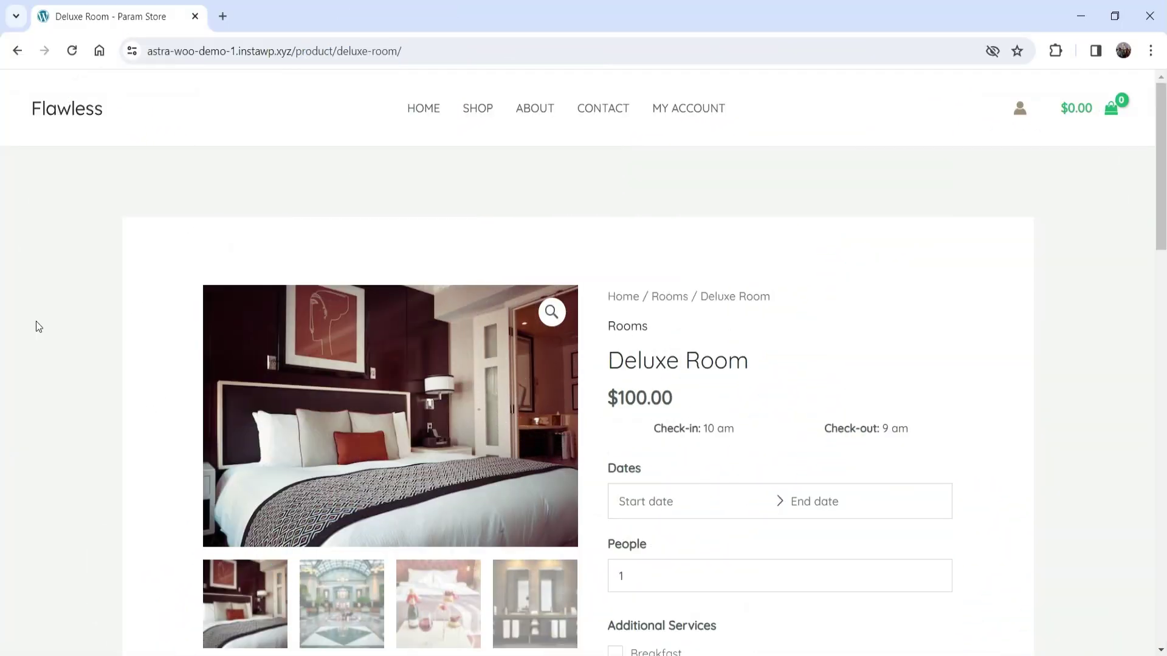
On the room page in Chrome, book the Deluxe Room for 2023-12-05 to 2023-12-06 with 2 people and Breakfast.
{"action": "scroll", "coordinate": [51, 314], "scroll_direction": "down", "scroll_amount": 3}
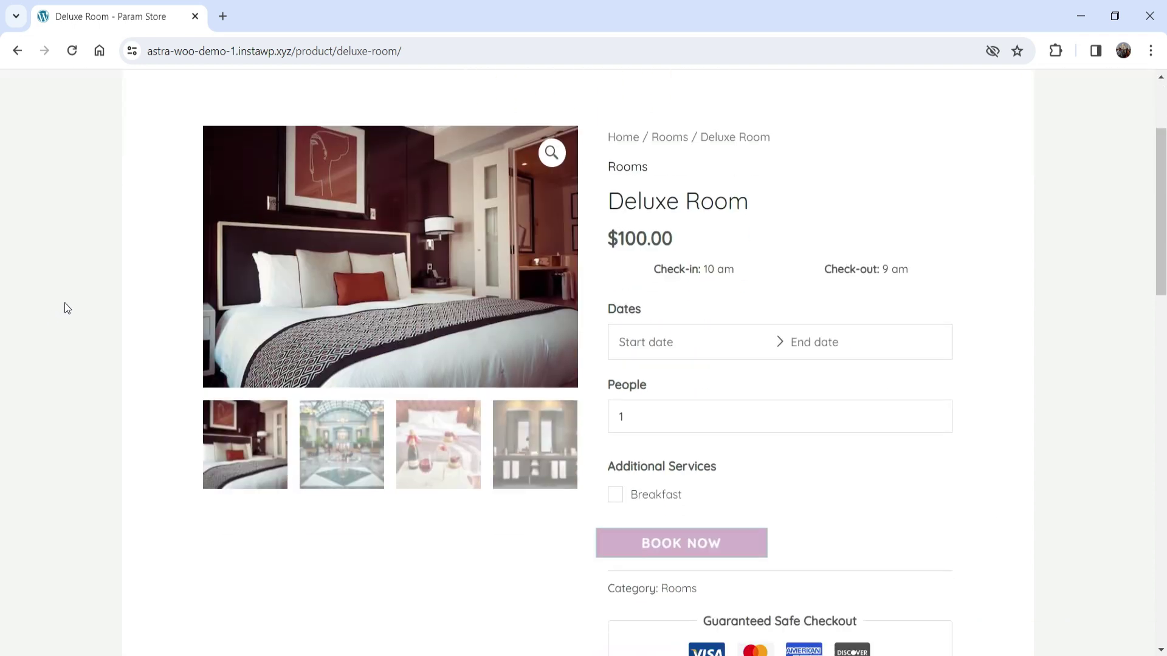
{"action": "left_click", "coordinate": [655, 349]}
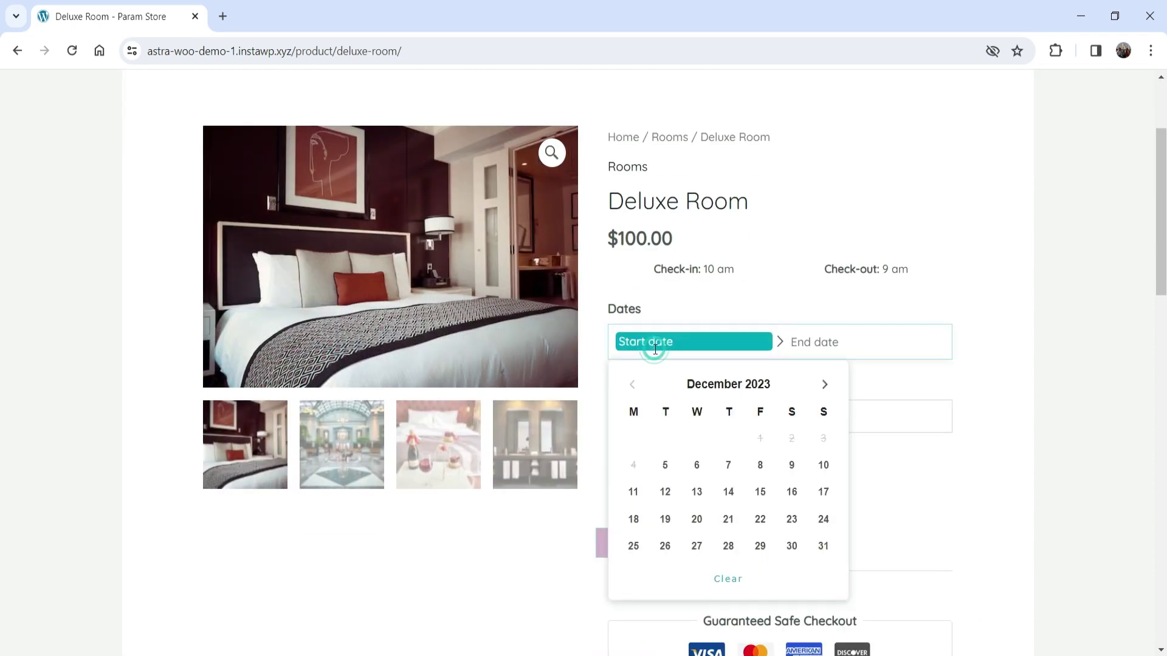
{"action": "left_click", "coordinate": [665, 466]}
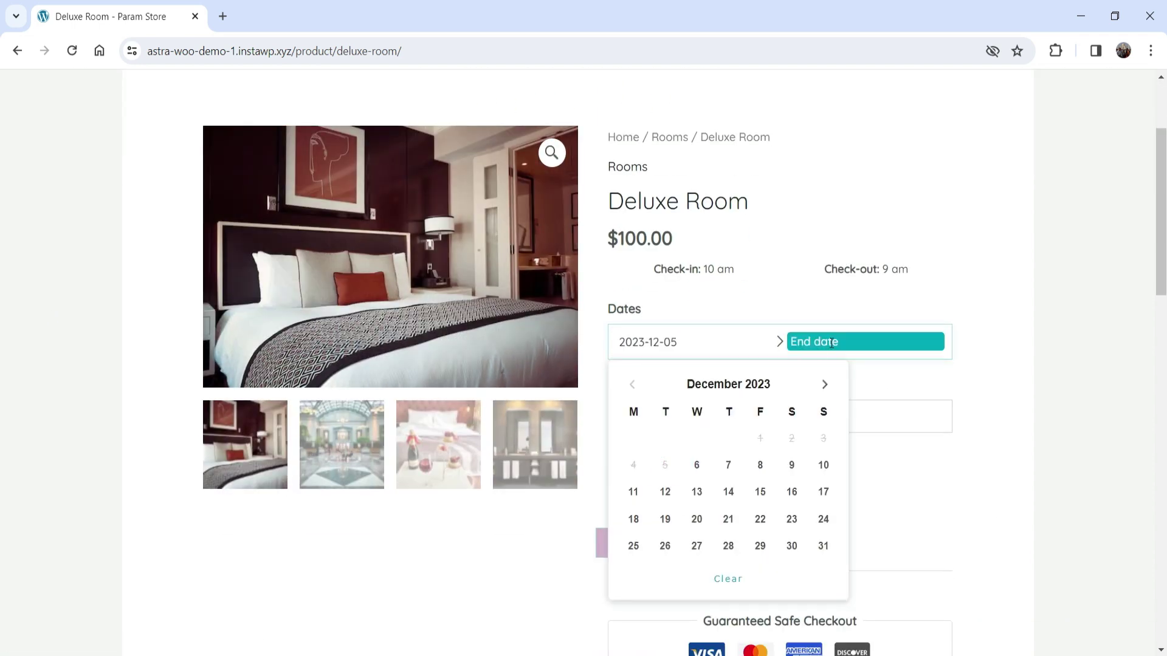
{"action": "left_click", "coordinate": [697, 465]}
{"action": "left_click", "coordinate": [936, 413]}
{"action": "left_click", "coordinate": [615, 495]}
{"action": "scroll", "coordinate": [1056, 312], "scroll_direction": "down", "scroll_amount": 3}
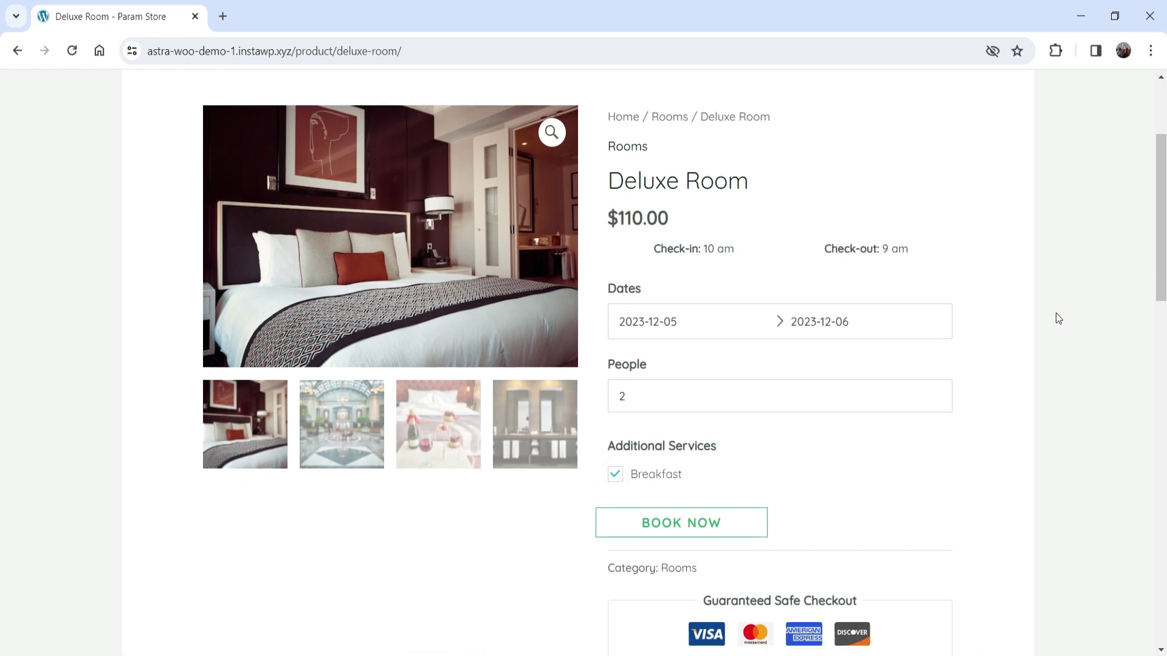
{"action": "left_click", "coordinate": [649, 386]}
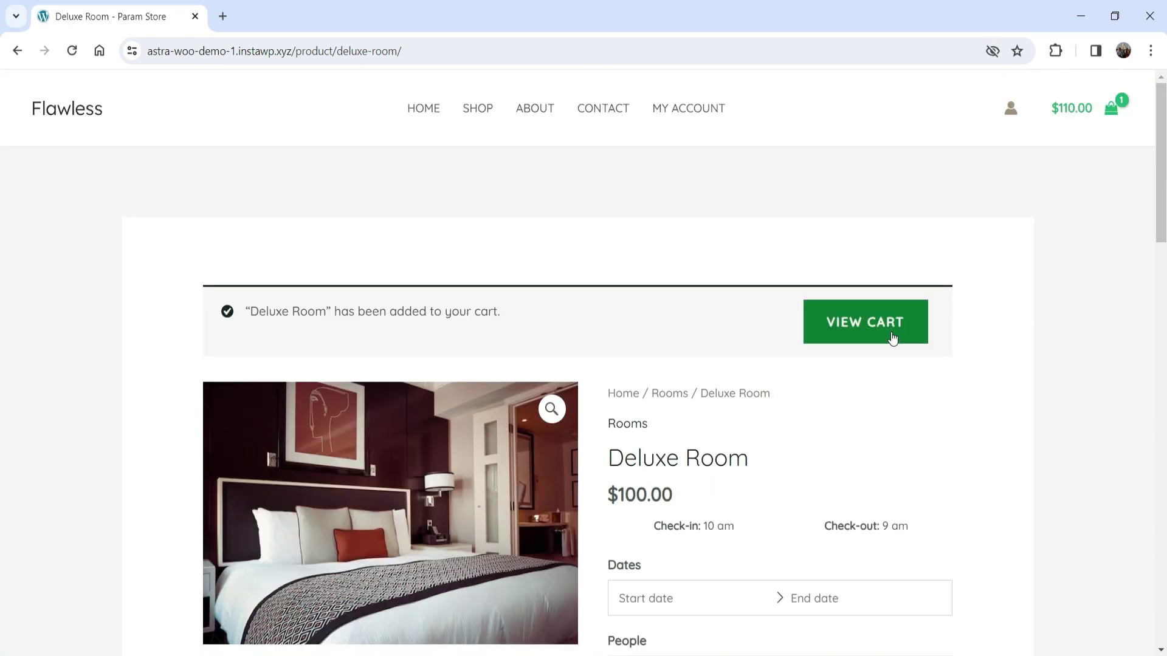
View the cart with the Deluxe Room booking and proceed to checkout.
{"action": "left_click", "coordinate": [893, 338]}
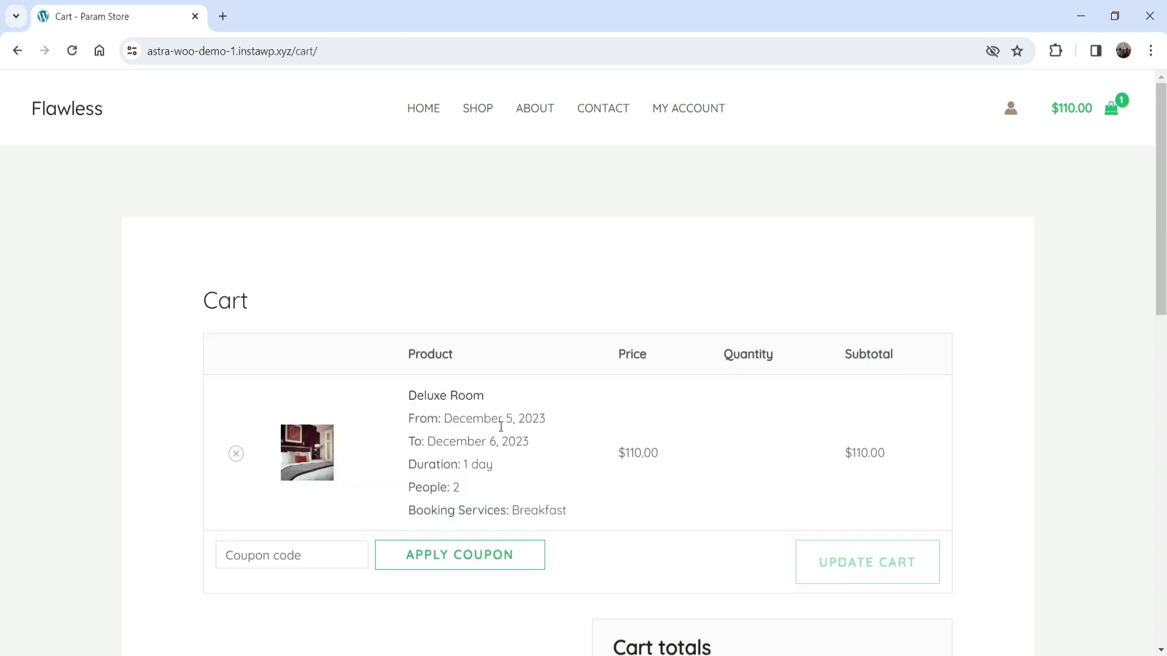
{"action": "scroll", "coordinate": [990, 263], "scroll_direction": "down", "scroll_amount": 4}
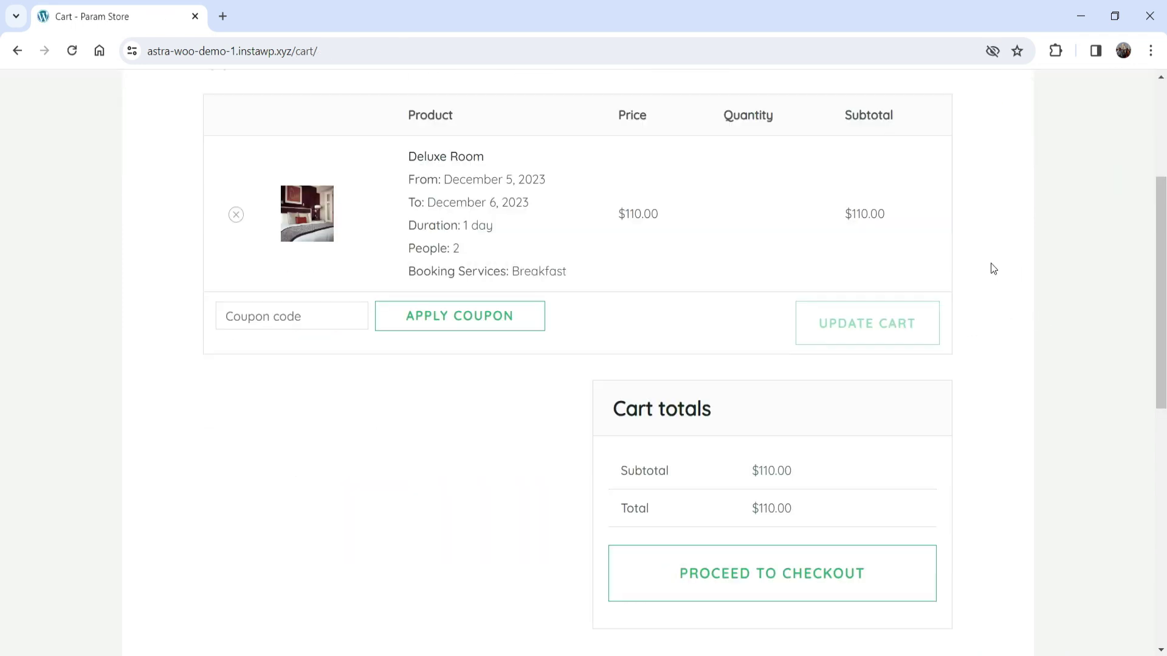
{"action": "left_click", "coordinate": [792, 586]}
Fill in the billing details with the customer's name, company, address, phone and e-mail.
{"action": "scroll", "coordinate": [648, 267], "scroll_direction": "down", "scroll_amount": 3}
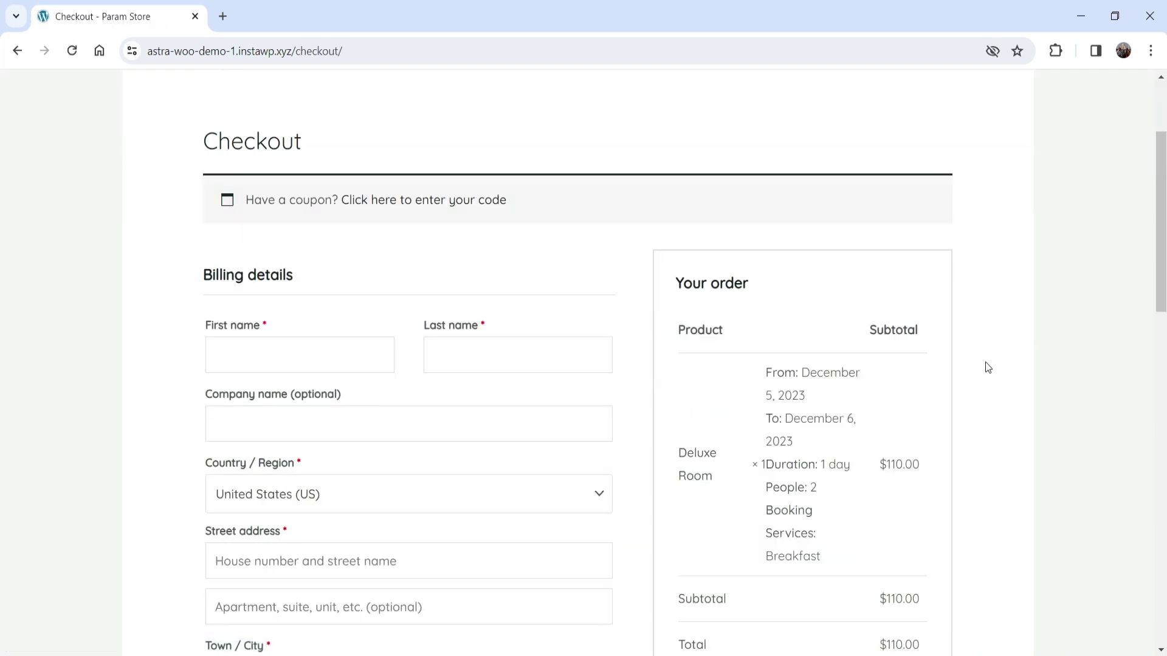
{"action": "left_click", "coordinate": [333, 356]}
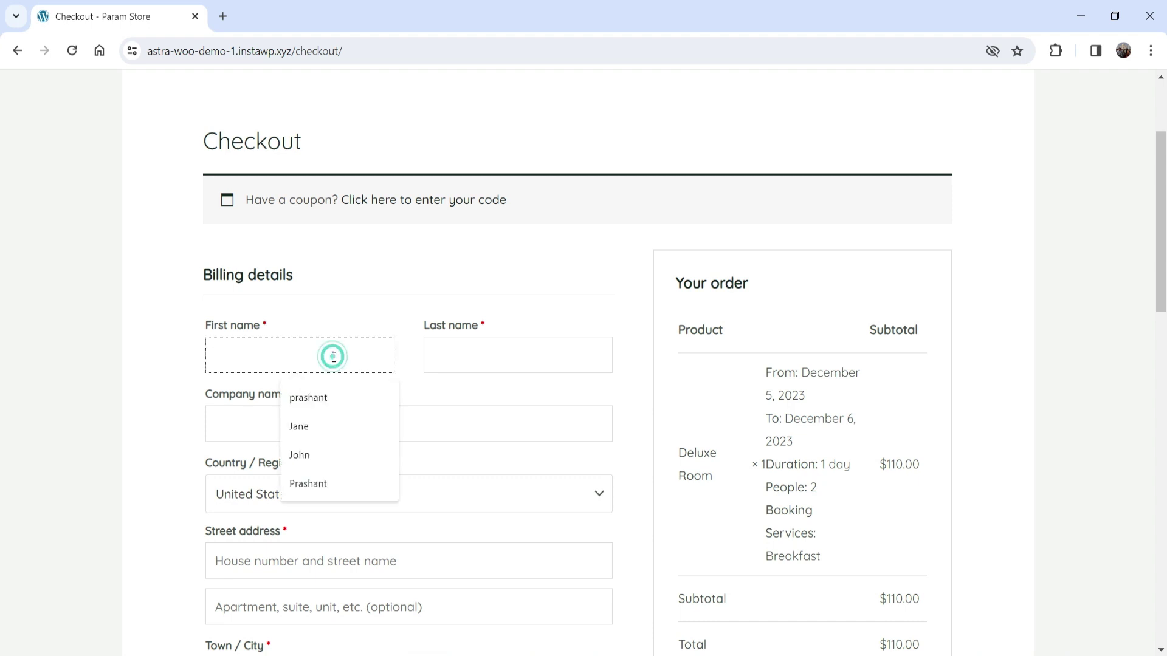
{"action": "left_click", "coordinate": [355, 406]}
{"action": "left_click", "coordinate": [547, 355]}
{"action": "left_click", "coordinate": [547, 398]}
{"action": "scroll", "coordinate": [259, 400], "scroll_direction": "down", "scroll_amount": 3}
{"action": "left_click", "coordinate": [258, 400]}
{"action": "type", "text": "Param Street"}
{"action": "scroll", "coordinate": [129, 335], "scroll_direction": "down", "scroll_amount": 8}
{"action": "scroll", "coordinate": [436, 228], "scroll_direction": "up", "scroll_amount": 13}
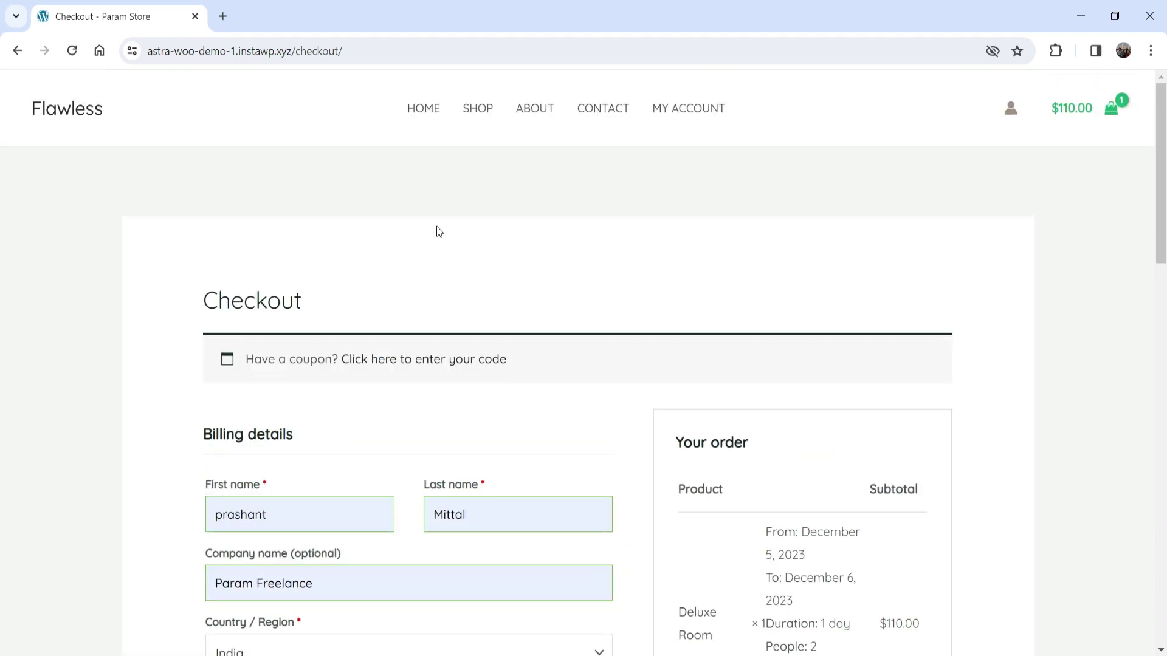
Choose Cash on delivery as the payment method and place the order.
{"action": "scroll", "coordinate": [979, 227], "scroll_direction": "down", "scroll_amount": 13}
{"action": "left_click", "coordinate": [681, 195]}
{"action": "scroll", "coordinate": [1116, 344], "scroll_direction": "up", "scroll_amount": 3}
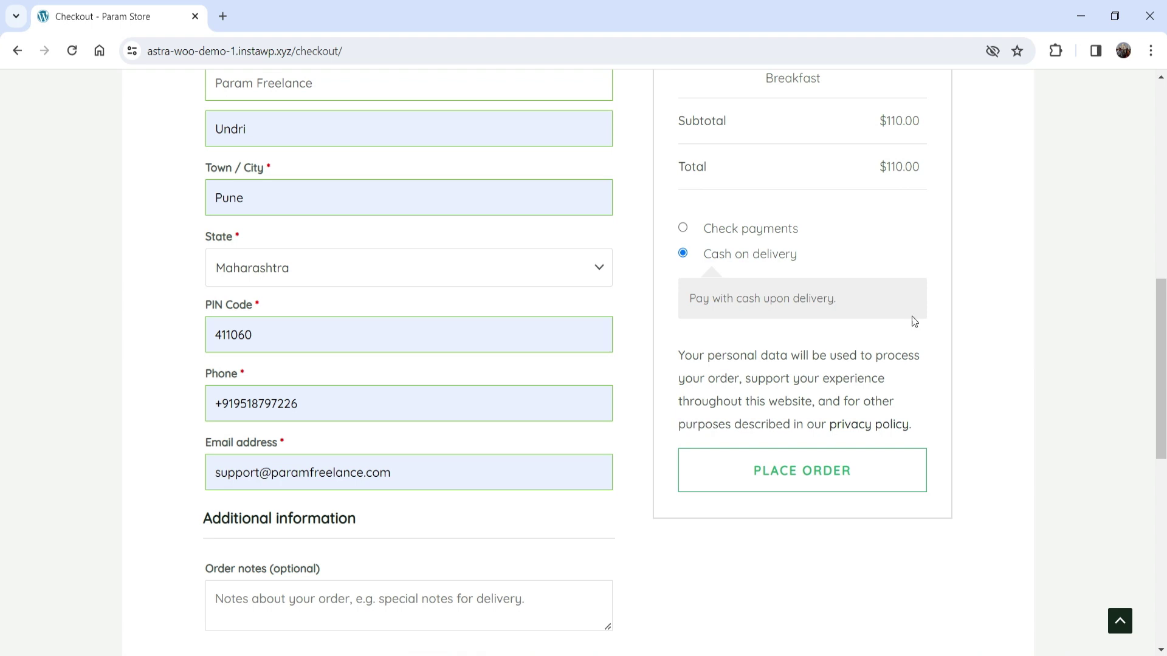
{"action": "left_click", "coordinate": [834, 469]}
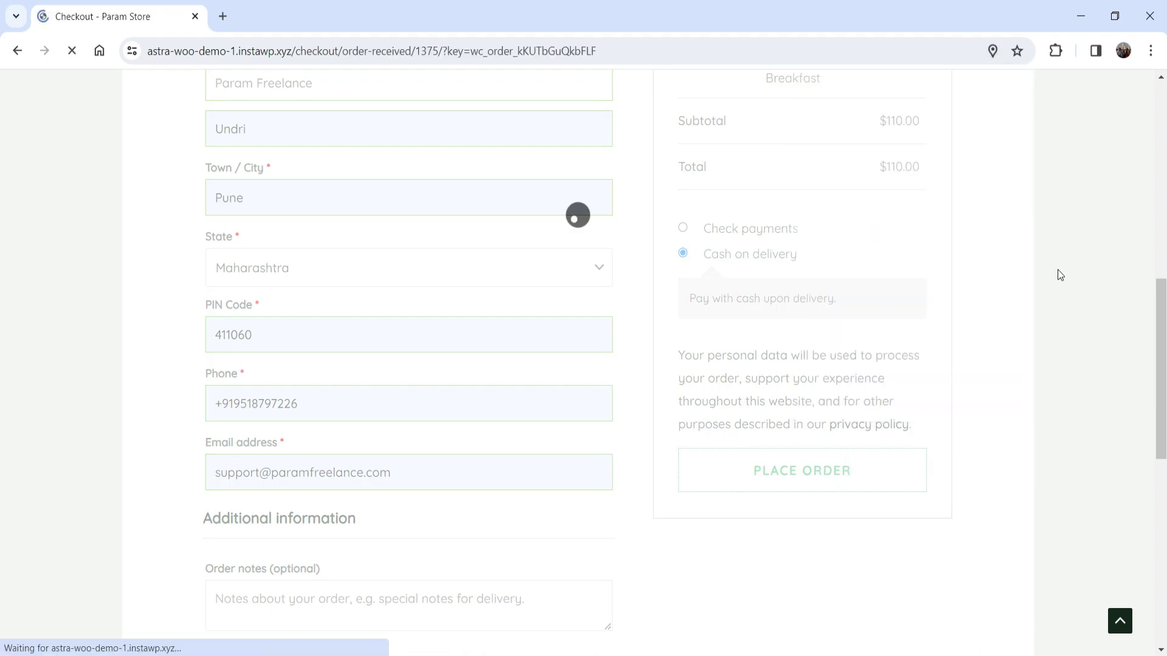
{"action": "scroll", "coordinate": [420, 296], "scroll_direction": "down", "scroll_amount": 1}
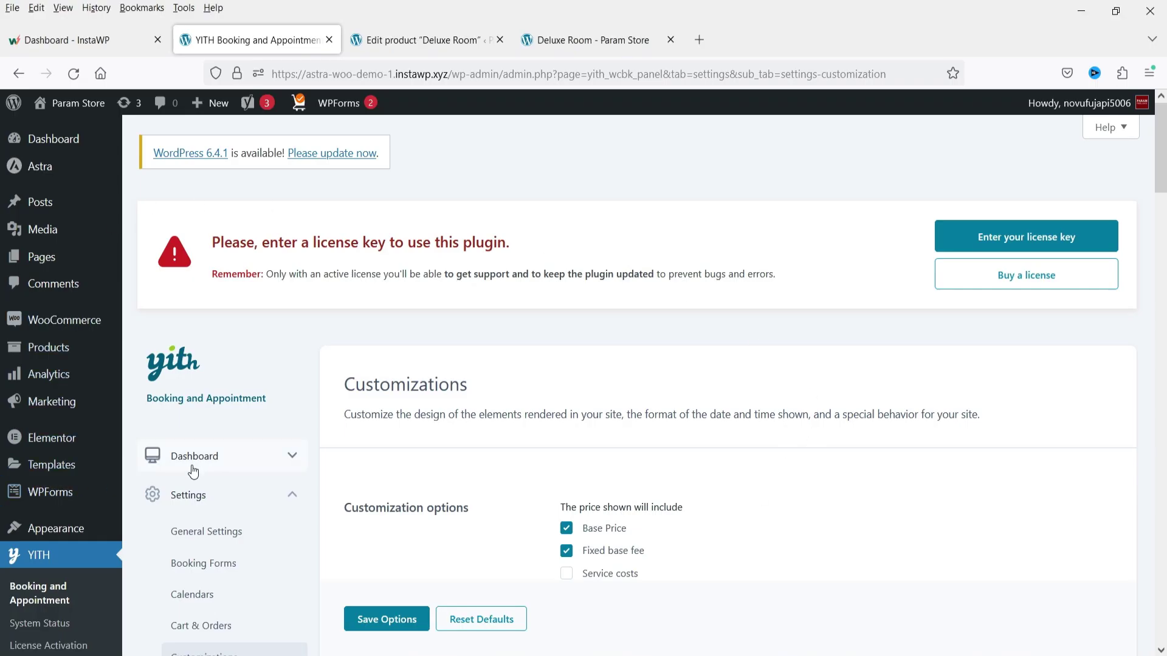
Switch to the WordPress admin in Firefox, list all bookings, and open the details of the new Deluxe Room booking.
{"action": "left_click", "coordinate": [218, 460]}
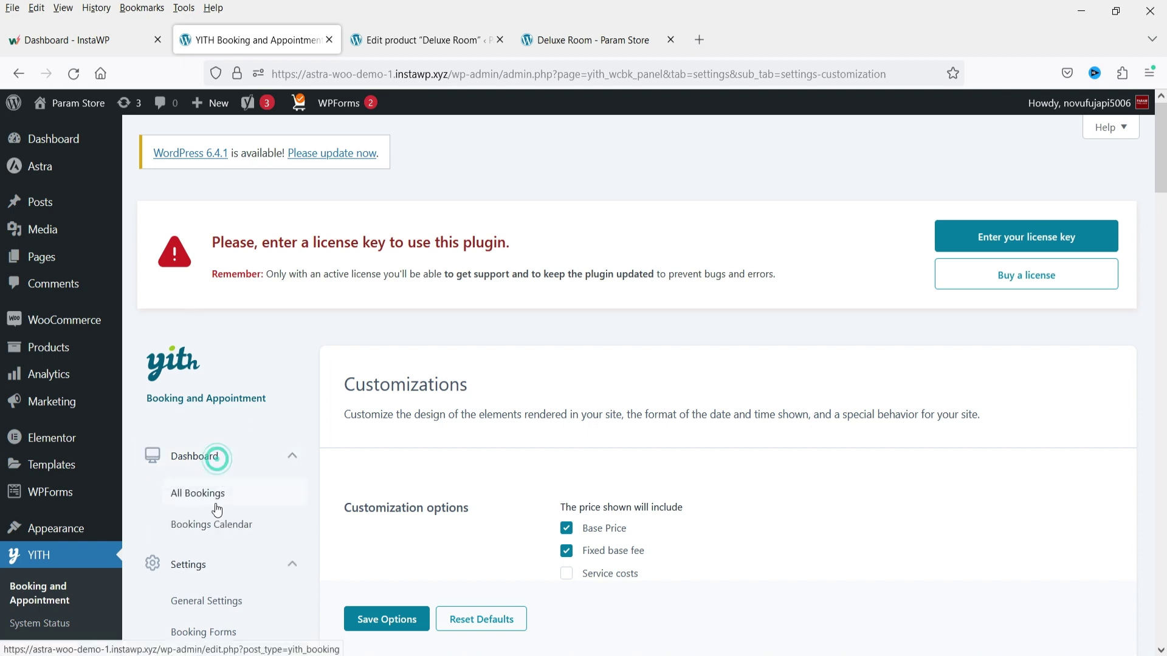
{"action": "left_click", "coordinate": [200, 493]}
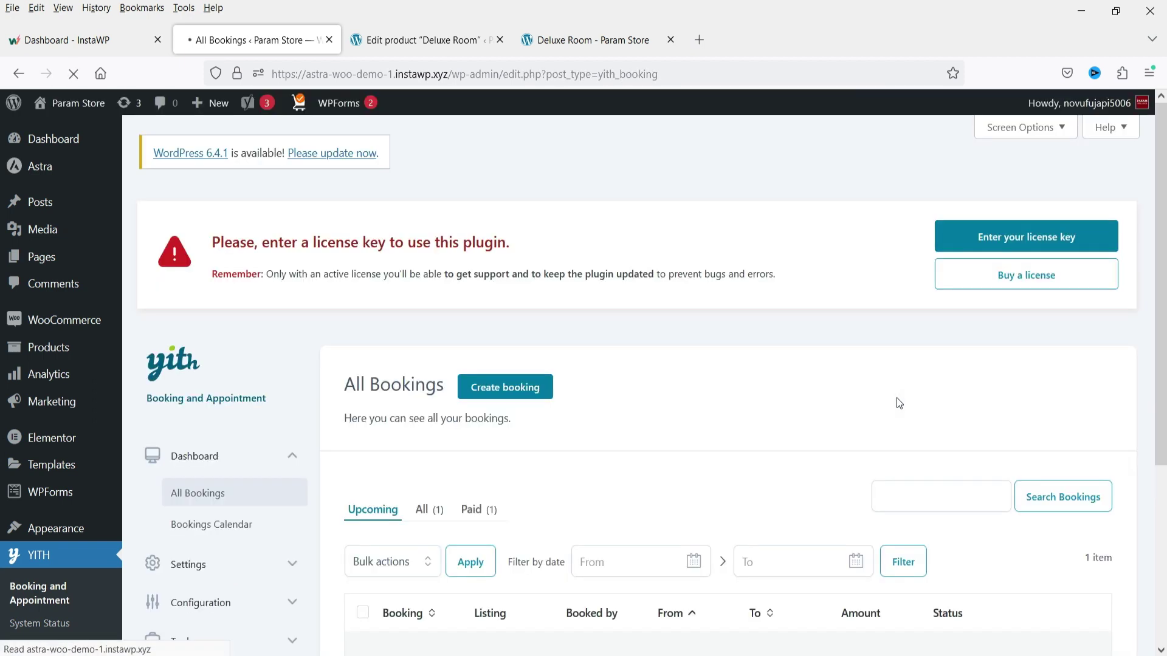
{"action": "scroll", "coordinate": [866, 316], "scroll_direction": "down", "scroll_amount": 4}
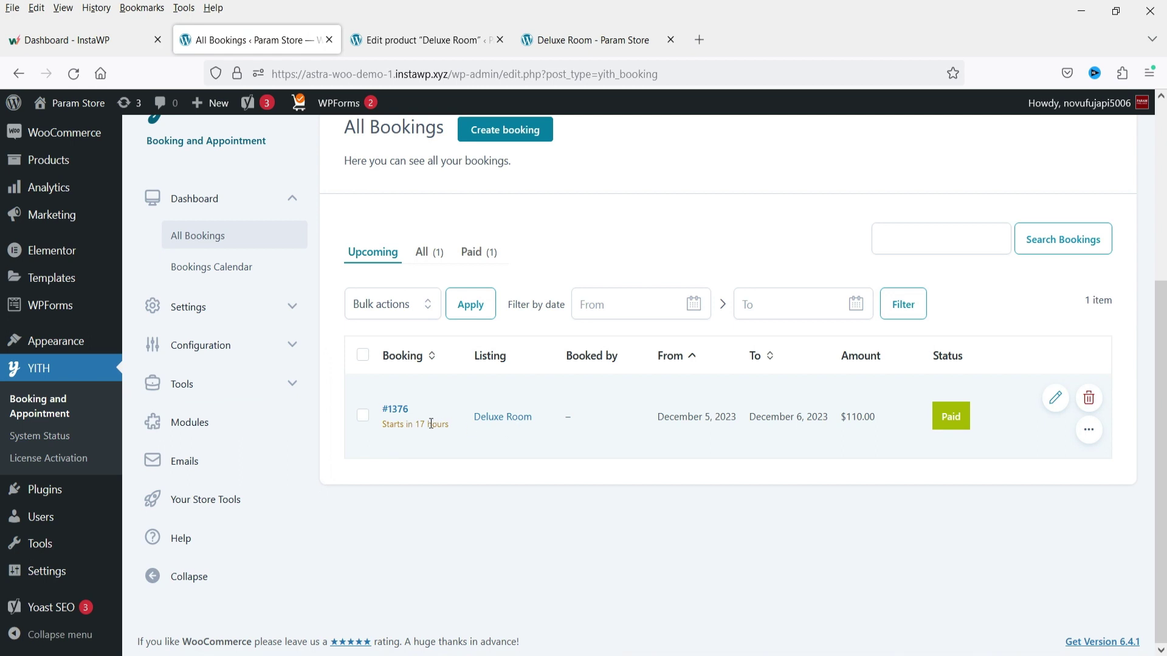
{"action": "left_click", "coordinate": [392, 411]}
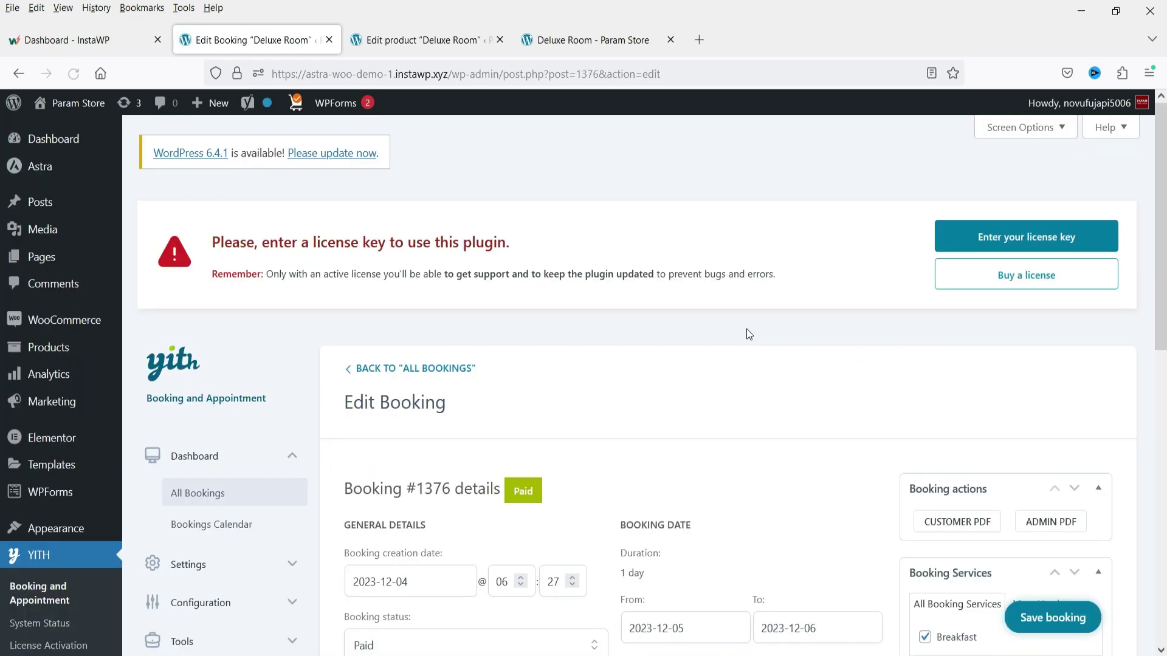
Review the Deluxe Room booking's details, including its dates, status, amount, people, services and notes.
{"action": "scroll", "coordinate": [742, 340], "scroll_direction": "down", "scroll_amount": 3}
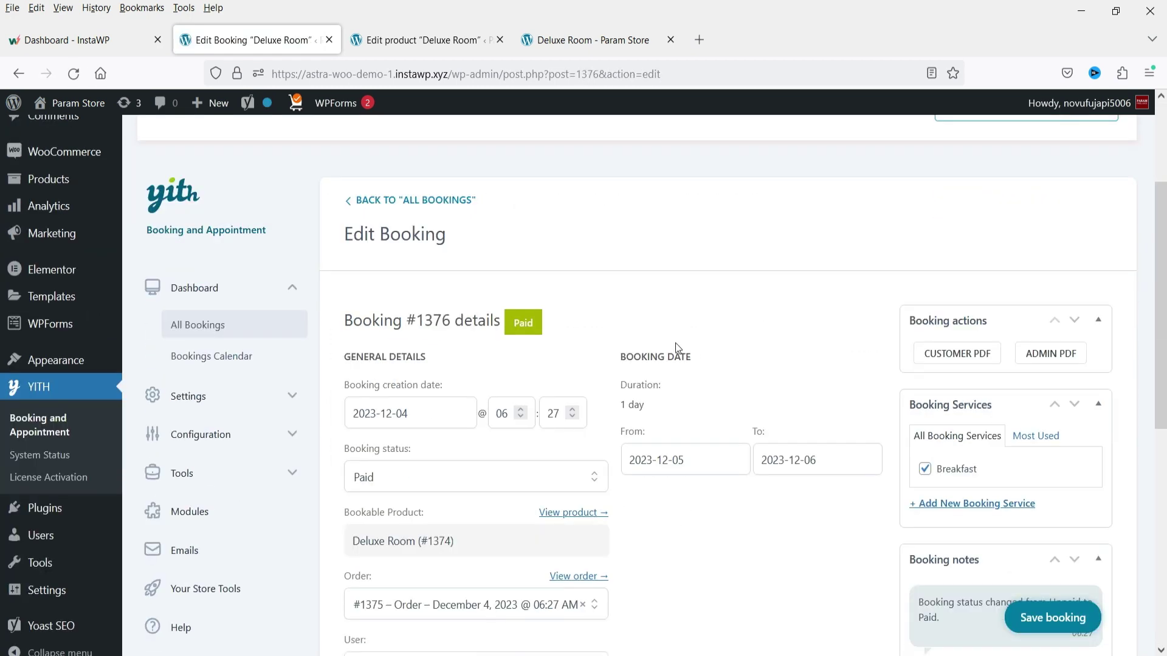
{"action": "scroll", "coordinate": [675, 343], "scroll_direction": "down", "scroll_amount": 2}
{"action": "scroll", "coordinate": [751, 360], "scroll_direction": "down", "scroll_amount": 4}
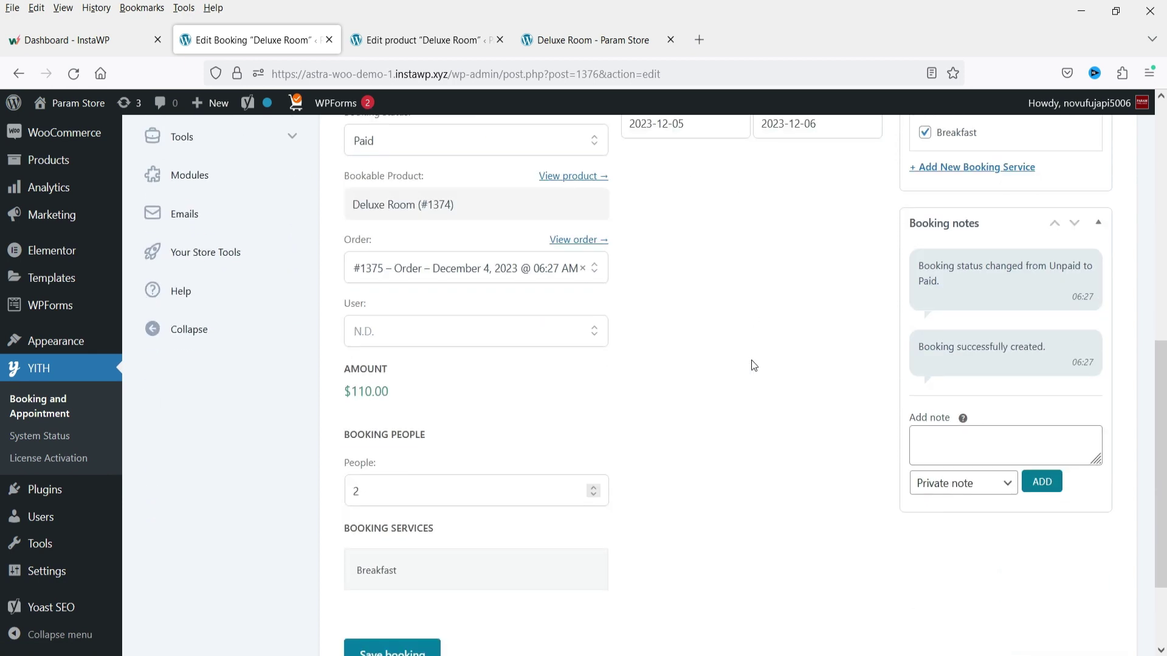
{"action": "scroll", "coordinate": [651, 409], "scroll_direction": "down", "scroll_amount": 2}
{"action": "scroll", "coordinate": [682, 417], "scroll_direction": "up", "scroll_amount": 4}
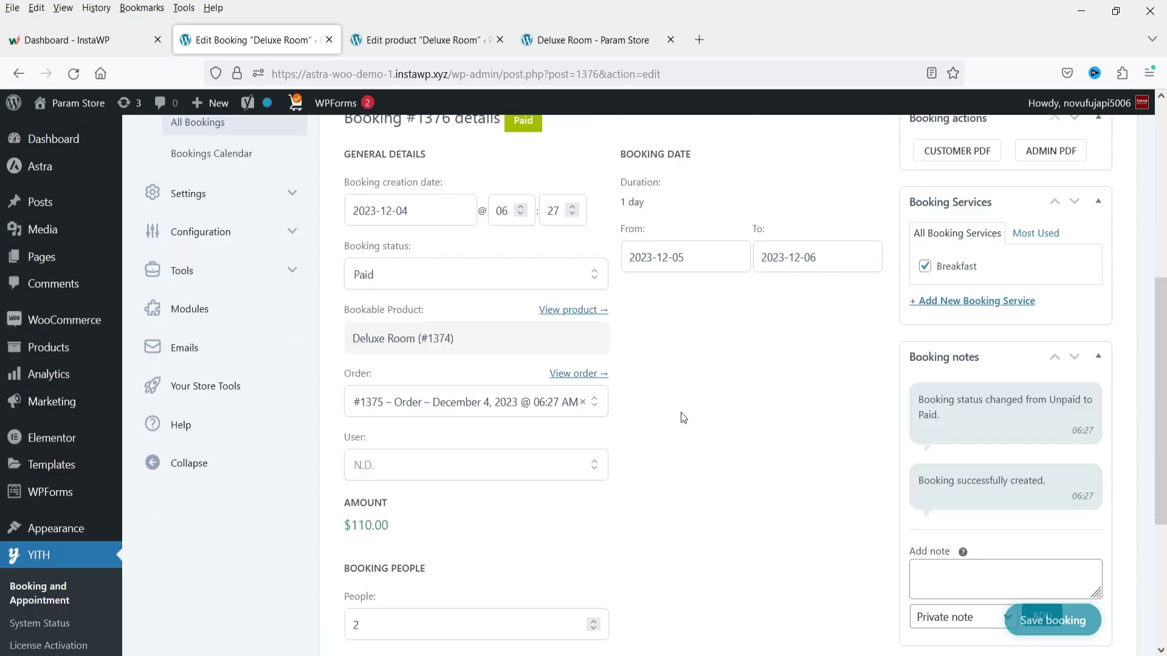
Open the order linked to the booking and examine its billing details and ordered items.
{"action": "left_click", "coordinate": [590, 374]}
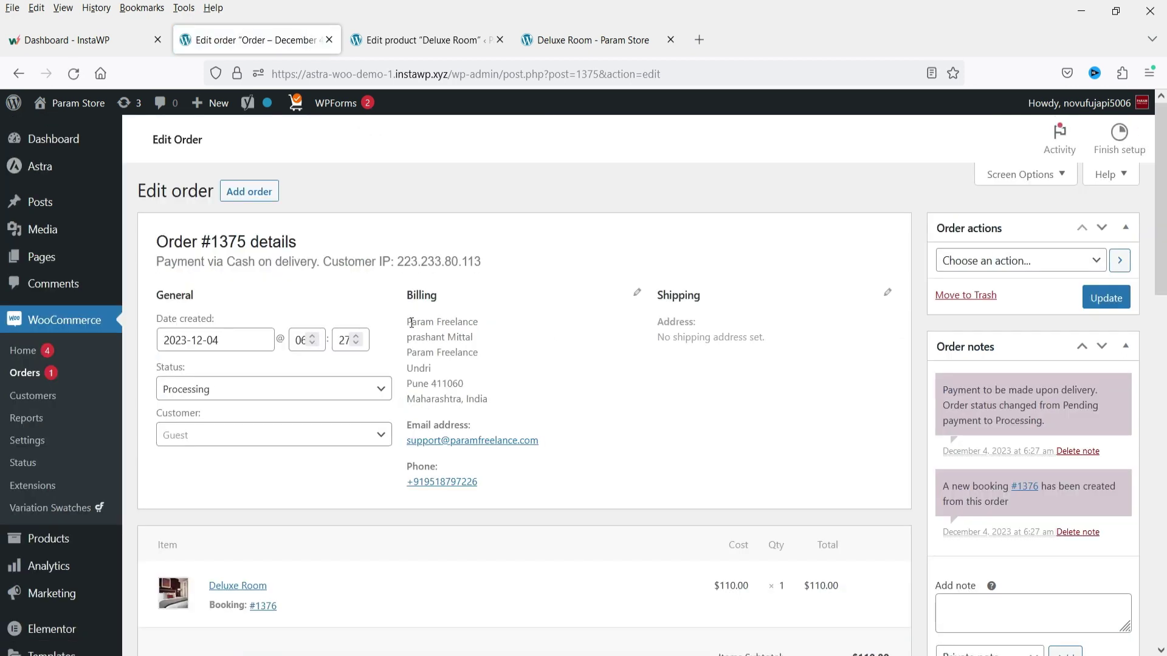
{"action": "left_click_drag", "start_coordinate": [412, 322], "coordinate": [529, 391]}
{"action": "scroll", "coordinate": [528, 391], "scroll_direction": "down", "scroll_amount": 2}
Return to the booking and open the Bookings Calendar to look over the scheduled bookings.
{"action": "left_click", "coordinate": [18, 73]}
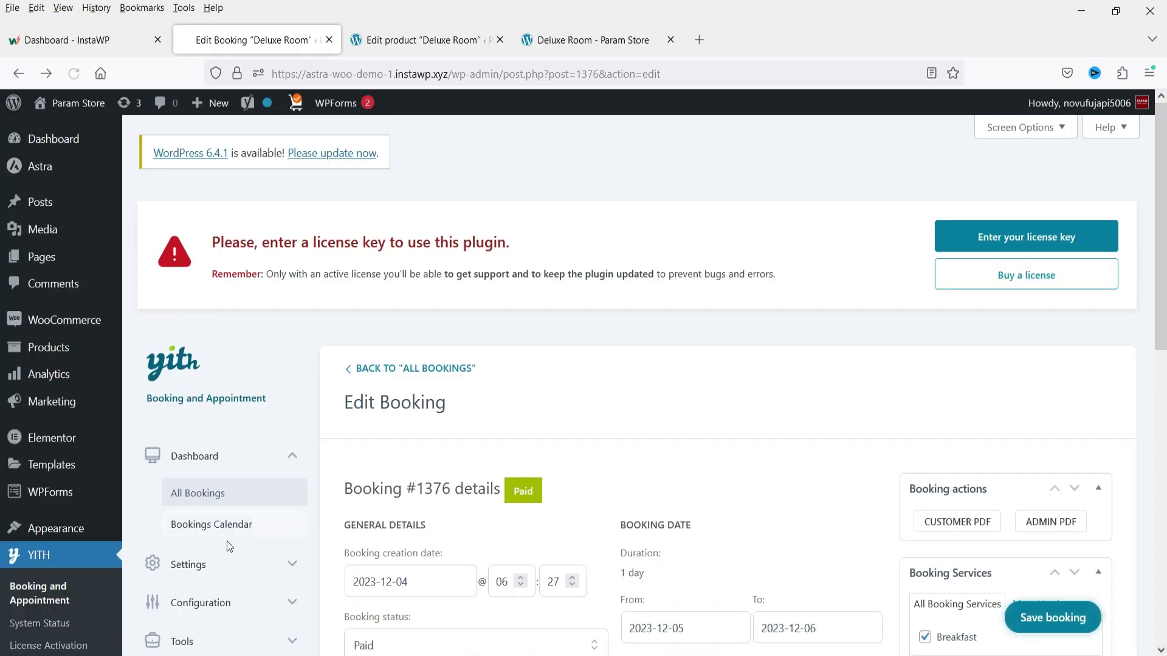
{"action": "left_click", "coordinate": [205, 526]}
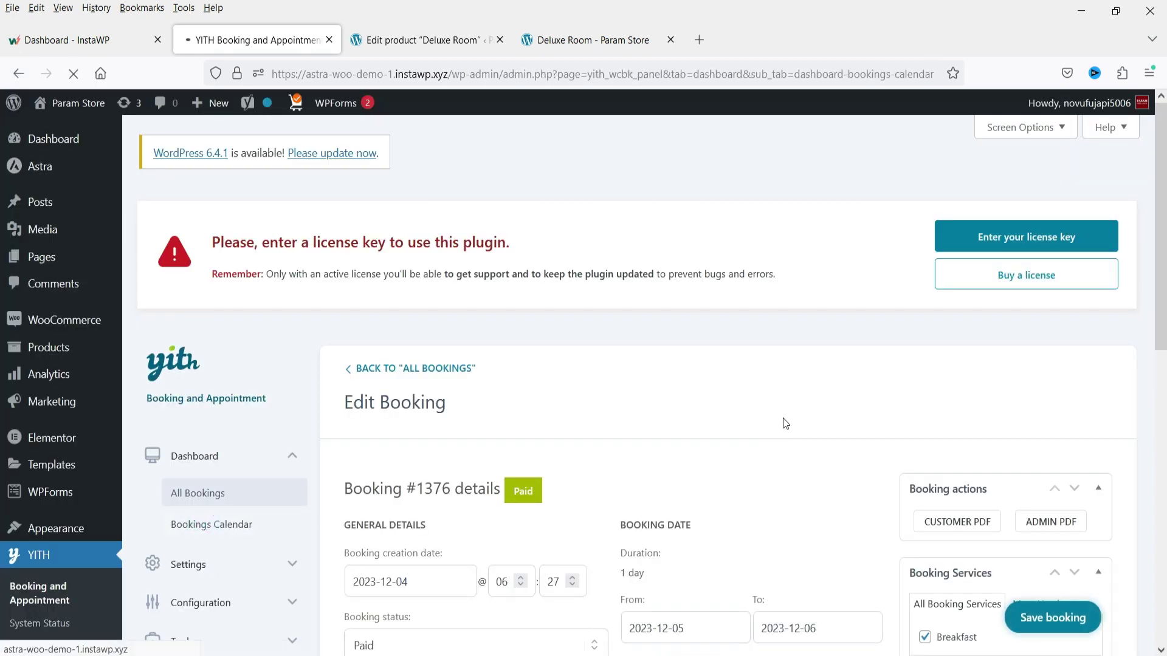
{"action": "scroll", "coordinate": [786, 423], "scroll_direction": "down", "scroll_amount": 8}
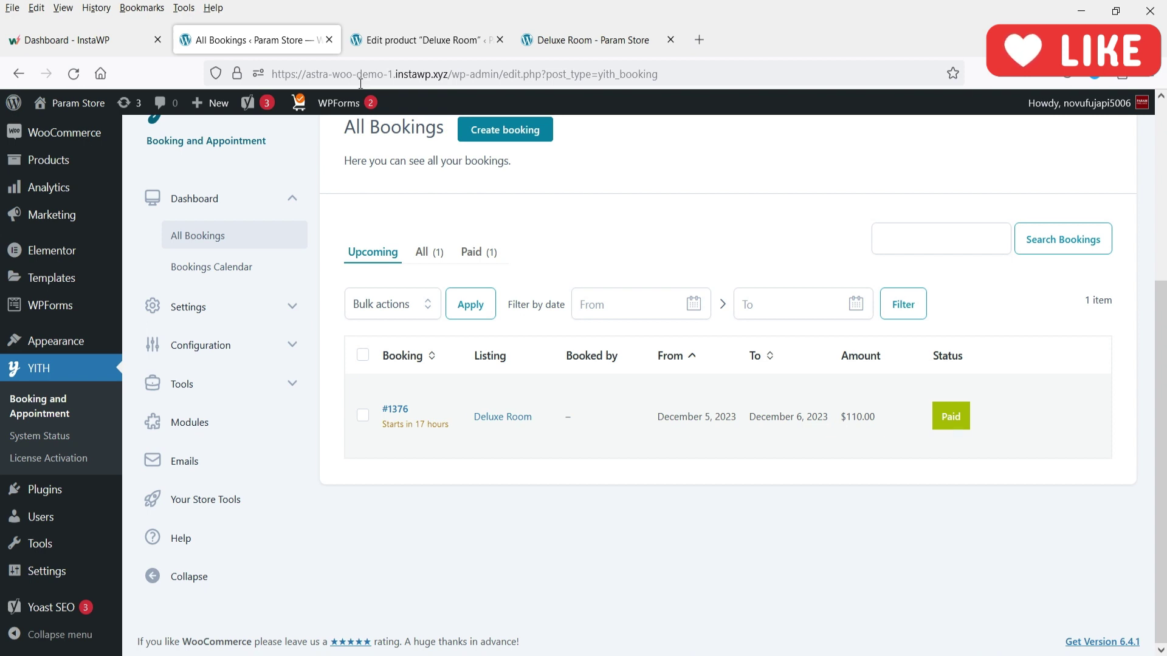
Switch to the Deluxe Room product's edit page and look through its description and product data.
{"action": "left_click", "coordinate": [426, 39]}
{"action": "scroll", "coordinate": [560, 294], "scroll_direction": "up", "scroll_amount": 10}
{"action": "left_click", "coordinate": [354, 478]}
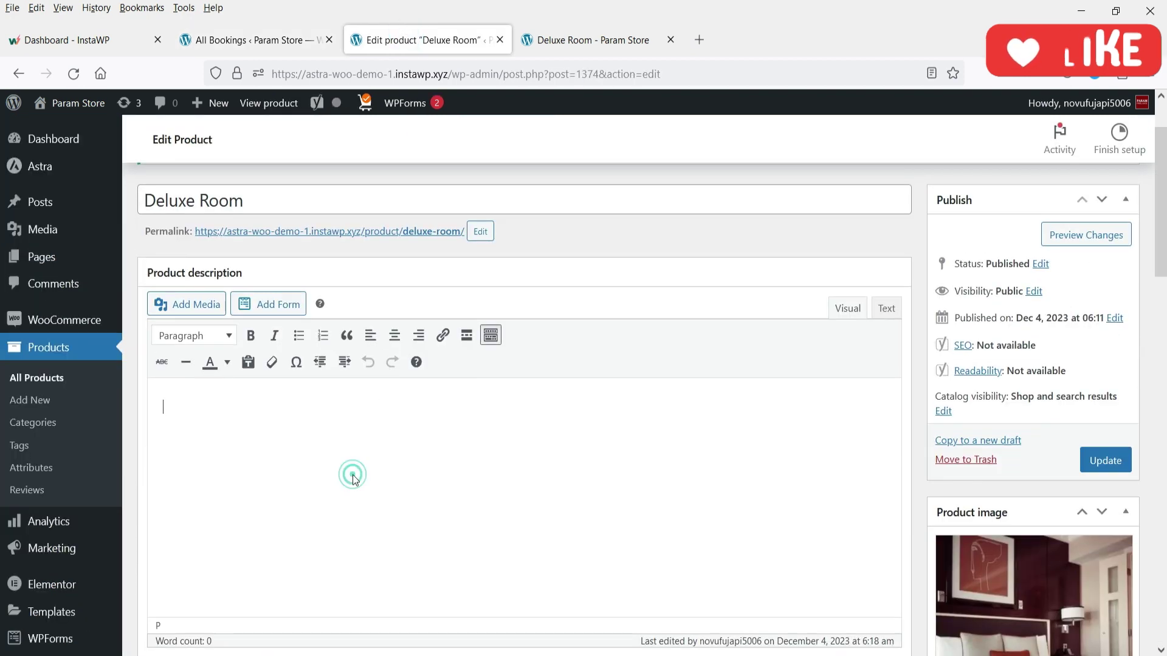
{"action": "scroll", "coordinate": [353, 474], "scroll_direction": "down", "scroll_amount": 15}
{"action": "left_click", "coordinate": [359, 440]}
{"action": "scroll", "coordinate": [489, 485], "scroll_direction": "up", "scroll_amount": 10}
{"action": "left_click", "coordinate": [444, 412]}
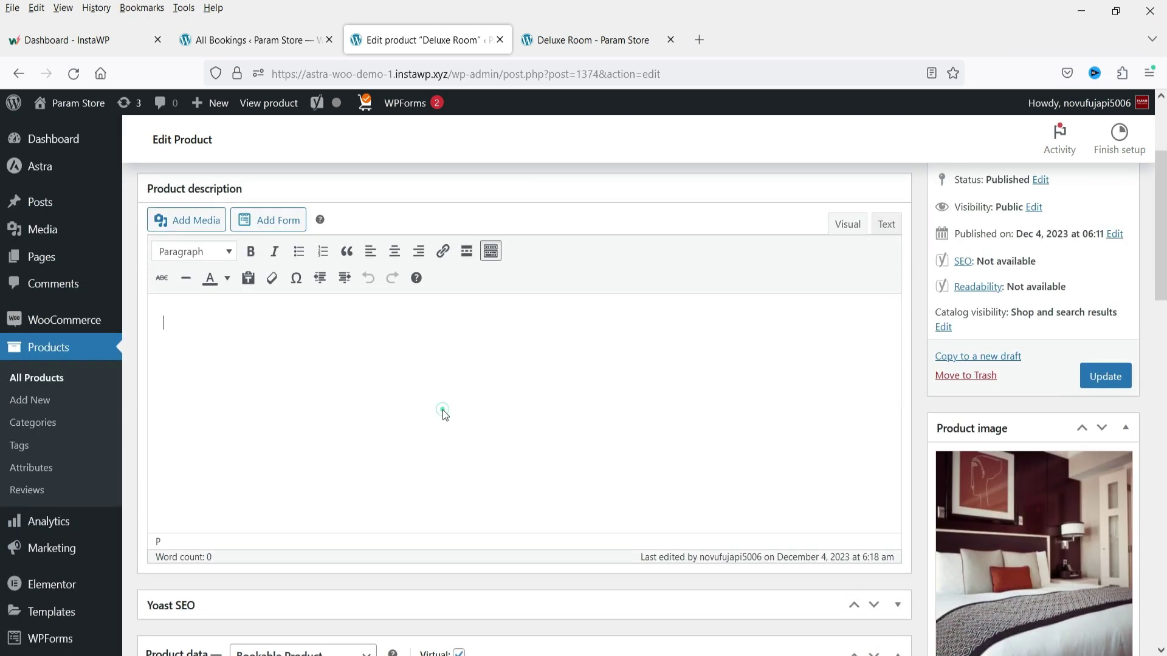